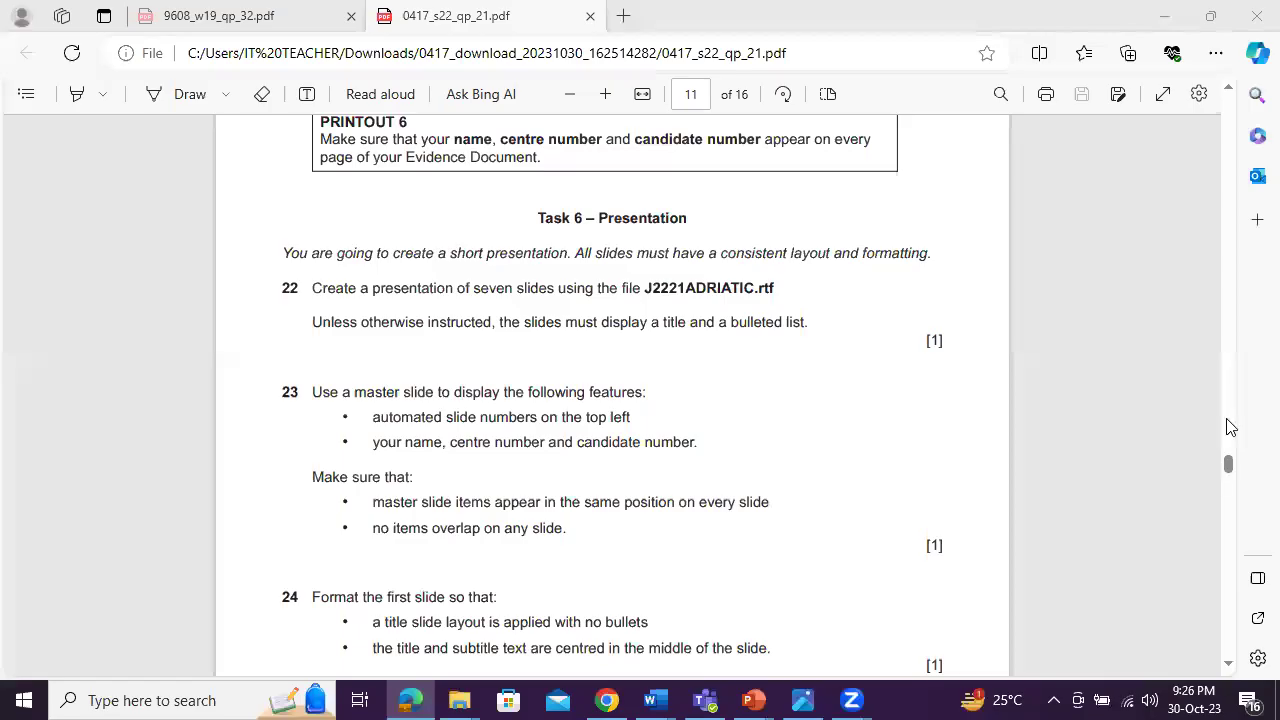
# Zoom the exam paper in twice and scroll to the Task 6 introduction
pyautogui.click(605, 93)
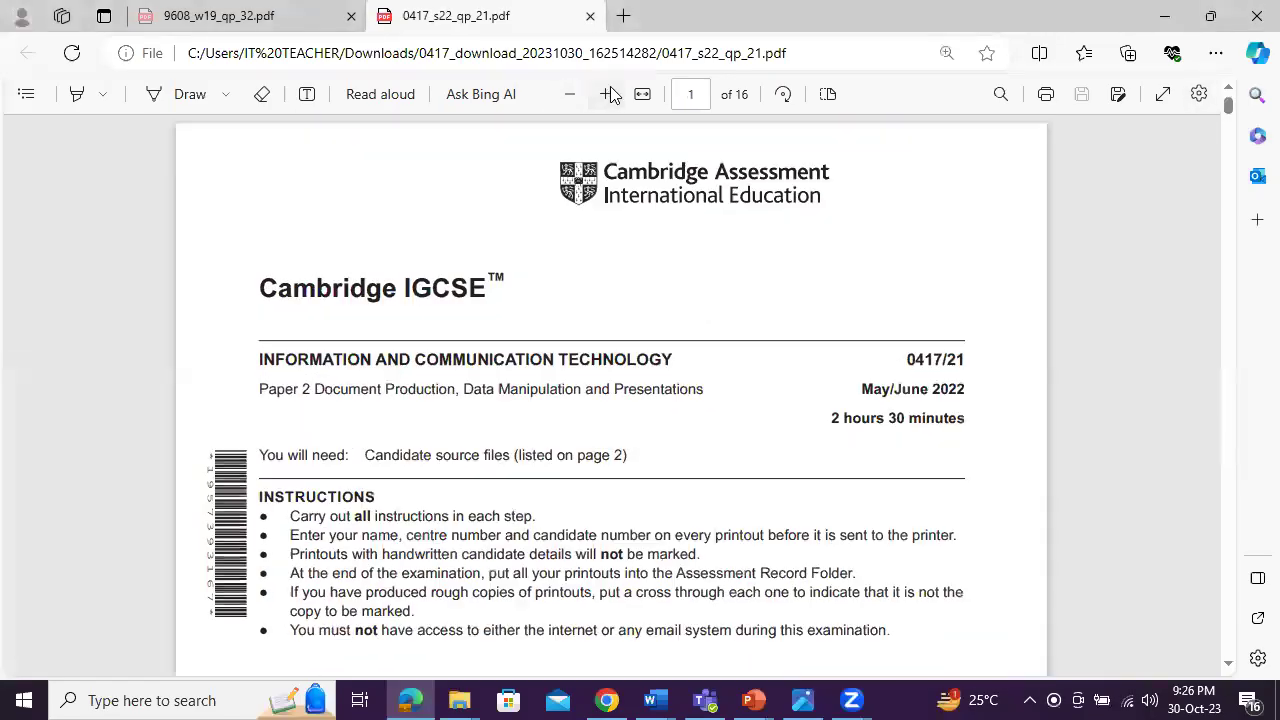
pyautogui.click(605, 93)
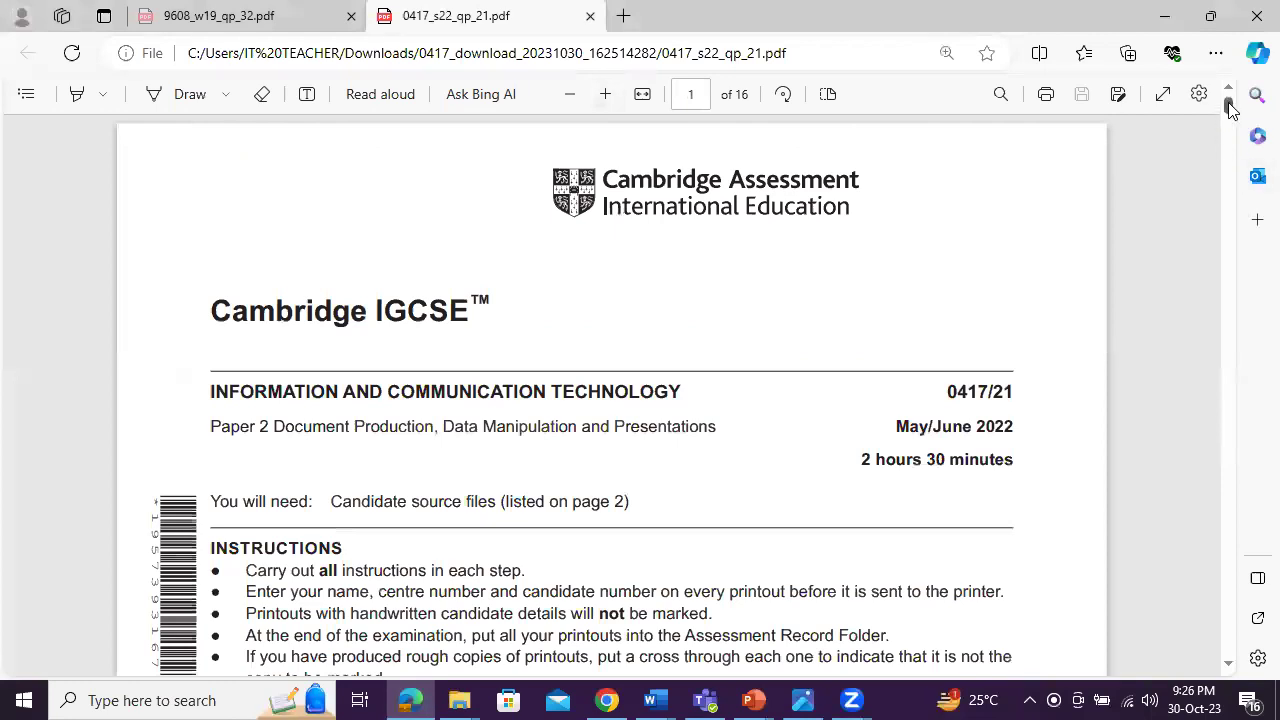
pyautogui.scroll(-2, 1228, 108)
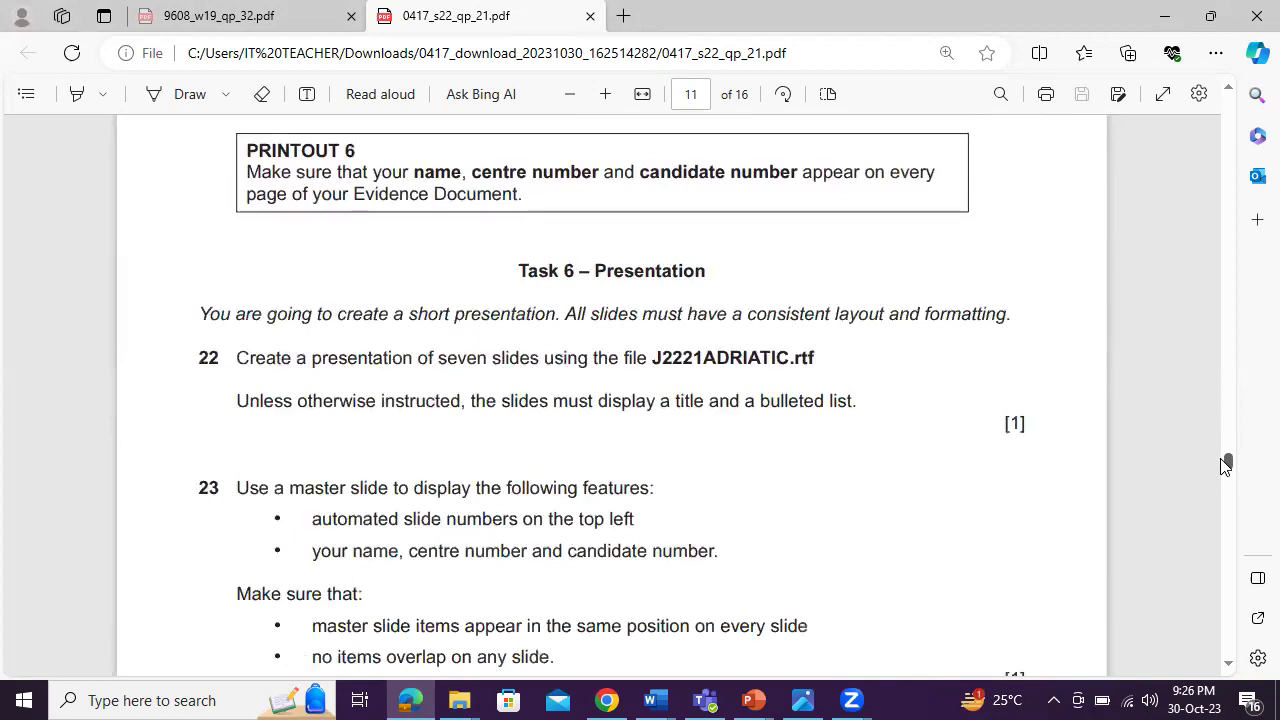
pyautogui.moveTo(1226, 465); pyautogui.dragTo(1226, 465)
pyautogui.moveTo(378, 313); pyautogui.dragTo(580, 313)
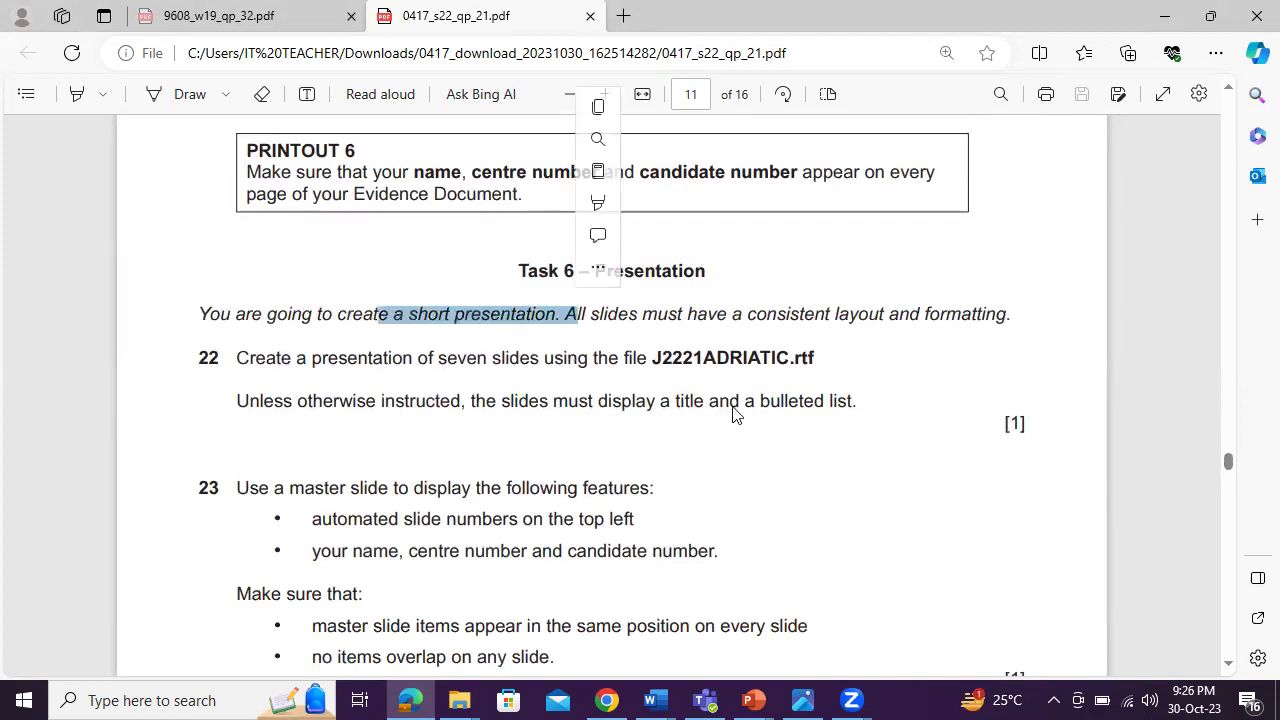
pyautogui.click(740, 374)
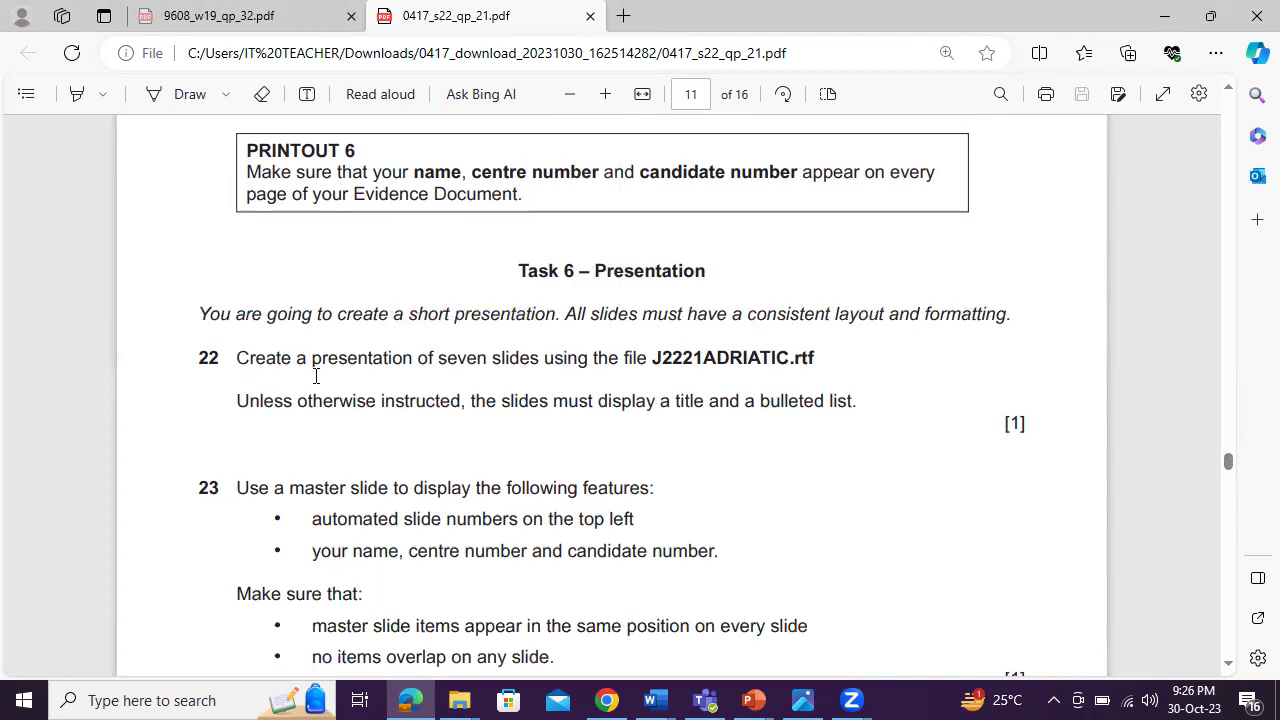
# Scroll through questions 23–24 and select the file name J2221ADRIATIC.rtf
pyautogui.click(1229, 664)
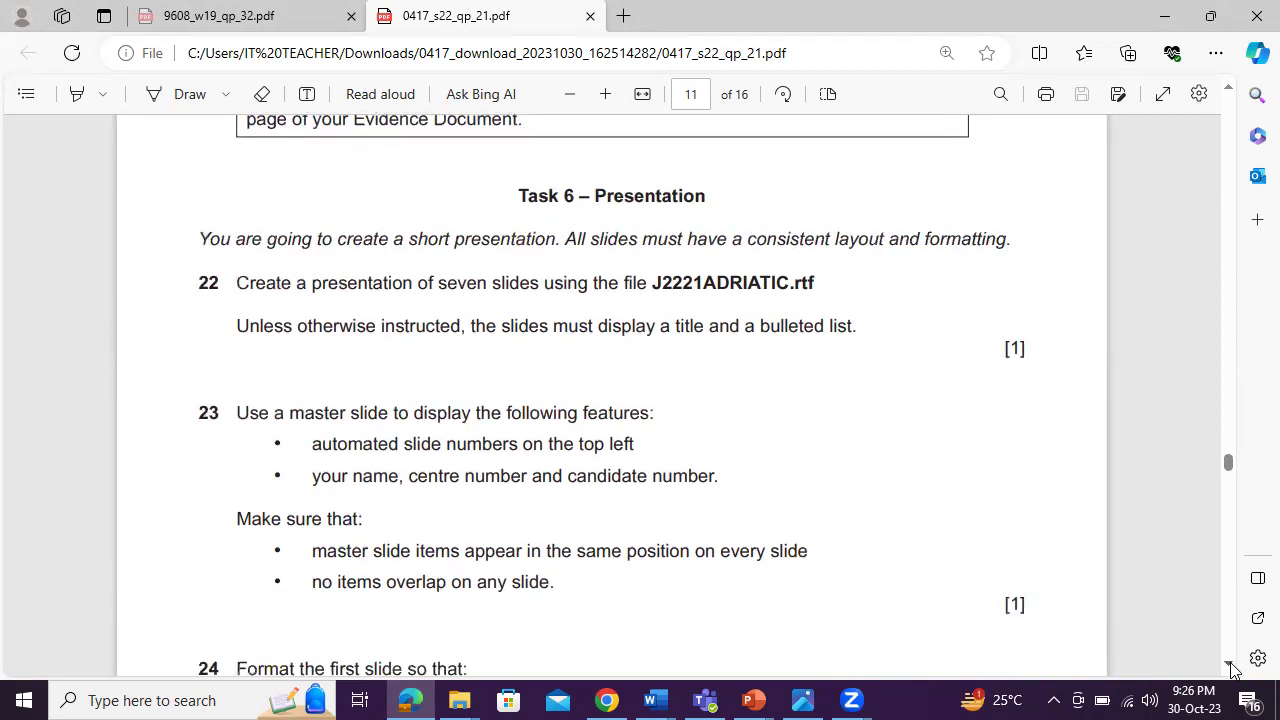
pyautogui.click(1229, 665)
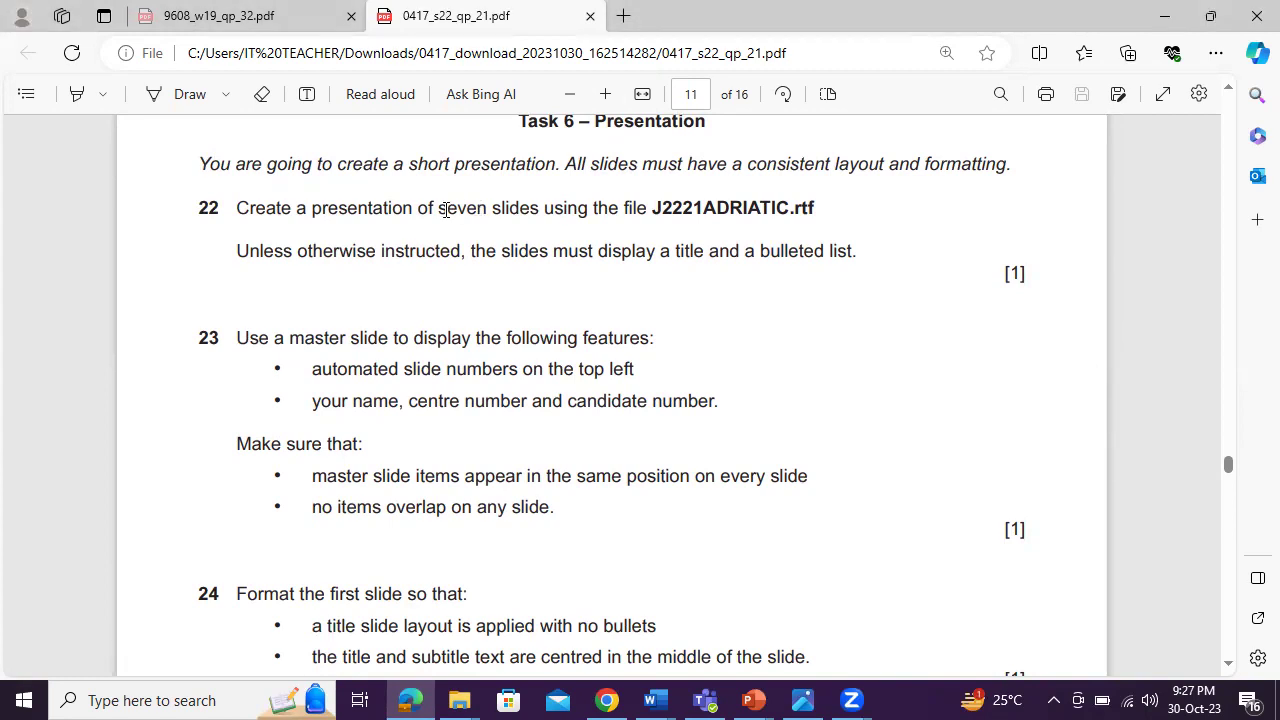
pyautogui.moveTo(646, 212); pyautogui.dragTo(832, 220)
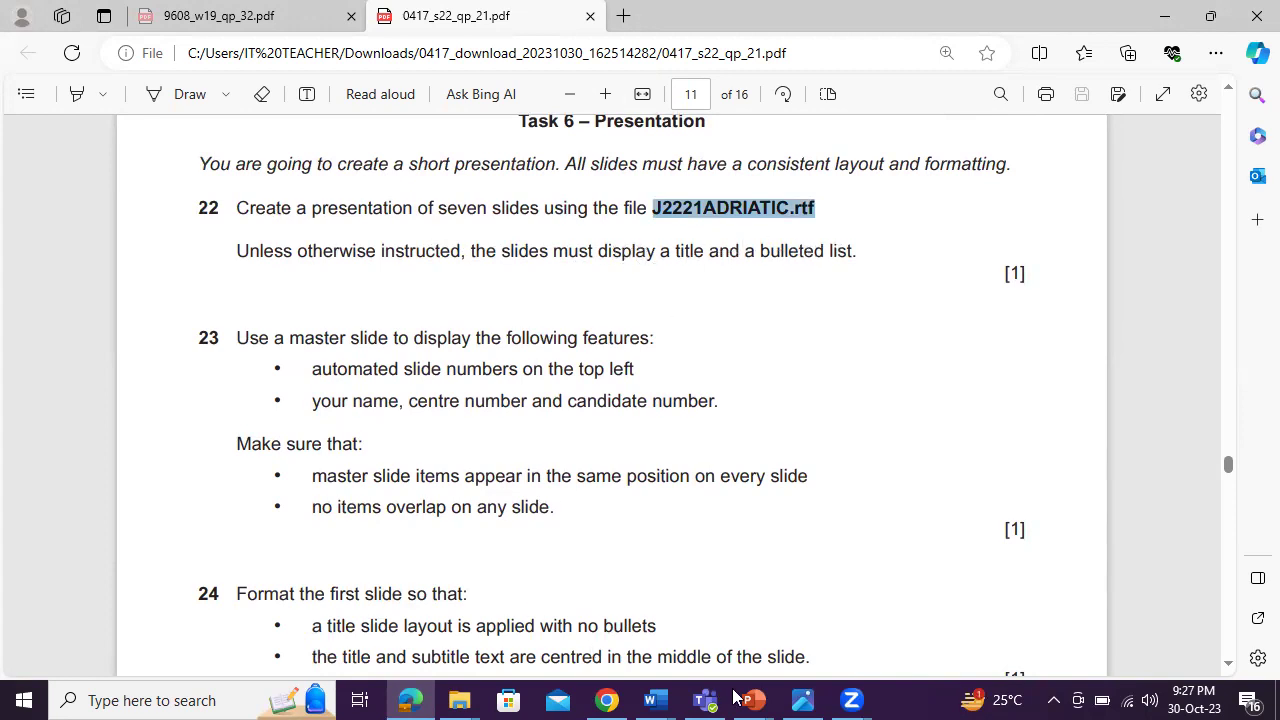
pyautogui.click(459, 700)
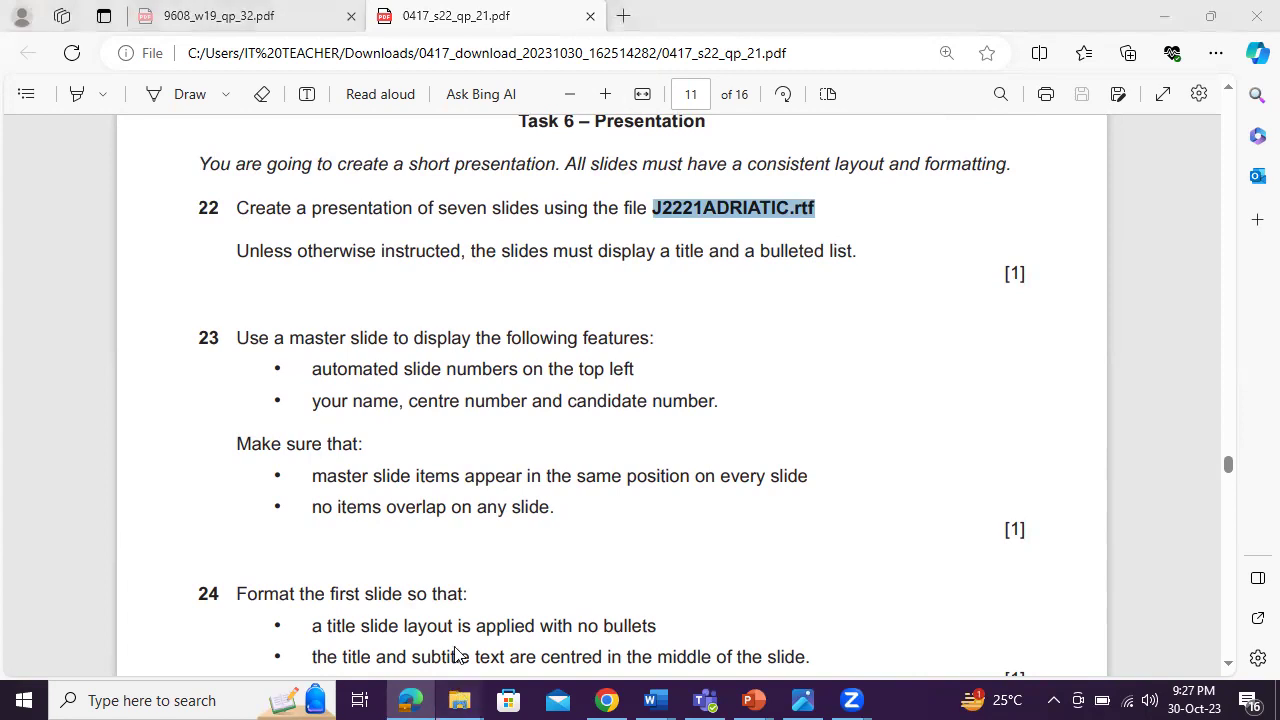
# Open the 0417_s22_sf_21 folder and its Confidential Source Files June 2022 subfolder
pyautogui.click(530, 610)
pyautogui.click(266, 265)
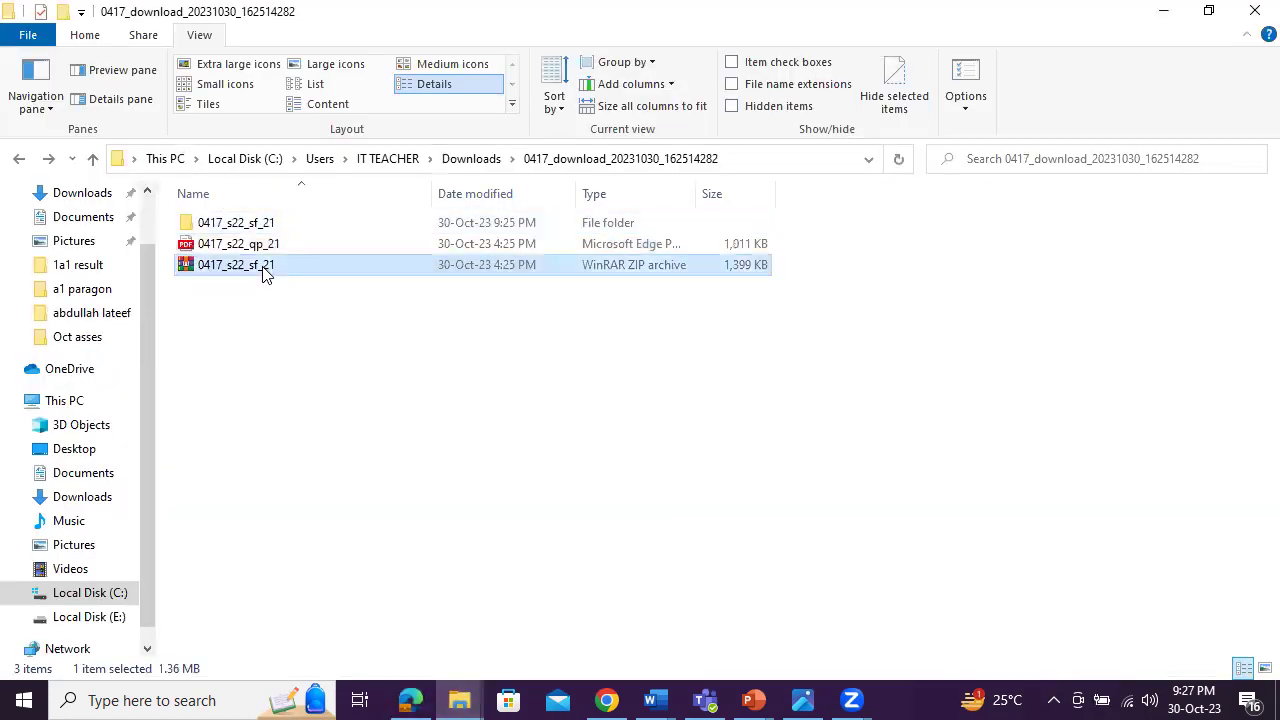
pyautogui.rightClick(265, 270)
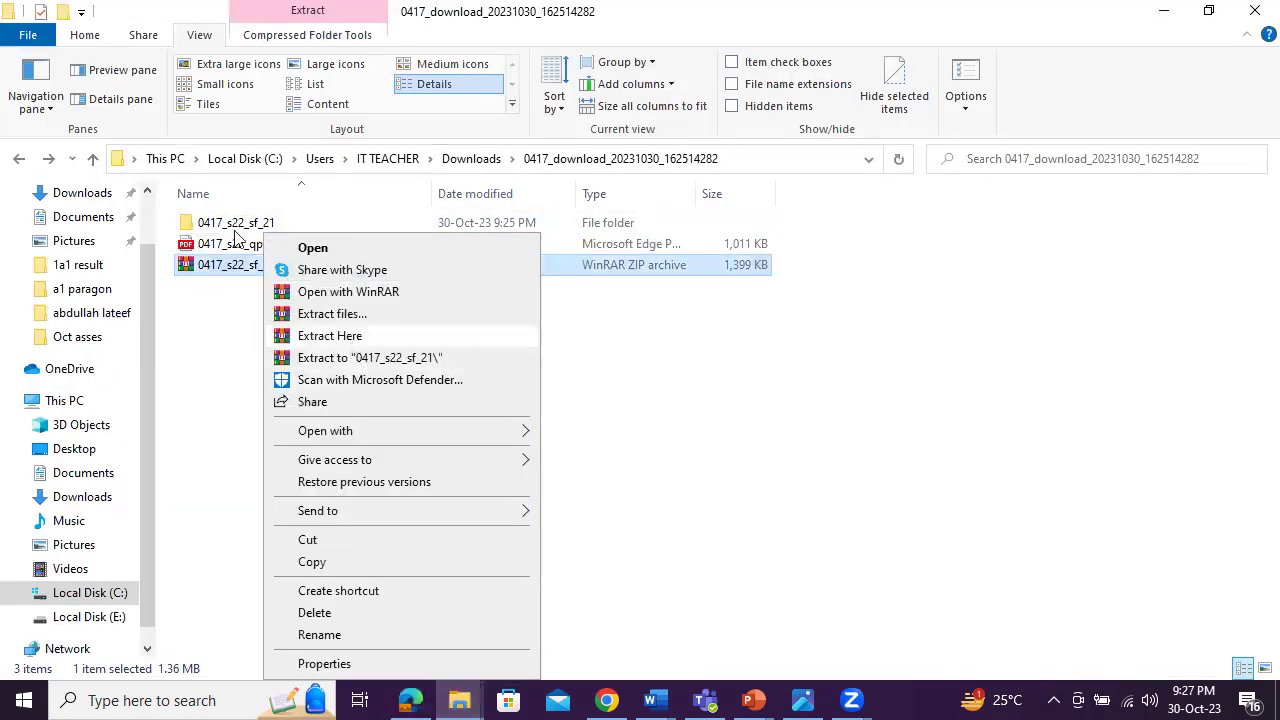
pyautogui.doubleClick(234, 222)
pyautogui.doubleClick(234, 222)
# Copy the source folder's path from the File Explorer address bar
pyautogui.click(820, 158)
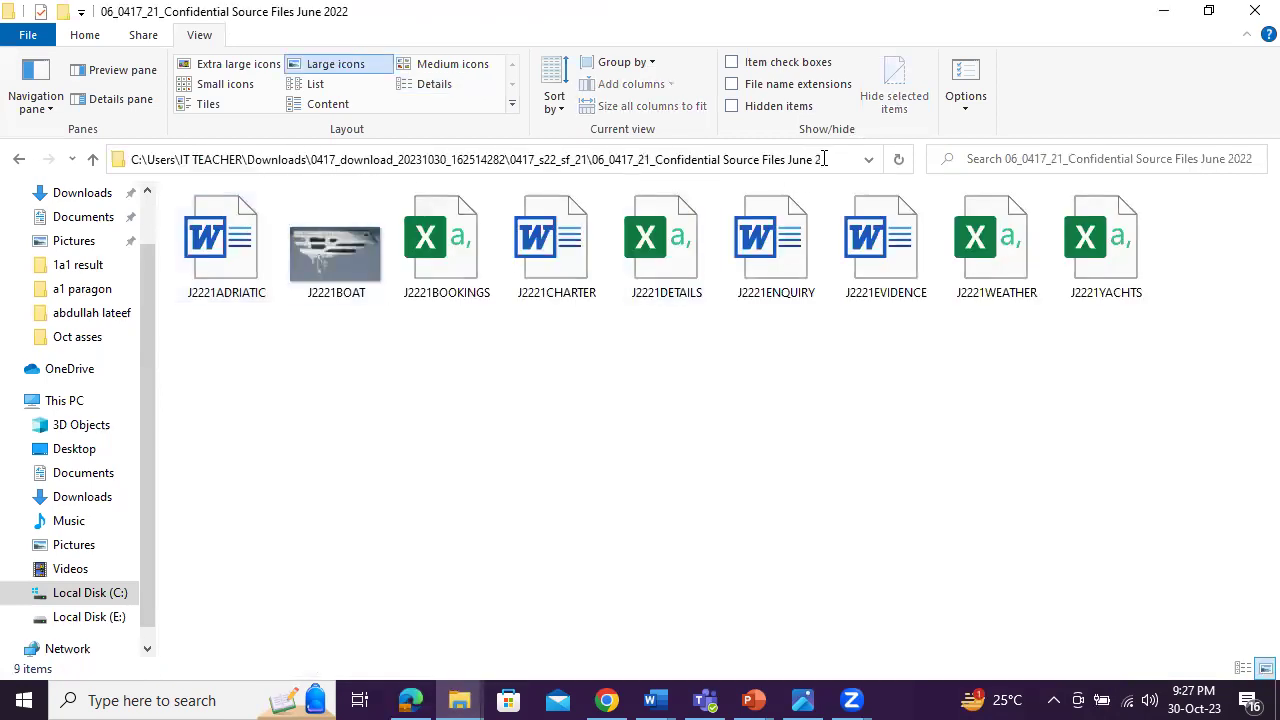
pyautogui.rightClick(826, 161)
pyautogui.click(869, 225)
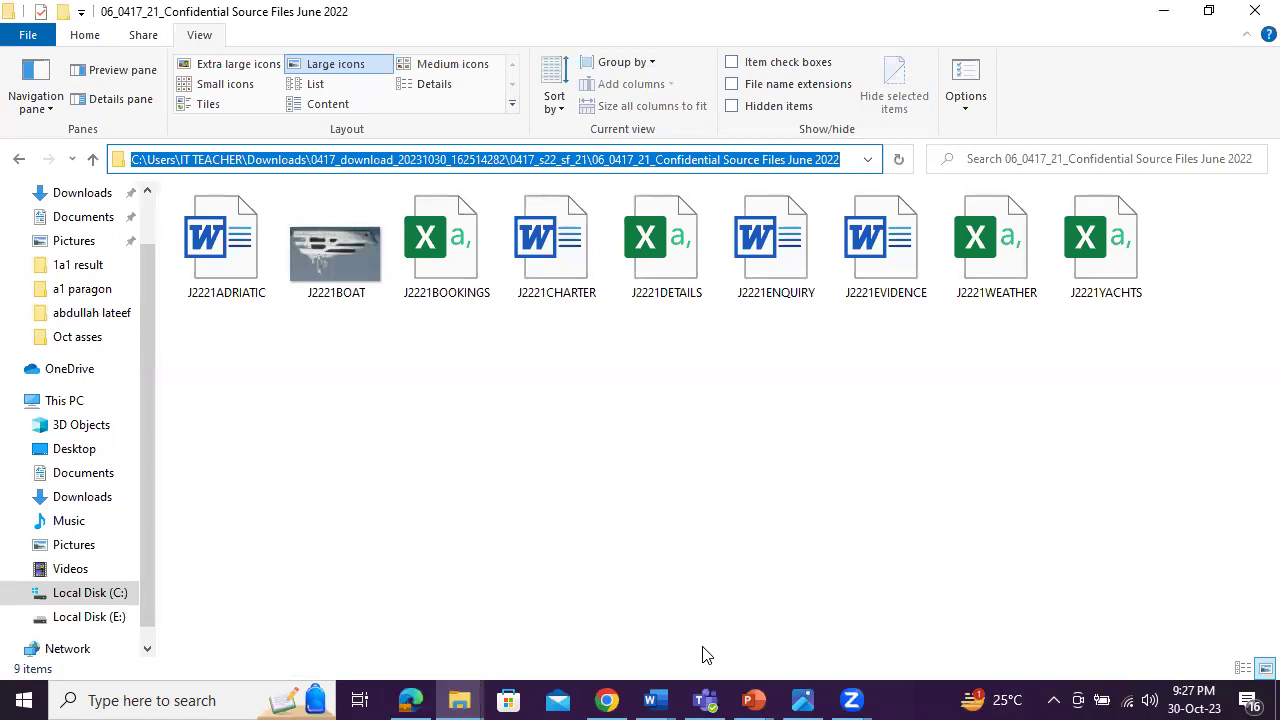
pyautogui.click(407, 699)
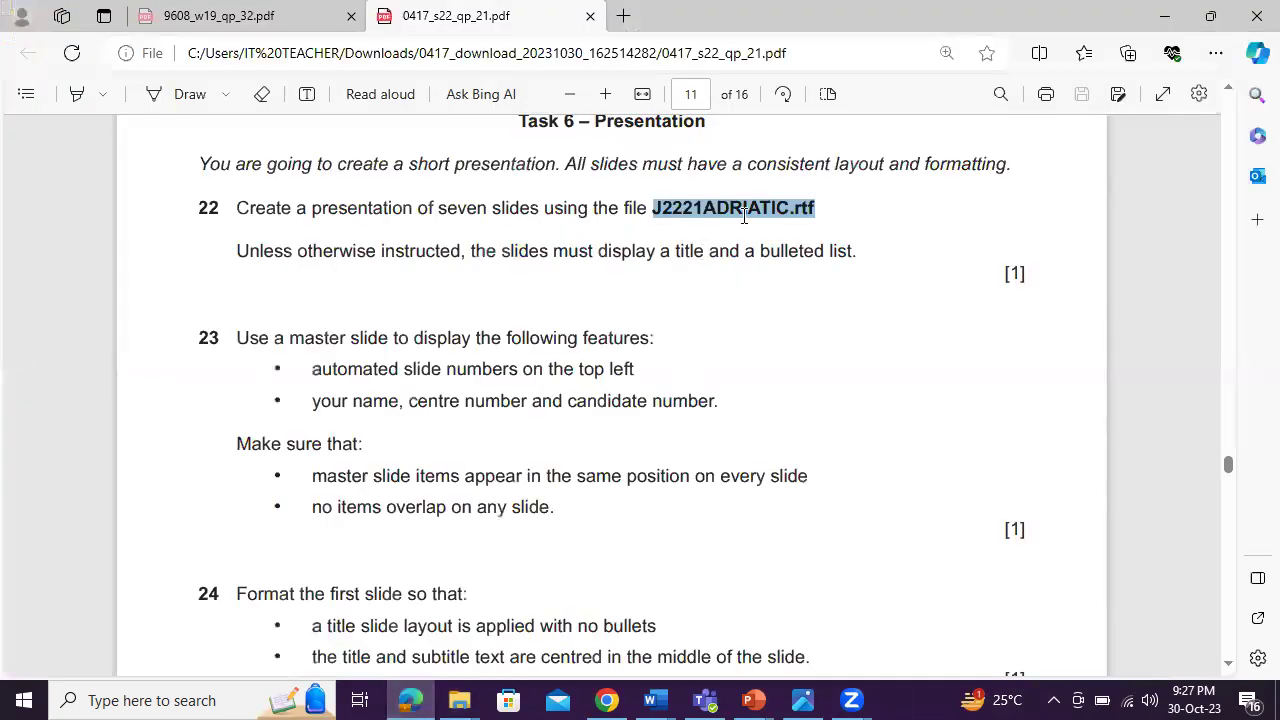
# In PowerPoint's Open dialog, paste and go to the copied source folder path
pyautogui.click(755, 699)
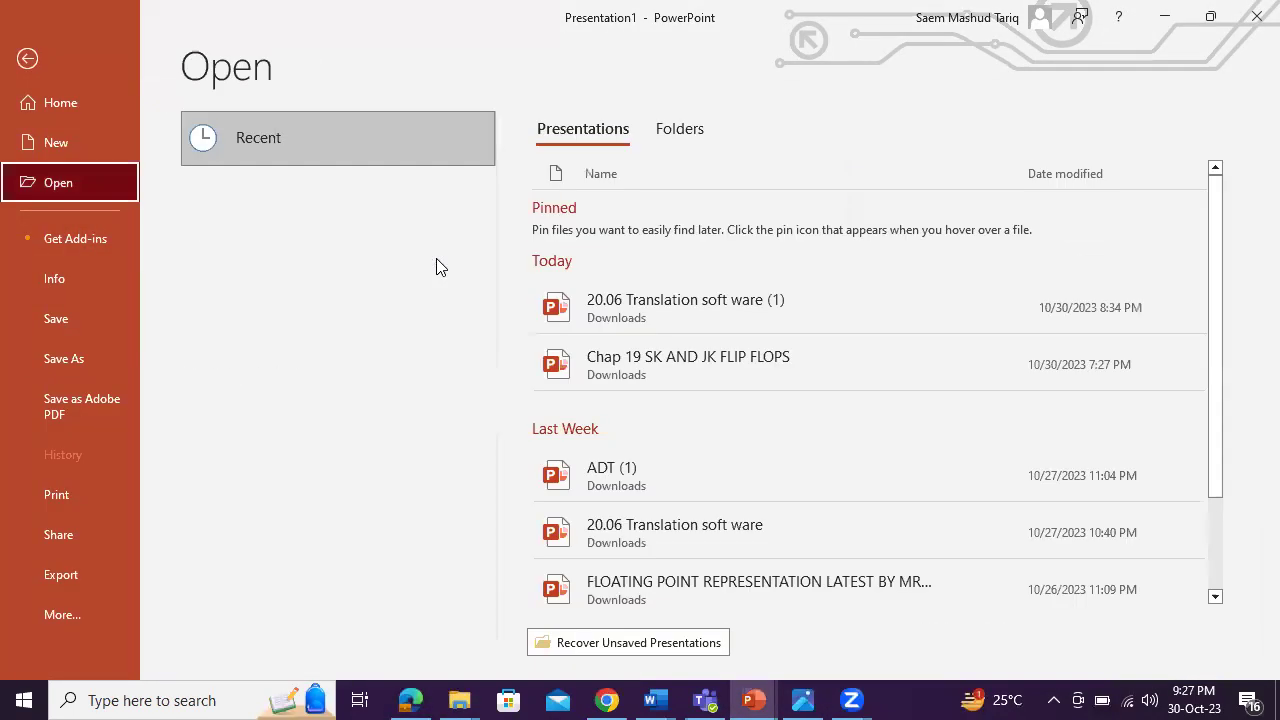
pyautogui.click(320, 432)
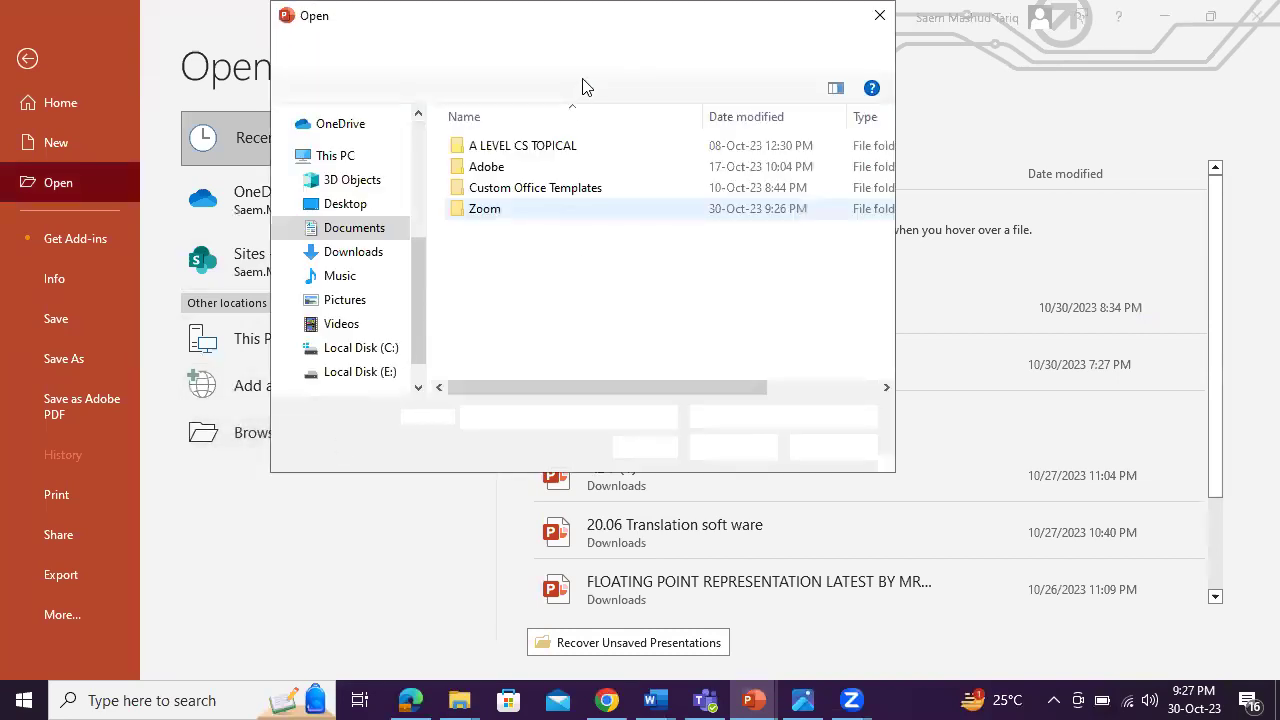
pyautogui.click(580, 50)
pyautogui.rightClick(580, 49)
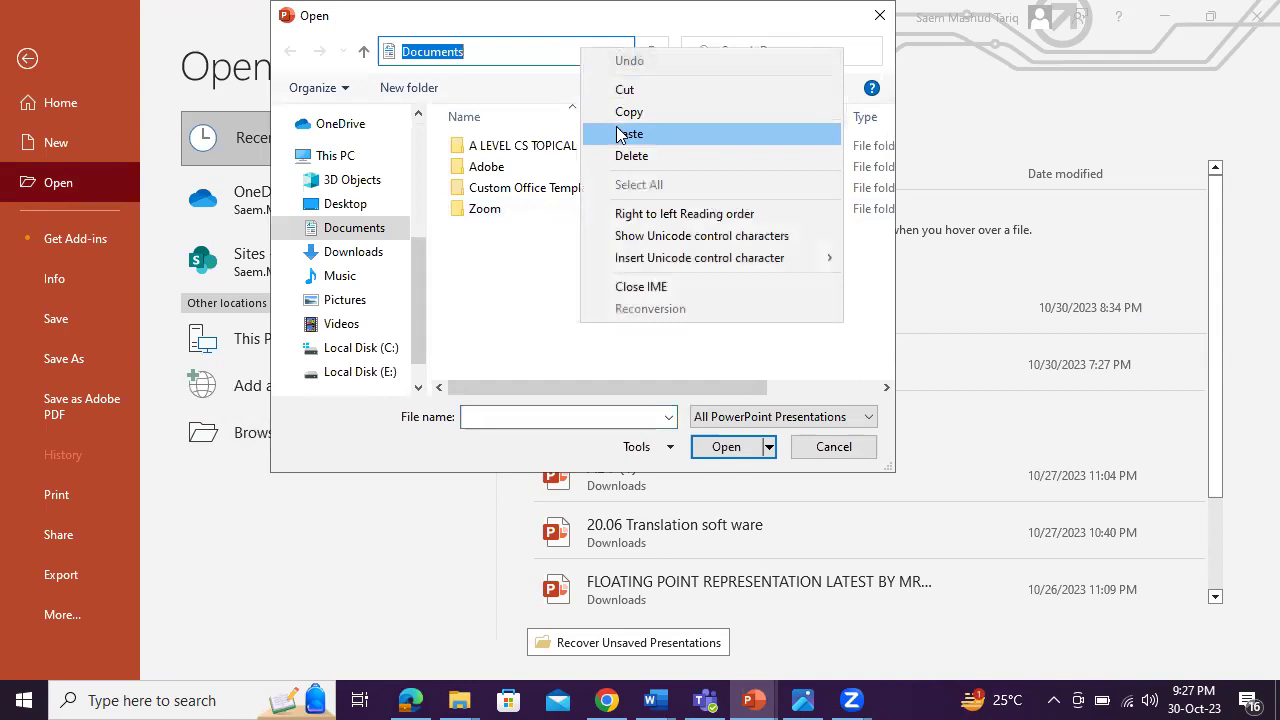
pyautogui.click(629, 131)
pyautogui.click(652, 51)
# Show All Files and open J2221ADRIATIC as a presentation
pyautogui.click(740, 416)
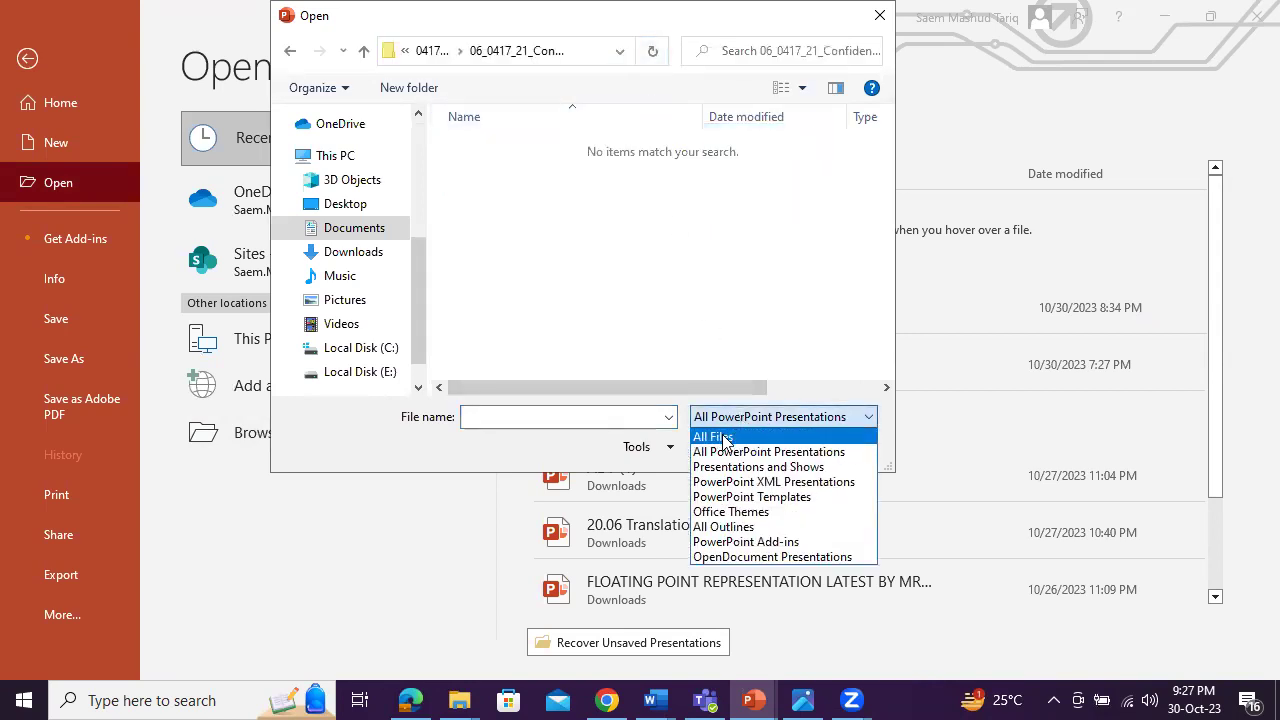
pyautogui.click(737, 437)
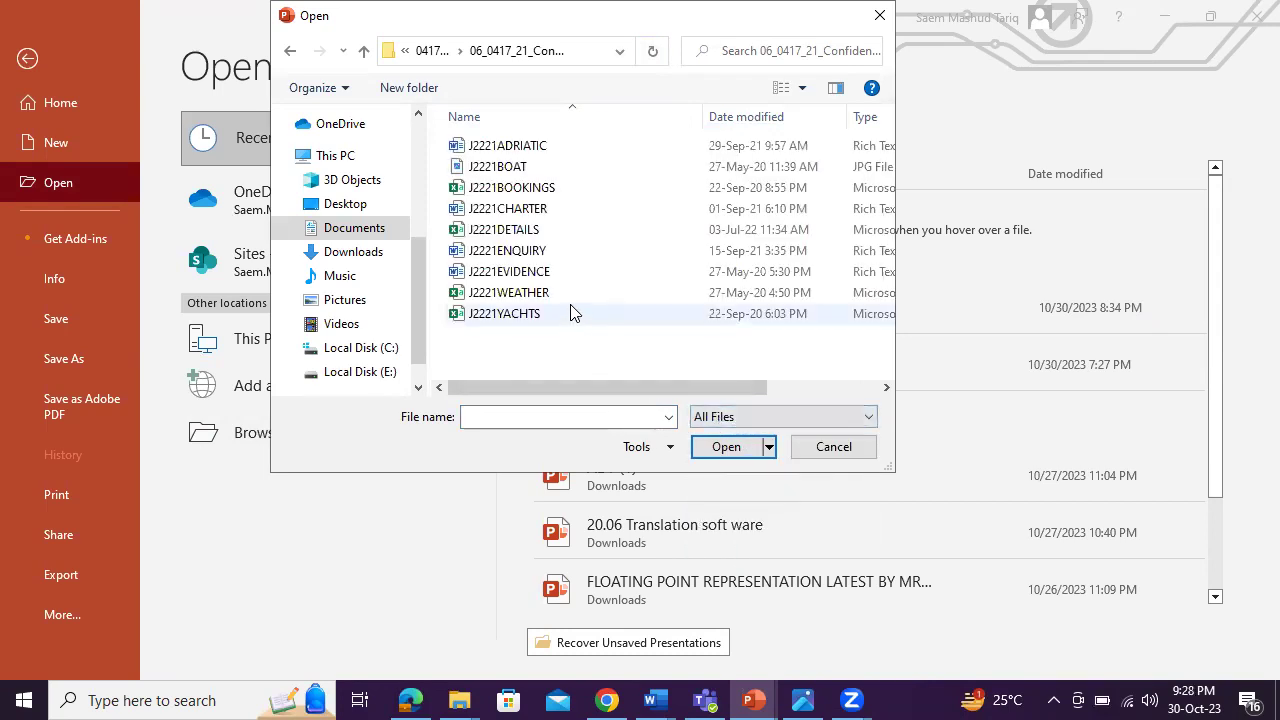
pyautogui.click(570, 146)
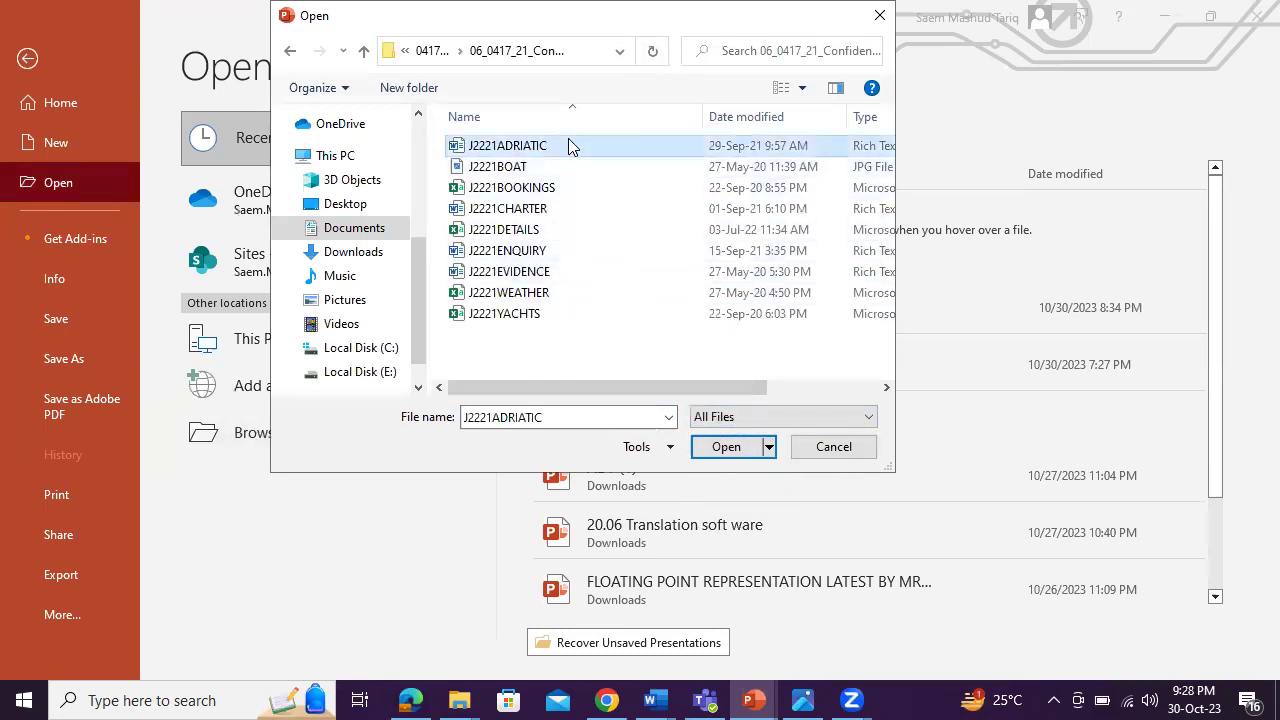
pyautogui.click(752, 446)
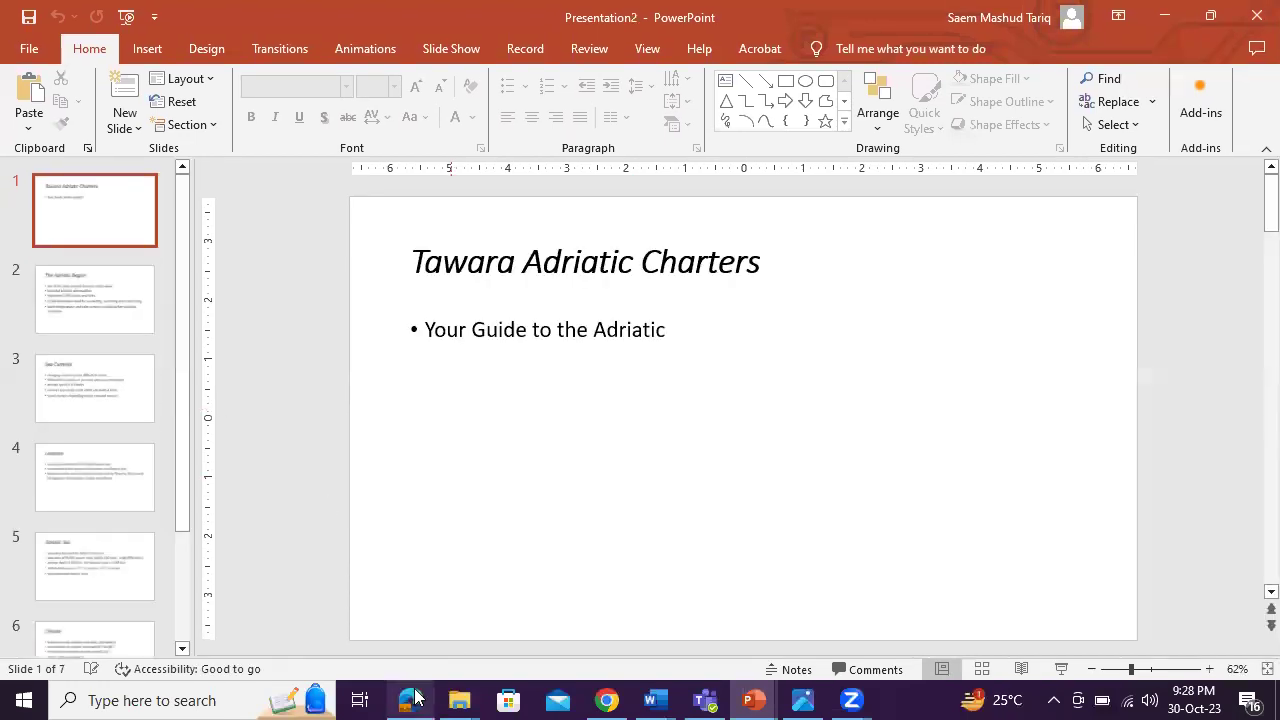
# Highlight the slide-title requirement in the exam paper
pyautogui.moveTo(415, 697)
pyautogui.click(410, 615)
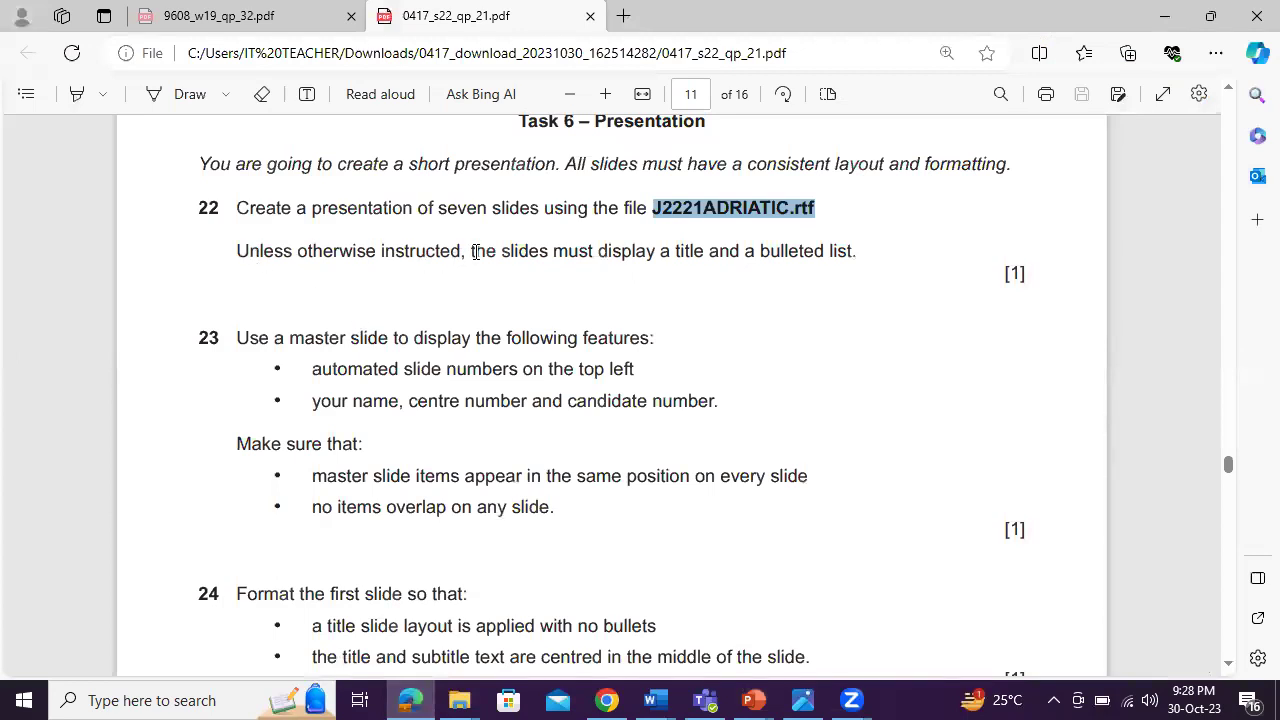
pyautogui.moveTo(474, 251); pyautogui.dragTo(732, 251)
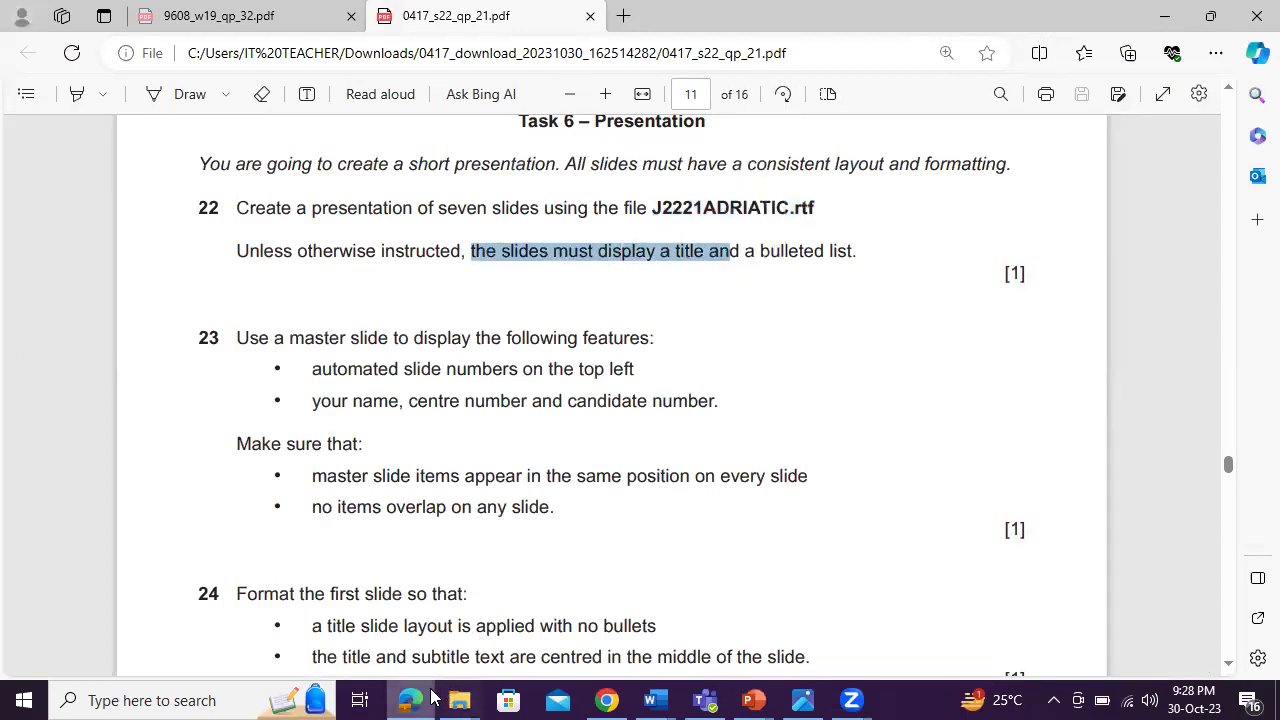
# Look over slide 1 and slide 2, The Adriatic Region, in the presentation
pyautogui.hotkey('alt', 'Tab')
pyautogui.click(126, 277)
pyautogui.click(135, 234)
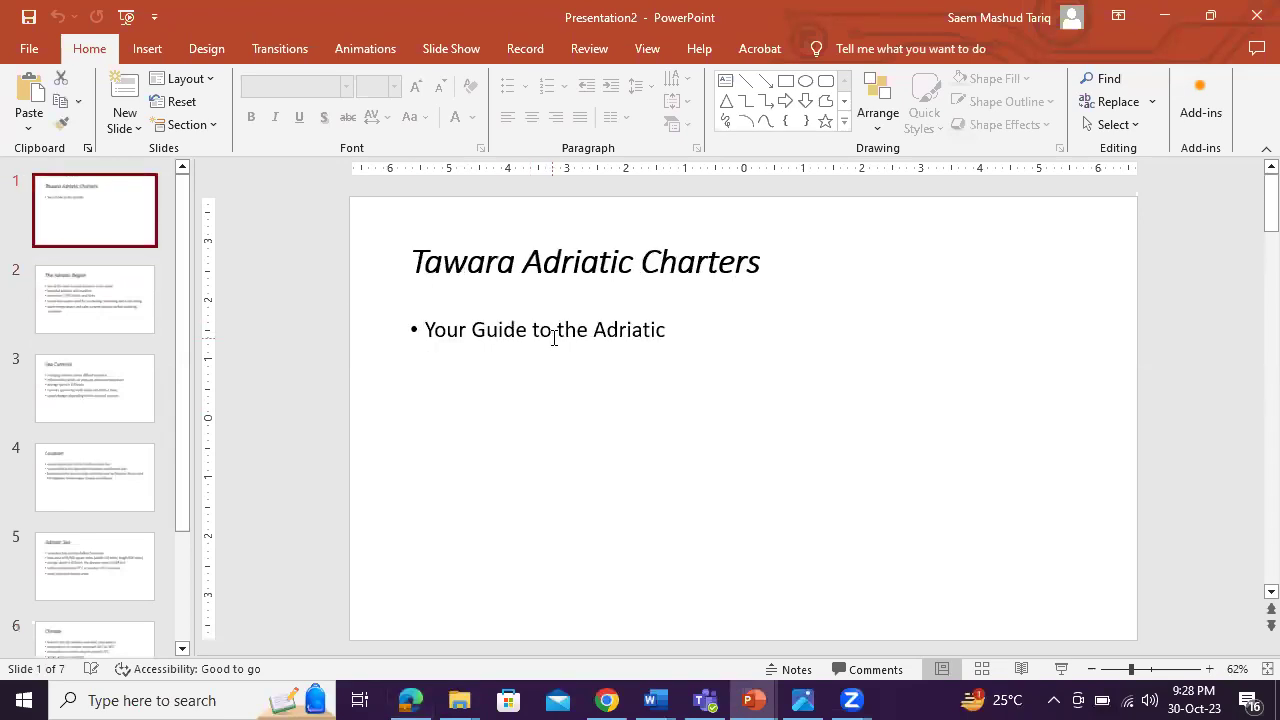
pyautogui.click(123, 283)
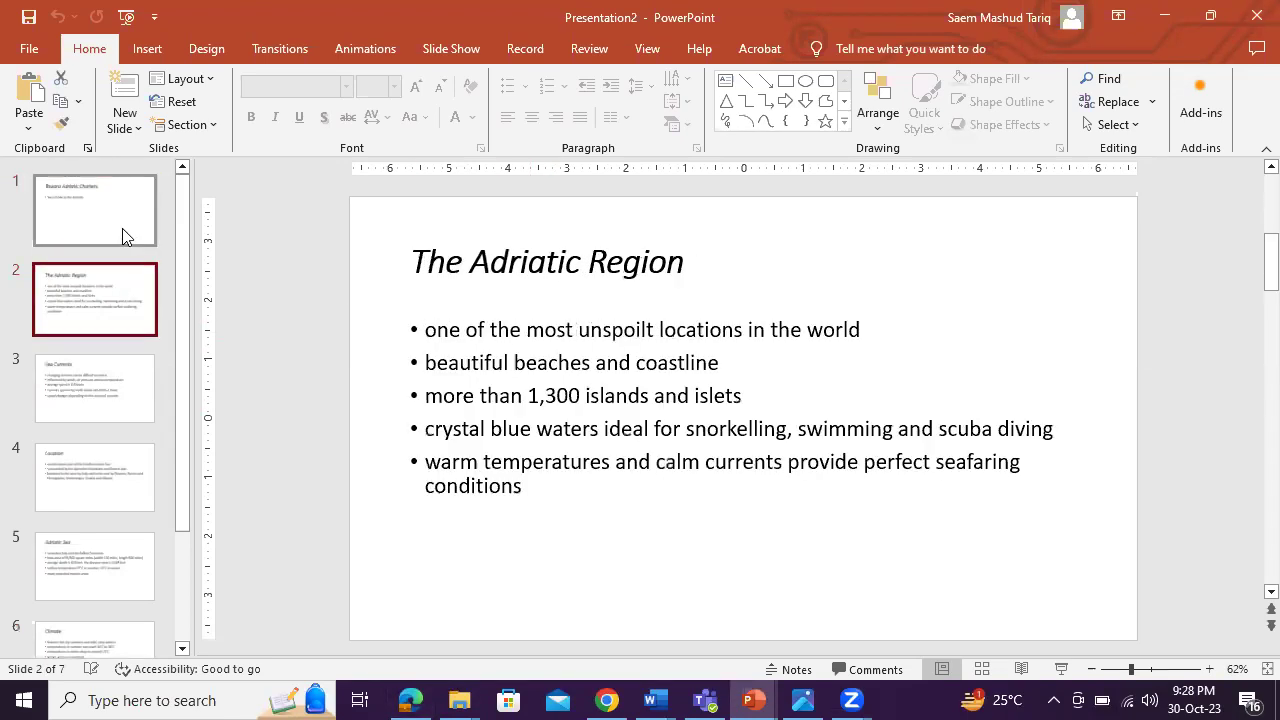
pyautogui.click(123, 234)
# Highlight the exam's requirement for top-left automated slide numbers
pyautogui.click(410, 700)
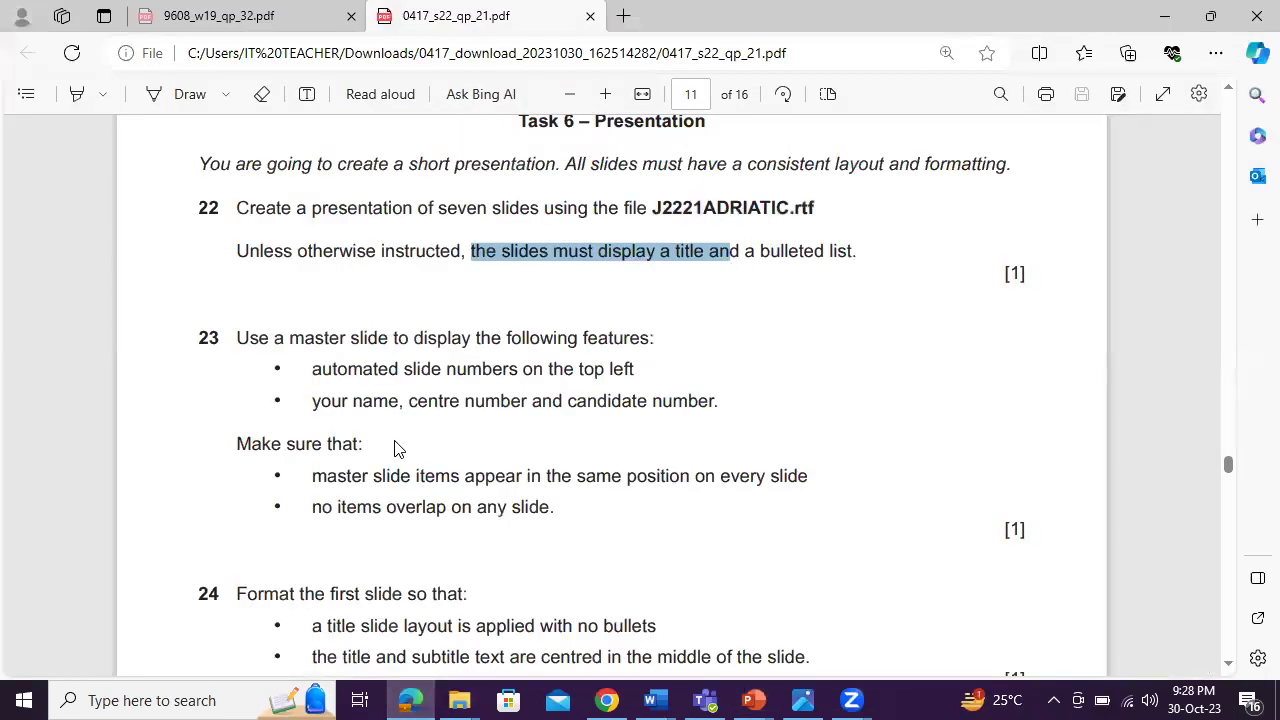
pyautogui.click(396, 447)
pyautogui.scroll(-3, 396, 447)
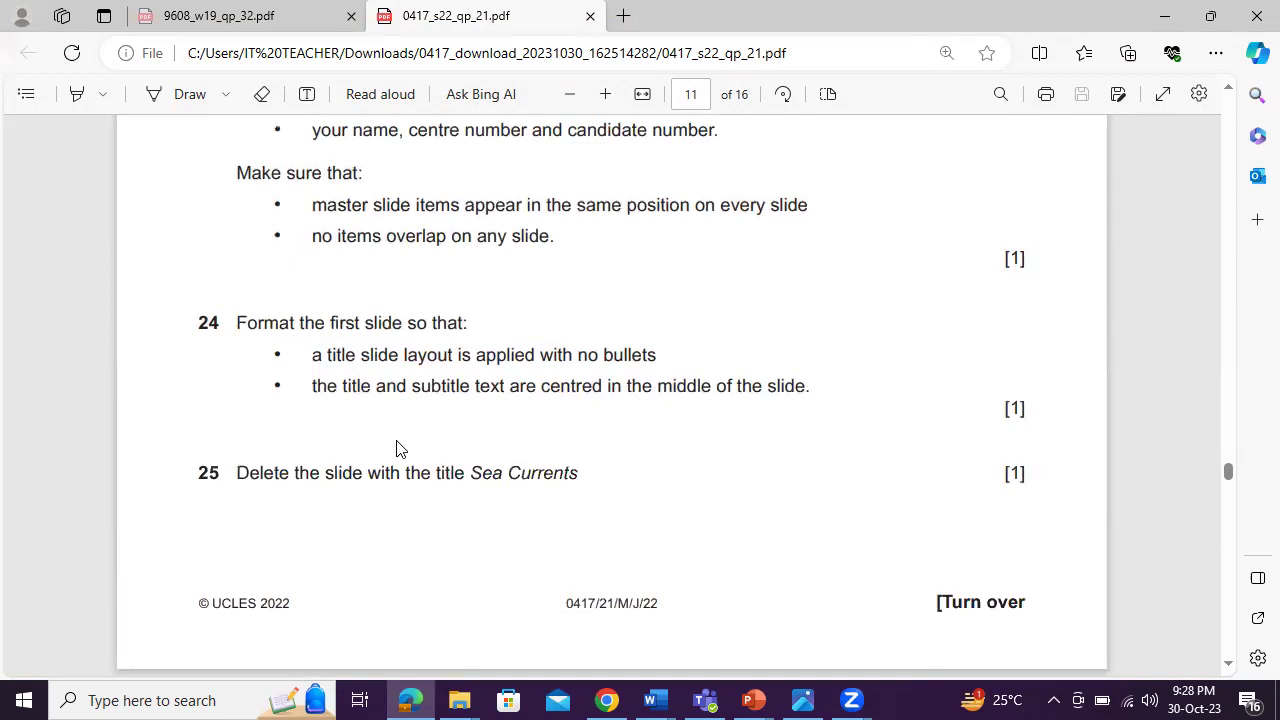
pyautogui.scroll(2, 396, 447)
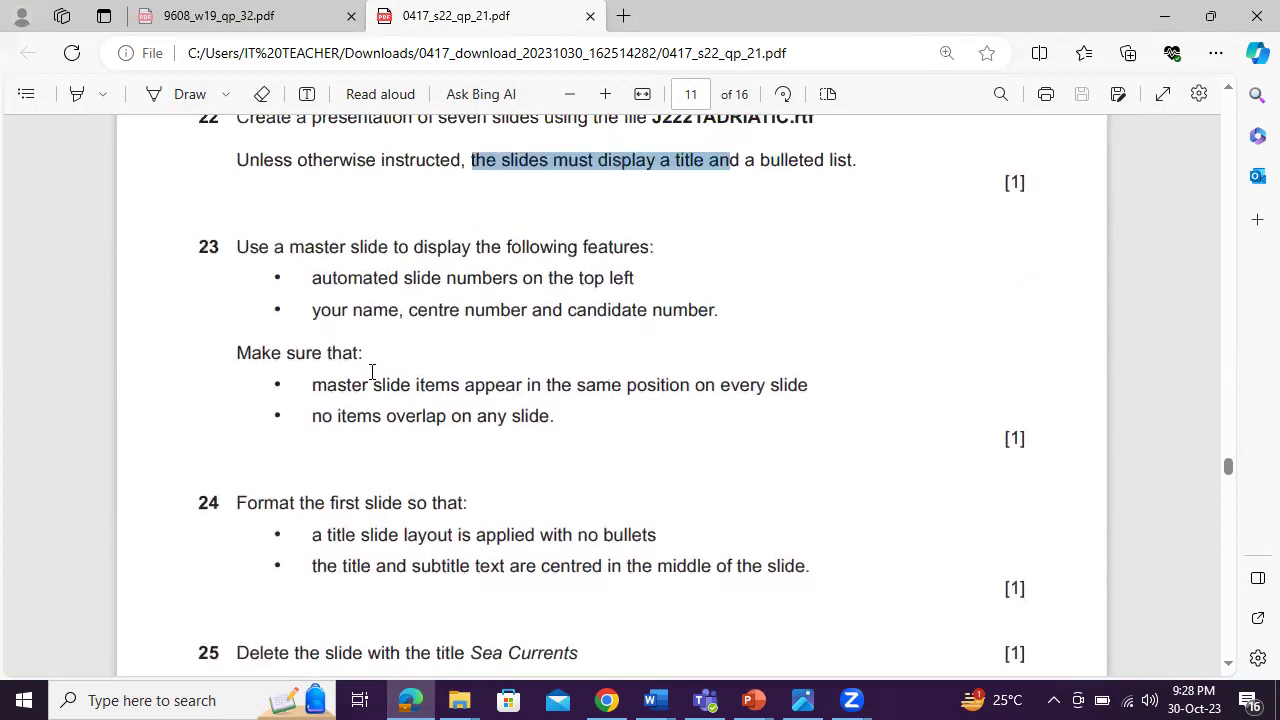
pyautogui.scroll(2, 371, 371)
pyautogui.scroll(-1, 371, 372)
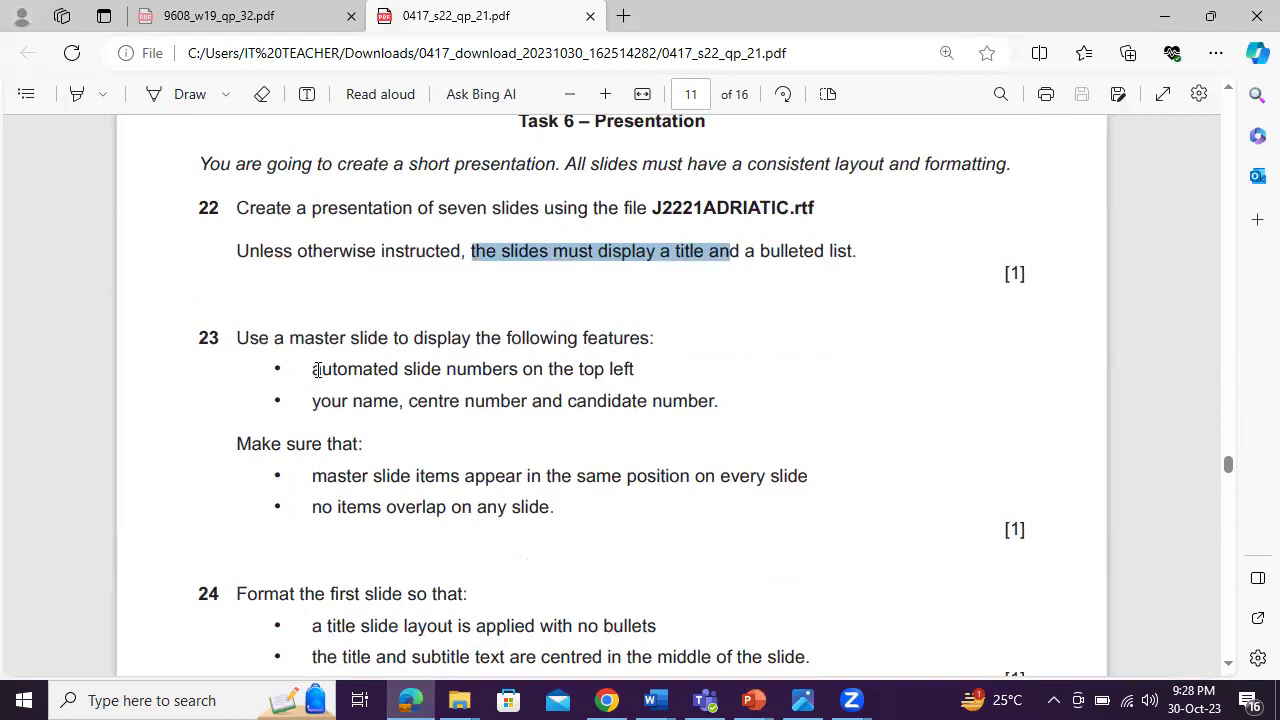
pyautogui.moveTo(316, 369); pyautogui.dragTo(657, 374)
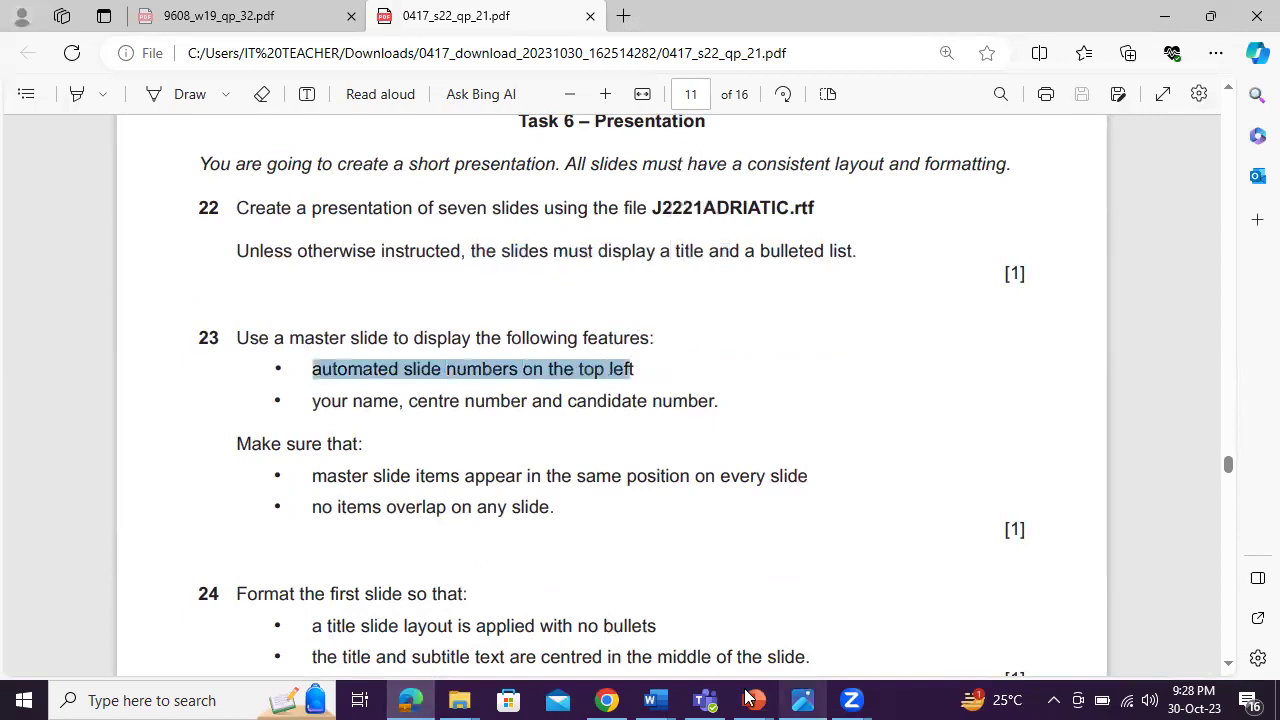
pyautogui.moveTo(752, 698)
pyautogui.click(896, 608)
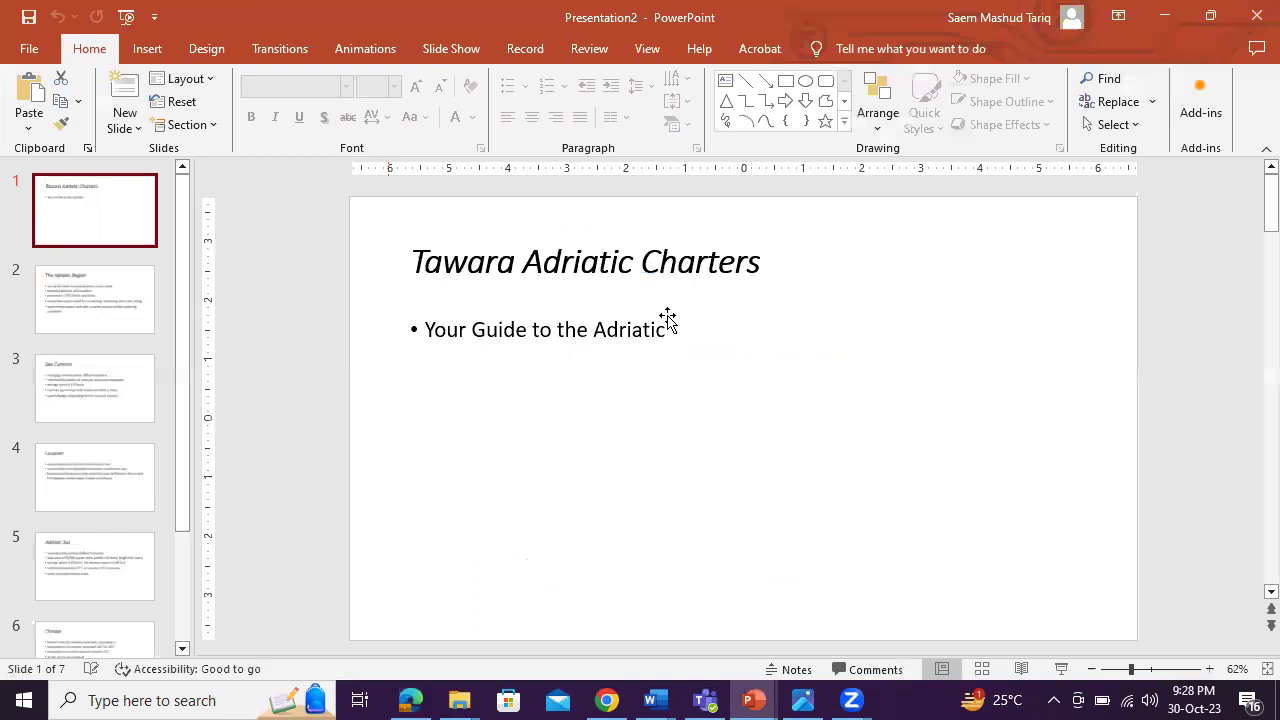
pyautogui.click(117, 303)
pyautogui.click(118, 238)
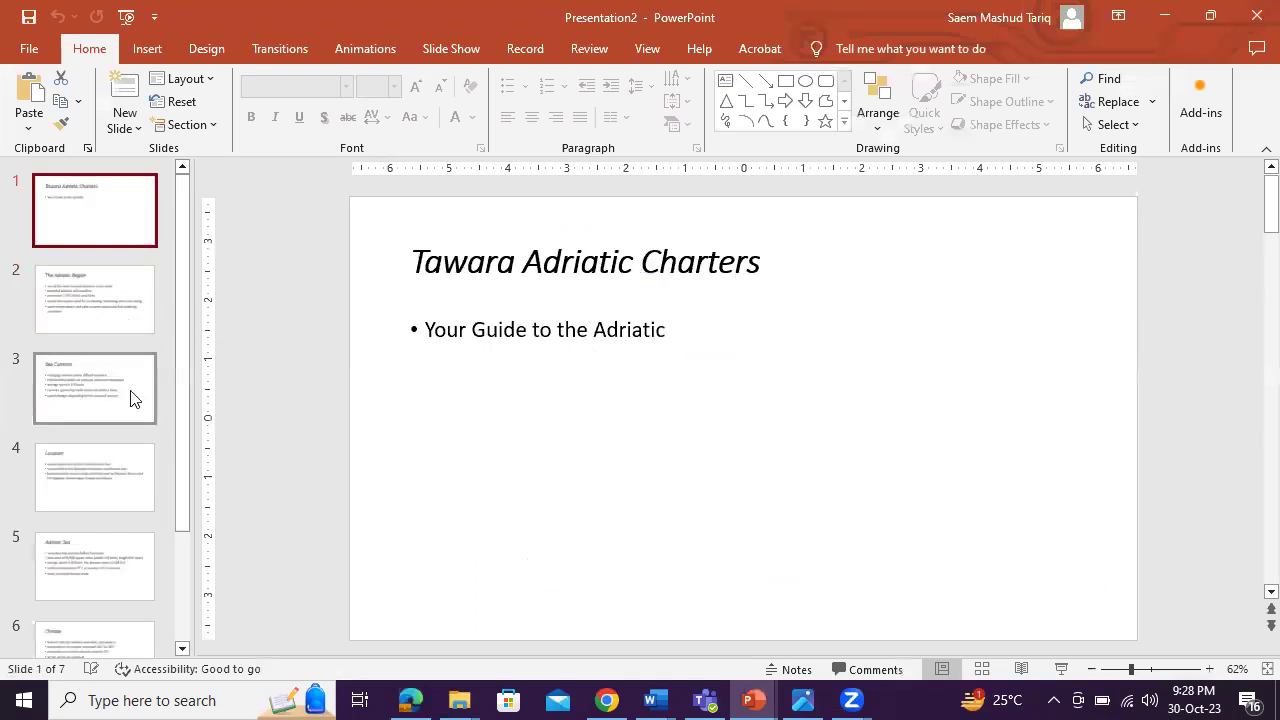
pyautogui.click(130, 400)
pyautogui.click(126, 465)
pyautogui.click(110, 412)
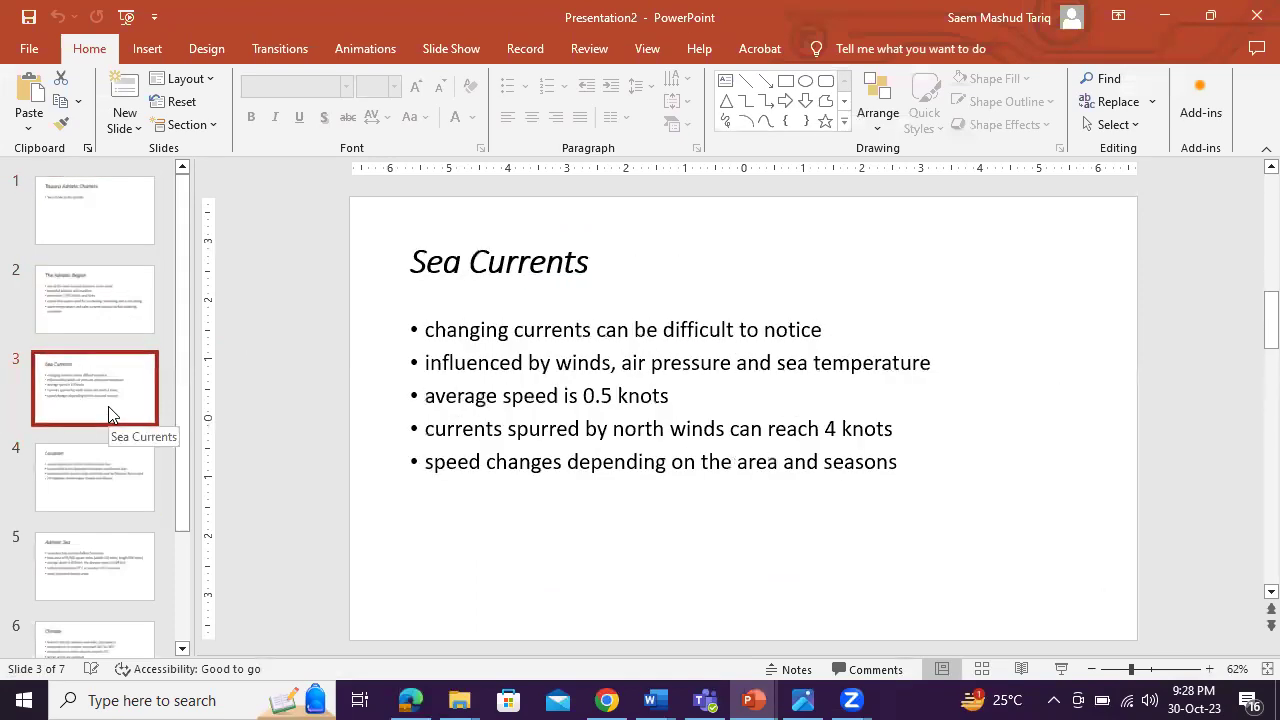
pyautogui.scroll(-2, 108, 406)
pyautogui.click(112, 428)
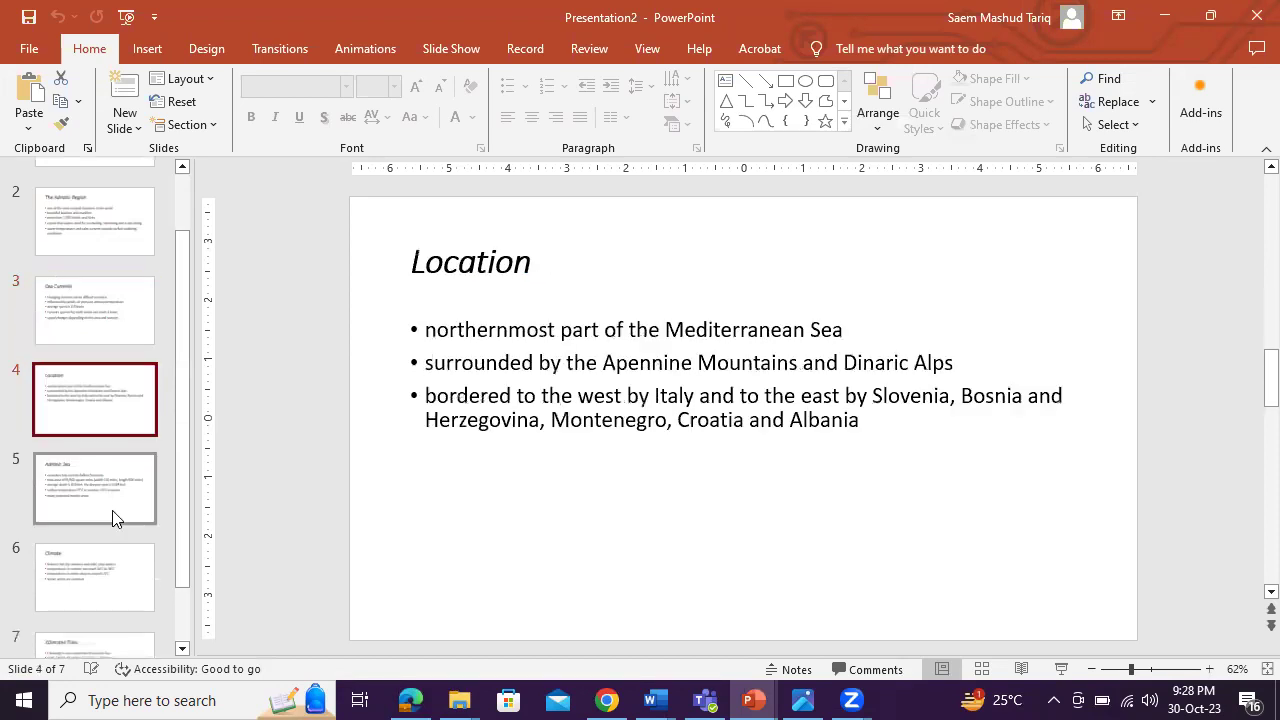
pyautogui.click(112, 517)
pyautogui.scroll(-1, 112, 517)
pyautogui.click(127, 525)
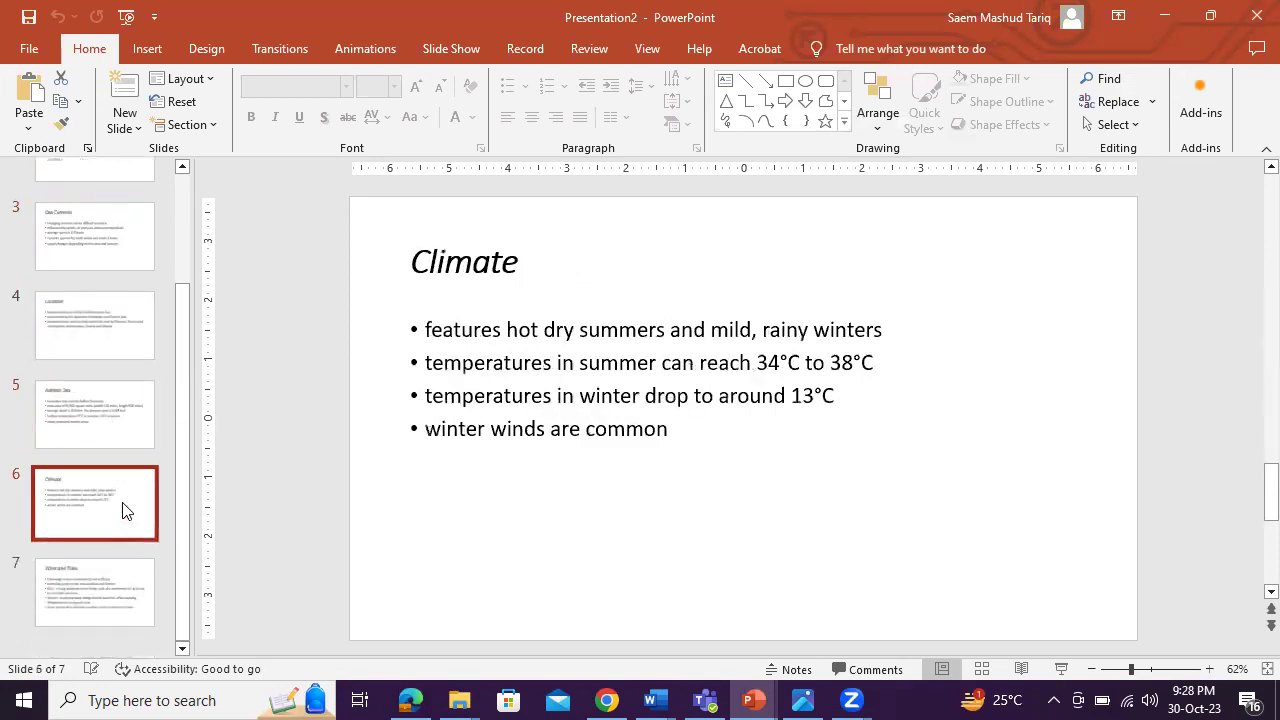
pyautogui.click(112, 585)
pyautogui.click(100, 500)
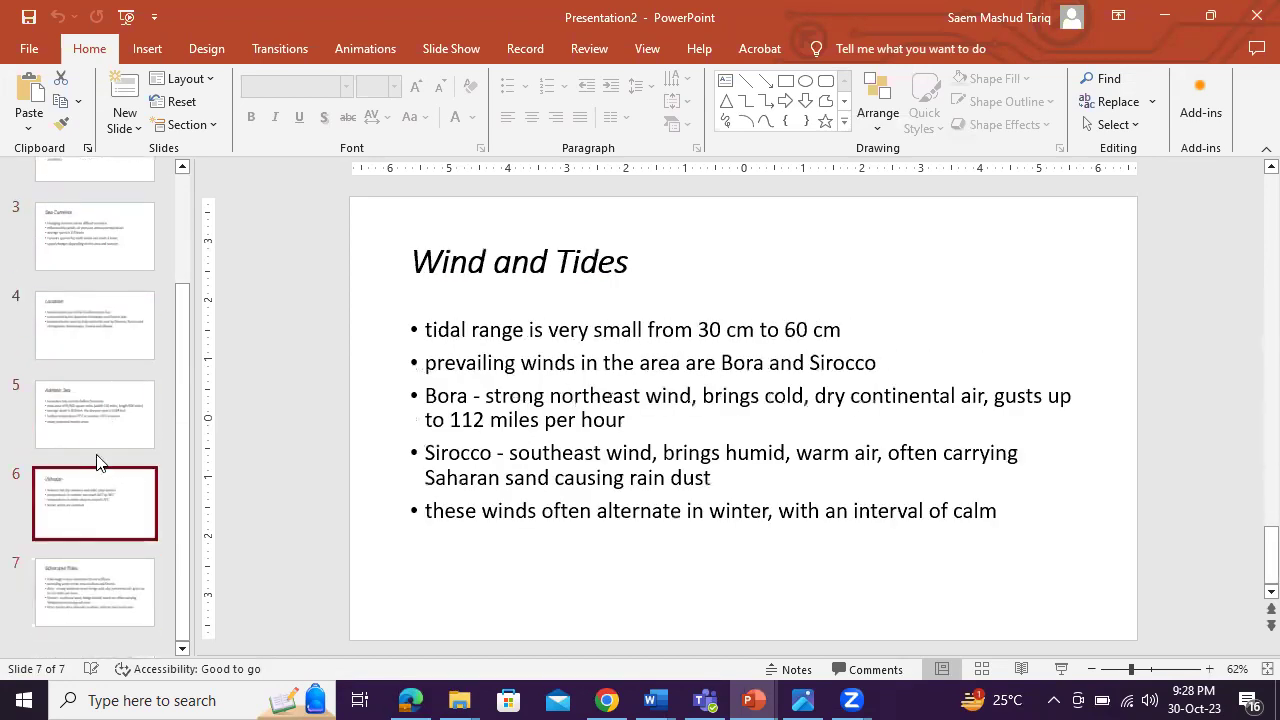
pyautogui.click(98, 442)
pyautogui.click(100, 345)
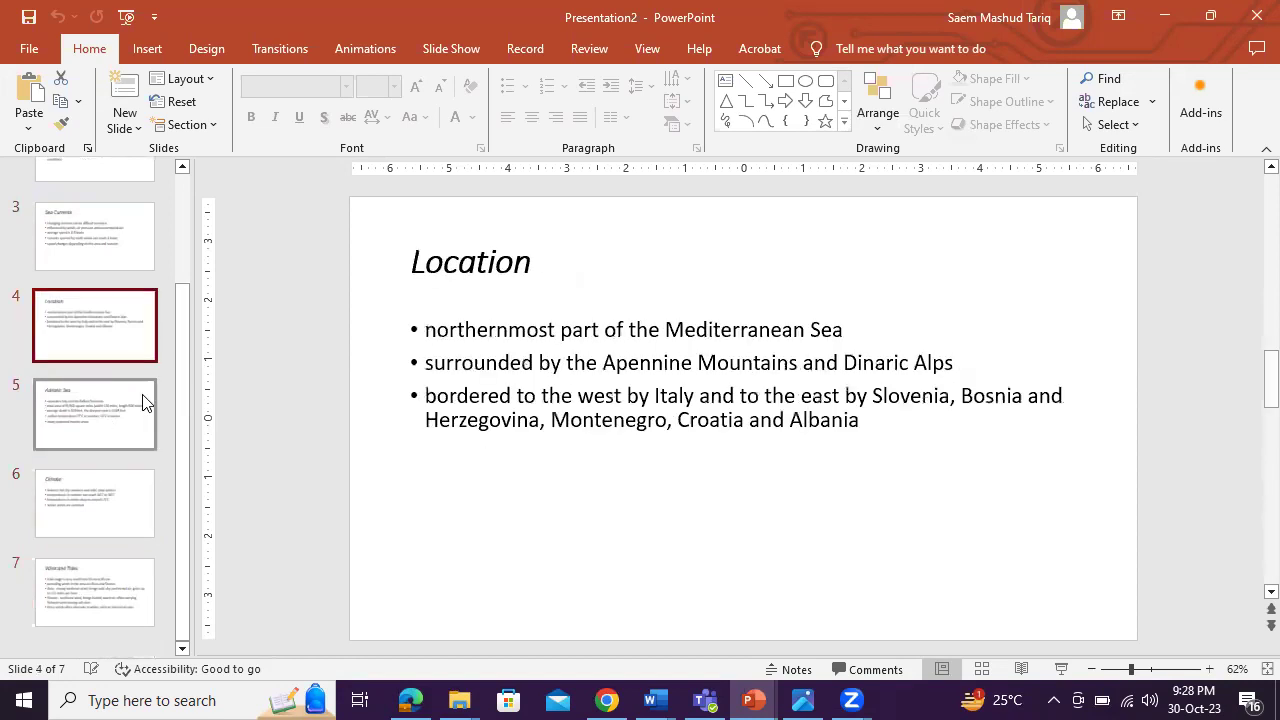
pyautogui.click(118, 440)
pyautogui.click(120, 510)
pyautogui.click(120, 420)
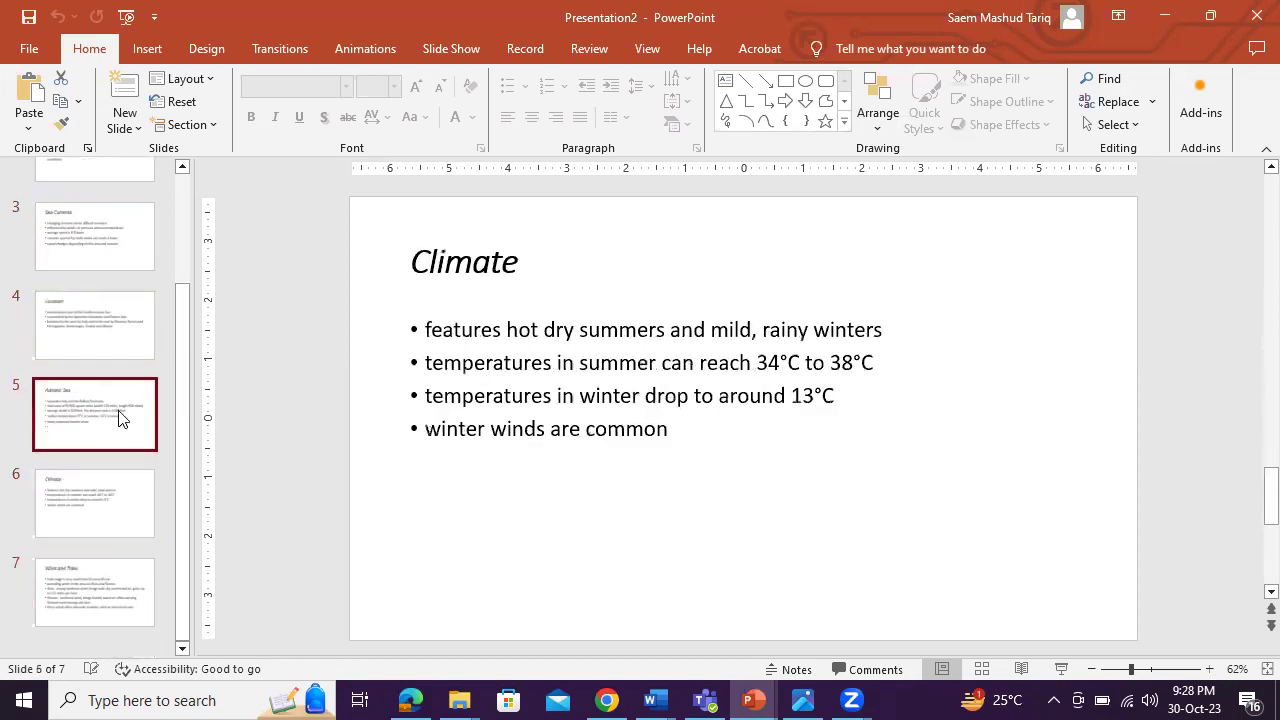
pyautogui.moveTo(182, 438); pyautogui.dragTo(190, 372)
pyautogui.click(78, 410)
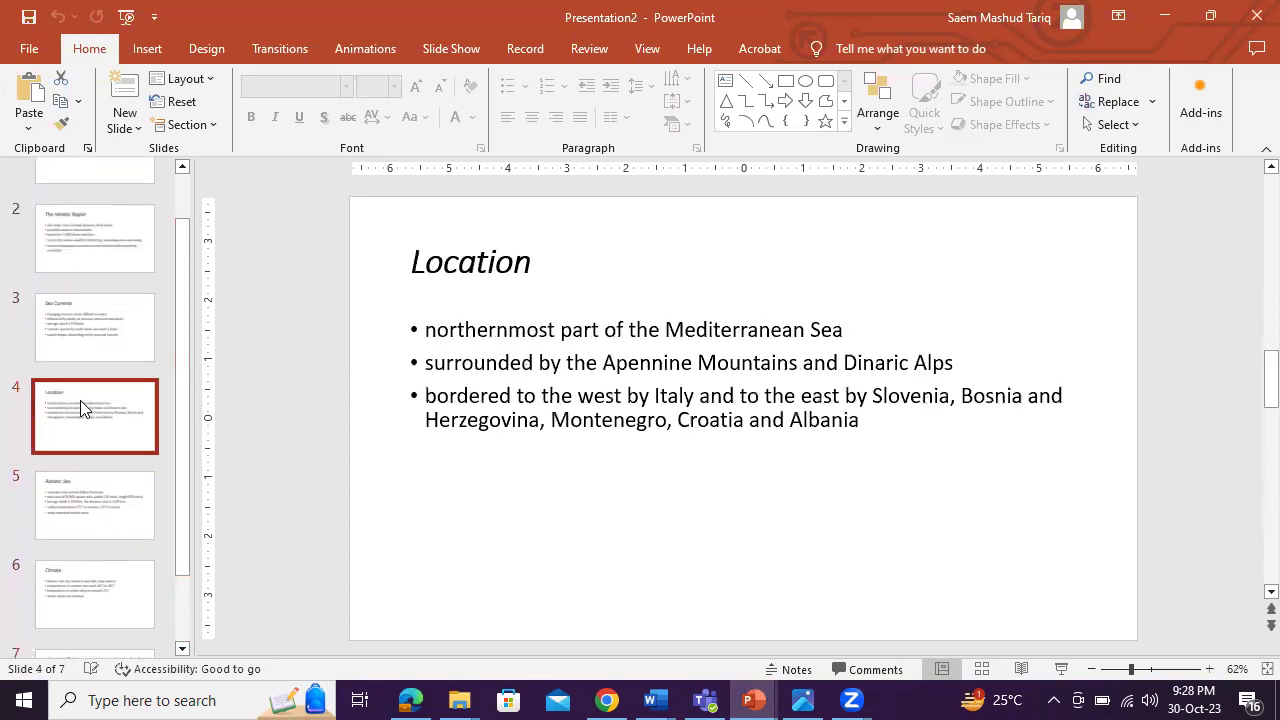
pyautogui.click(114, 351)
pyautogui.moveTo(183, 363); pyautogui.dragTo(123, 211)
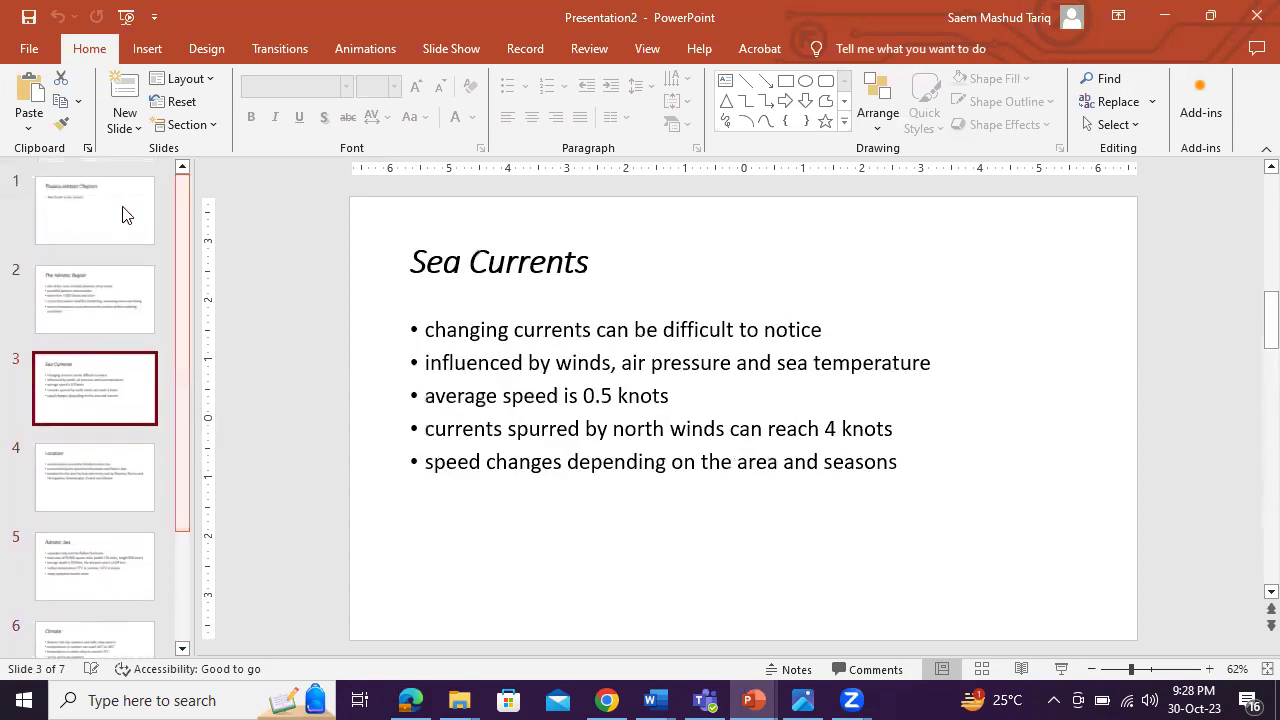
pyautogui.click(94, 214)
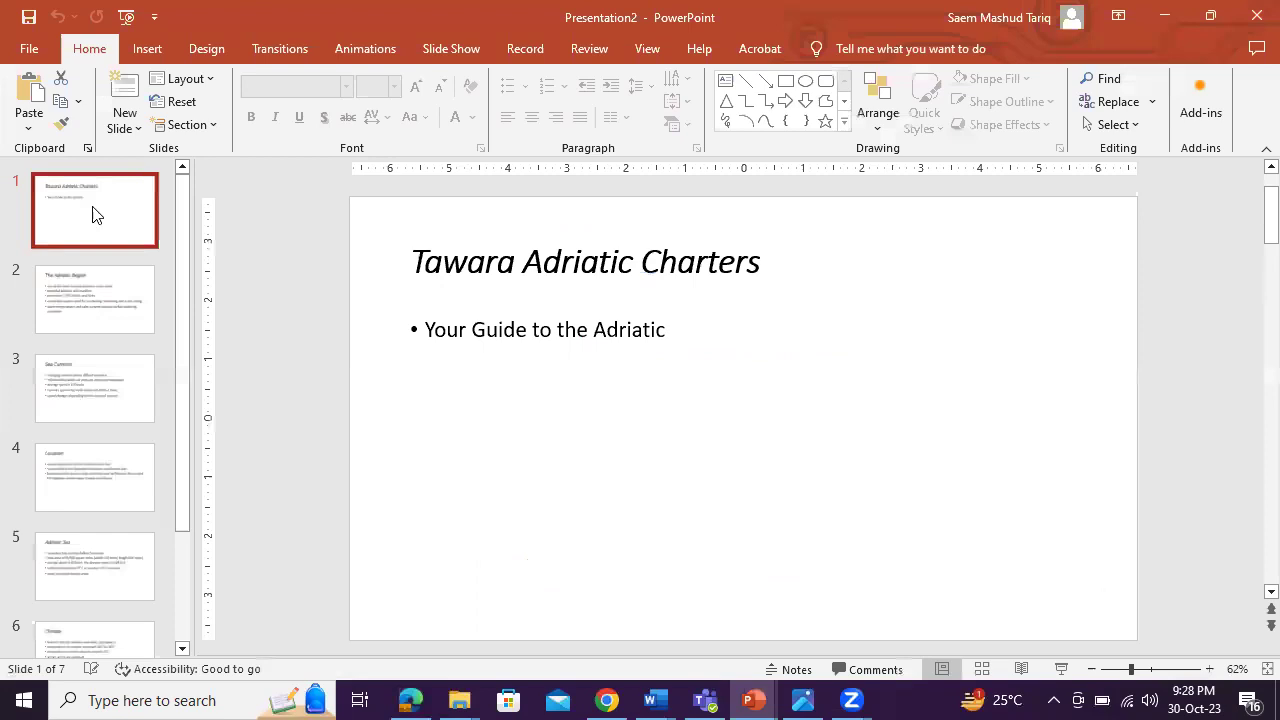
# Switch the presentation to Slide Master view
pyautogui.click(412, 697)
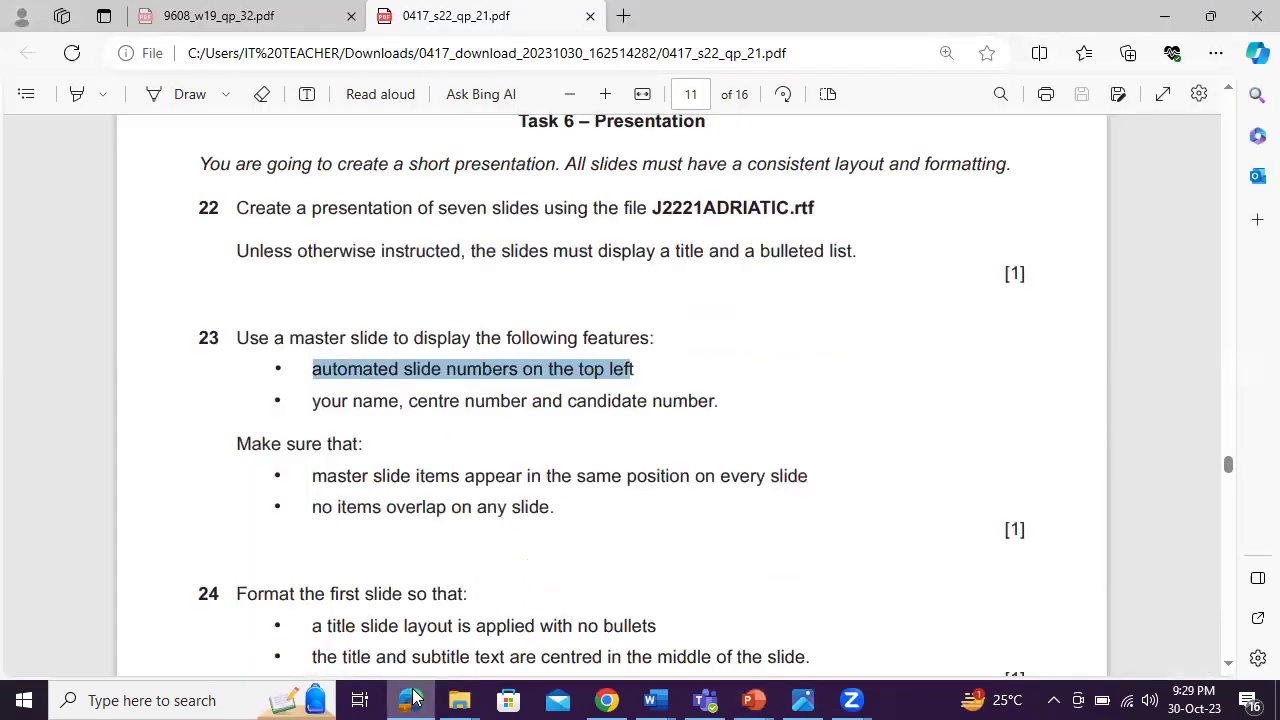
pyautogui.click(414, 697)
pyautogui.click(647, 48)
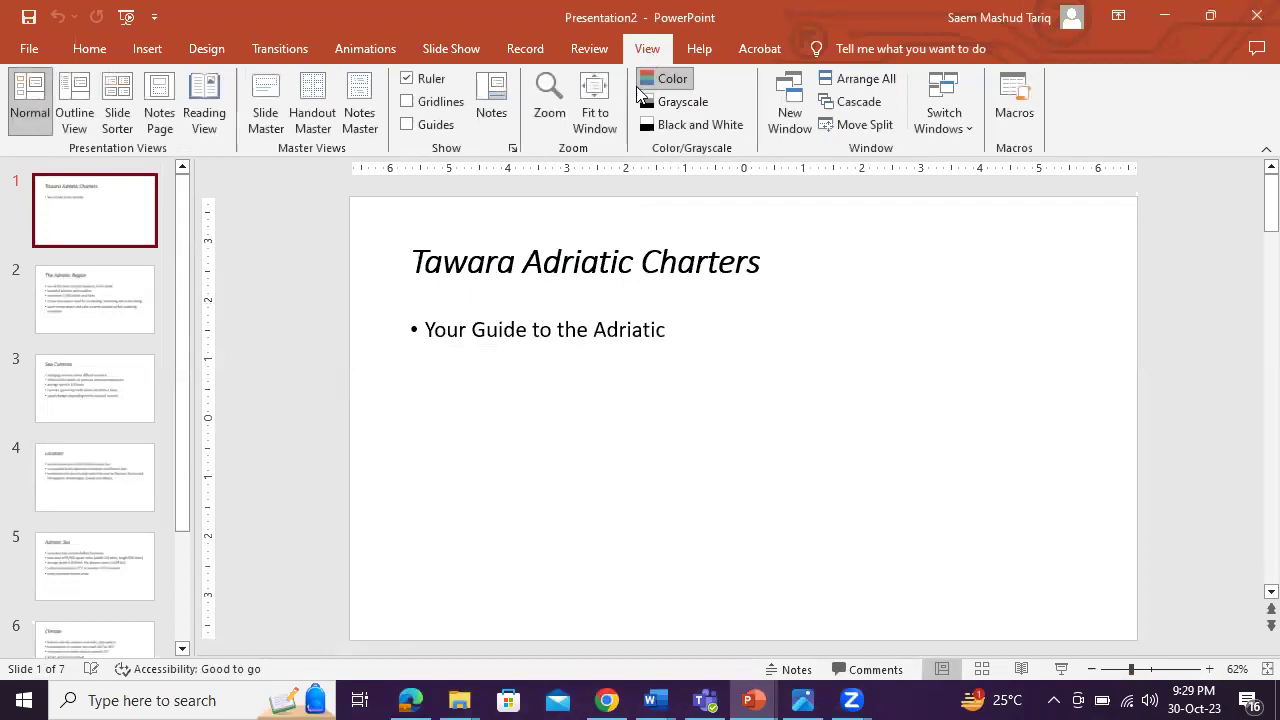
pyautogui.click(265, 100)
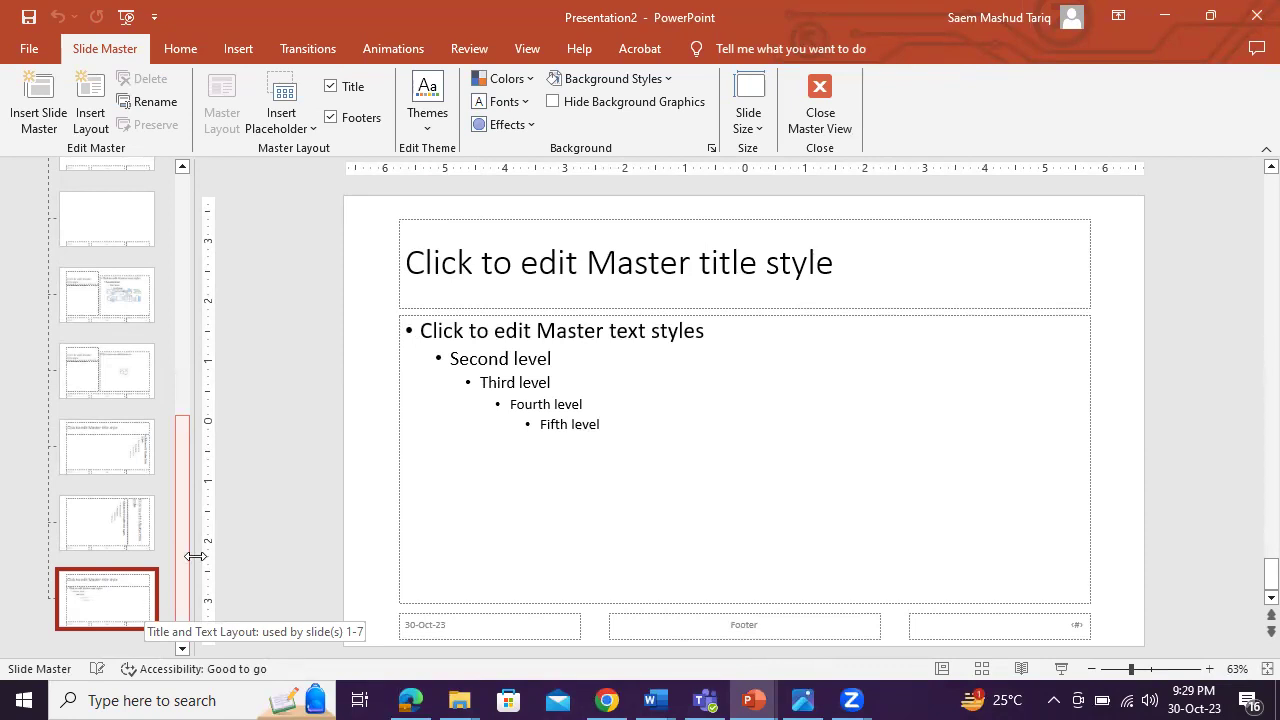
# Open the Insert Shapes gallery and recheck the exam's slide-number requirement
pyautogui.click(247, 48)
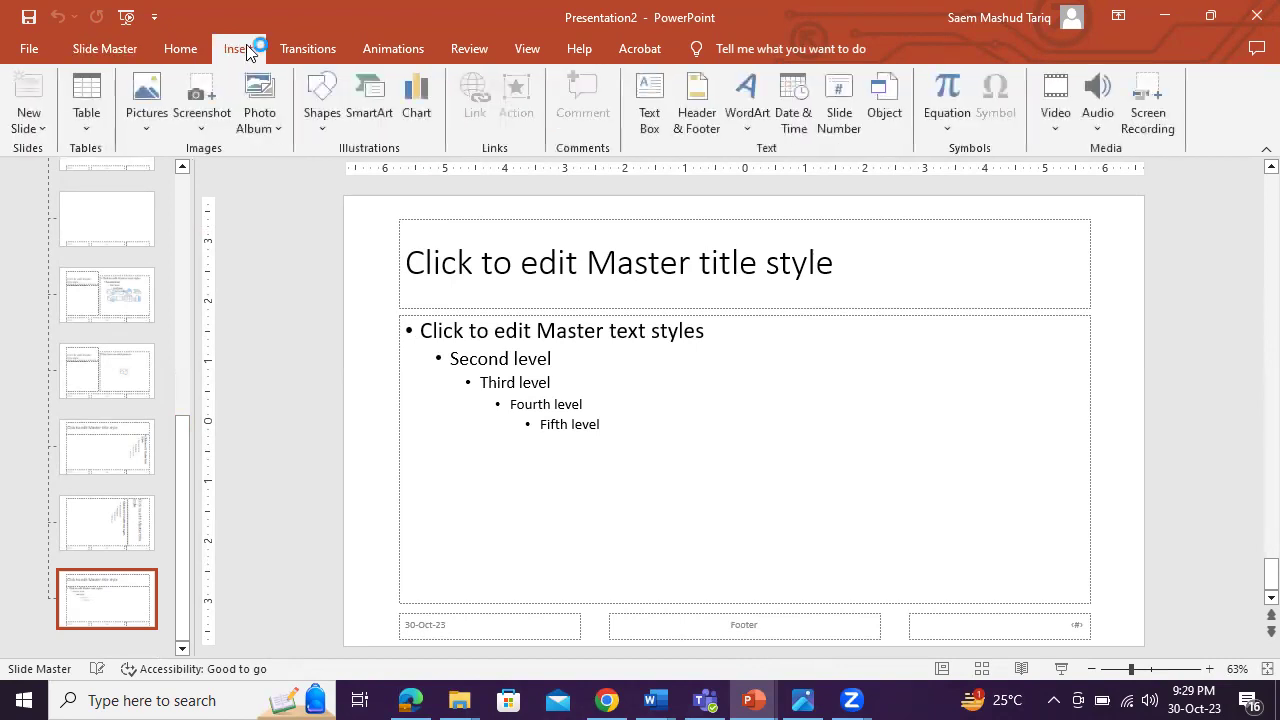
pyautogui.click(323, 128)
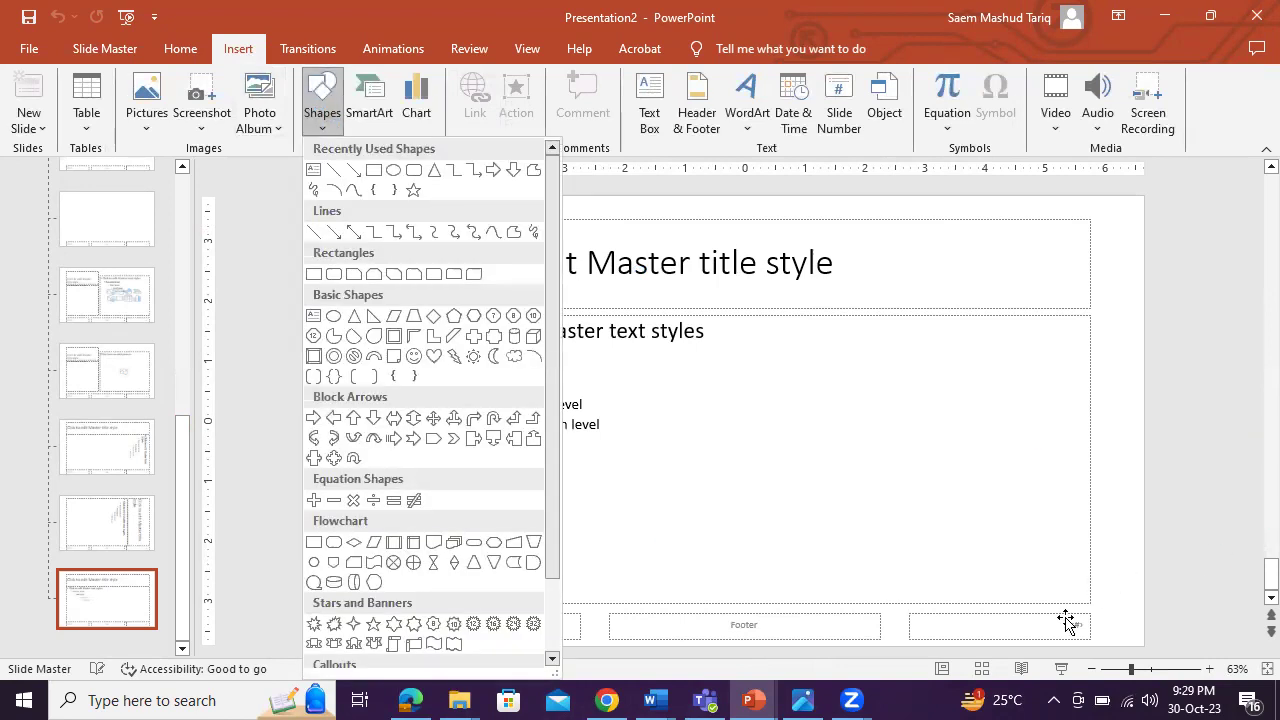
pyautogui.click(418, 699)
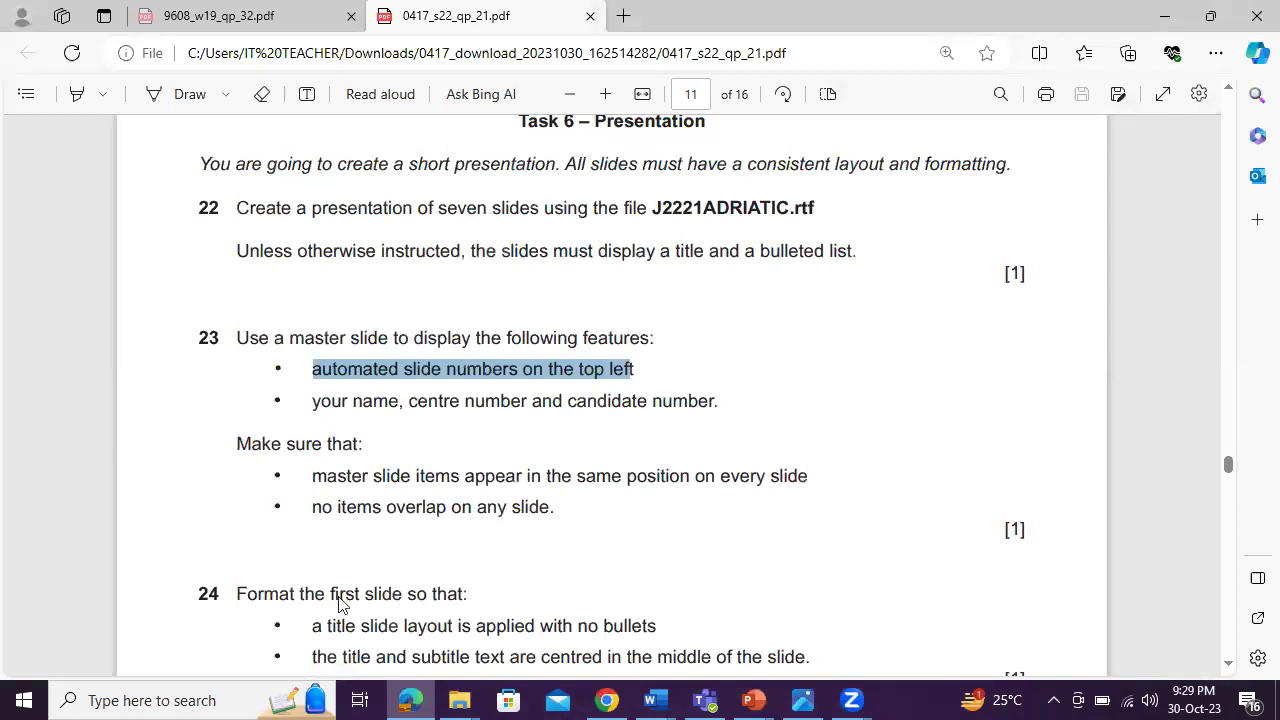
pyautogui.click(410, 697)
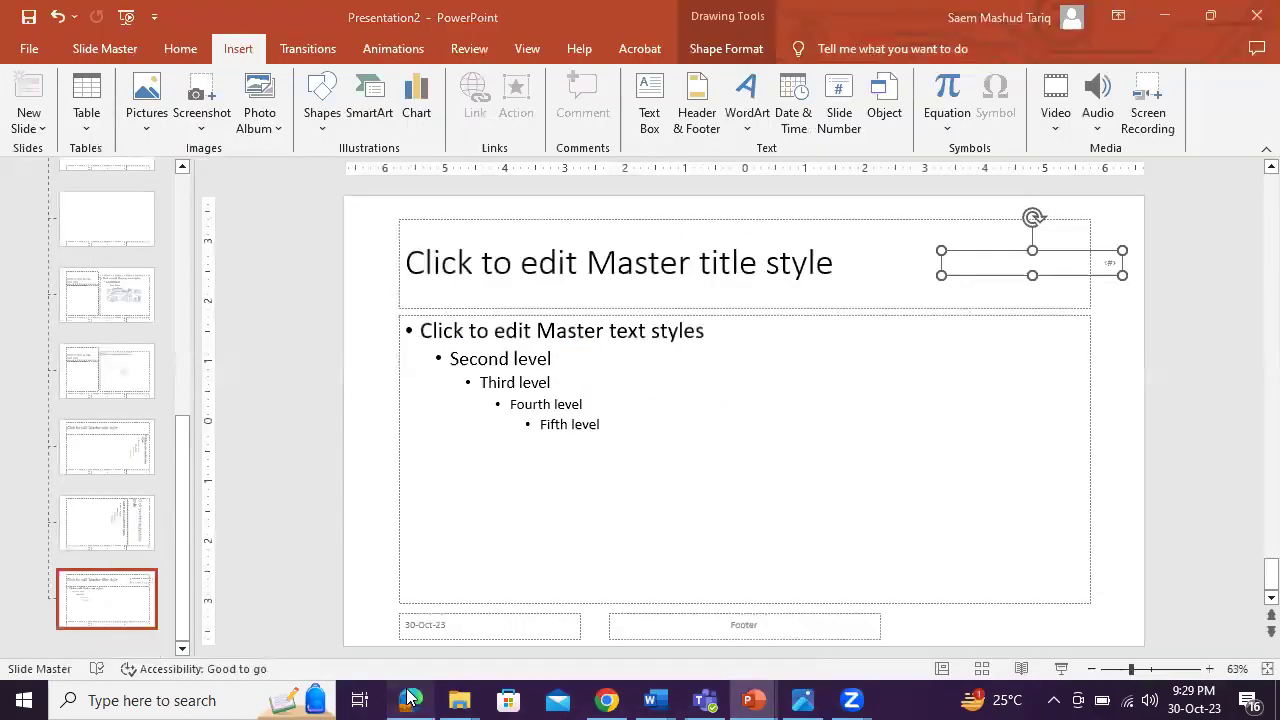
pyautogui.click(410, 697)
pyautogui.click(410, 697)
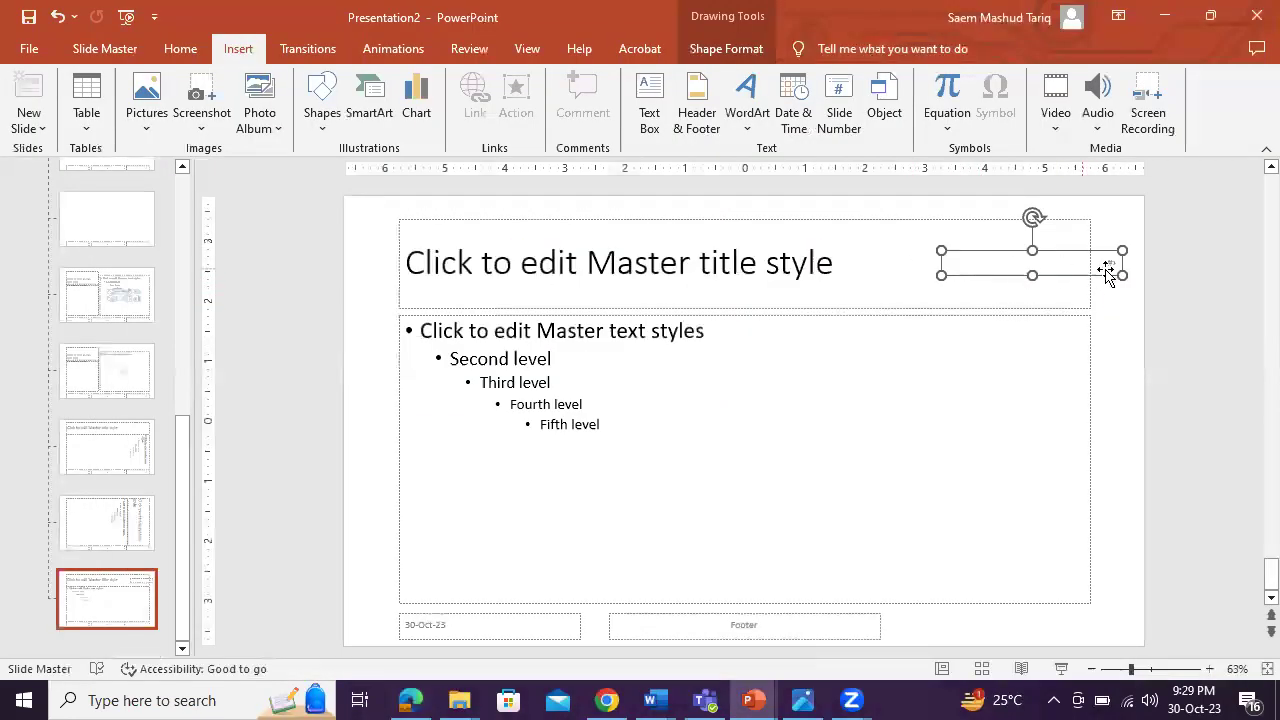
# Move the slide-number box to the top-right and make it bold, 18 pt, black
pyautogui.moveTo(1108, 279); pyautogui.dragTo(1115, 210)
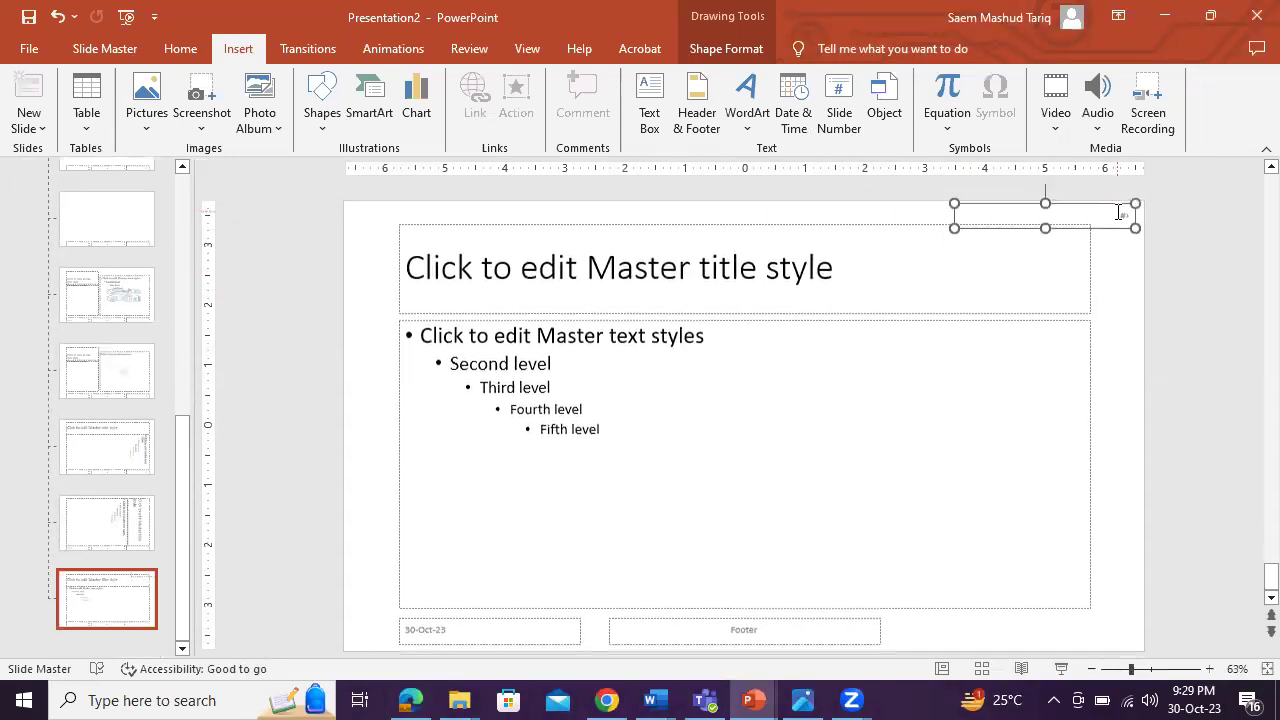
pyautogui.click(1119, 217)
pyautogui.doubleClick(1122, 216)
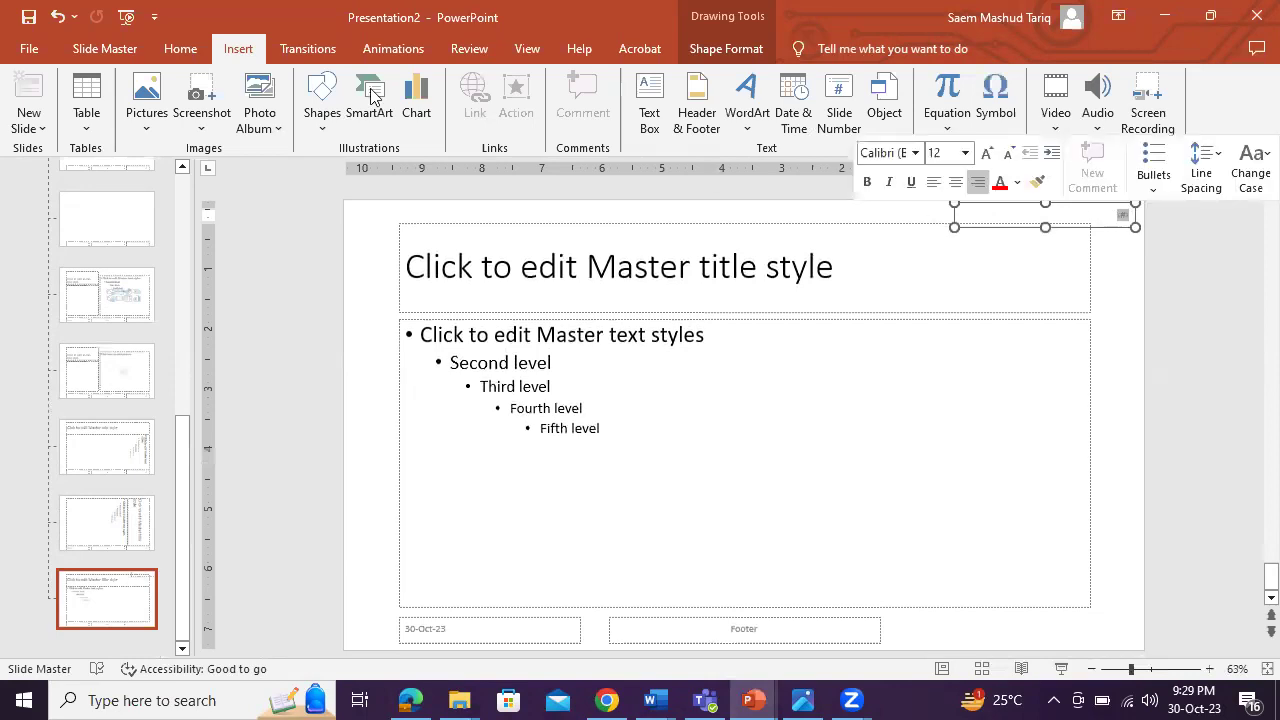
pyautogui.click(110, 48)
pyautogui.click(178, 49)
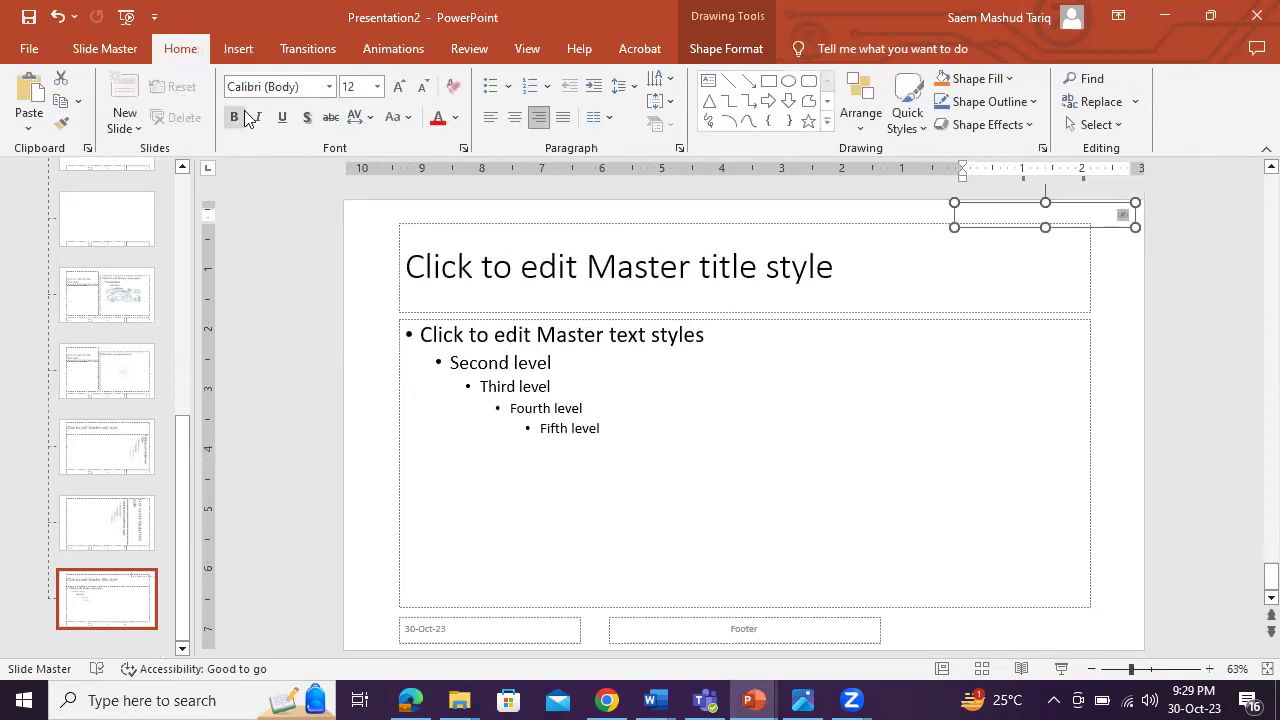
pyautogui.click(399, 87)
pyautogui.click(399, 87)
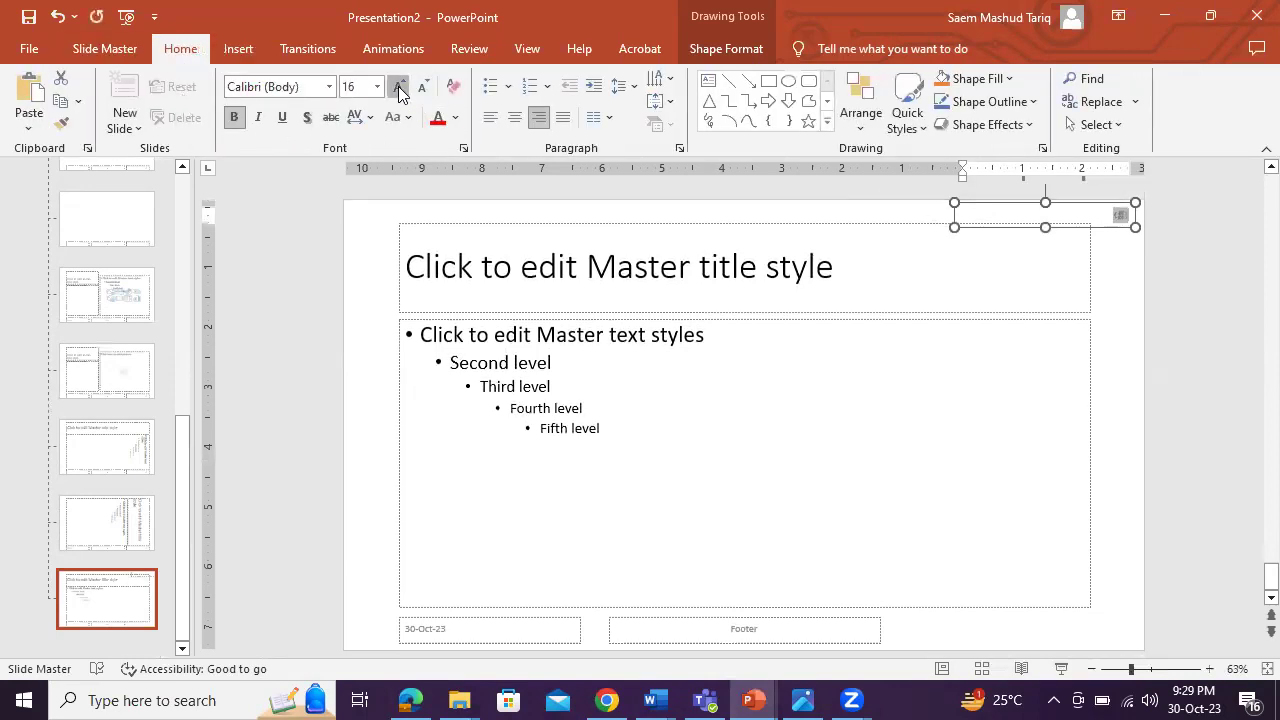
pyautogui.click(399, 87)
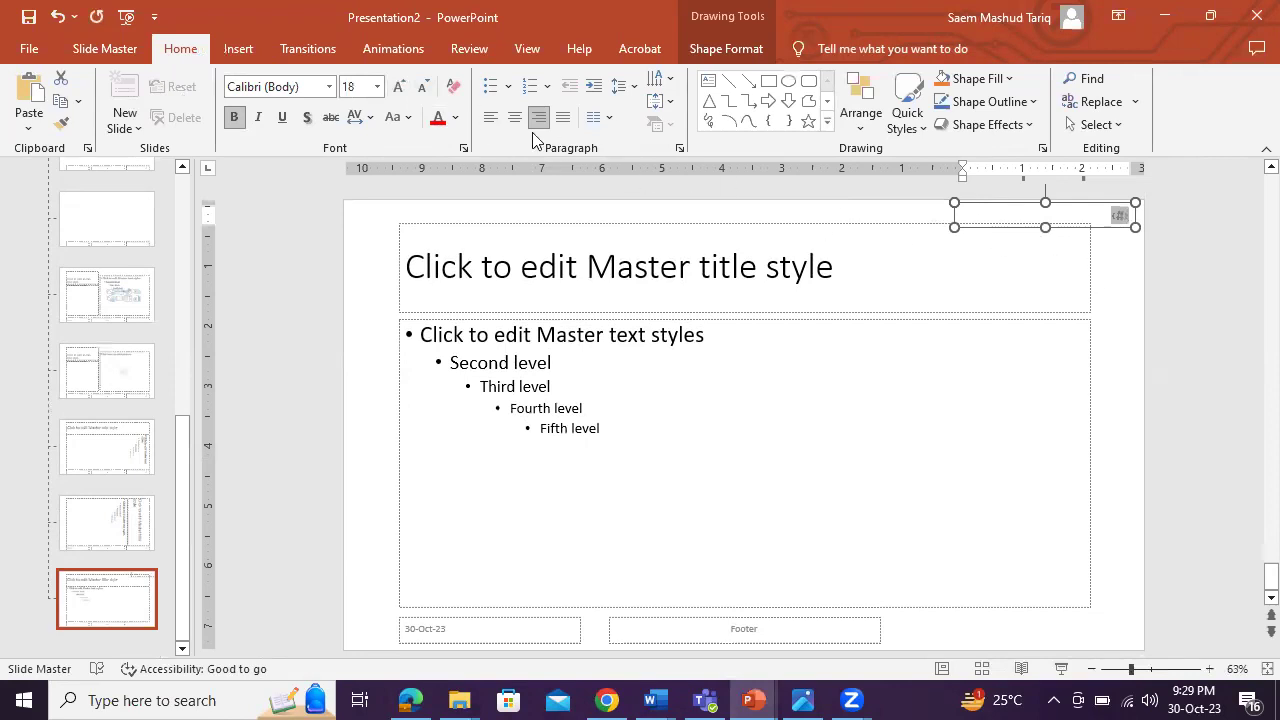
pyautogui.click(455, 117)
pyautogui.click(458, 165)
pyautogui.press('Escape')
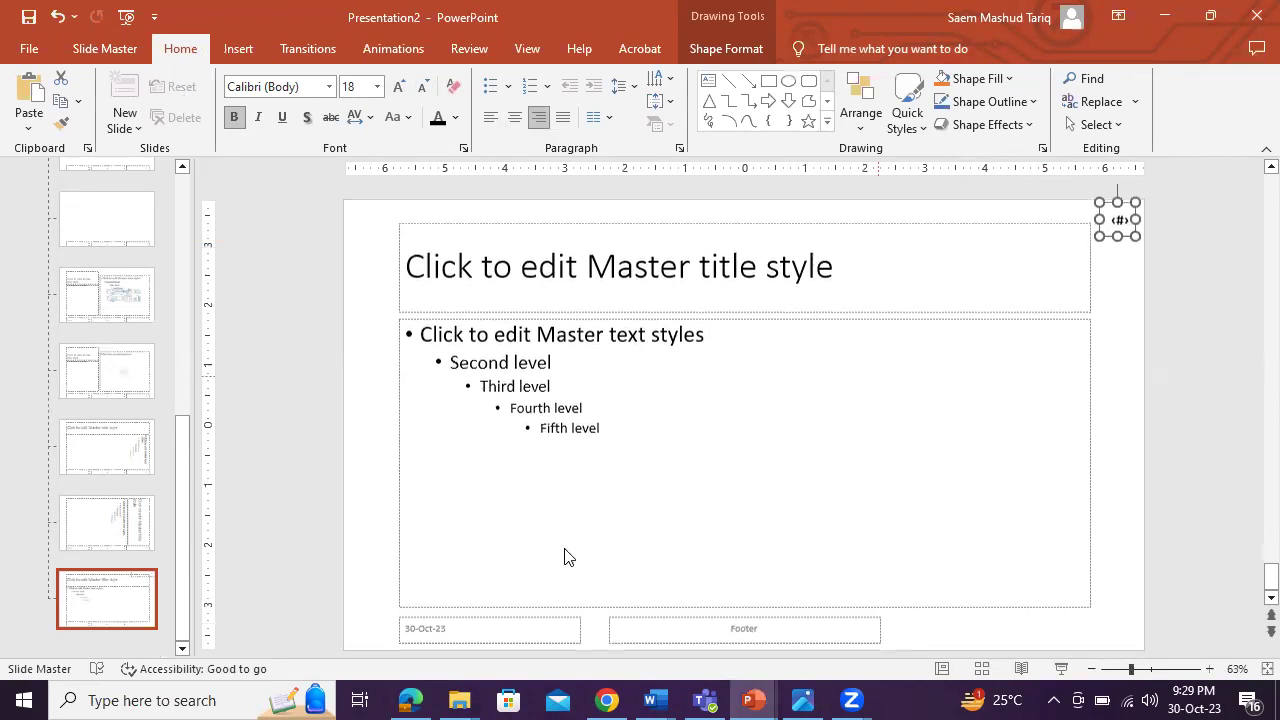
# Copy 'name, centre number and candidate number' from the exam into the master footer
pyautogui.click(410, 700)
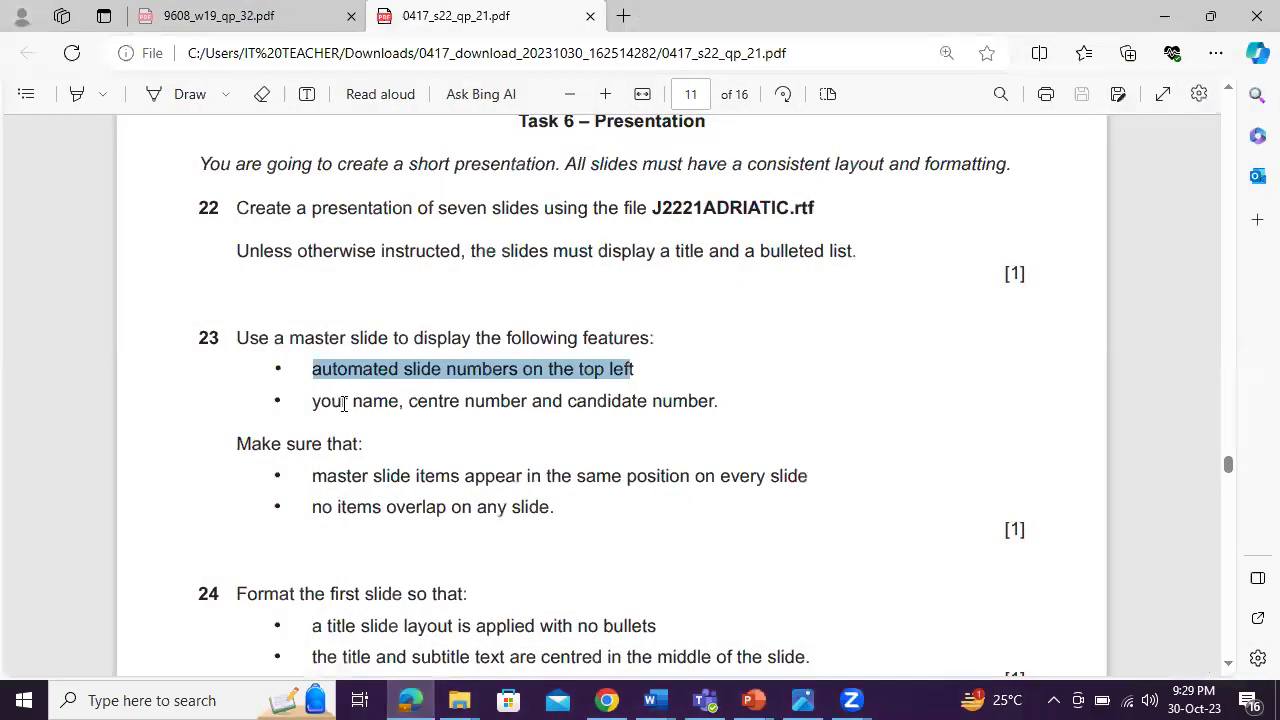
pyautogui.moveTo(356, 401); pyautogui.dragTo(715, 403)
pyautogui.hotkey('ctrl', 'c')
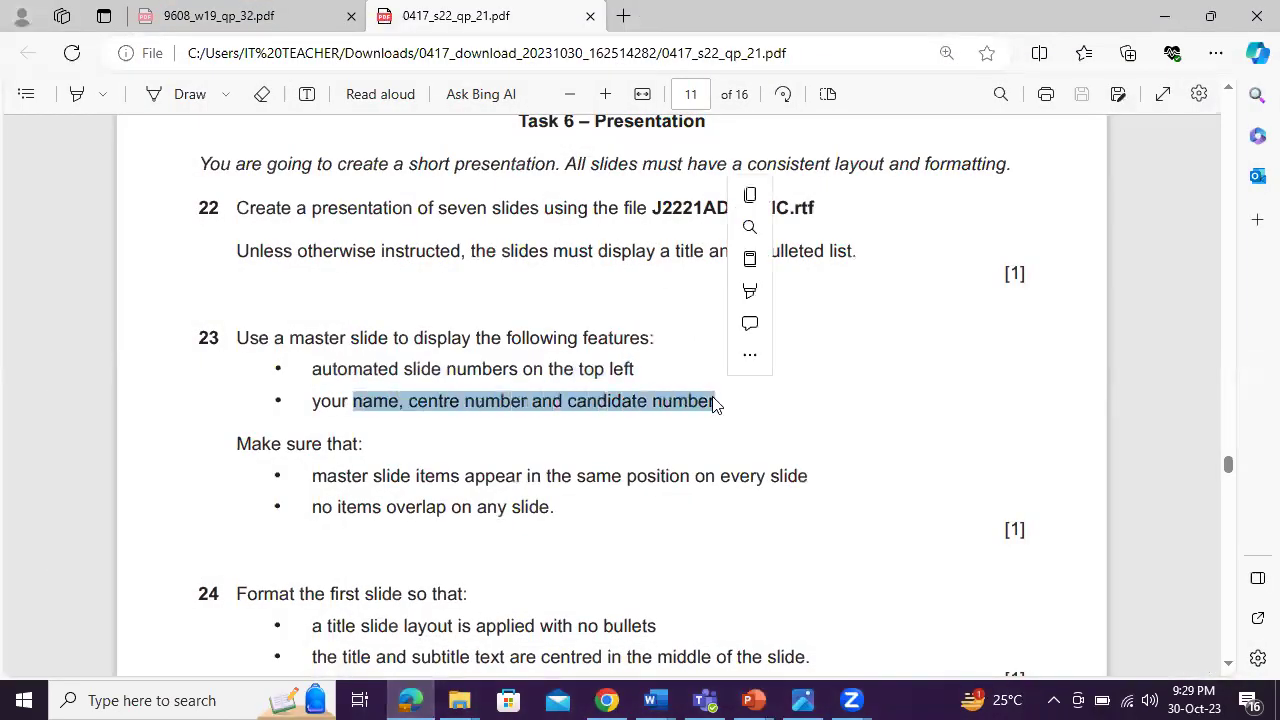
pyautogui.click(750, 195)
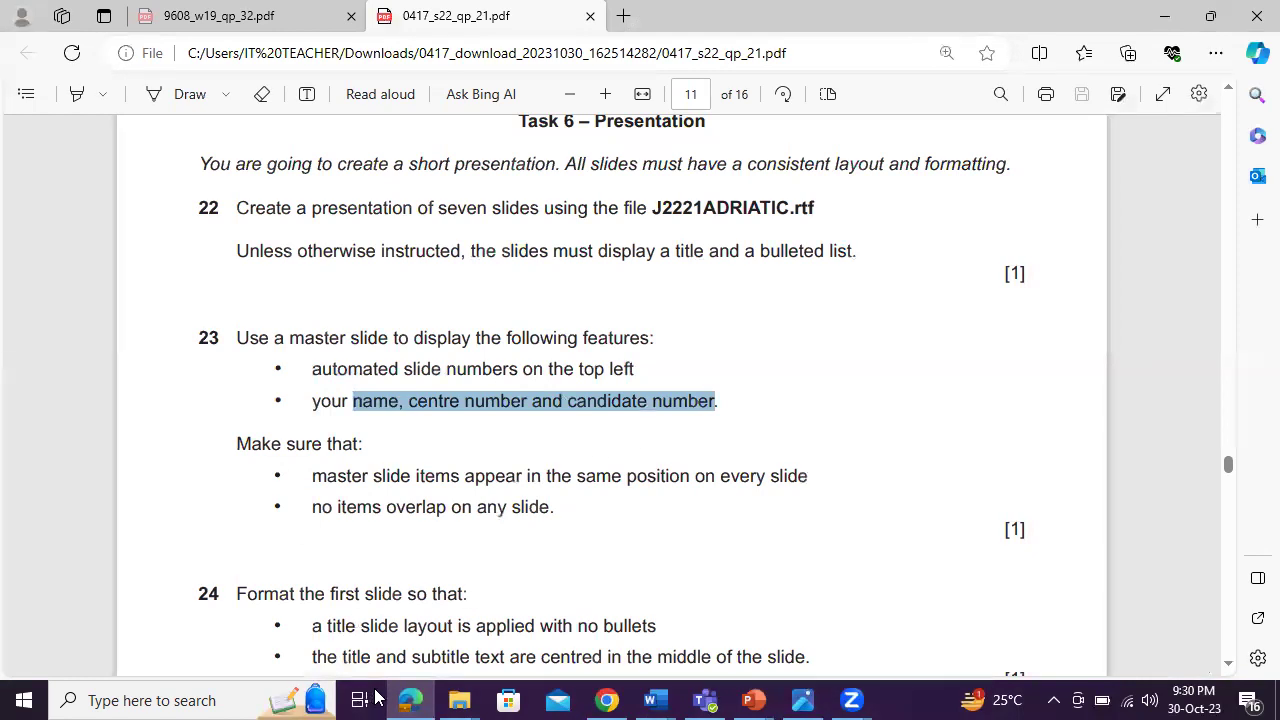
pyautogui.click(410, 700)
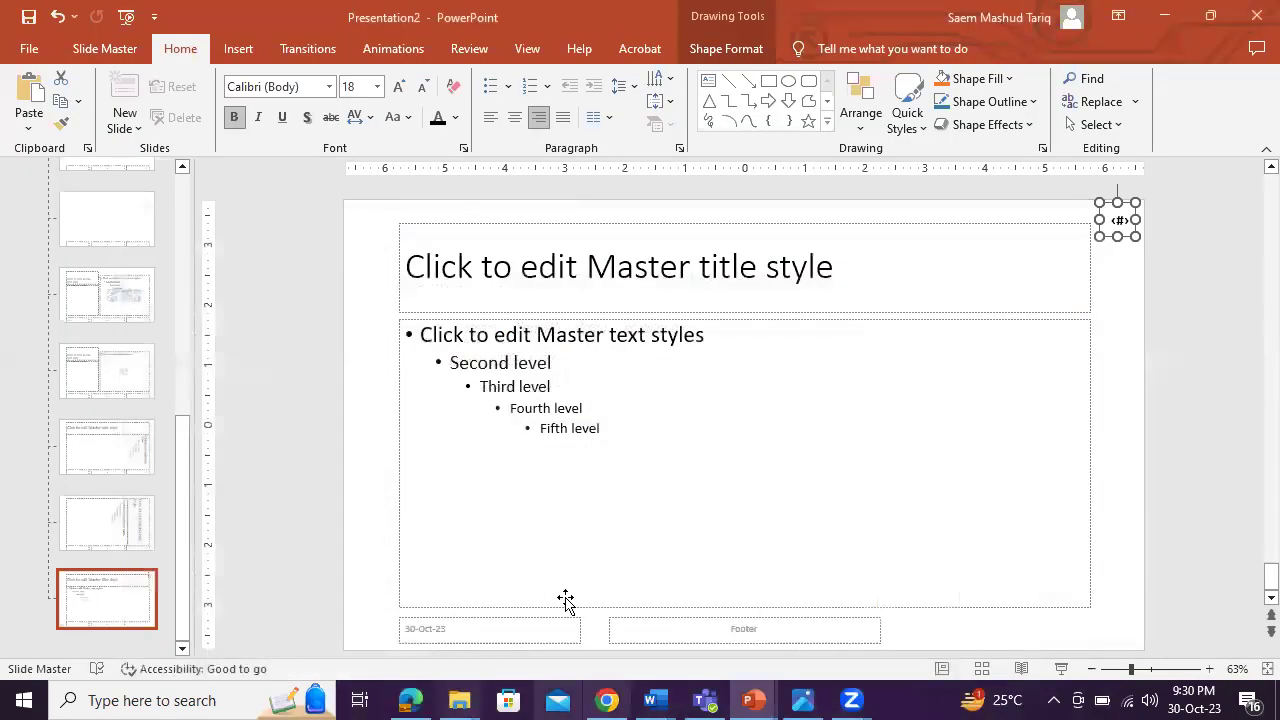
pyautogui.rightClick(708, 634)
pyautogui.click(750, 287)
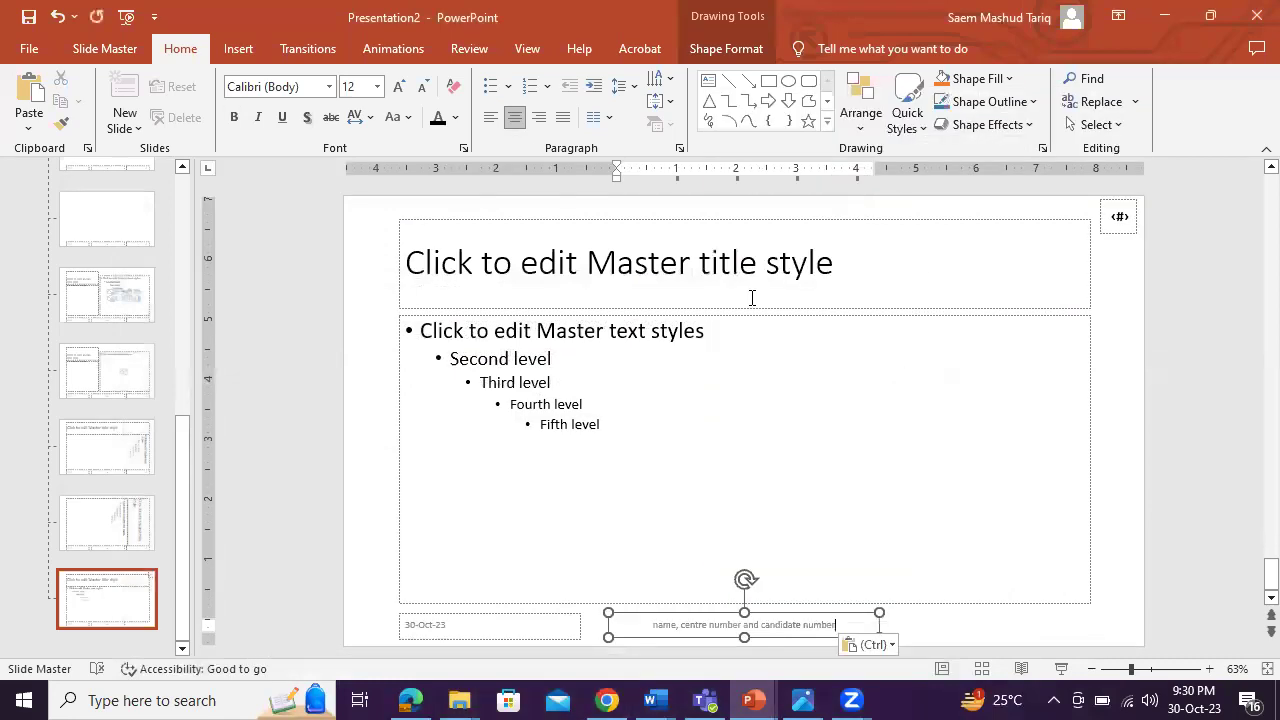
# Back in the exam paper, select question 23's checklist text and scroll on
pyautogui.click(410, 700)
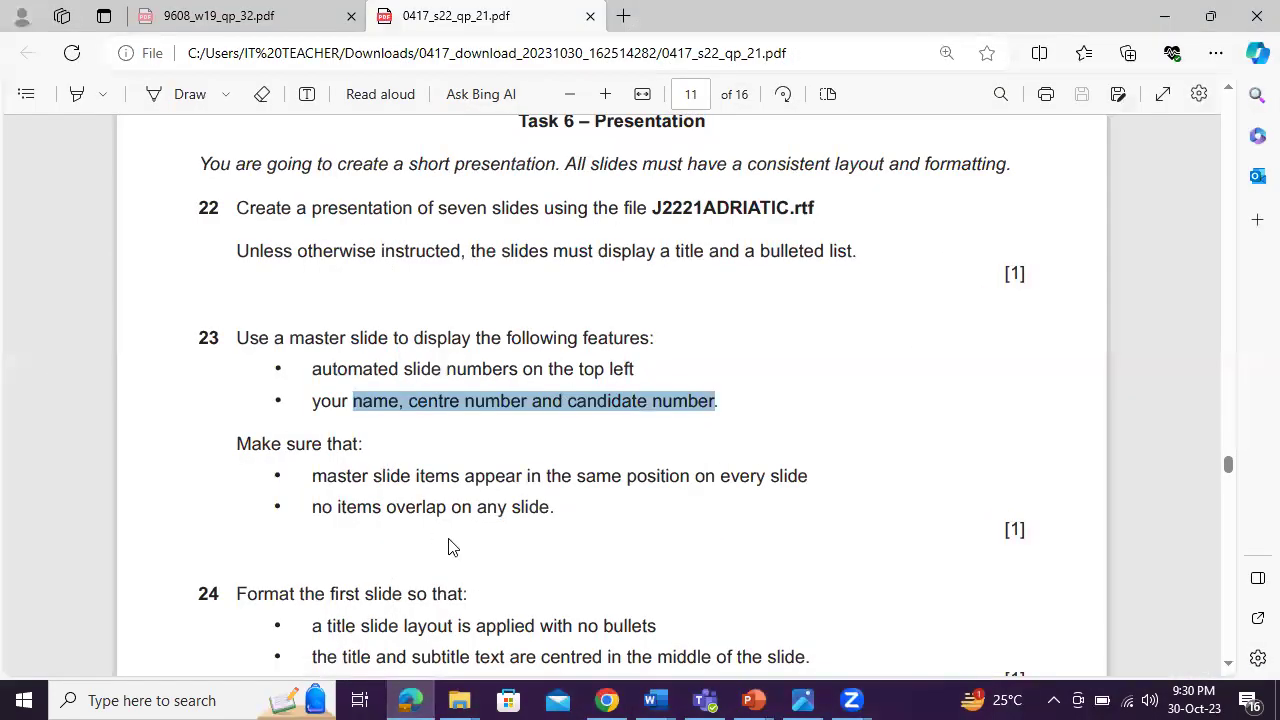
pyautogui.moveTo(332, 479); pyautogui.dragTo(572, 478)
pyautogui.moveTo(323, 507); pyautogui.dragTo(333, 507)
pyautogui.scroll(-3, 476, 521)
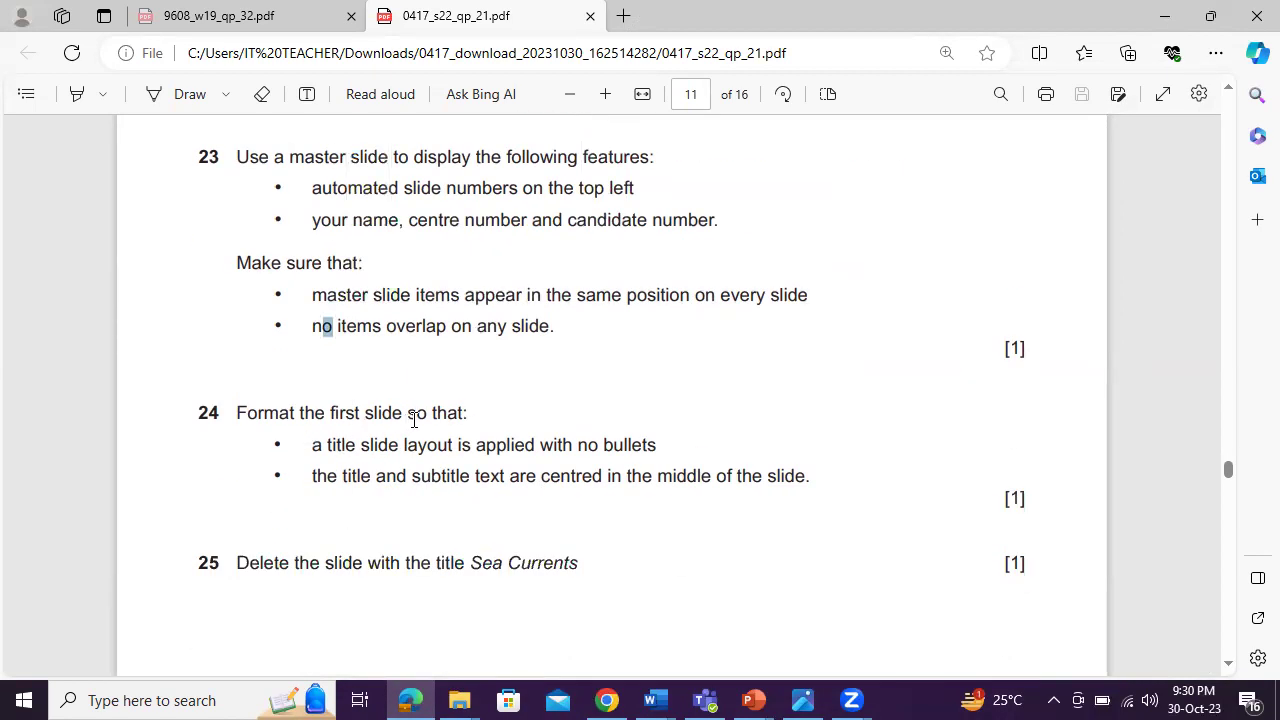
# Close Slide Master view and return to the normal slides
pyautogui.click(753, 700)
pyautogui.click(928, 600)
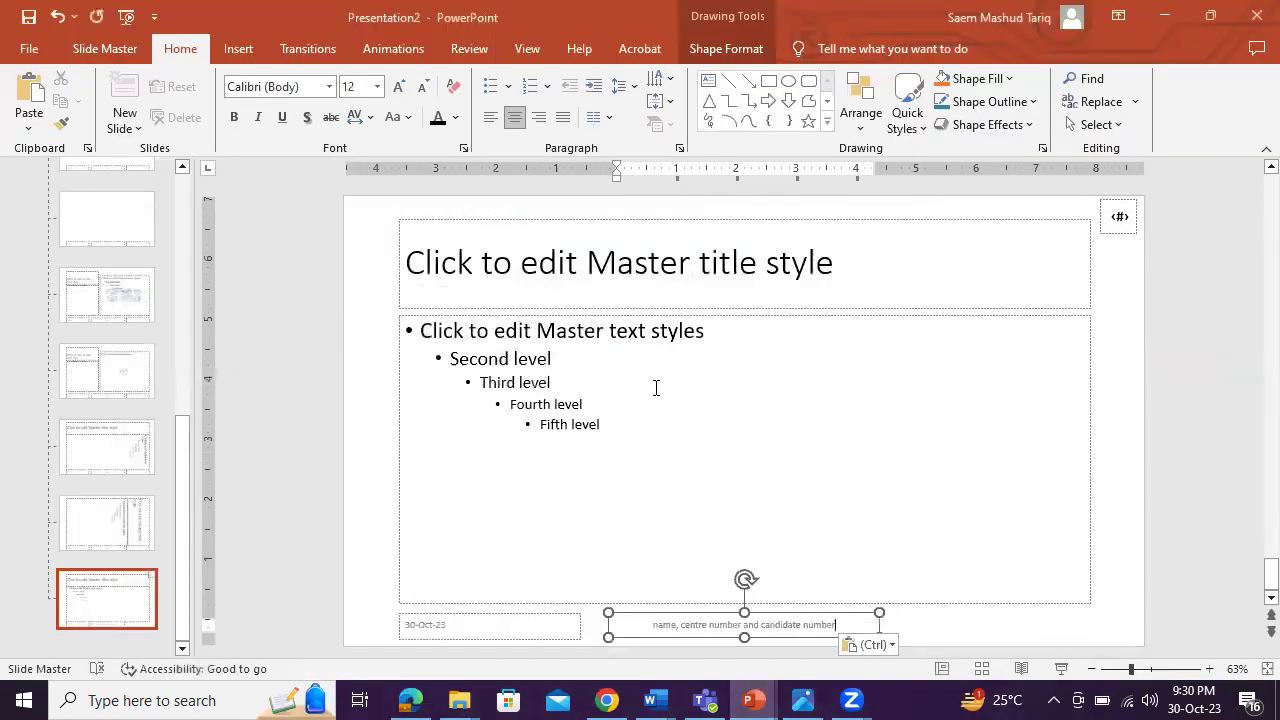
pyautogui.click(104, 52)
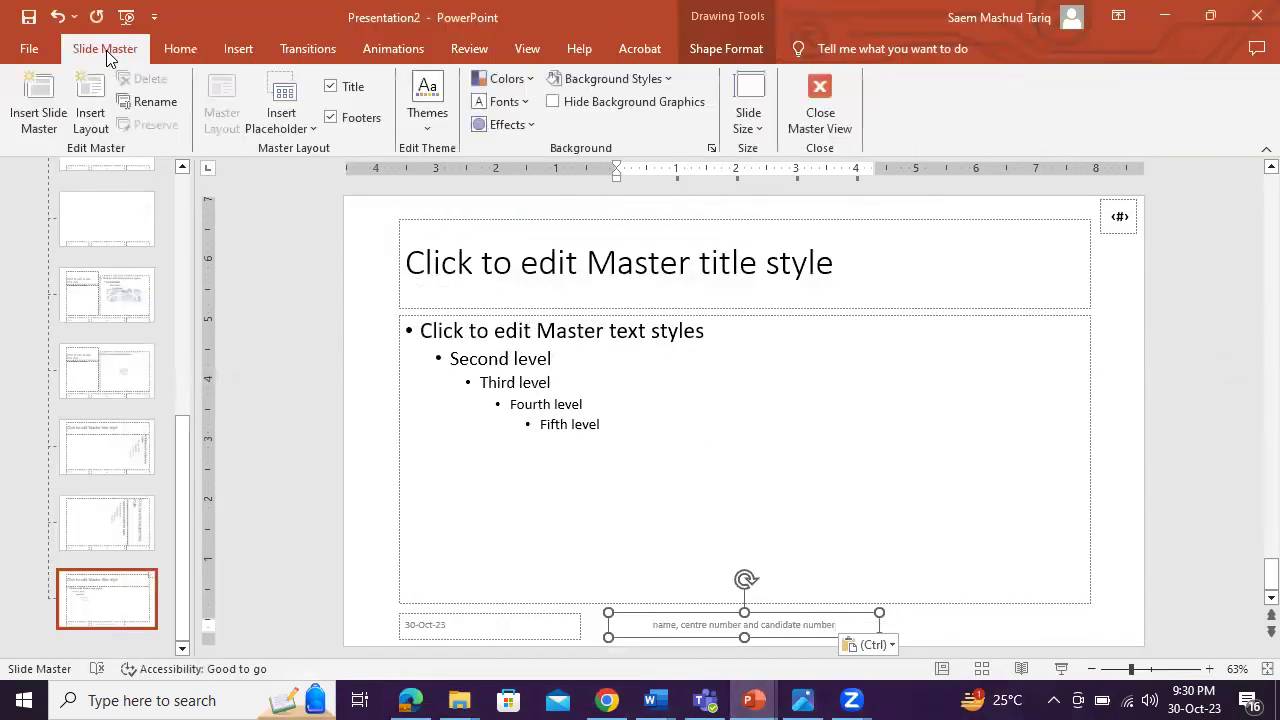
pyautogui.click(822, 110)
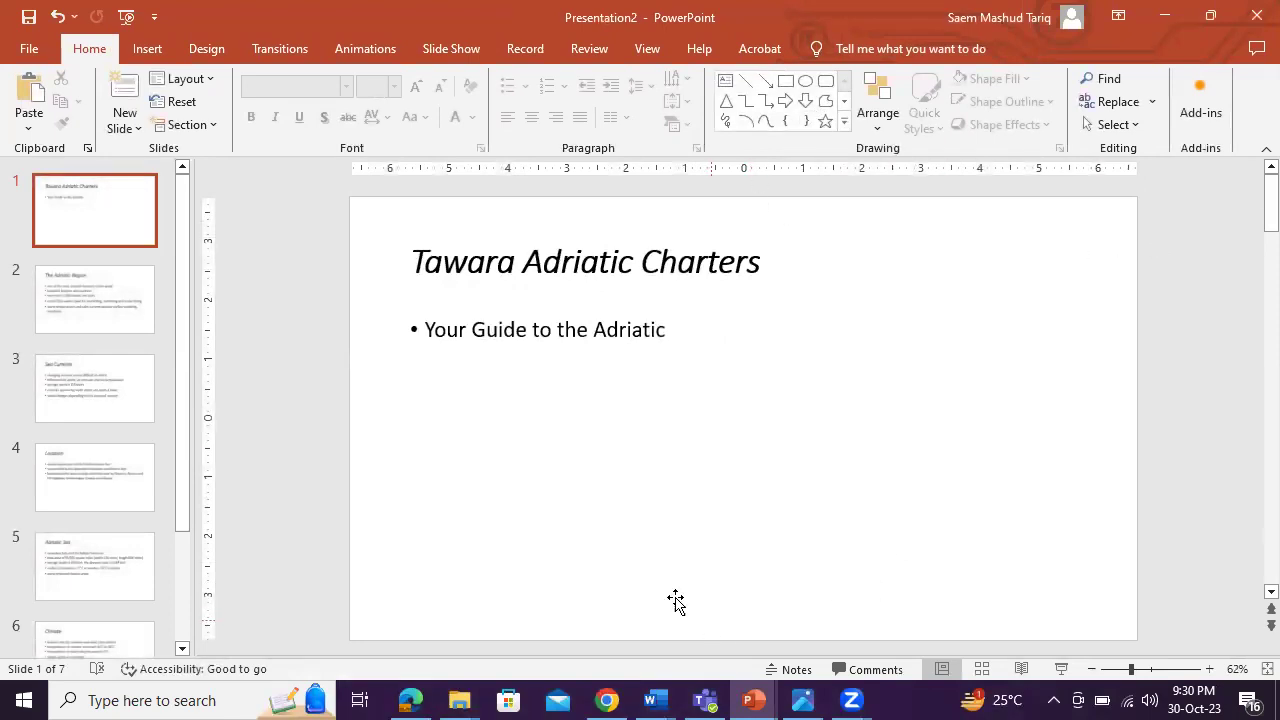
# Turn on Footer and Slide number in Header and Footer and apply to all slides
pyautogui.click(147, 52)
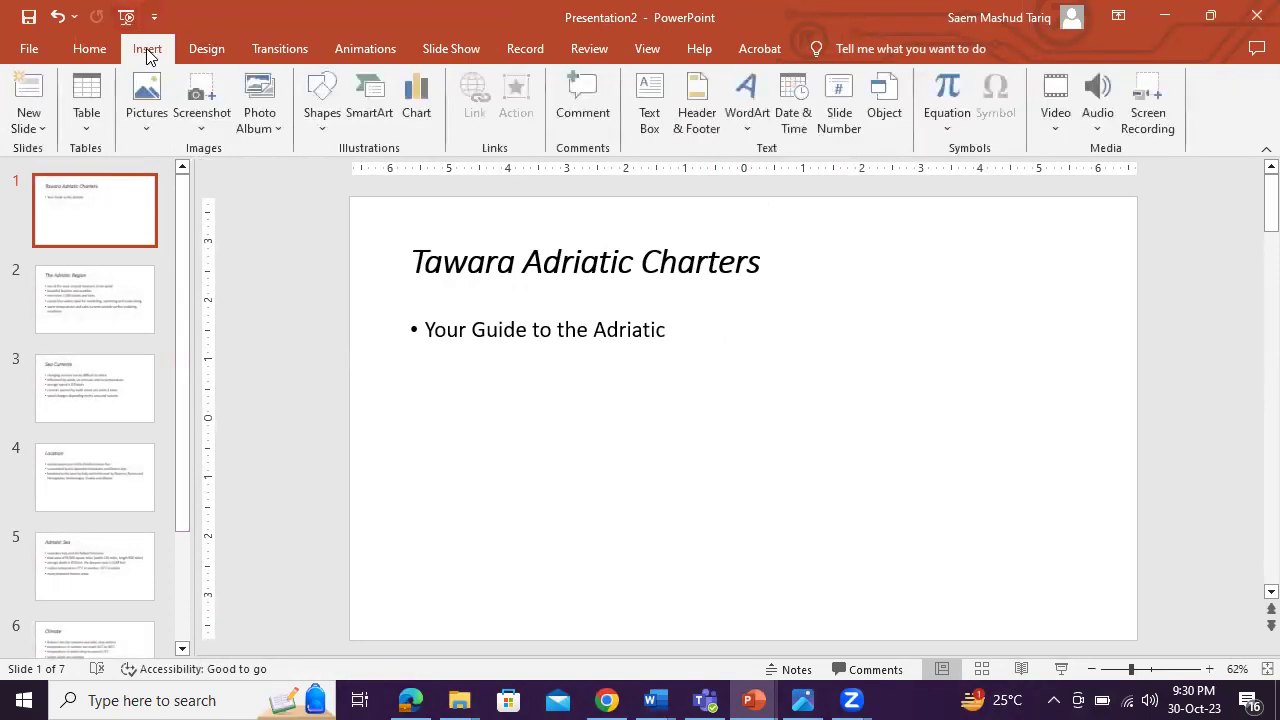
pyautogui.click(842, 122)
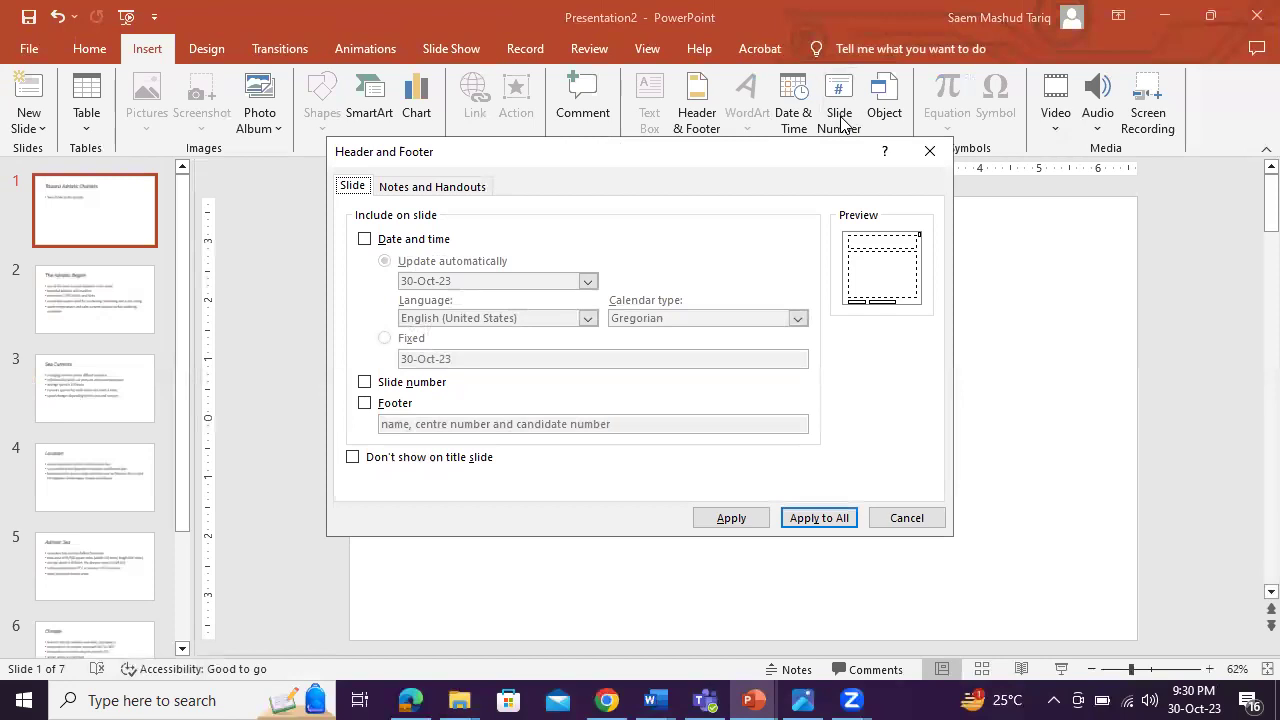
pyautogui.click(364, 404)
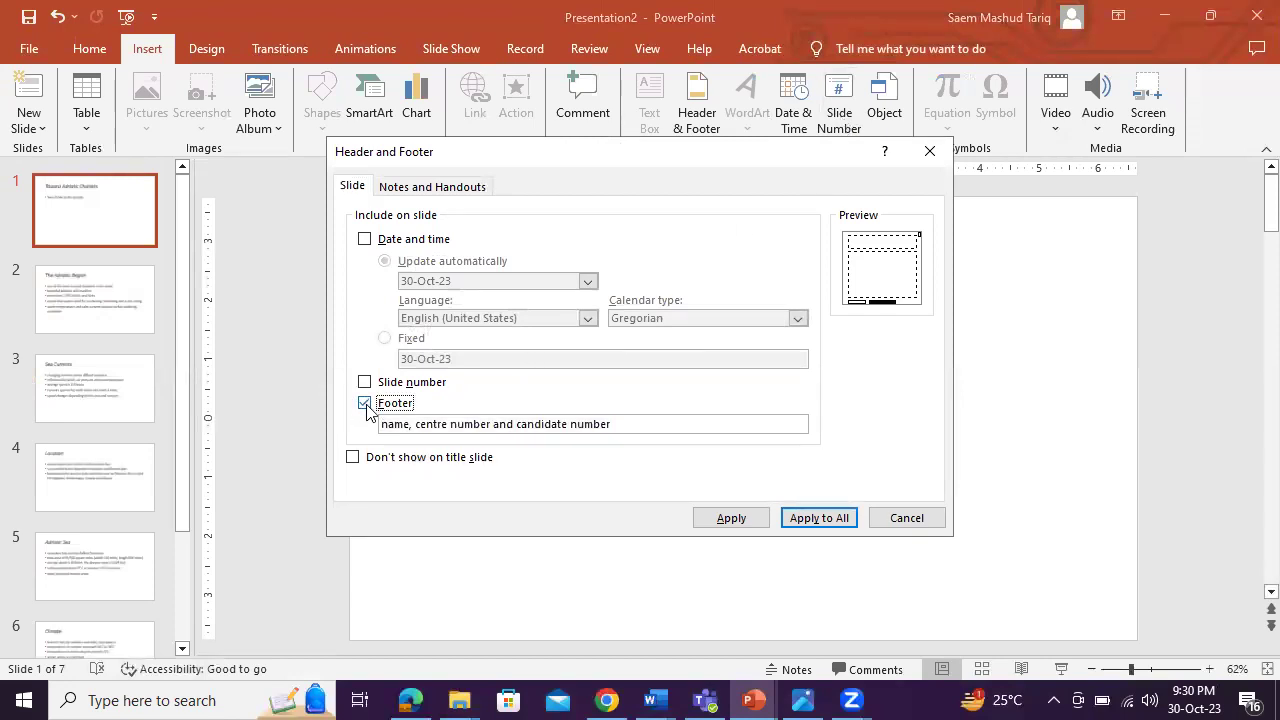
pyautogui.click(365, 384)
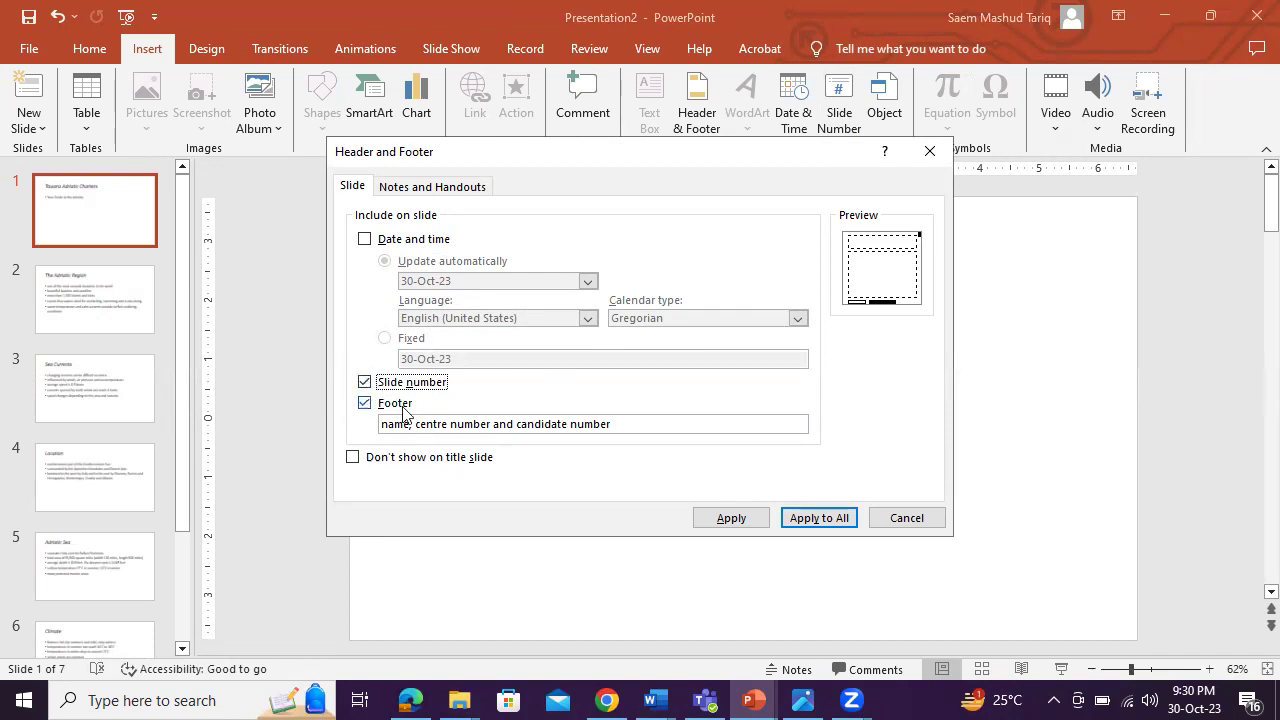
pyautogui.moveTo(797, 150); pyautogui.dragTo(822, 188)
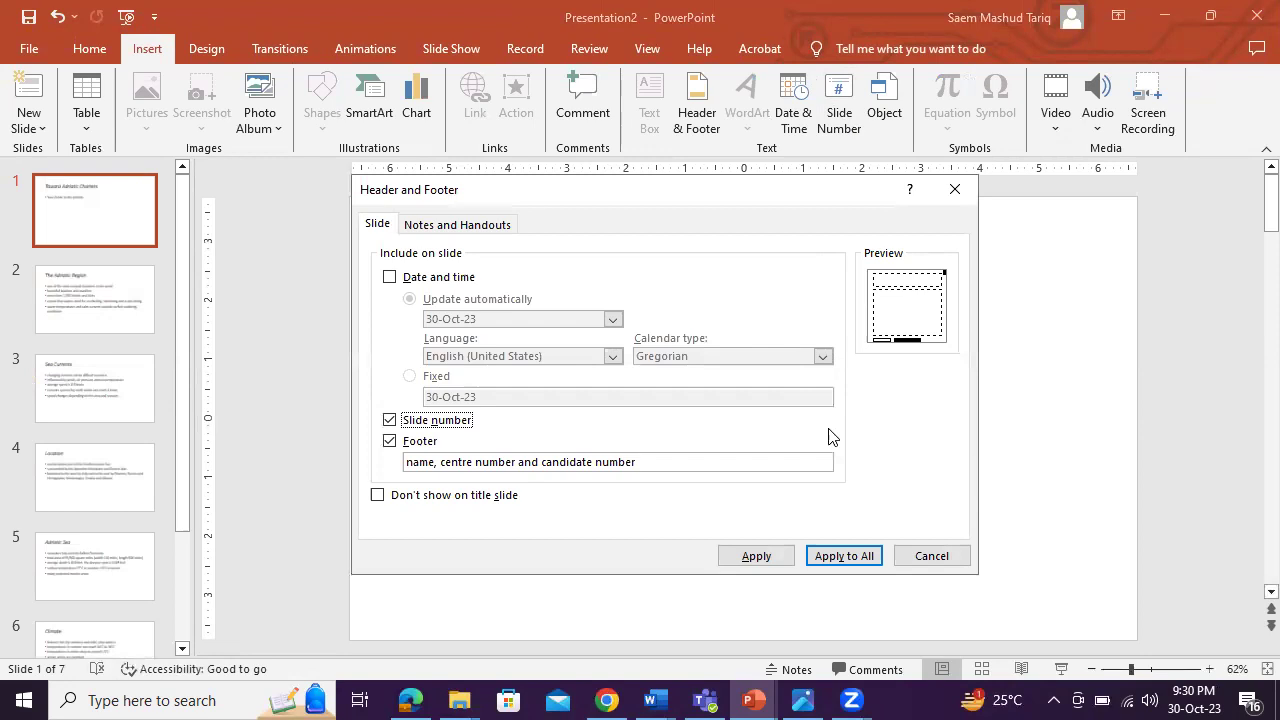
pyautogui.click(833, 556)
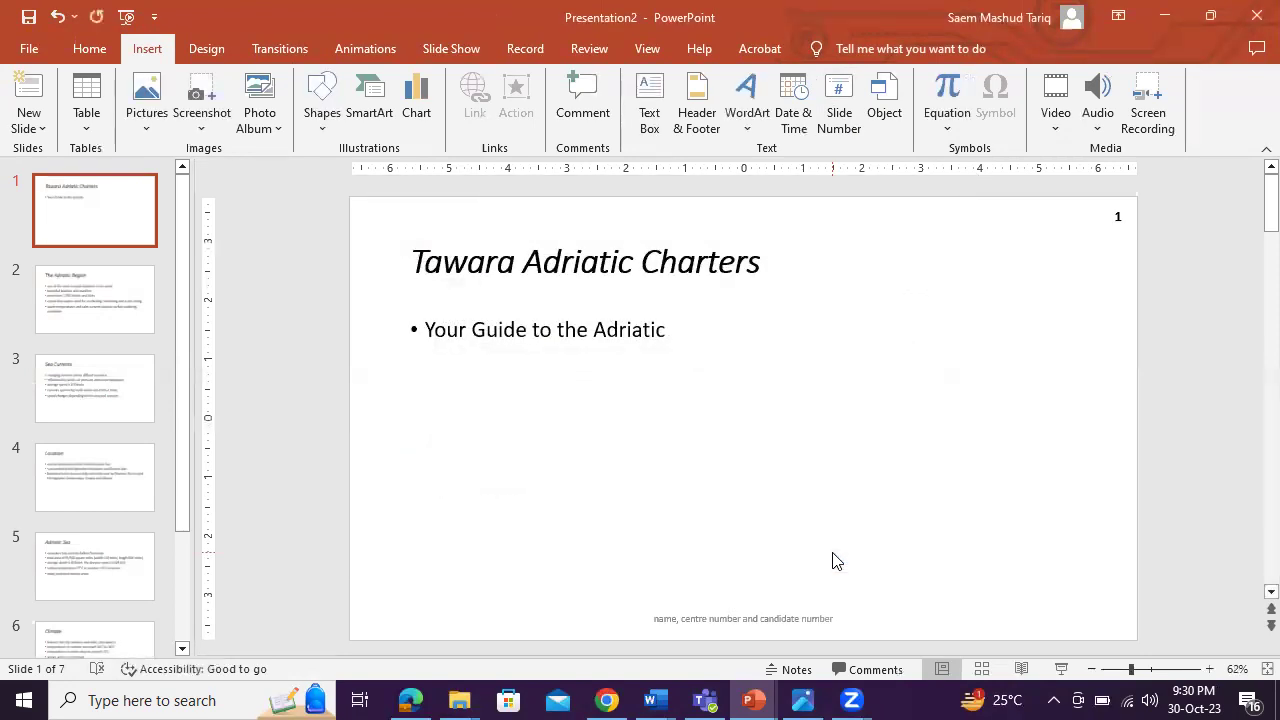
# Glance at slides 2 and 1 before returning to the exam paper
pyautogui.click(150, 306)
pyautogui.click(114, 229)
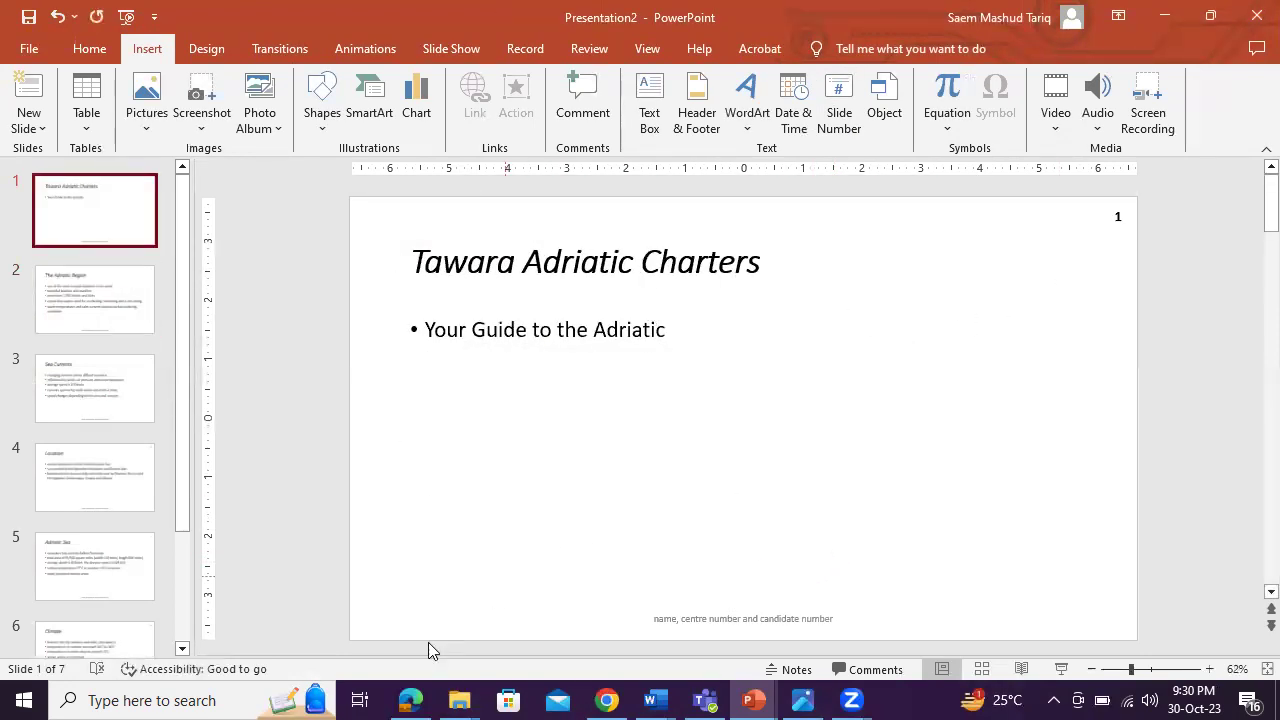
pyautogui.moveTo(425, 697)
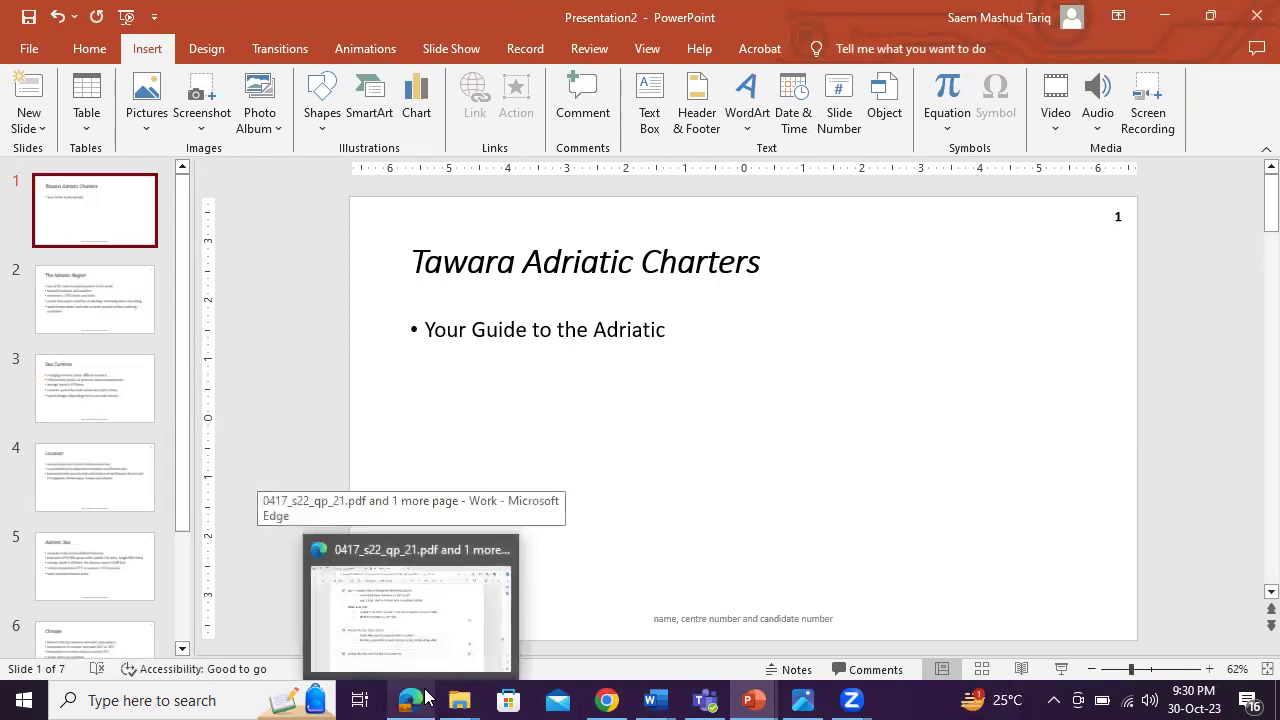
pyautogui.click(425, 697)
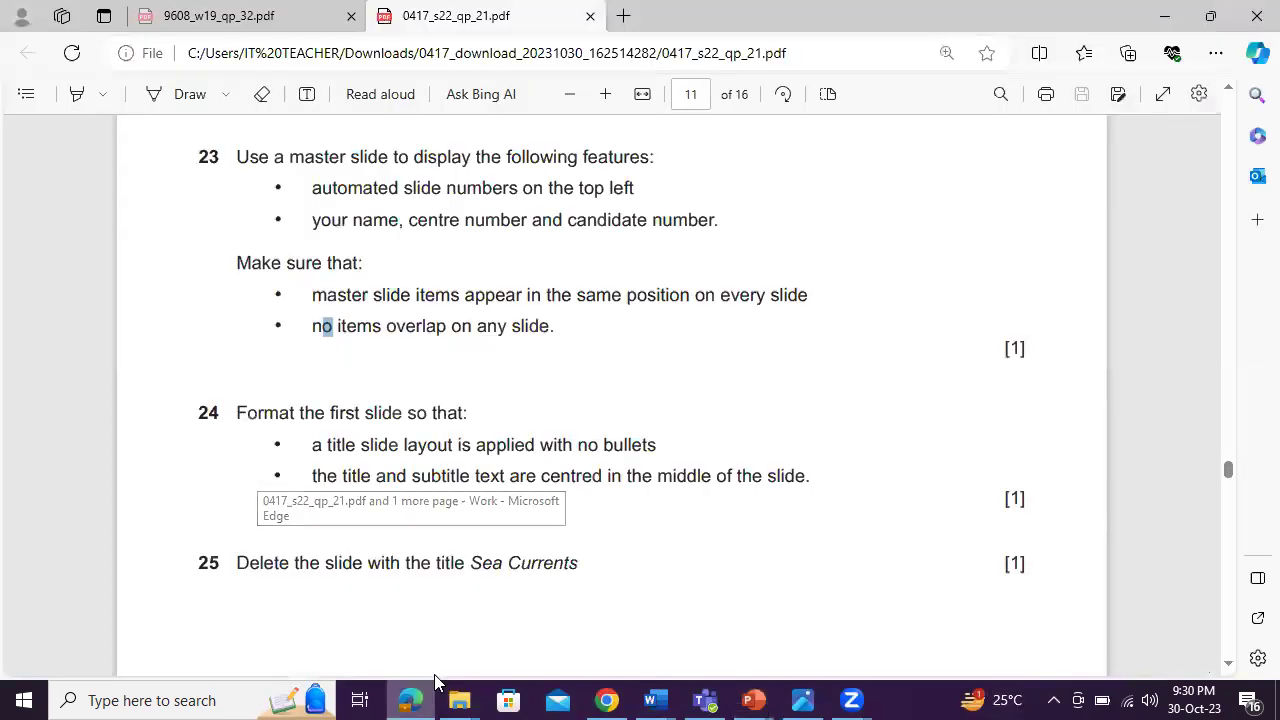
# Ink brackets and ticks beside question 23, underline it, and circle question 24
pyautogui.click(186, 94)
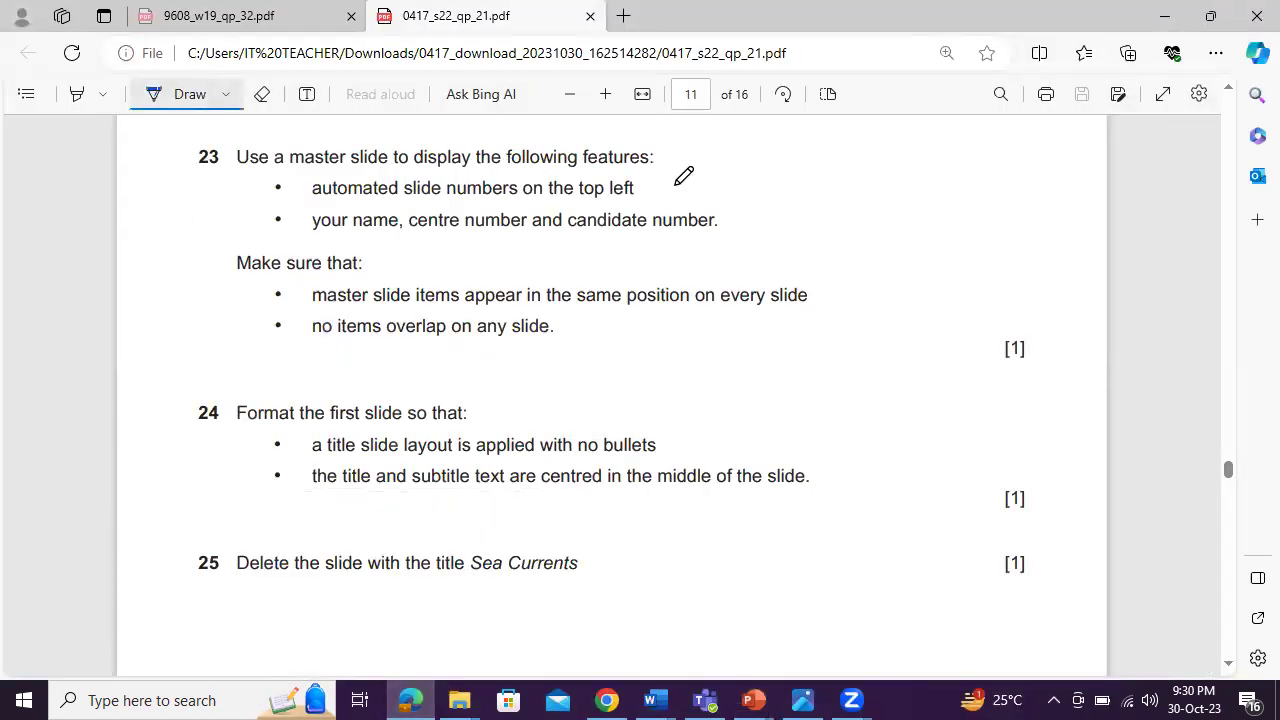
pyautogui.moveTo(725, 152)
pyautogui.mouseDown()
pyautogui.moveTo(738, 159)
pyautogui.moveTo(728, 216)
pyautogui.moveTo(806, 180)
pyautogui.mouseUp()
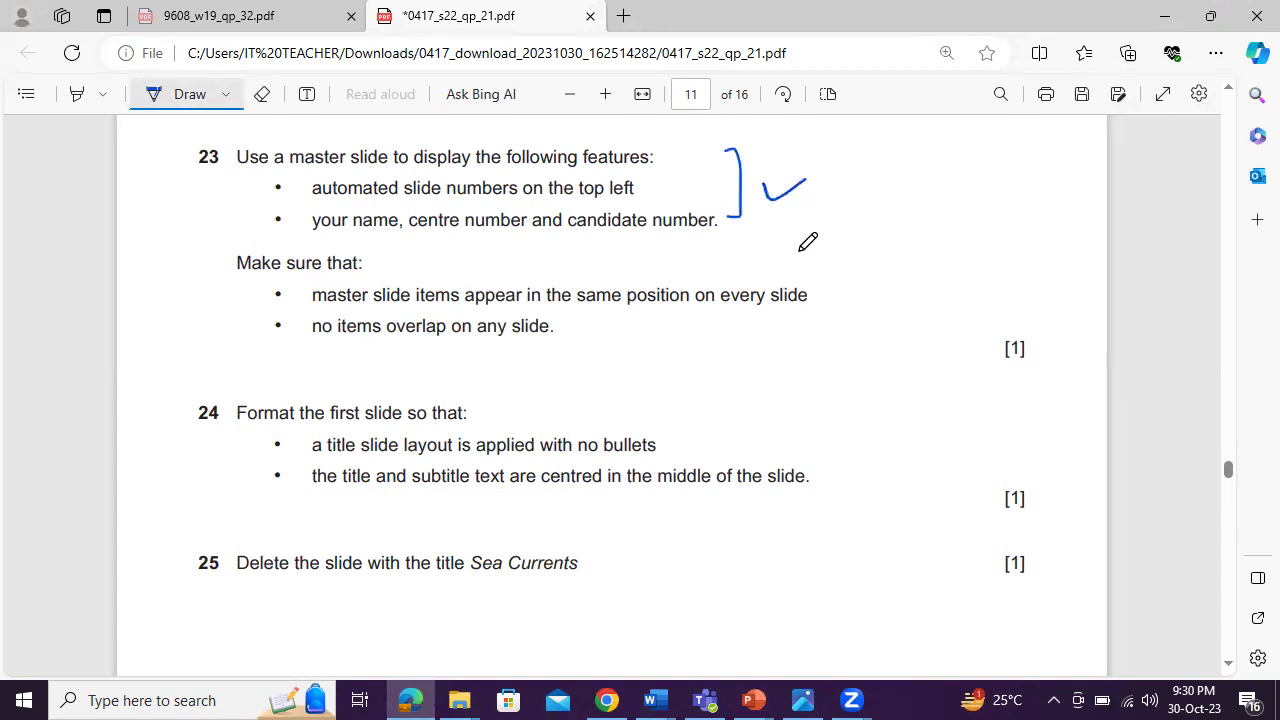
pyautogui.moveTo(816, 256)
pyautogui.mouseDown()
pyautogui.moveTo(831, 320)
pyautogui.moveTo(818, 340)
pyautogui.mouseUp()
pyautogui.moveTo(849, 285); pyautogui.dragTo(901, 269)
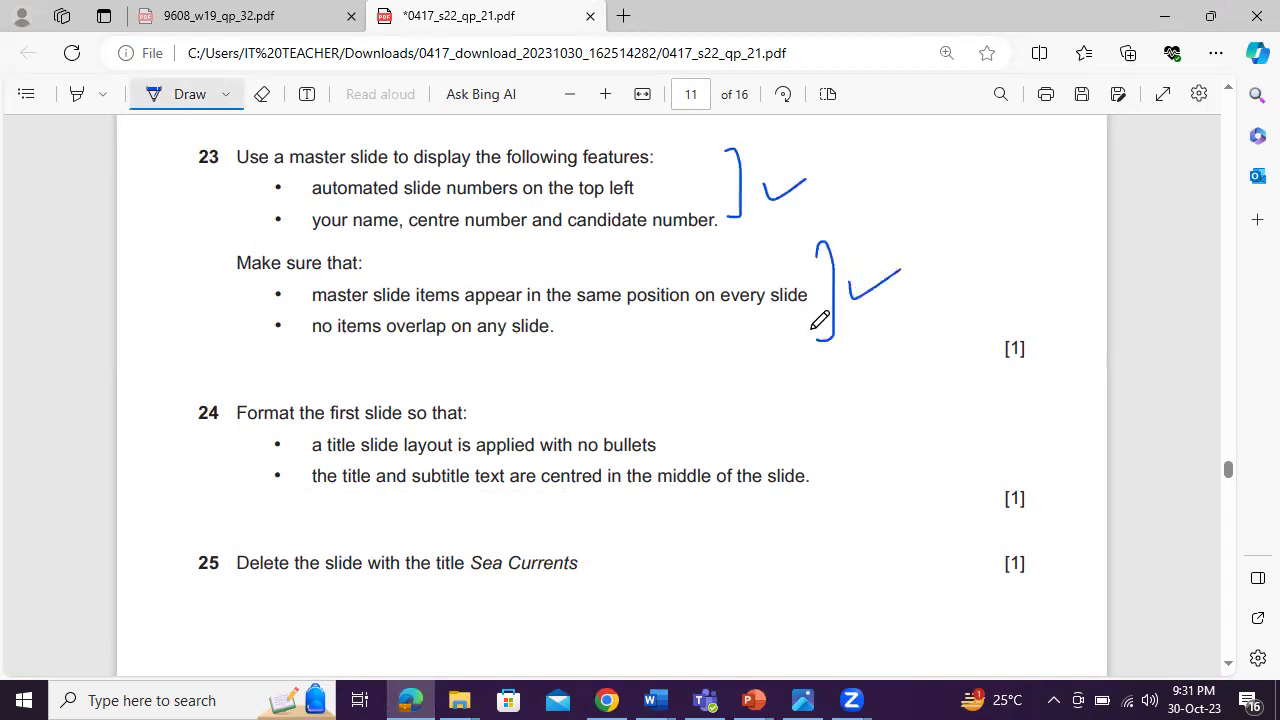
pyautogui.scroll(-1, 540, 438)
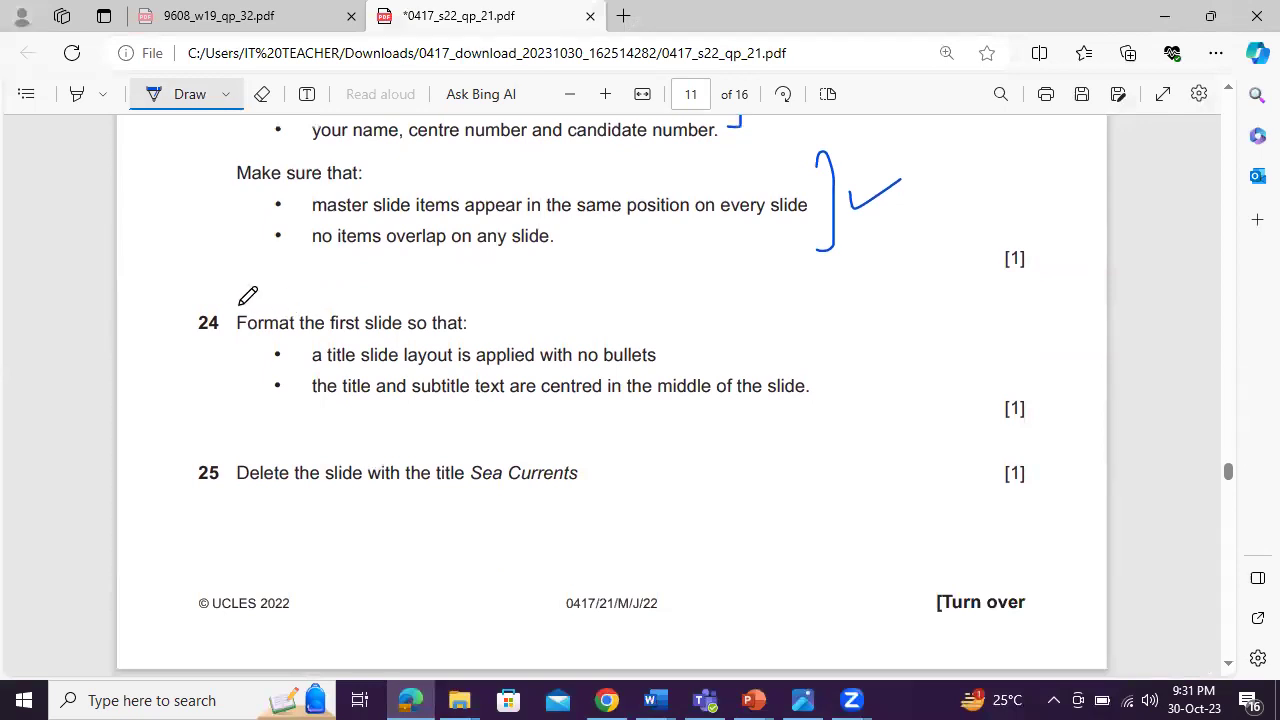
pyautogui.moveTo(203, 276); pyautogui.dragTo(309, 263)
pyautogui.moveTo(186, 300)
pyautogui.mouseDown()
pyautogui.moveTo(222, 345)
pyautogui.moveTo(126, 308)
pyautogui.mouseUp()
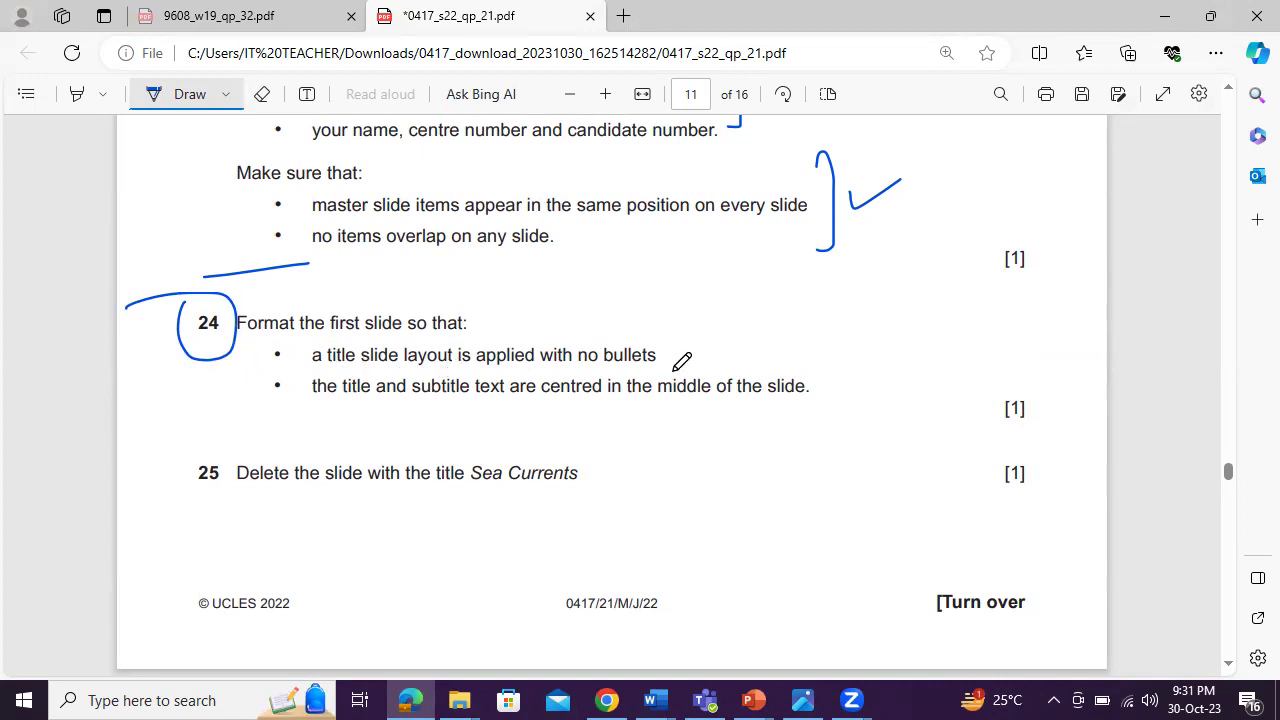
# Apply the Title Slide layout to slide 1 from its thumbnail's Layout menu
pyautogui.moveTo(755, 700)
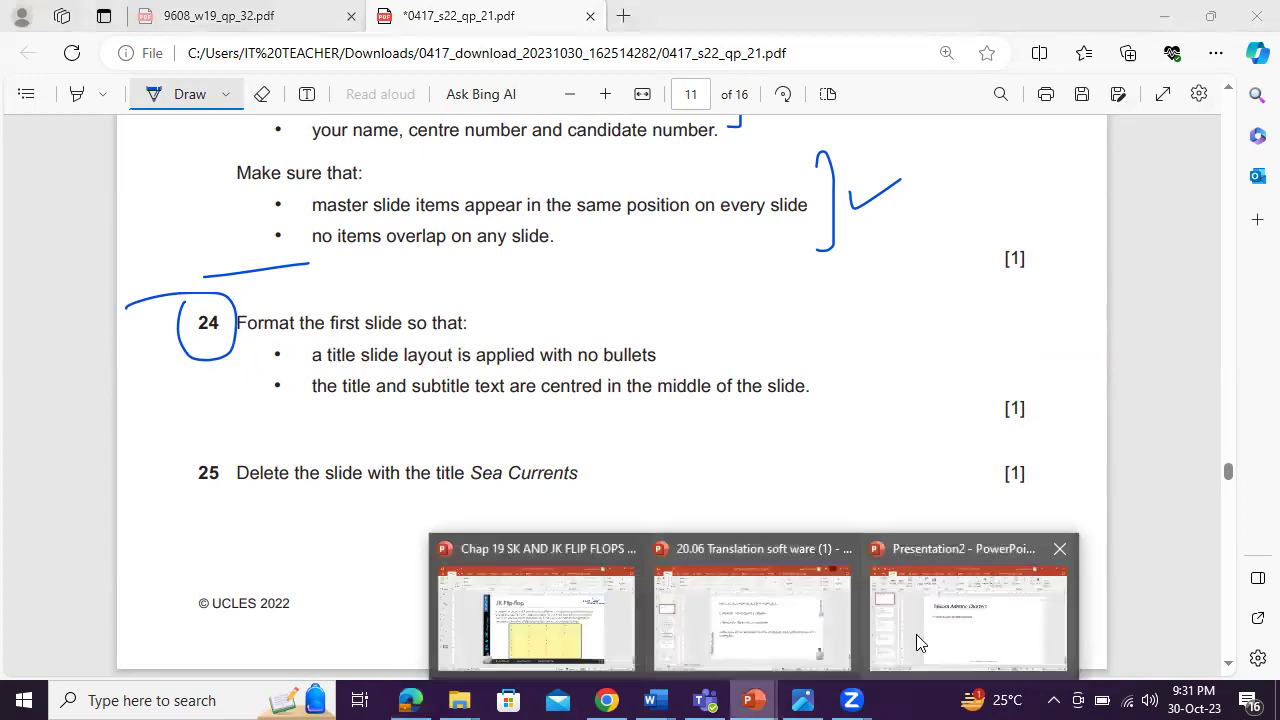
pyautogui.click(922, 640)
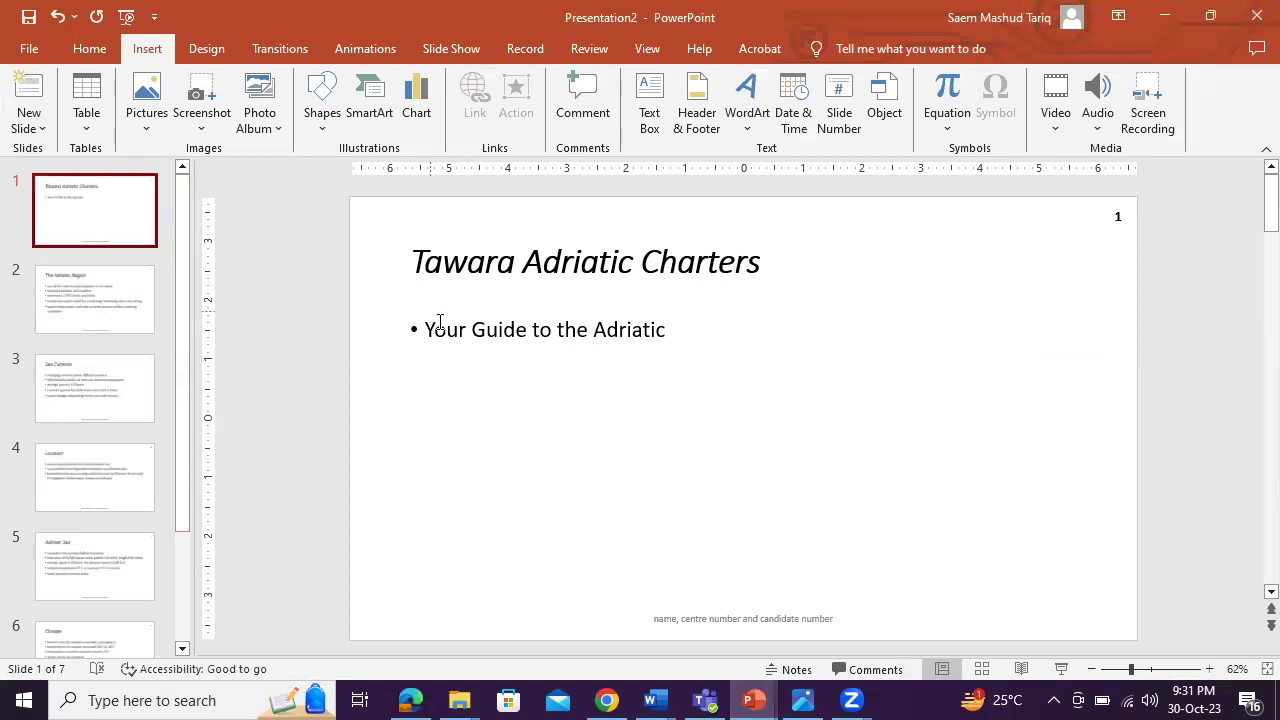
pyautogui.rightClick(90, 214)
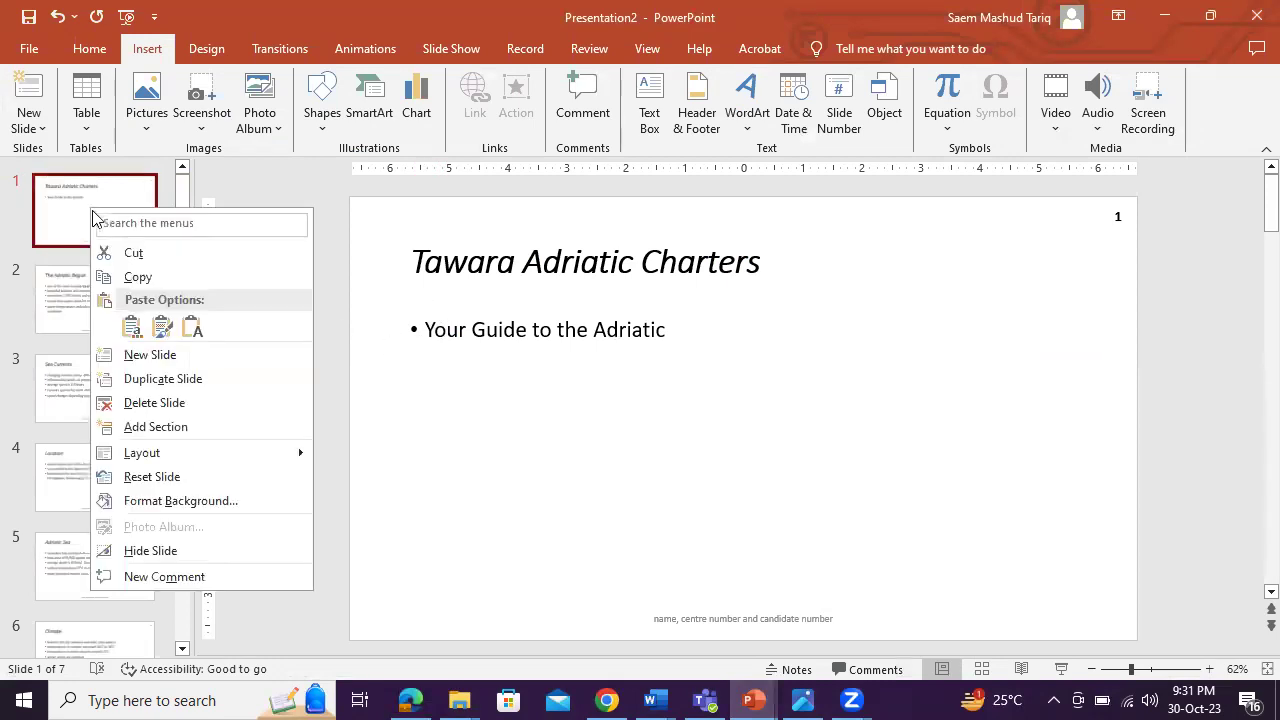
pyautogui.moveTo(276, 466)
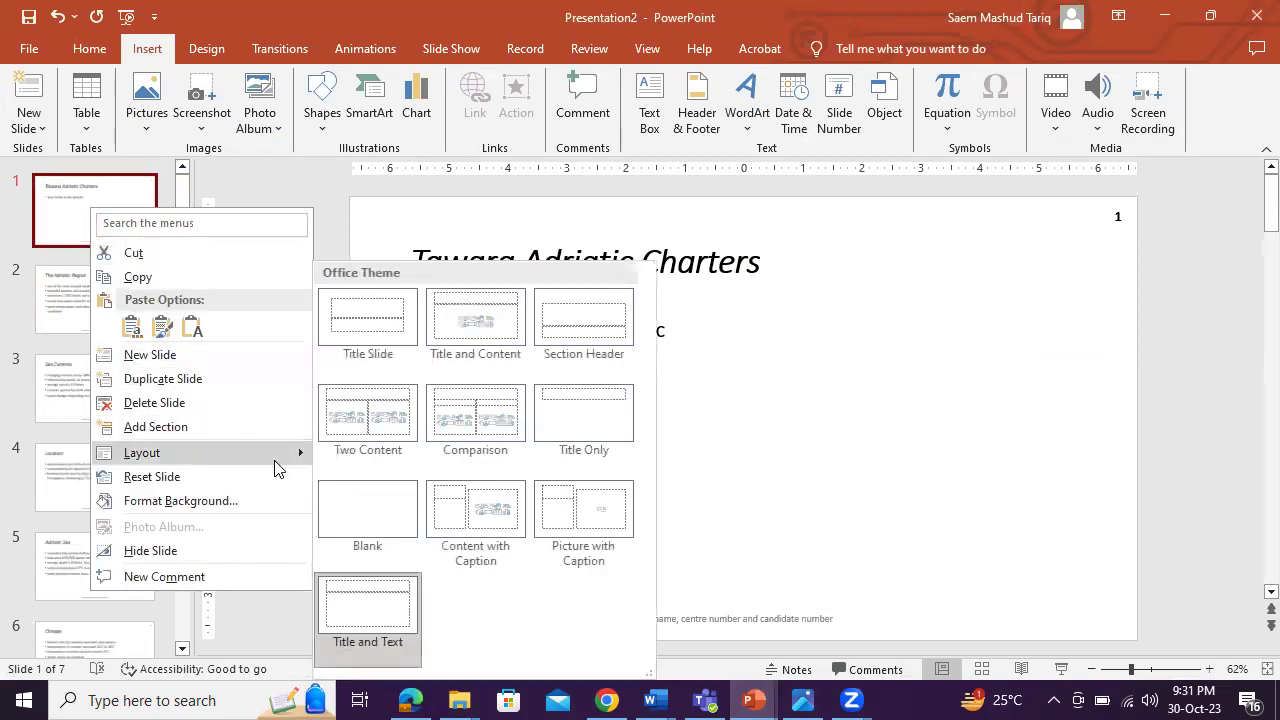
pyautogui.click(362, 334)
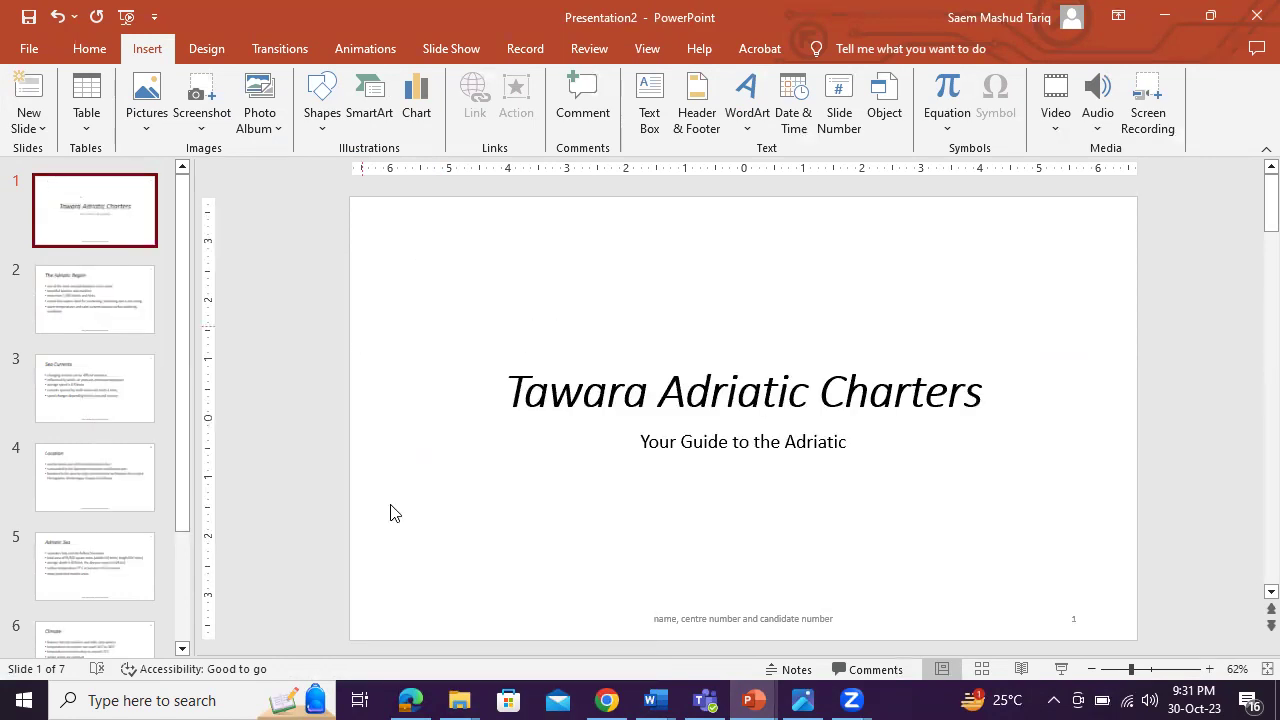
# Tick question 24's title-slide requirement and underline 'Sea Currents' in question 25
pyautogui.click(416, 697)
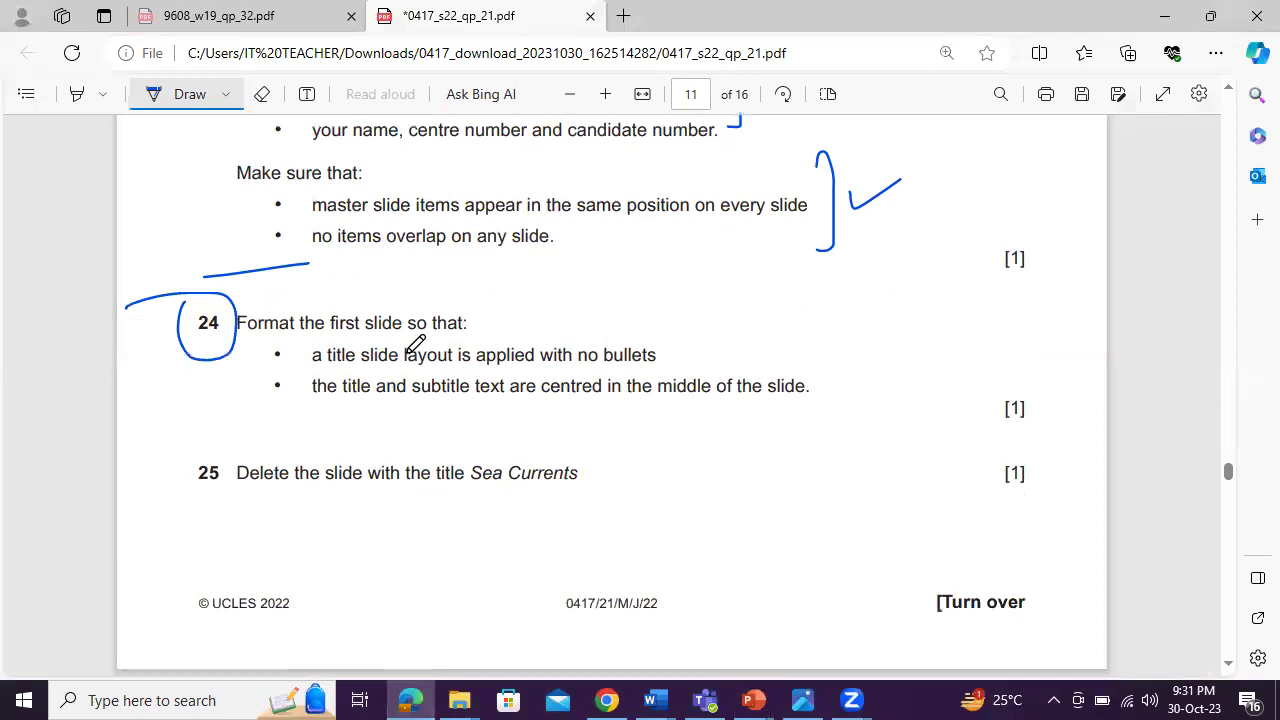
pyautogui.moveTo(667, 354); pyautogui.dragTo(737, 312)
pyautogui.moveTo(343, 397); pyautogui.dragTo(444, 394)
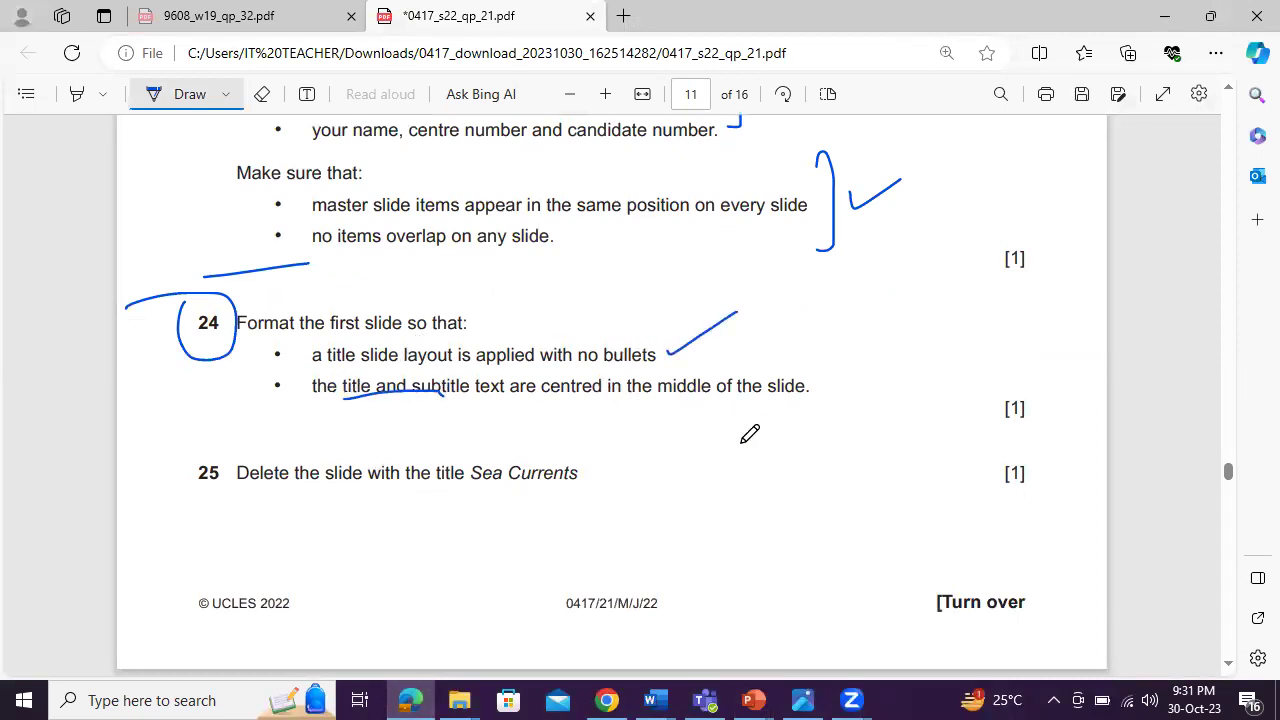
pyautogui.moveTo(1023, 396); pyautogui.dragTo(1075, 355)
pyautogui.scroll(-3, 371, 480)
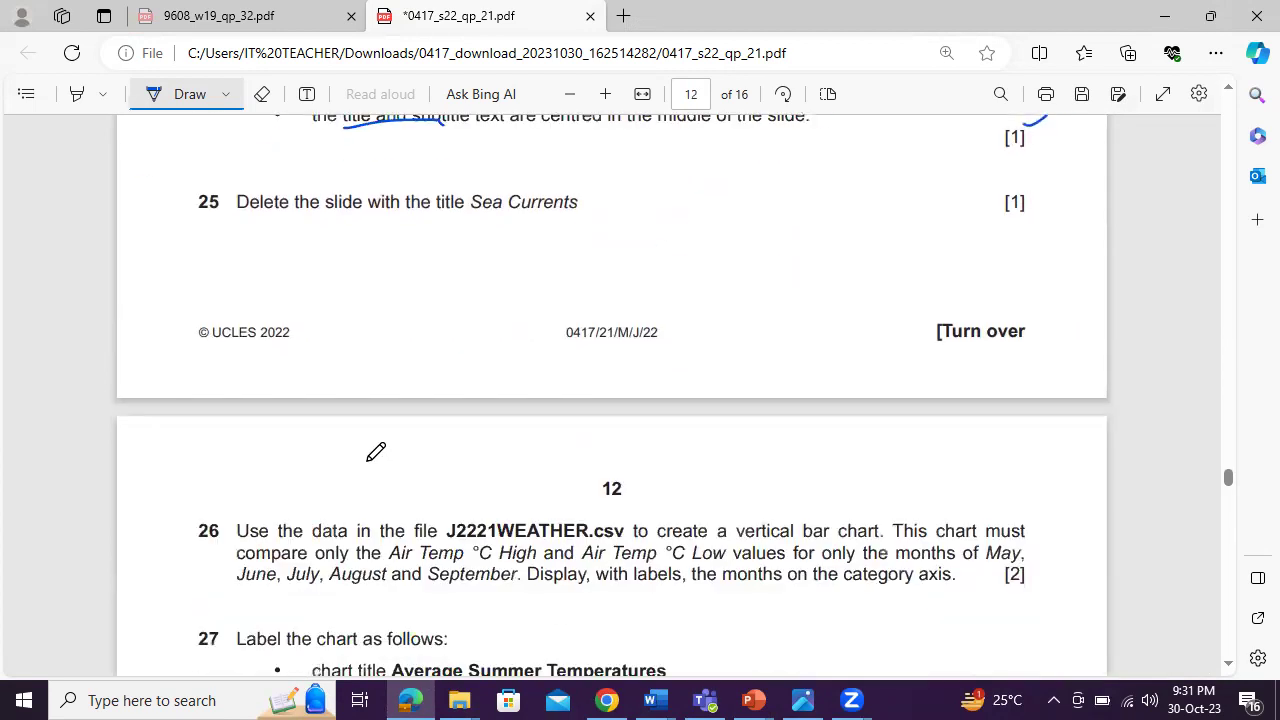
pyautogui.moveTo(462, 223); pyautogui.dragTo(578, 223)
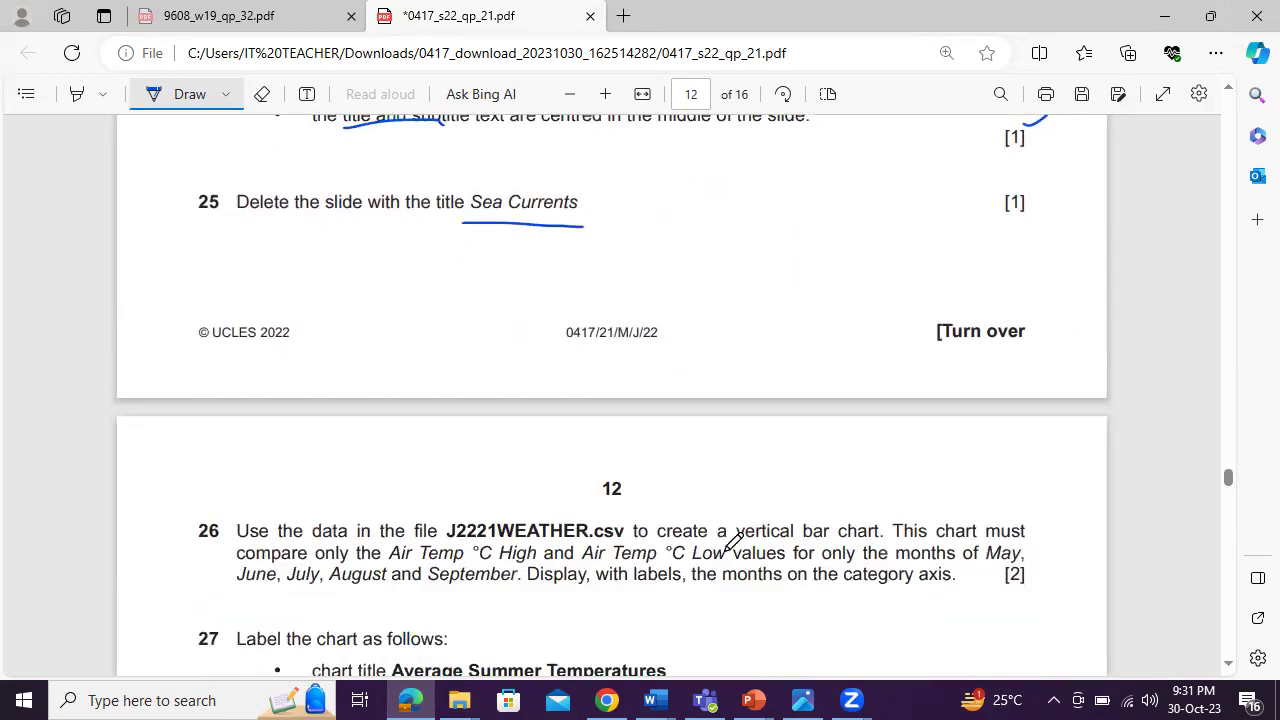
# Delete the Sea Currents slide from the presentation
pyautogui.click(753, 700)
pyautogui.click(971, 618)
pyautogui.click(77, 300)
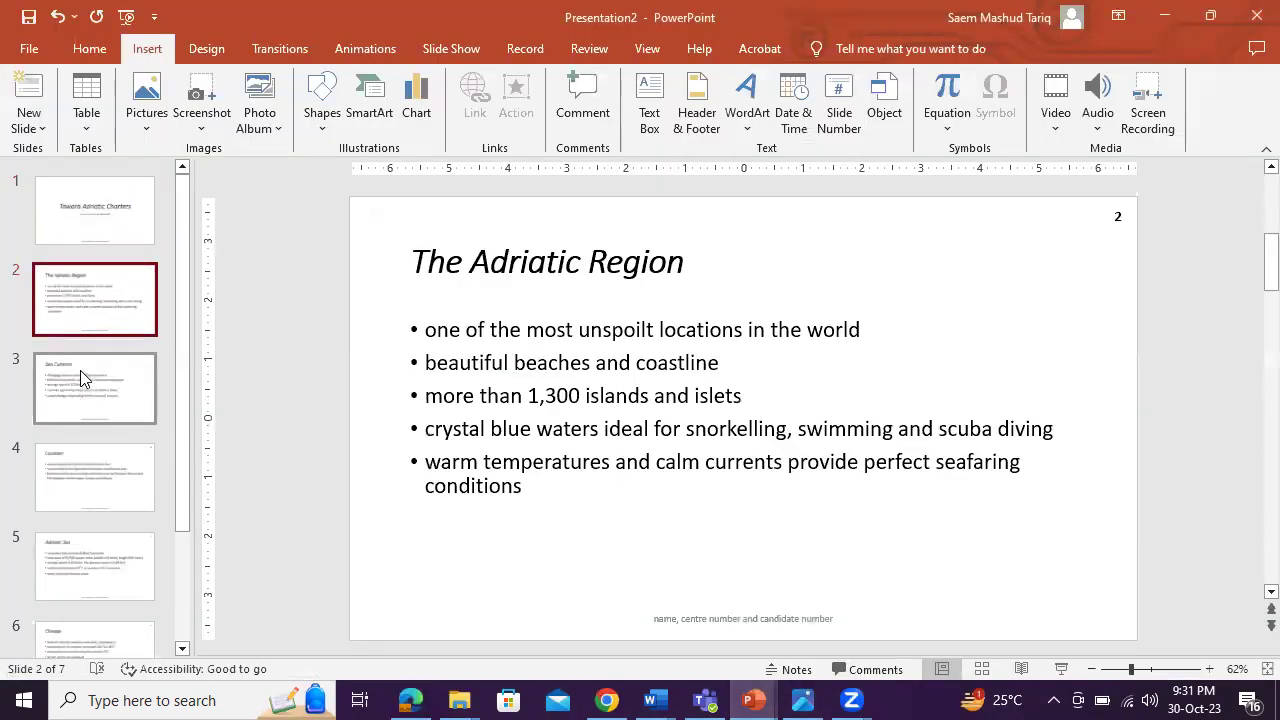
pyautogui.click(84, 377)
pyautogui.rightClick(84, 377)
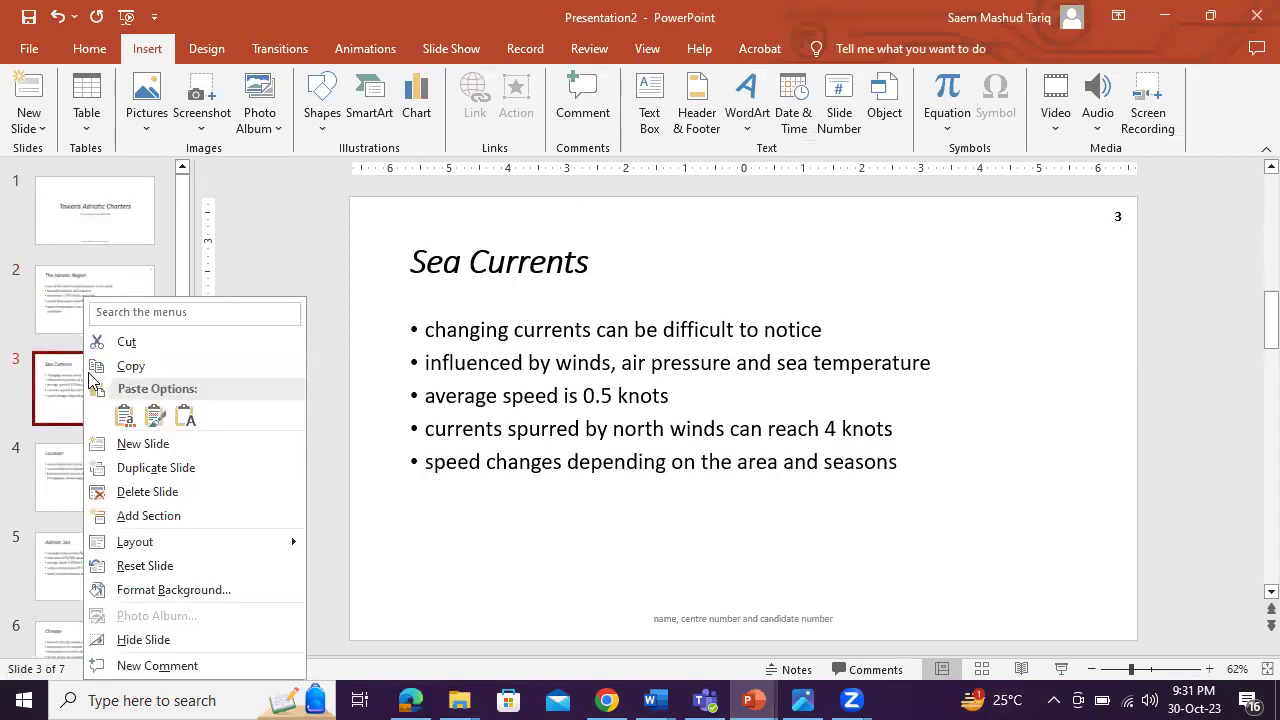
pyautogui.click(147, 492)
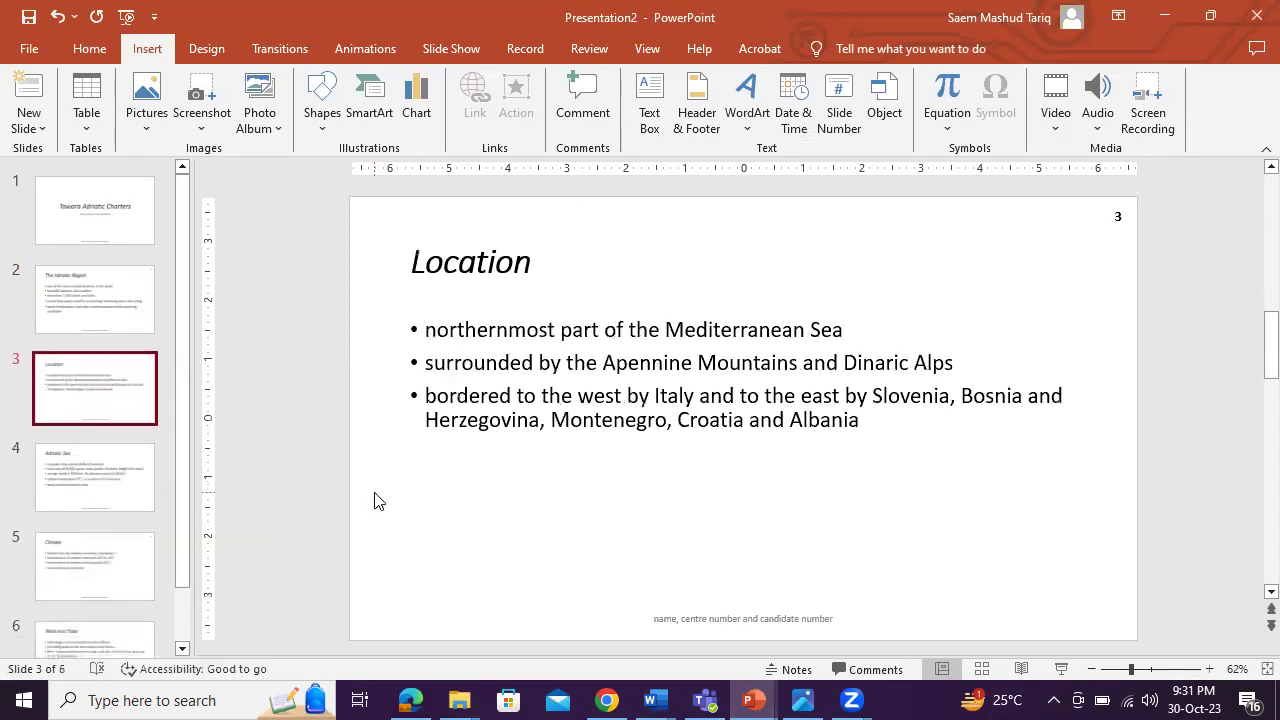
# Ink-underline Sea Currents in question 25, plus J2221WEATHER.csv and 'with labels' in question 26
pyautogui.click(411, 700)
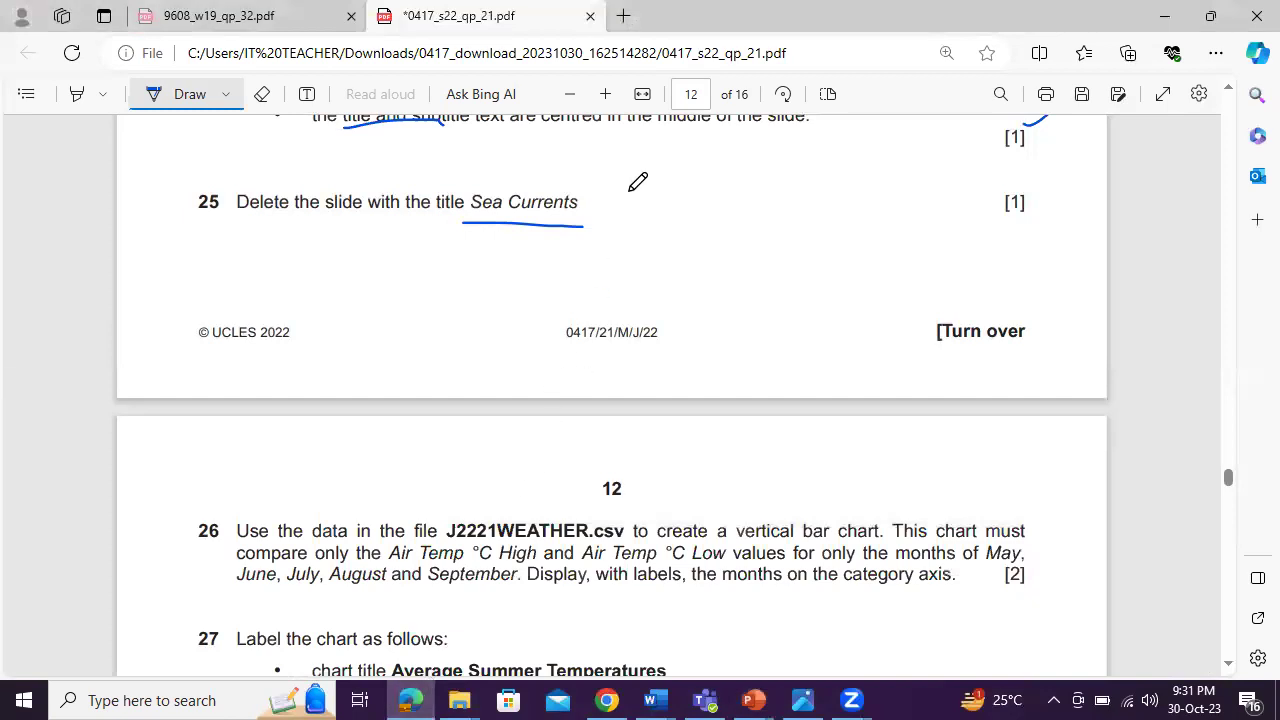
pyautogui.moveTo(628, 206); pyautogui.dragTo(740, 168)
pyautogui.scroll(-3, 350, 352)
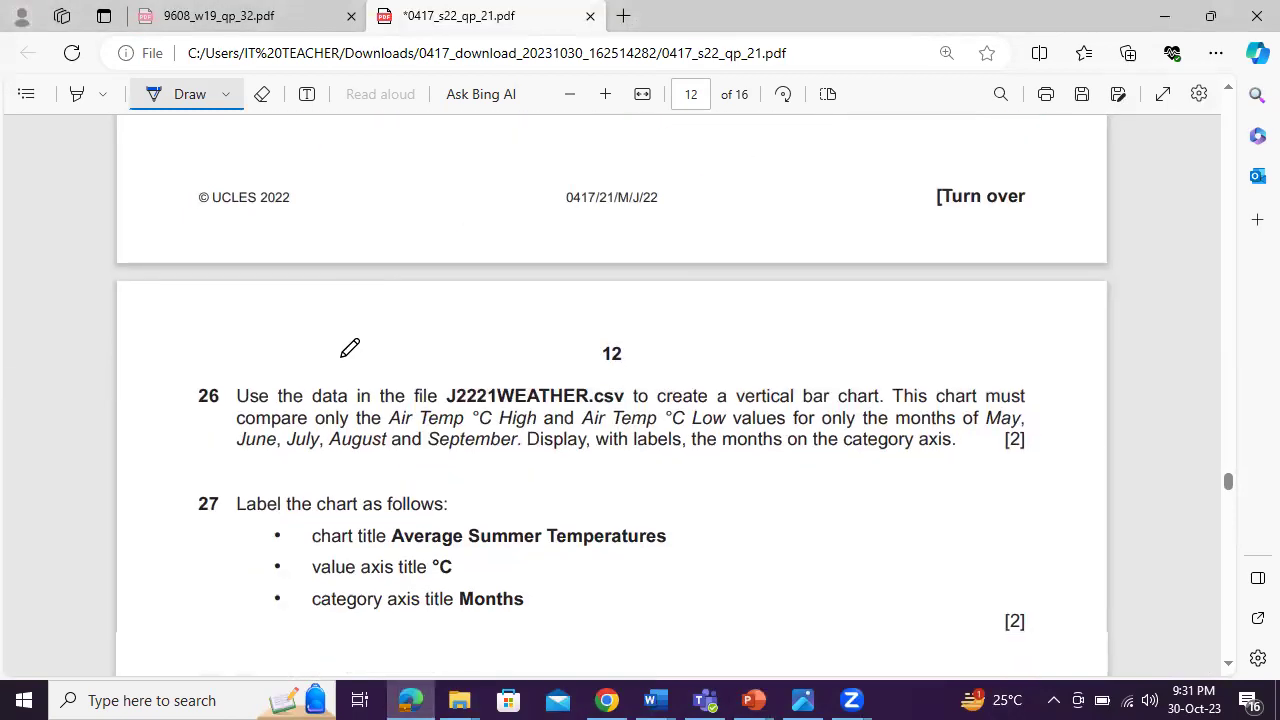
pyautogui.moveTo(447, 336); pyautogui.dragTo(617, 332)
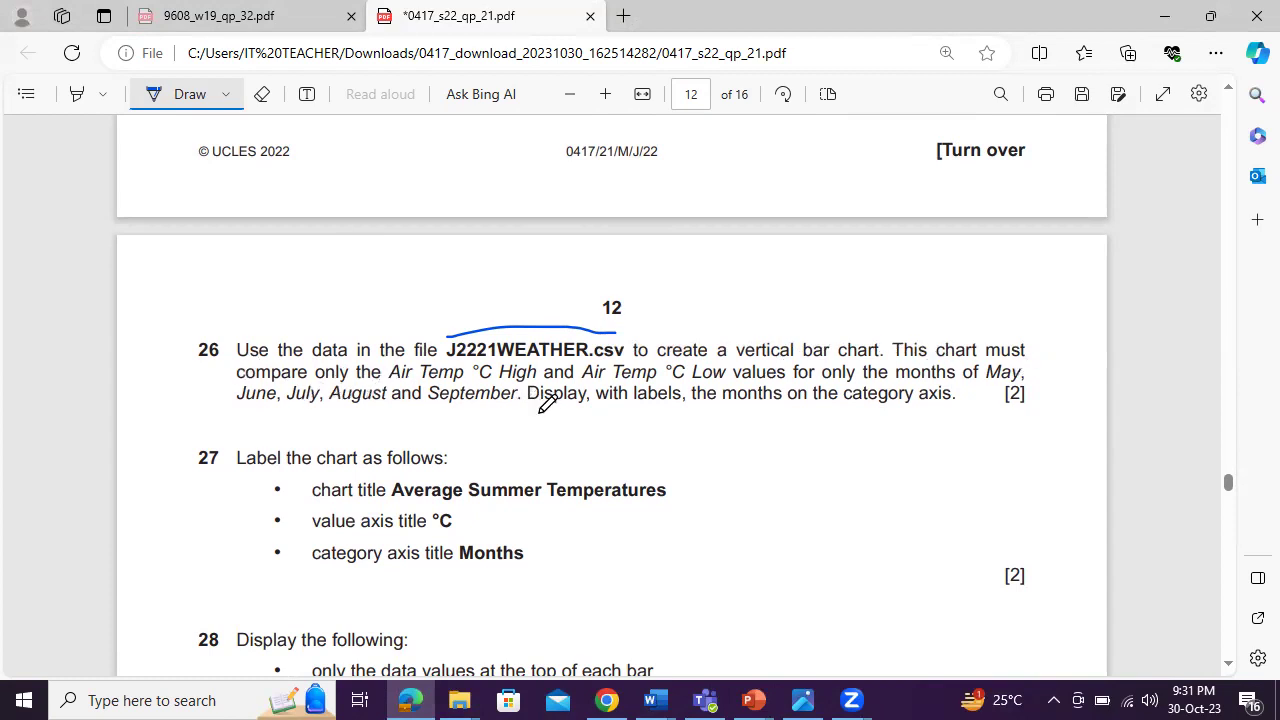
pyautogui.moveTo(594, 407); pyautogui.dragTo(672, 411)
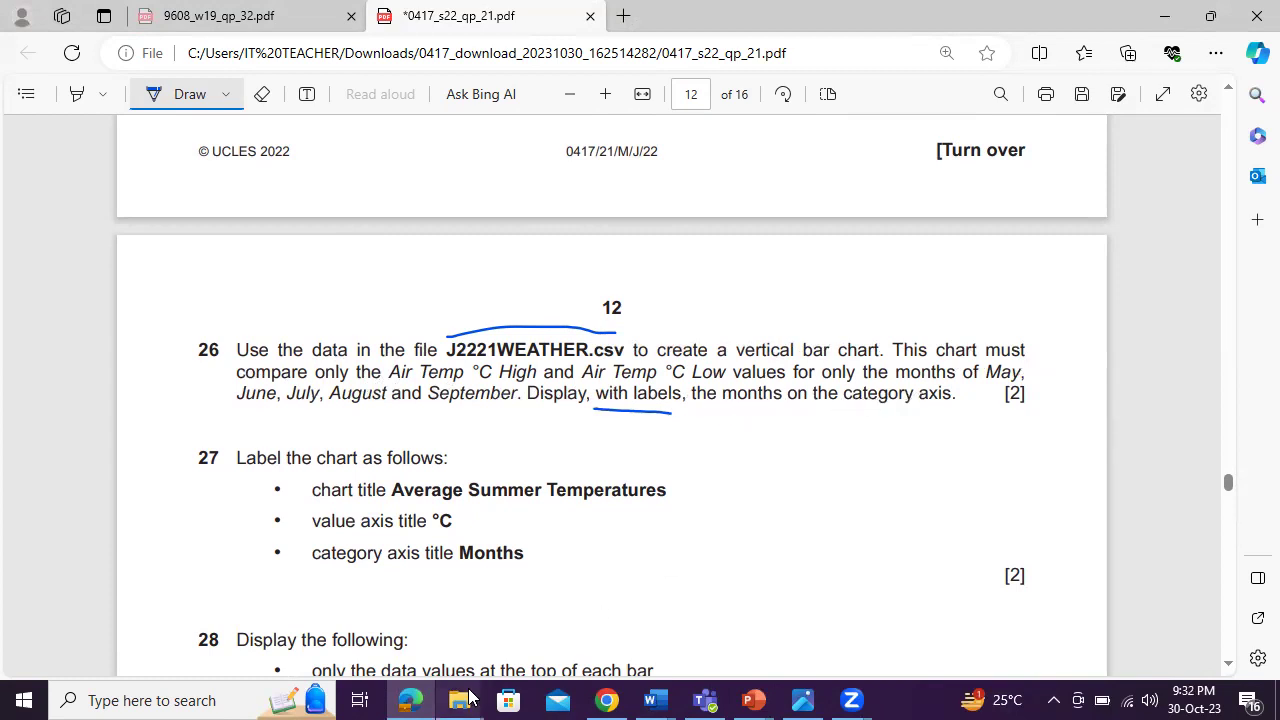
# Open the J2221WEATHER data file from the exam source files folder
pyautogui.moveTo(461, 697)
pyautogui.click(528, 612)
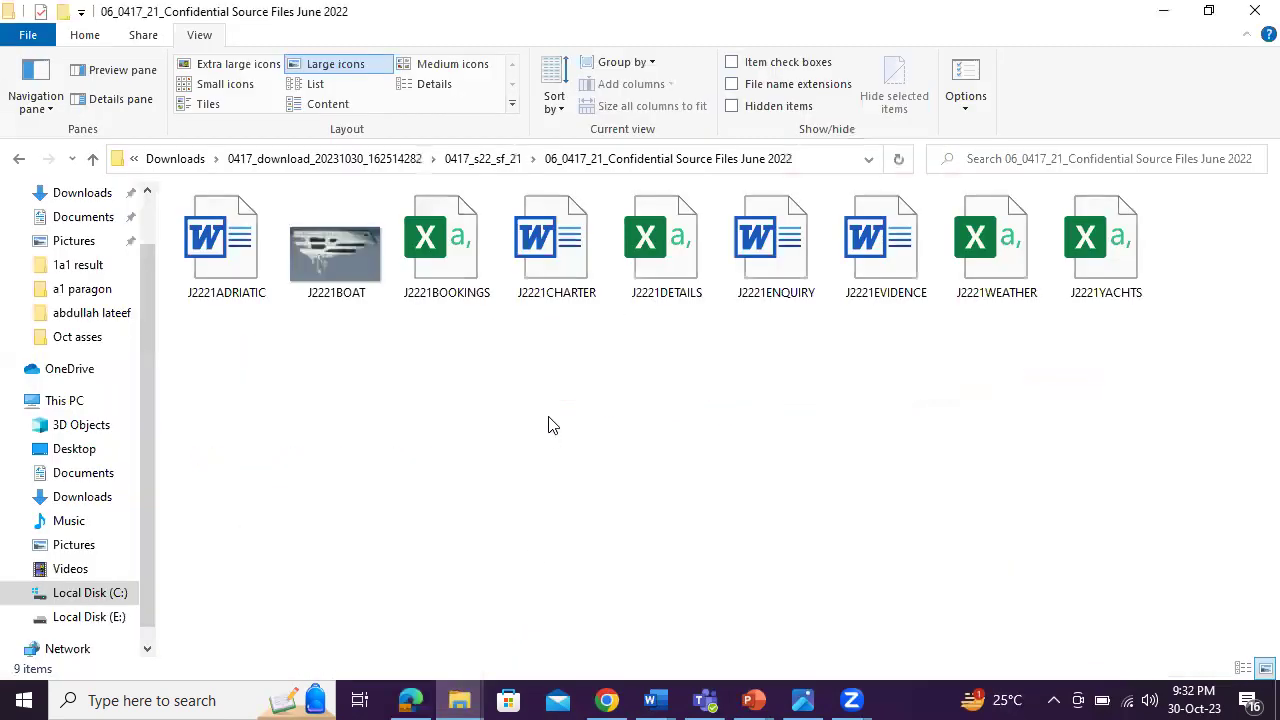
pyautogui.click(980, 245)
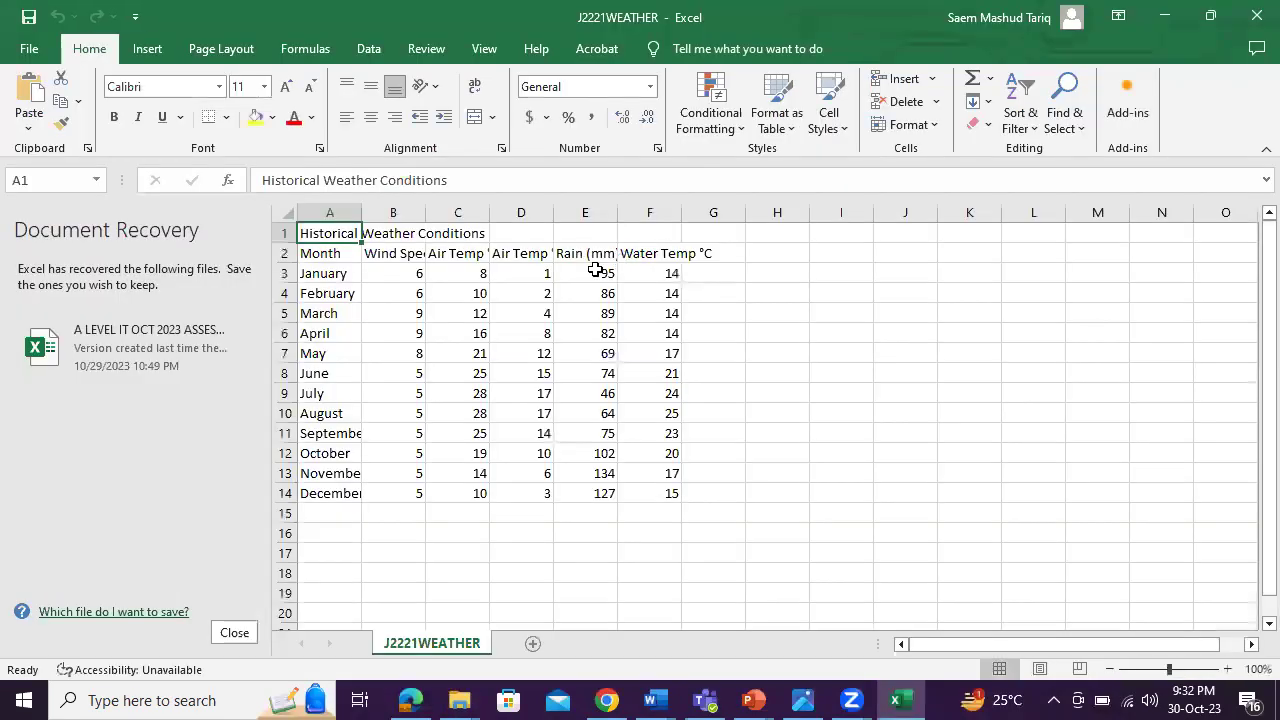
# Dismiss the recovery panel and auto-fit every worksheet column to its contents
pyautogui.click(218, 634)
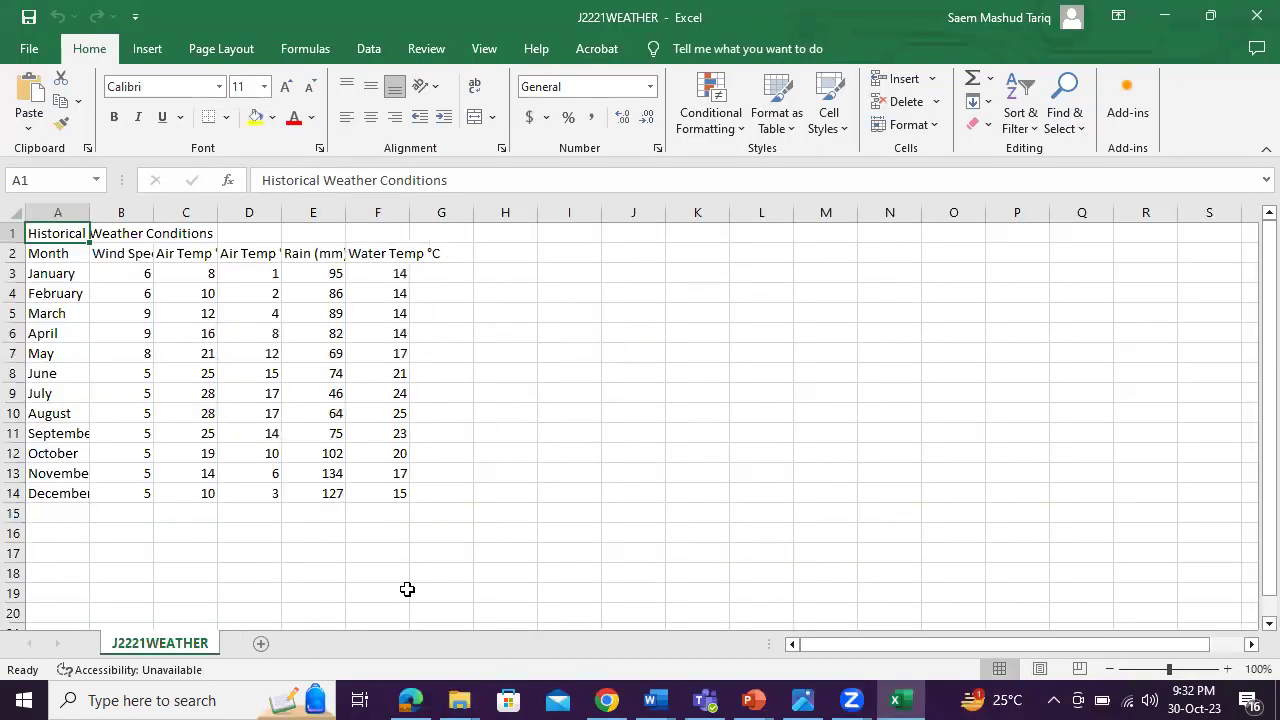
pyautogui.click(12, 213)
pyautogui.doubleClick(90, 211)
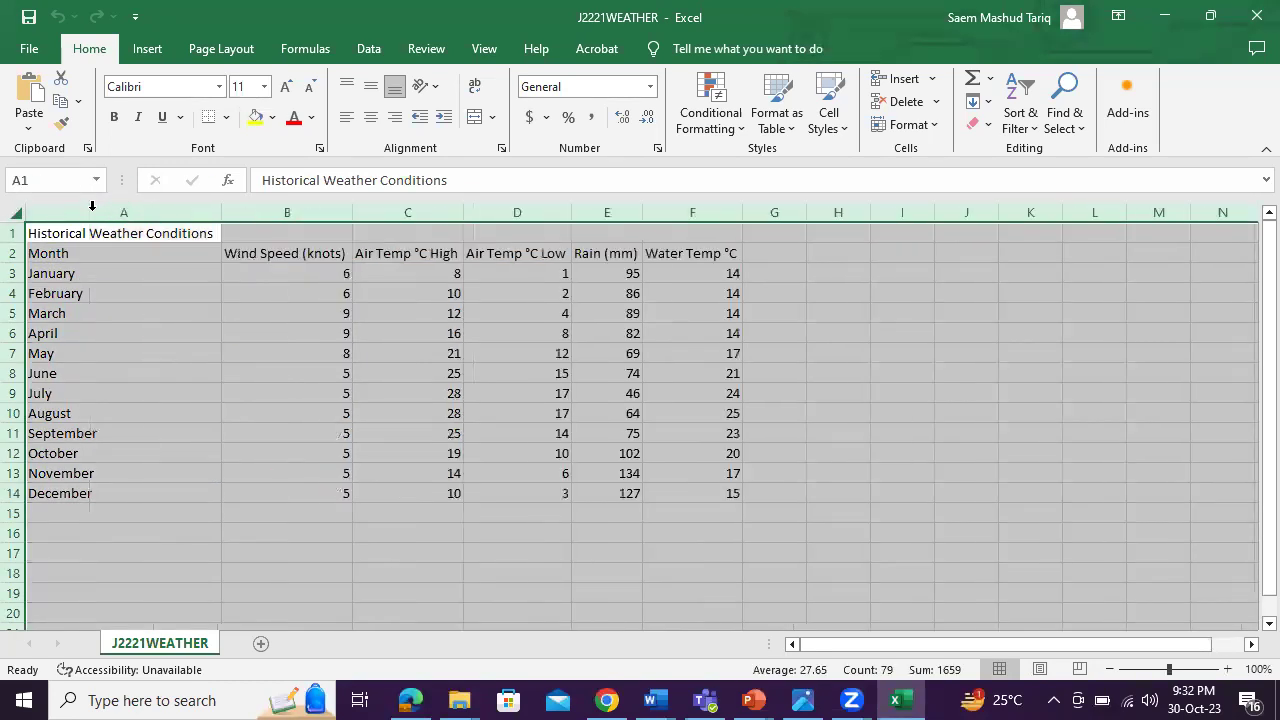
# Select the Air Temp °C High and Low values while checking question 26
pyautogui.click(412, 700)
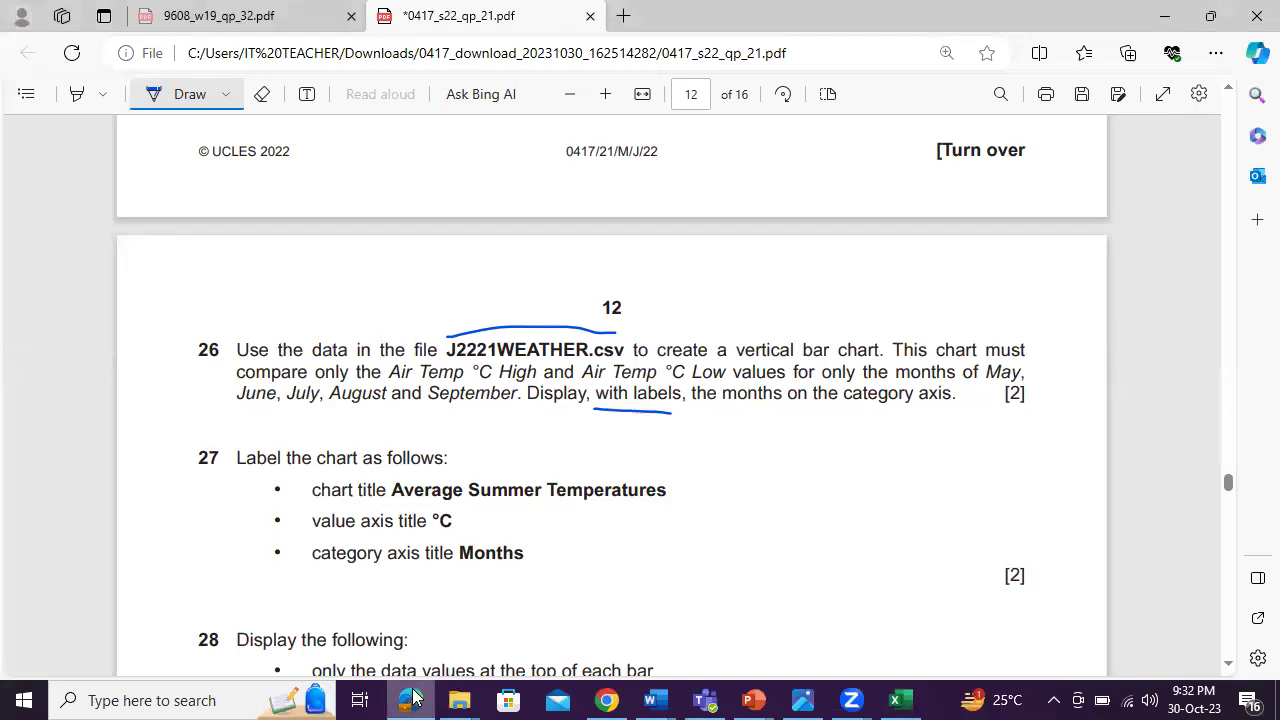
pyautogui.click(412, 700)
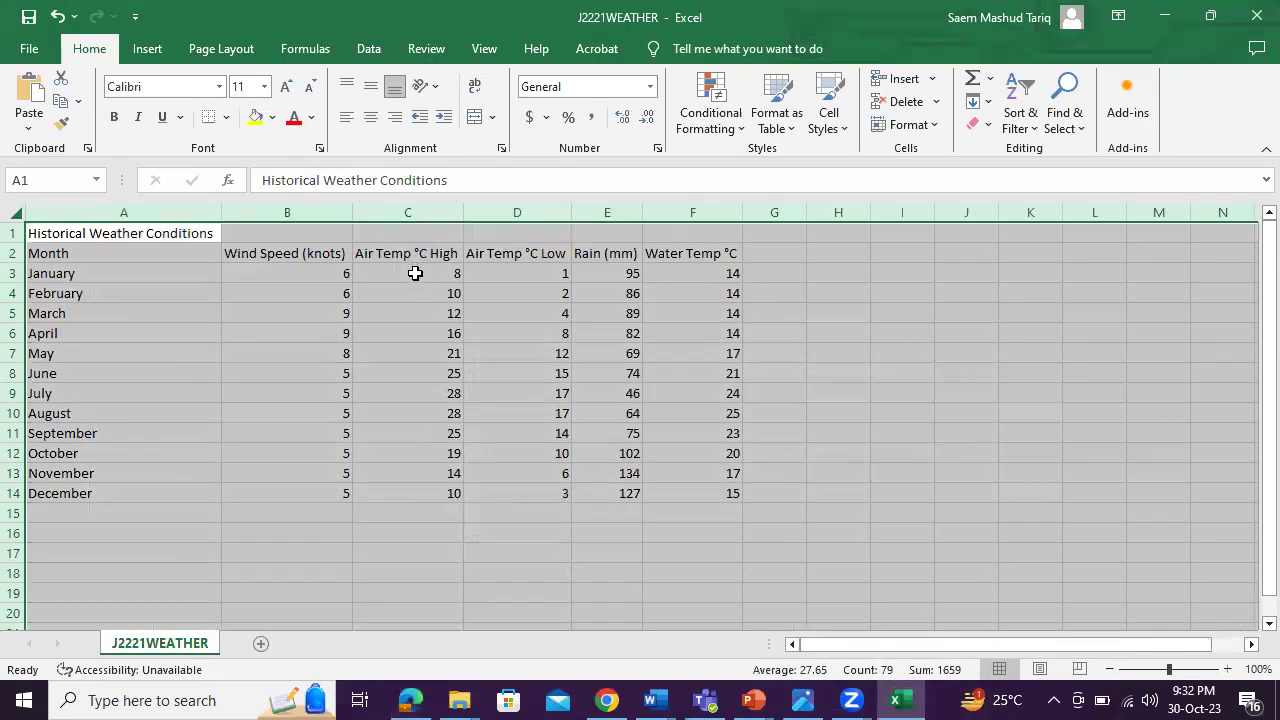
pyautogui.moveTo(415, 273); pyautogui.dragTo(420, 494)
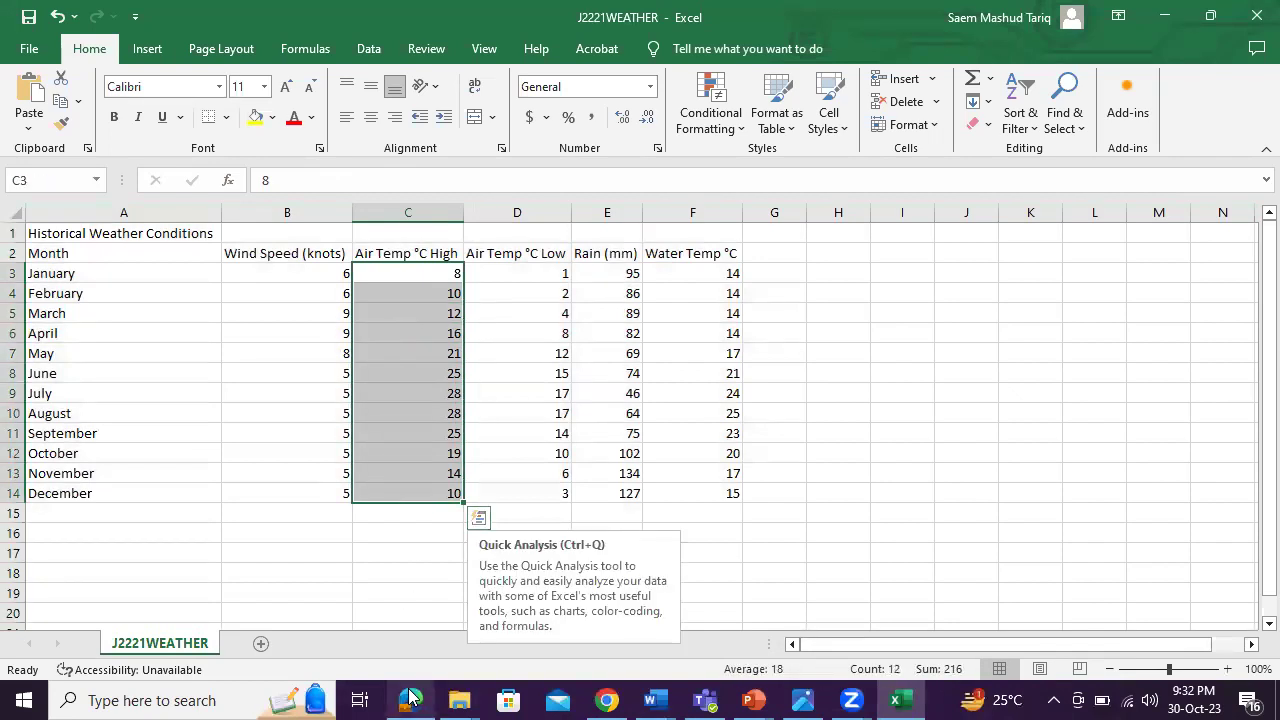
pyautogui.click(409, 700)
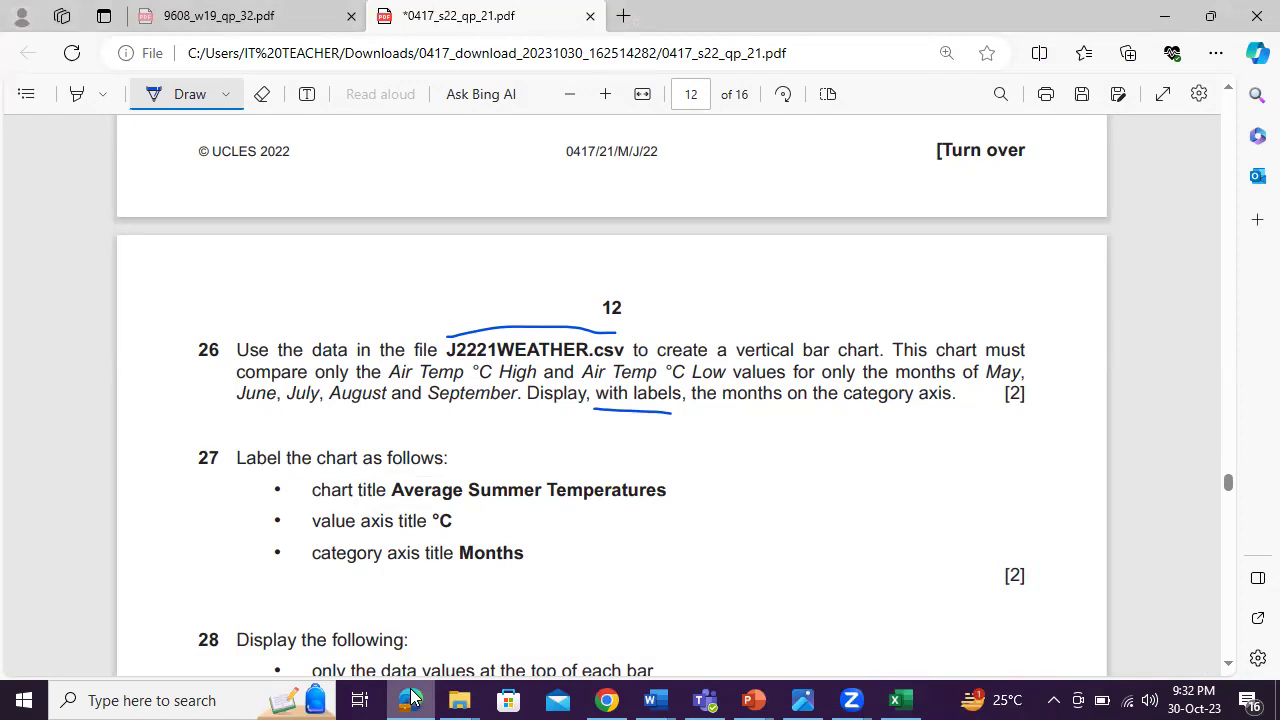
pyautogui.click(411, 698)
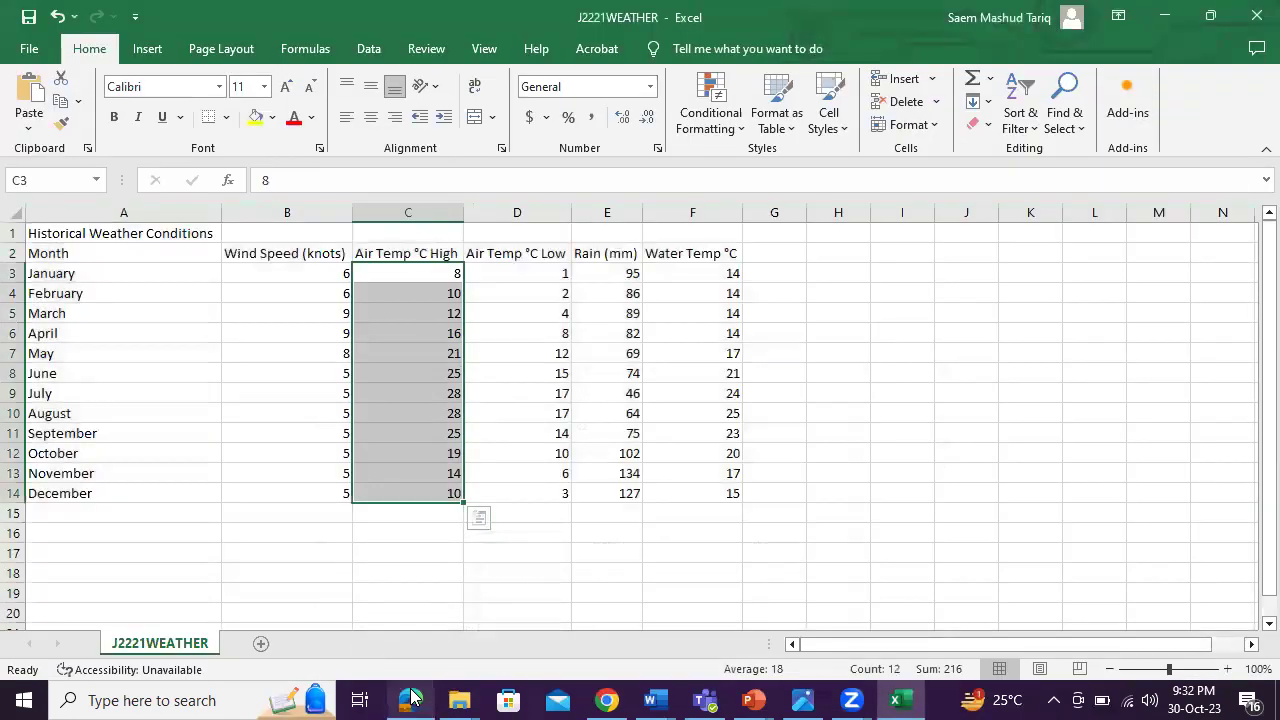
pyautogui.moveTo(428, 273); pyautogui.dragTo(500, 494)
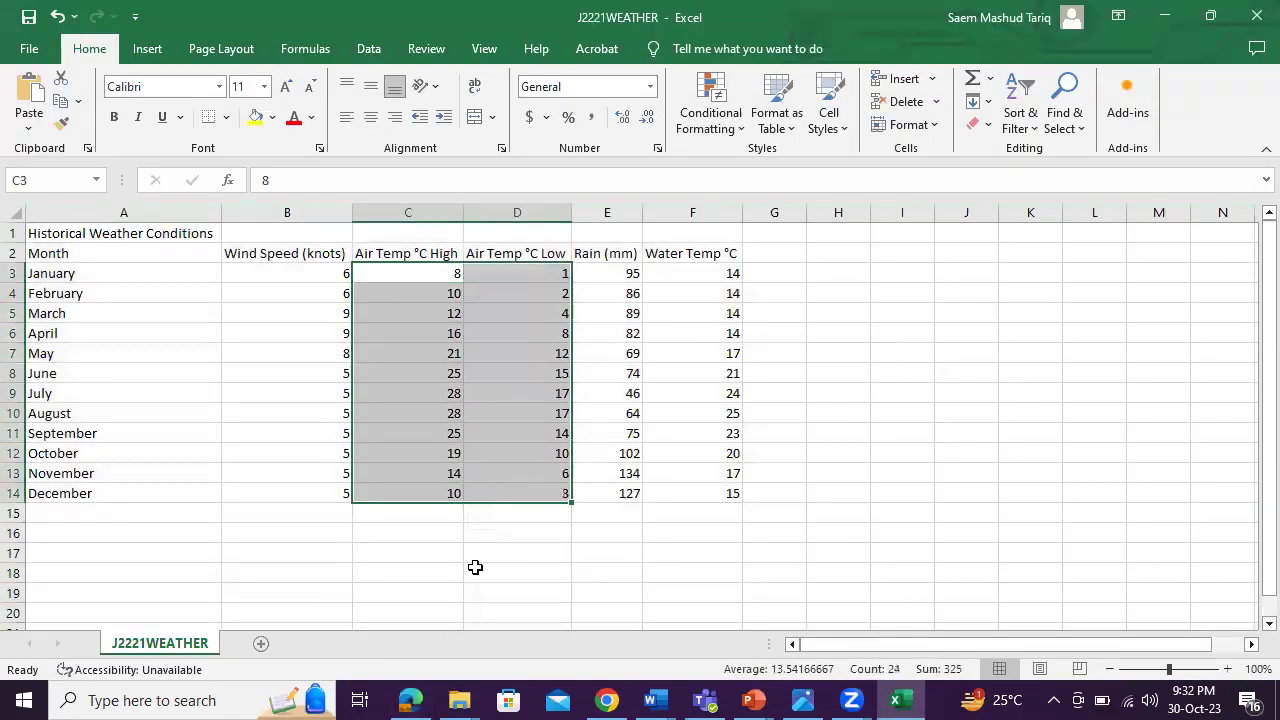
pyautogui.click(411, 699)
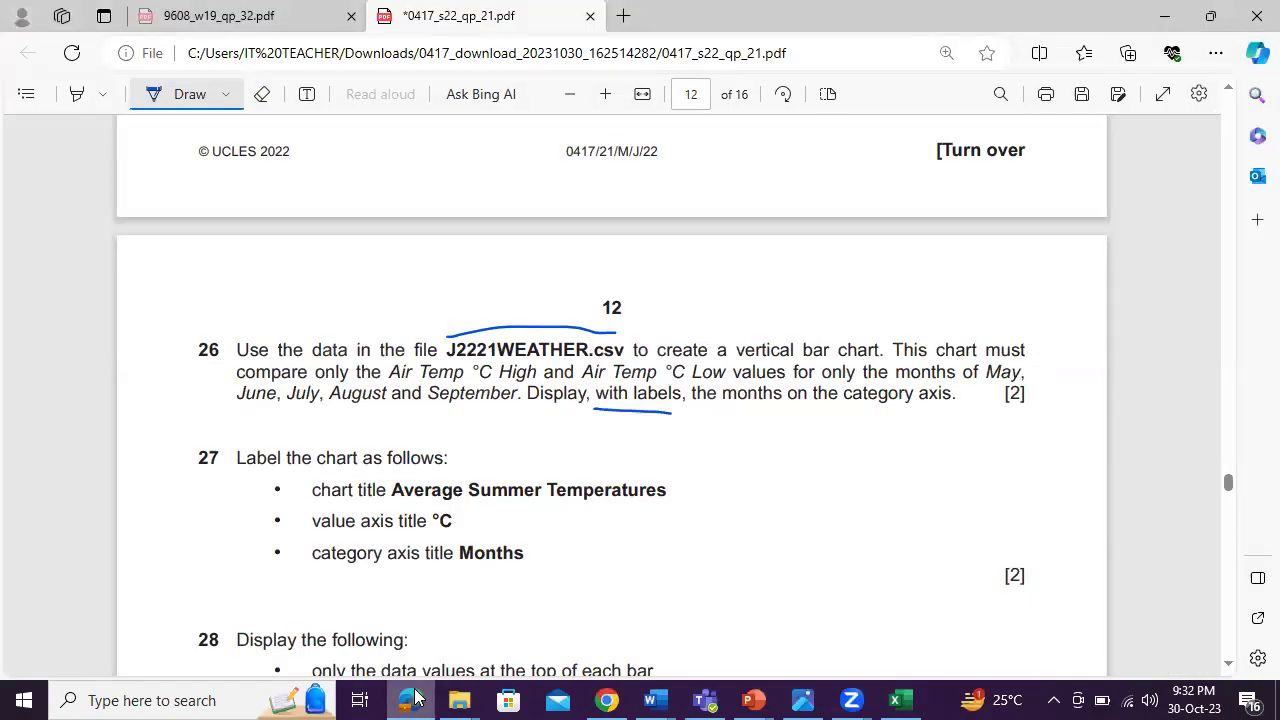
pyautogui.click(411, 698)
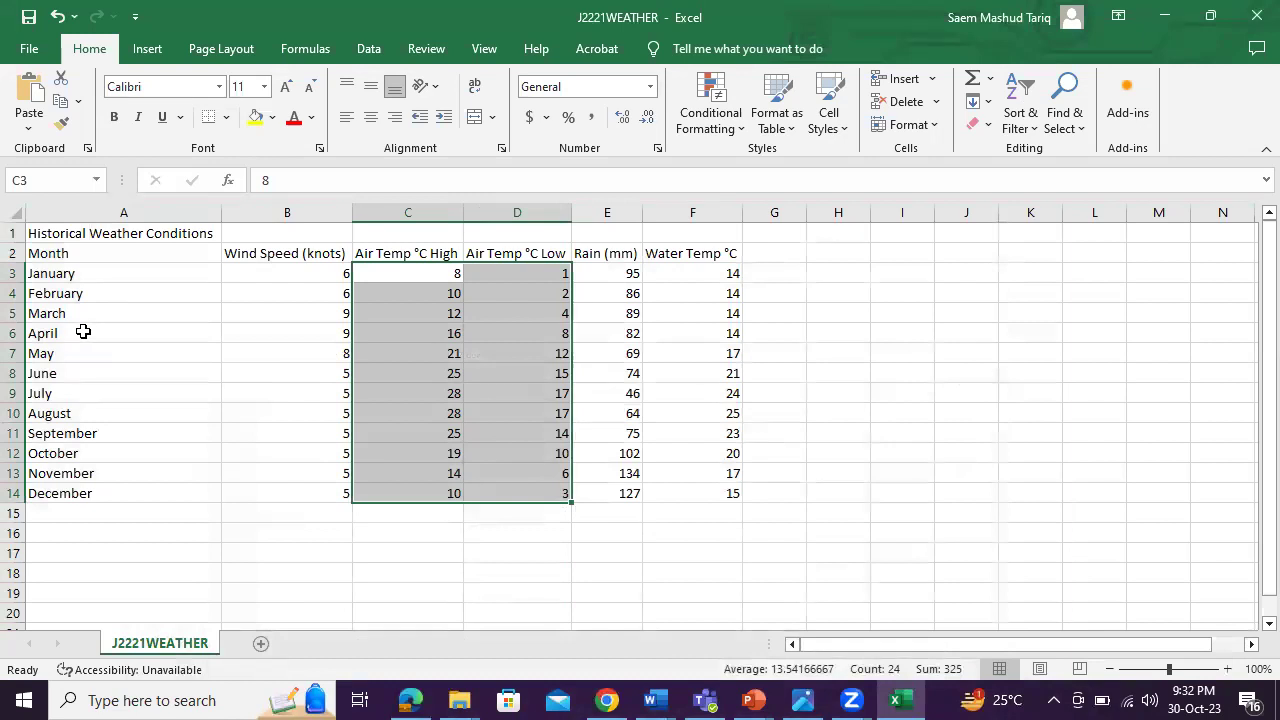
# Select the summer months and the high and low temperatures from May onward
pyautogui.moveTo(75, 350); pyautogui.dragTo(89, 413)
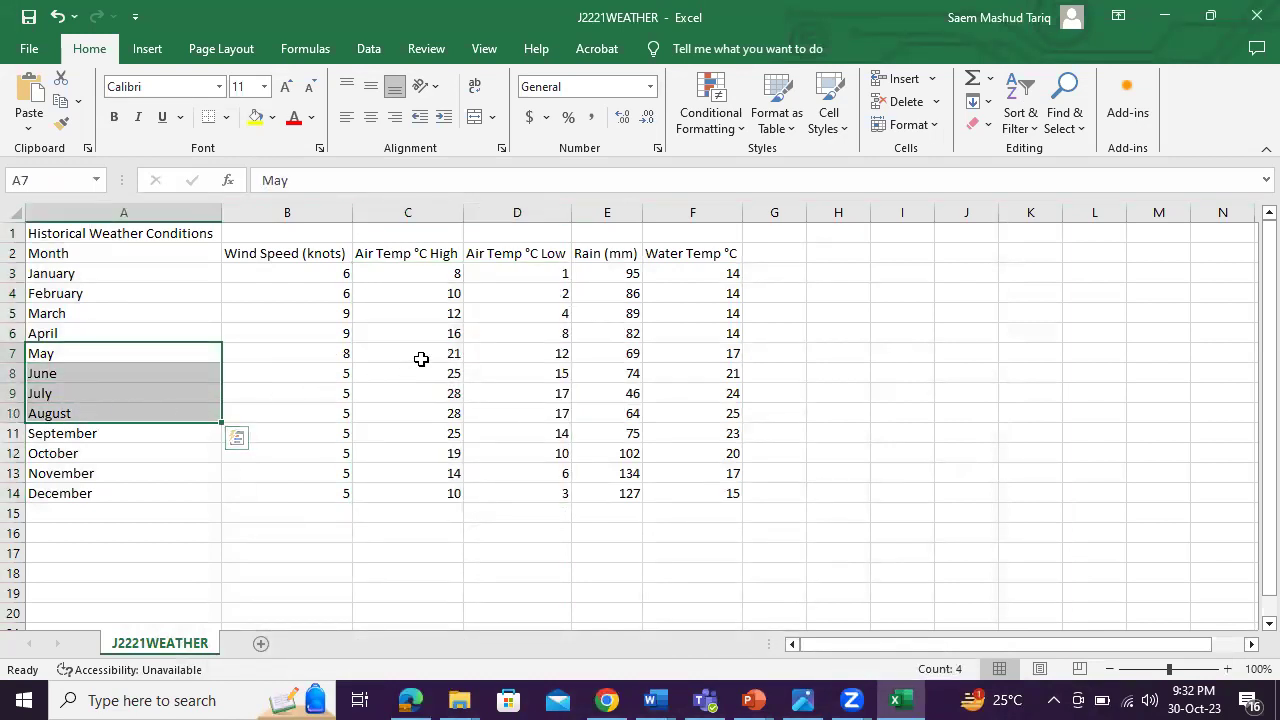
pyautogui.moveTo(421, 355); pyautogui.dragTo(536, 434)
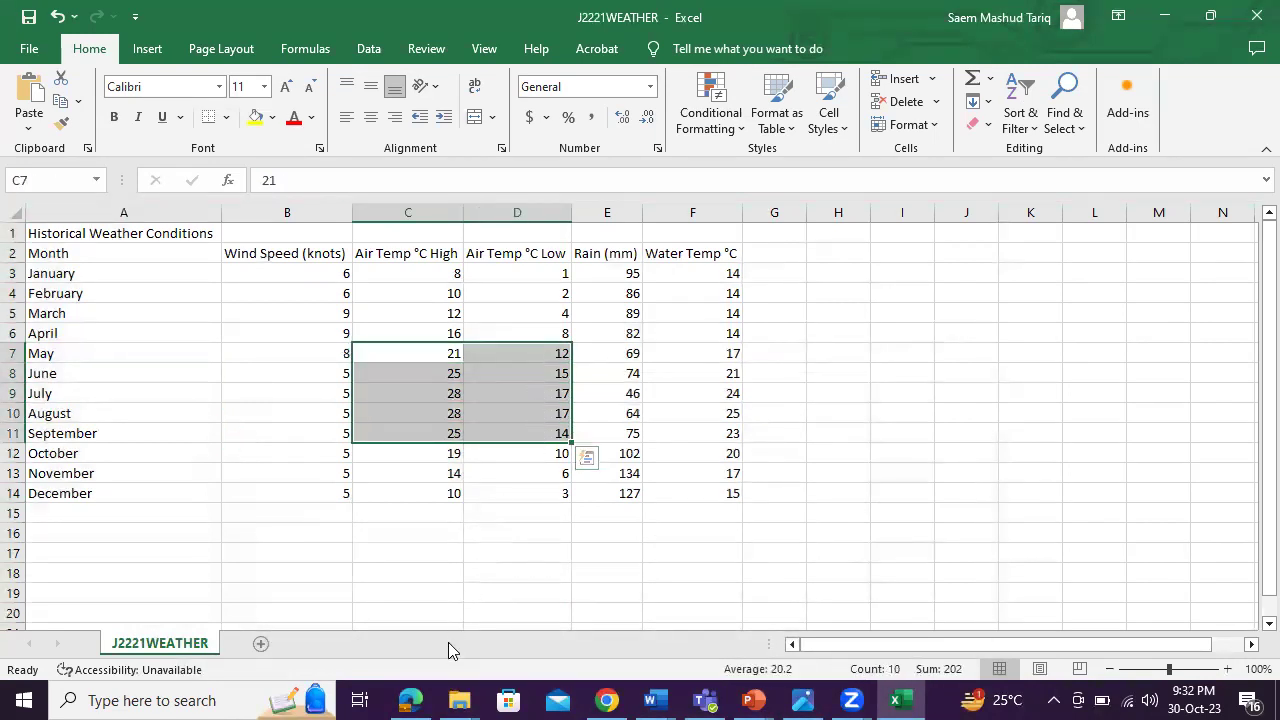
pyautogui.click(408, 700)
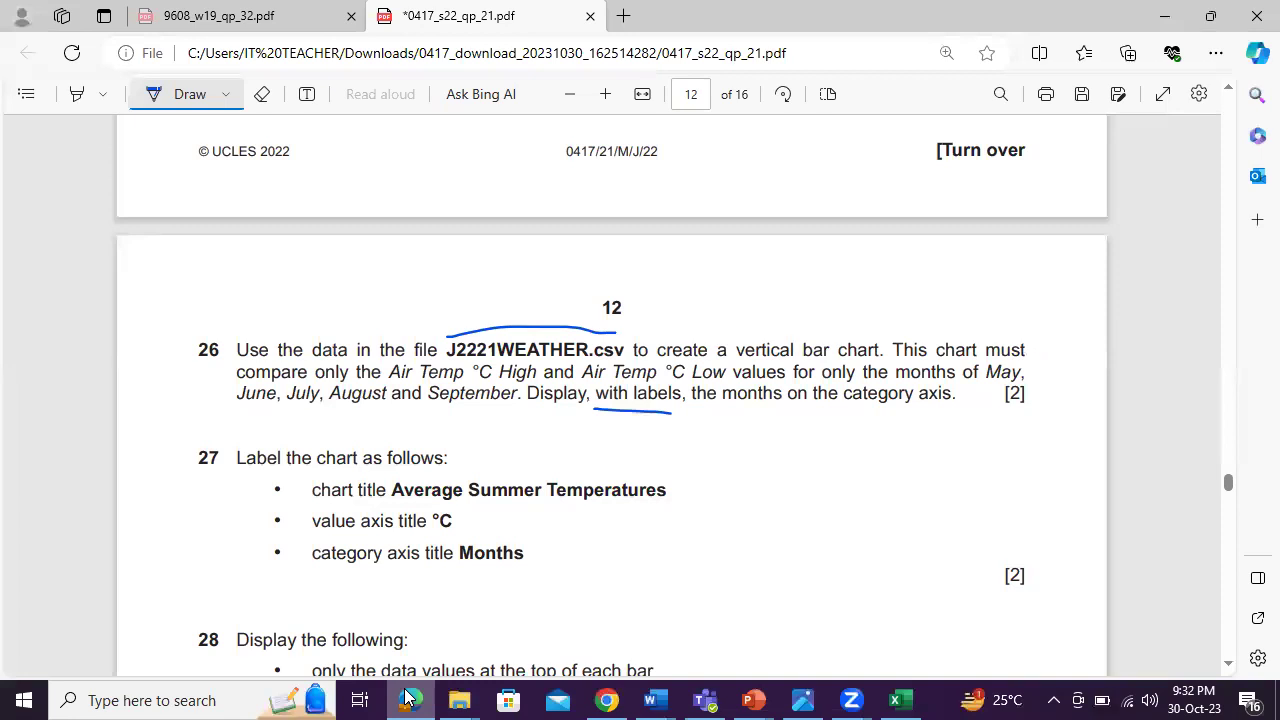
pyautogui.click(408, 700)
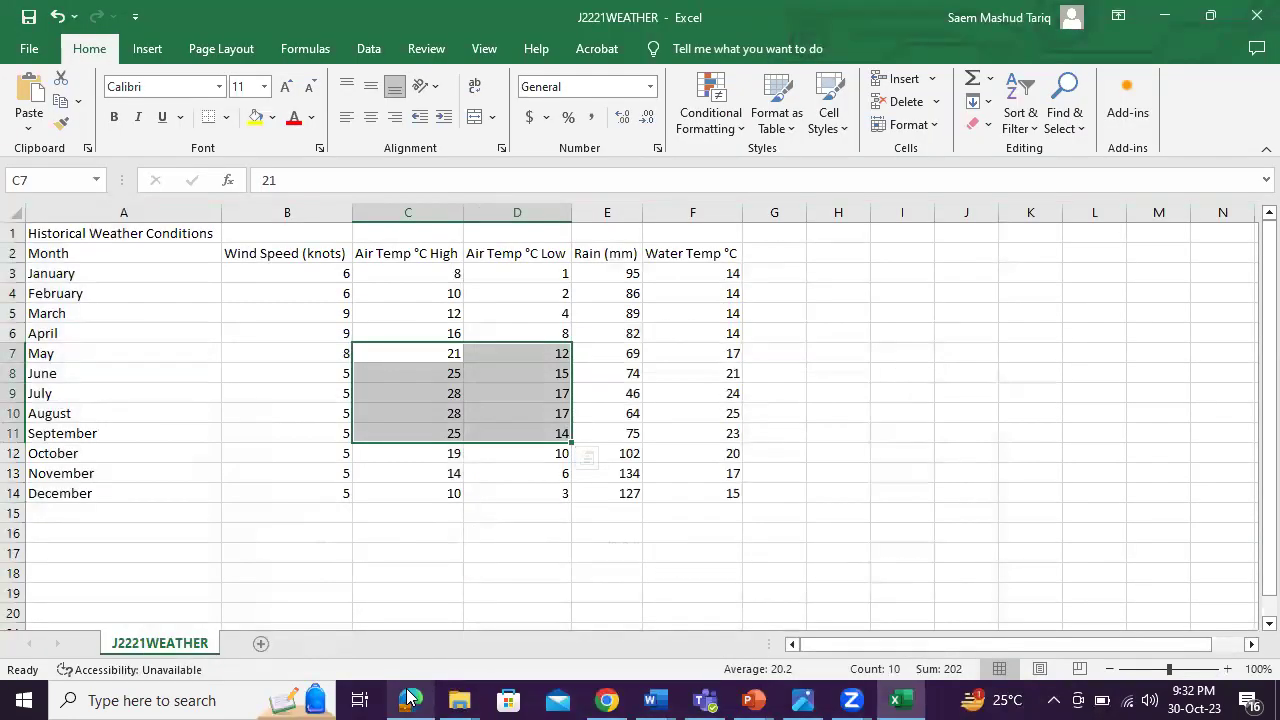
pyautogui.click(408, 700)
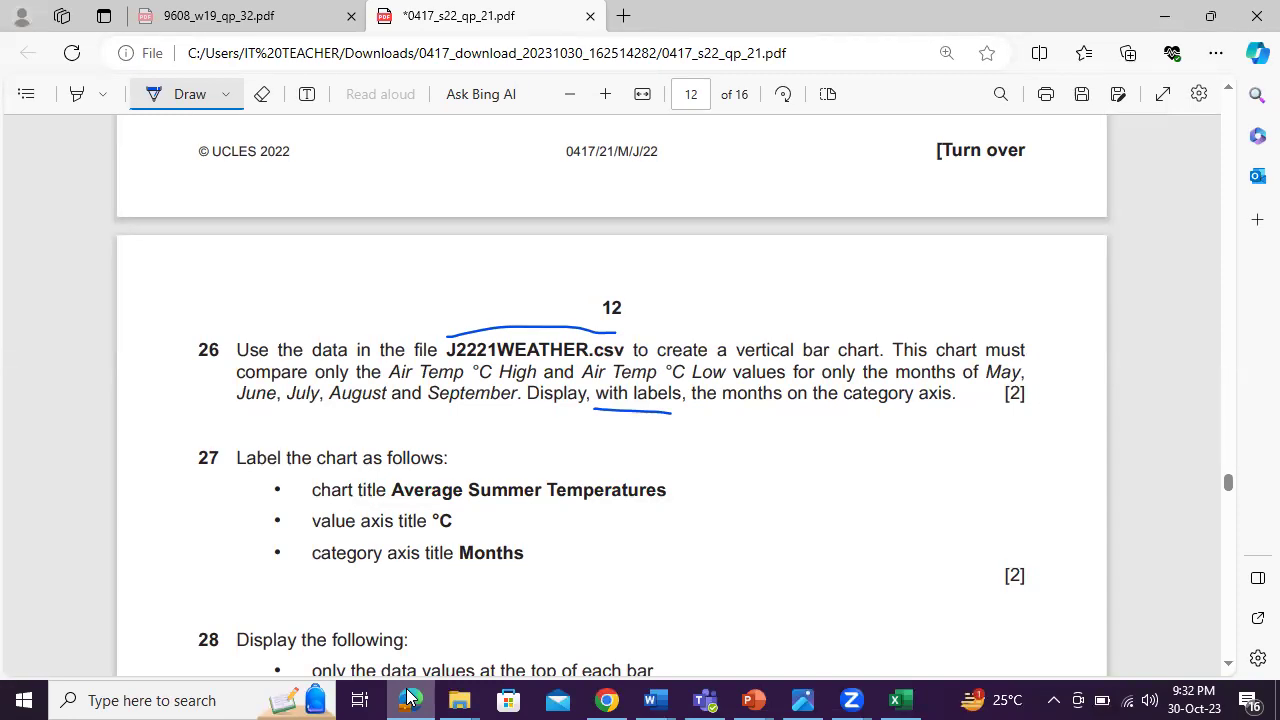
pyautogui.click(408, 700)
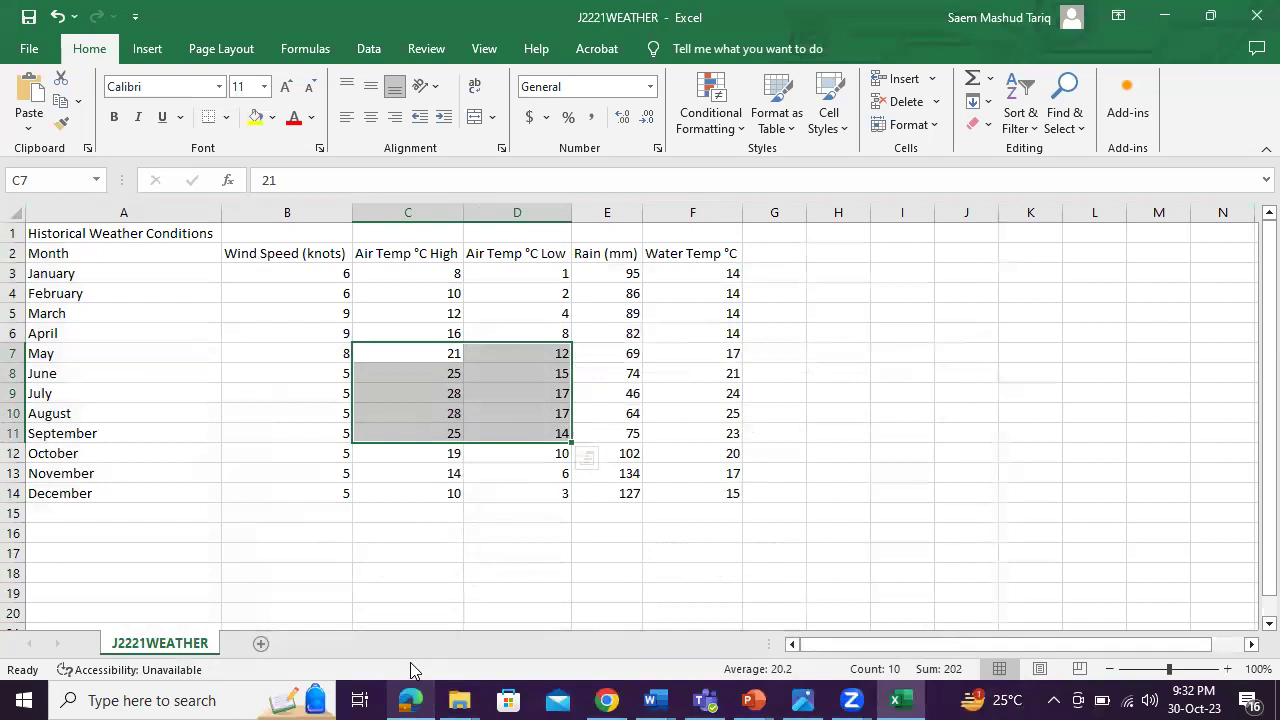
# Insert a clustered column chart of the temperatures beside the table
pyautogui.click(146, 48)
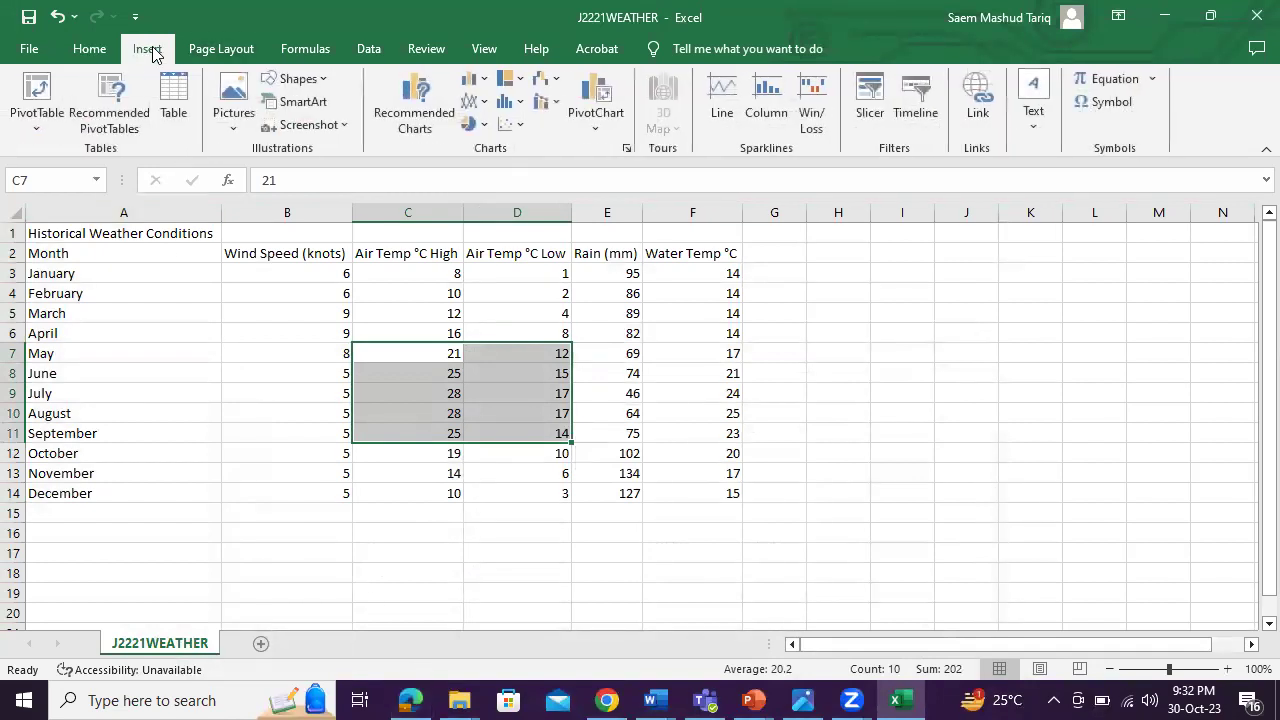
pyautogui.click(474, 80)
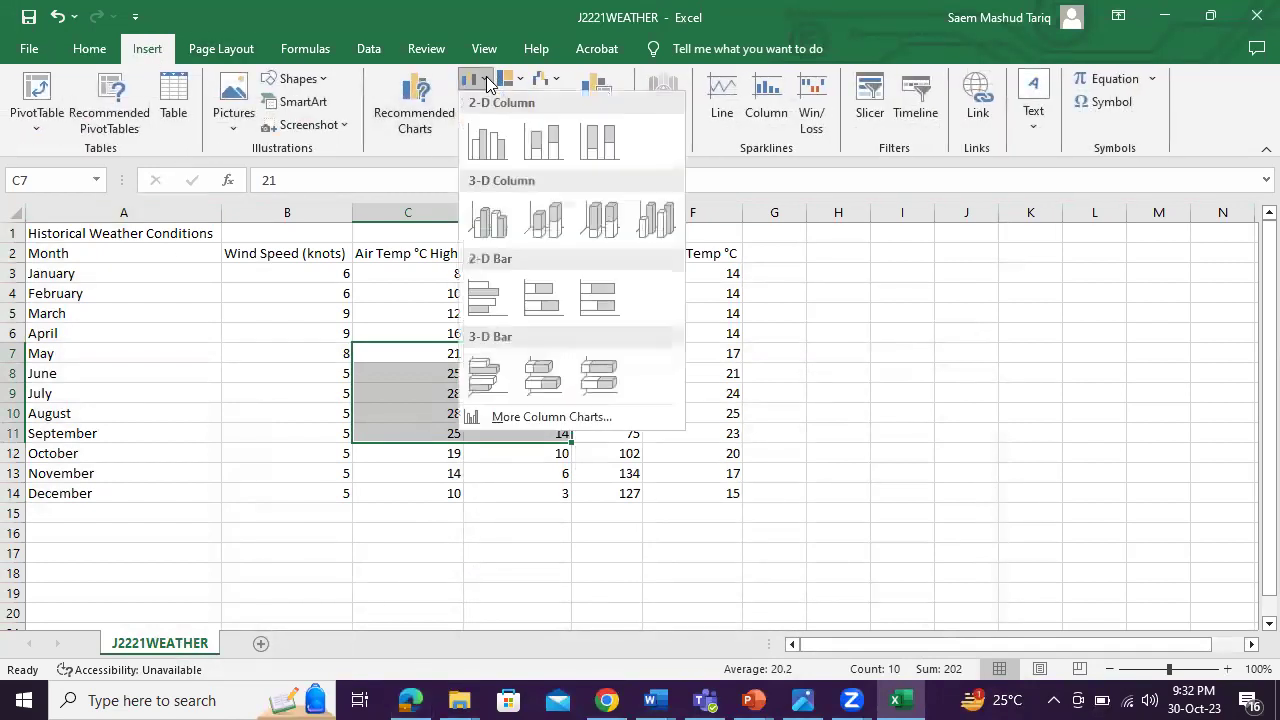
pyautogui.click(490, 140)
pyautogui.moveTo(808, 297); pyautogui.dragTo(1117, 297)
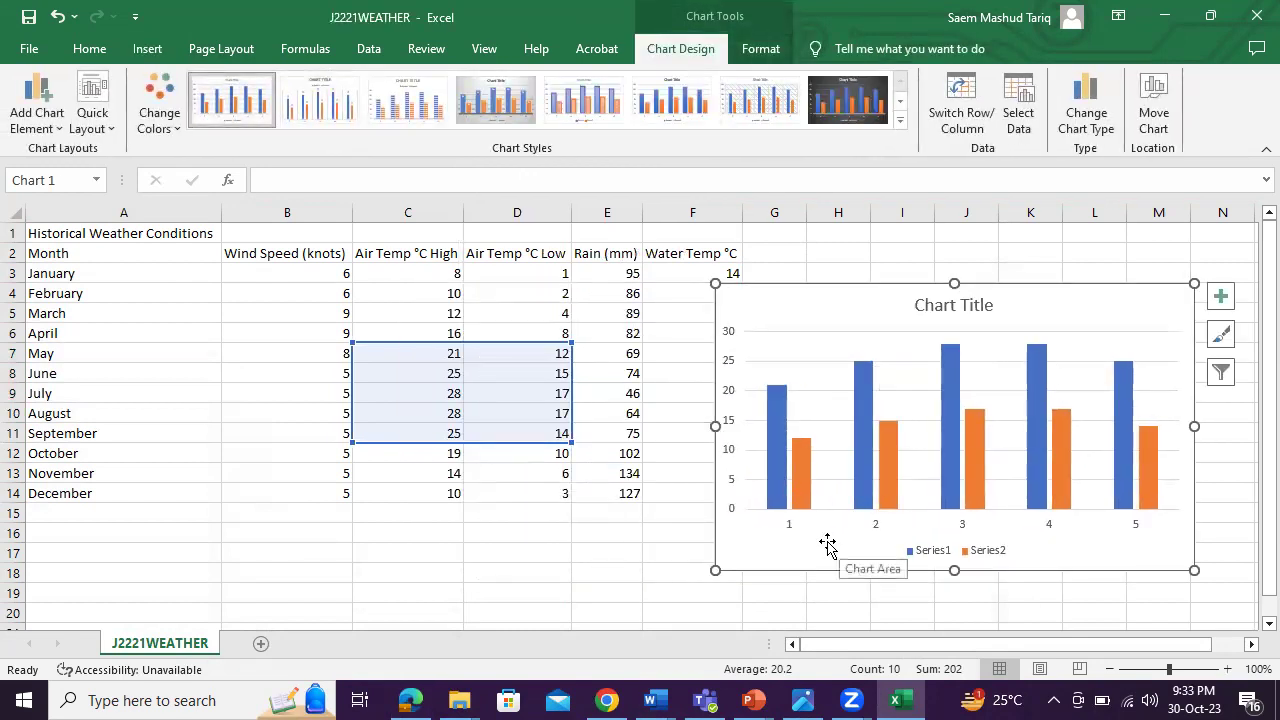
# Use the May–September month names (A7:A11) as category axis labels and enlarge the chart
pyautogui.click(789, 530)
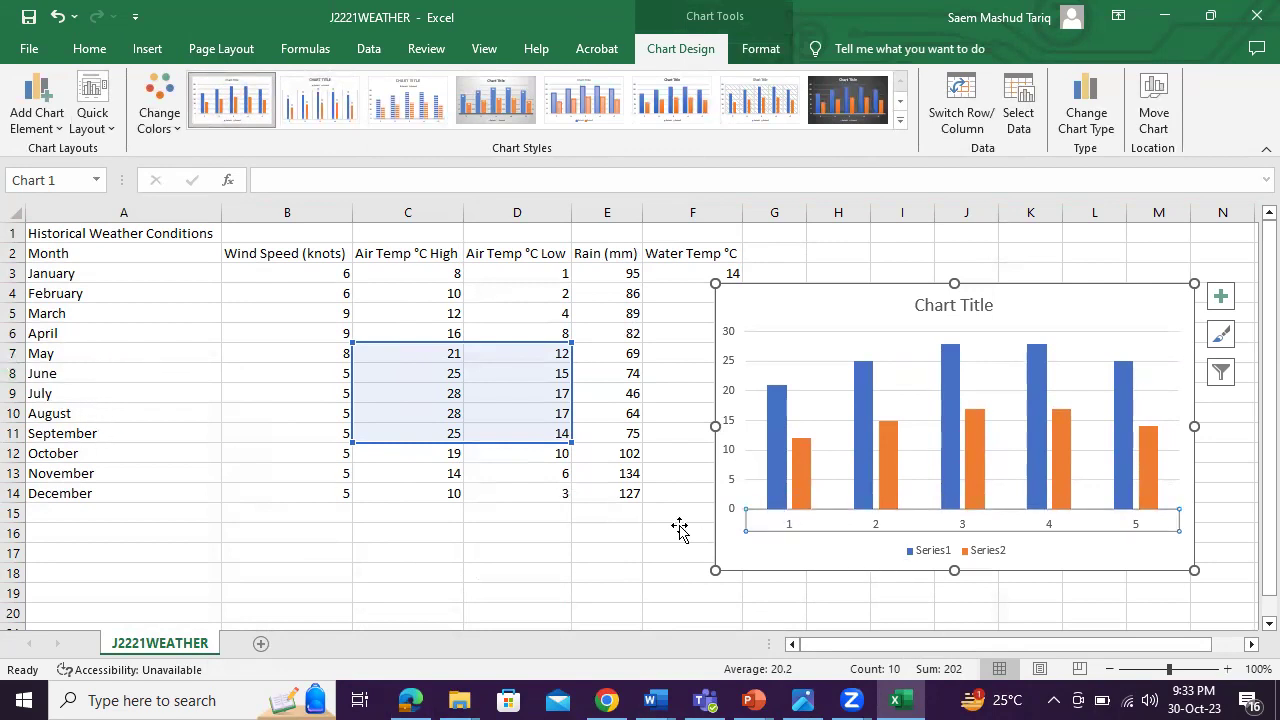
pyautogui.rightClick(789, 530)
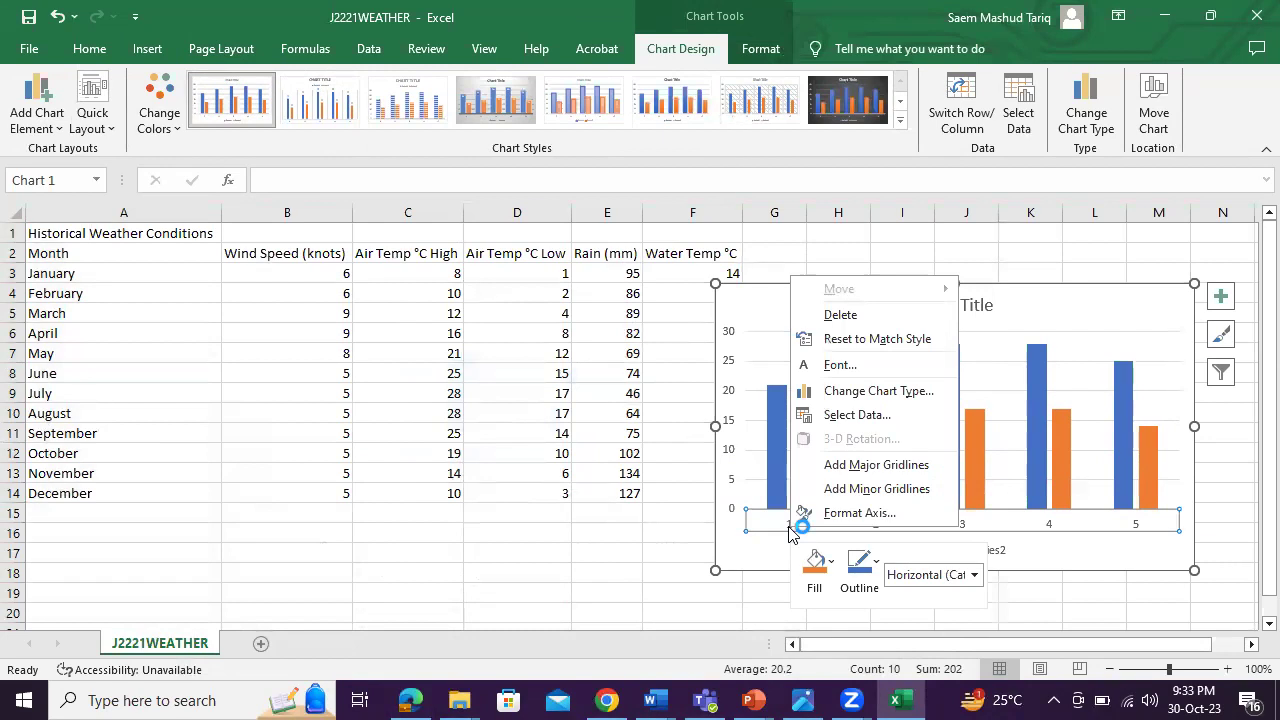
pyautogui.click(852, 415)
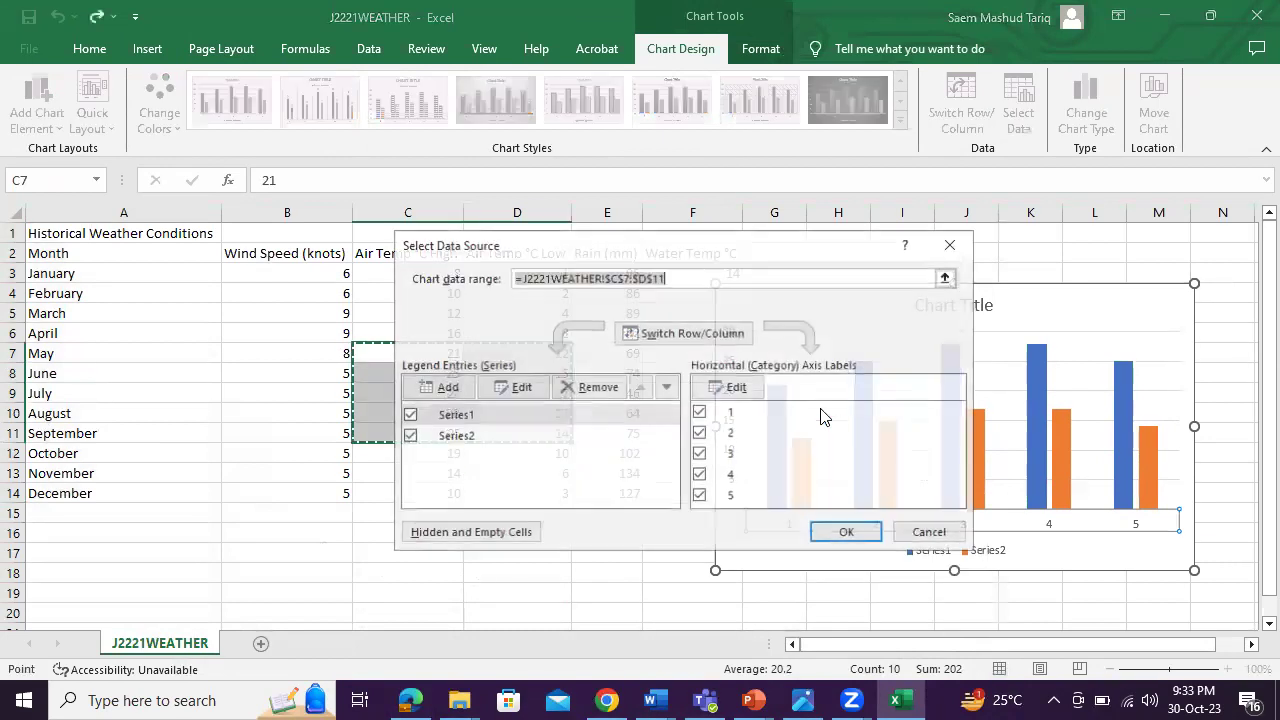
pyautogui.click(757, 414)
pyautogui.click(736, 387)
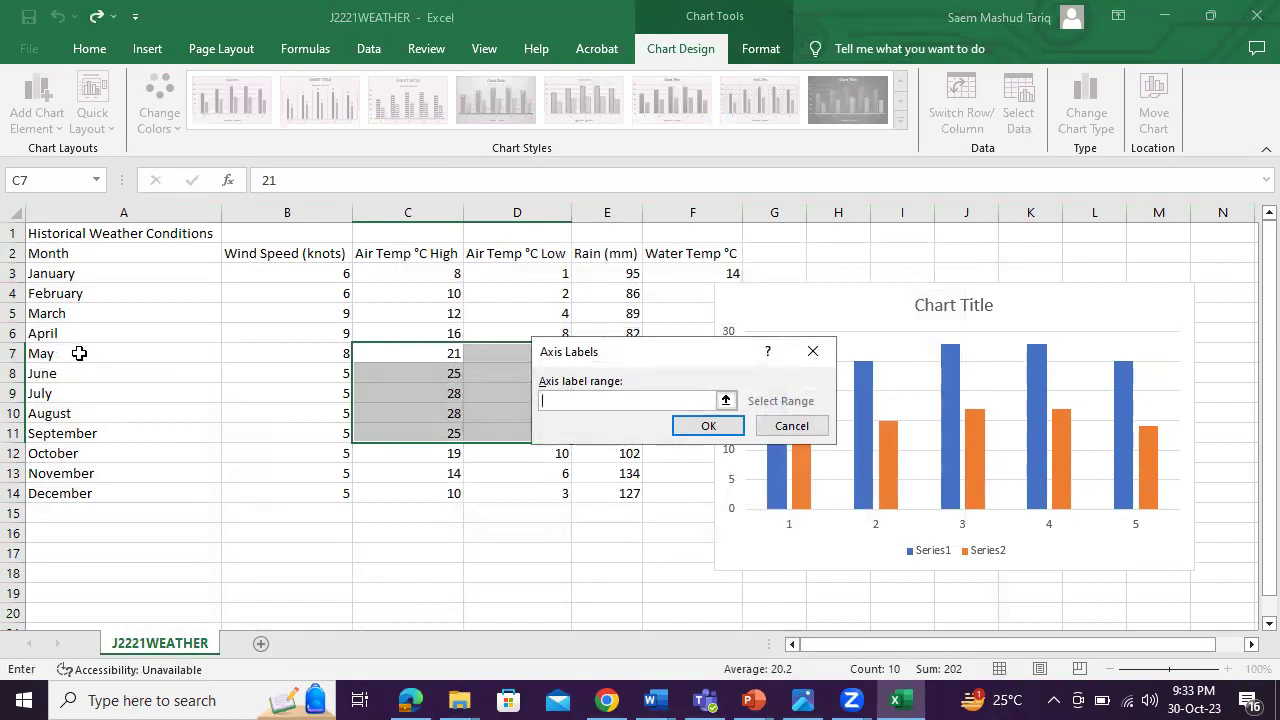
pyautogui.moveTo(79, 353); pyautogui.dragTo(86, 436)
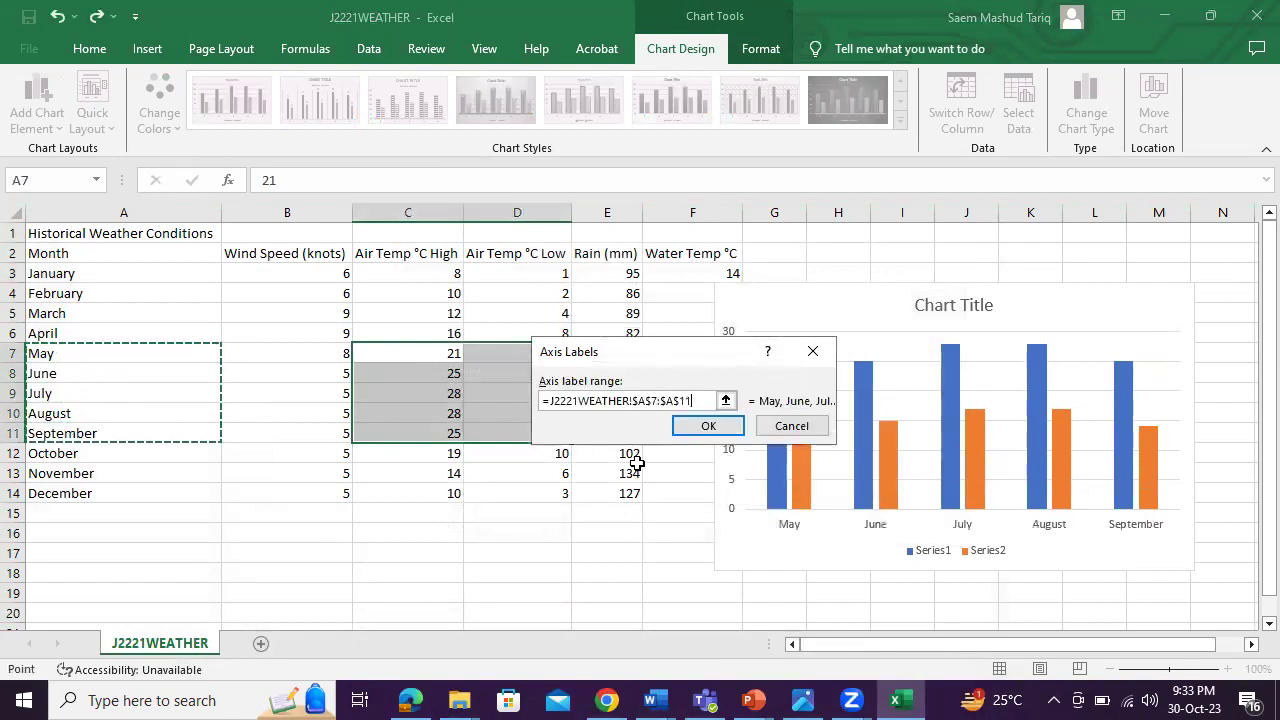
pyautogui.click(709, 427)
pyautogui.click(848, 531)
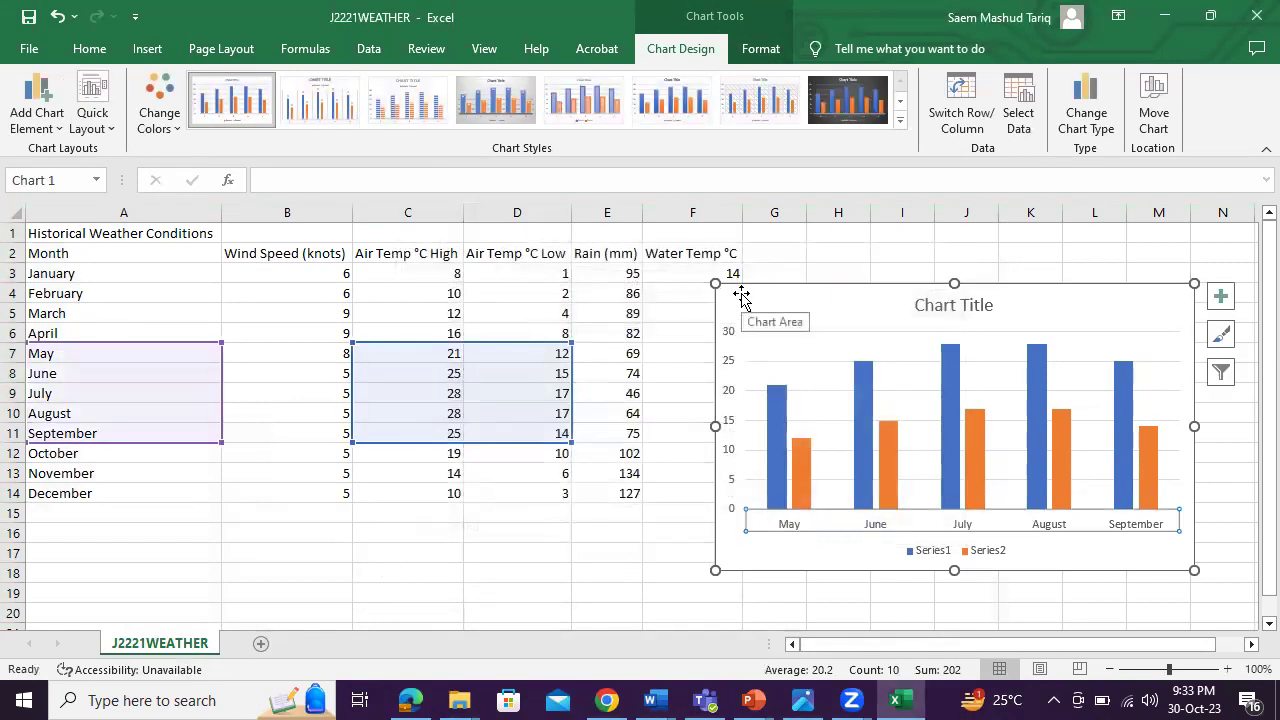
pyautogui.moveTo(709, 290); pyautogui.dragTo(635, 263)
# Turn off pen drawing and copy 'Average Summer Temperatures' from question 27
pyautogui.click(410, 700)
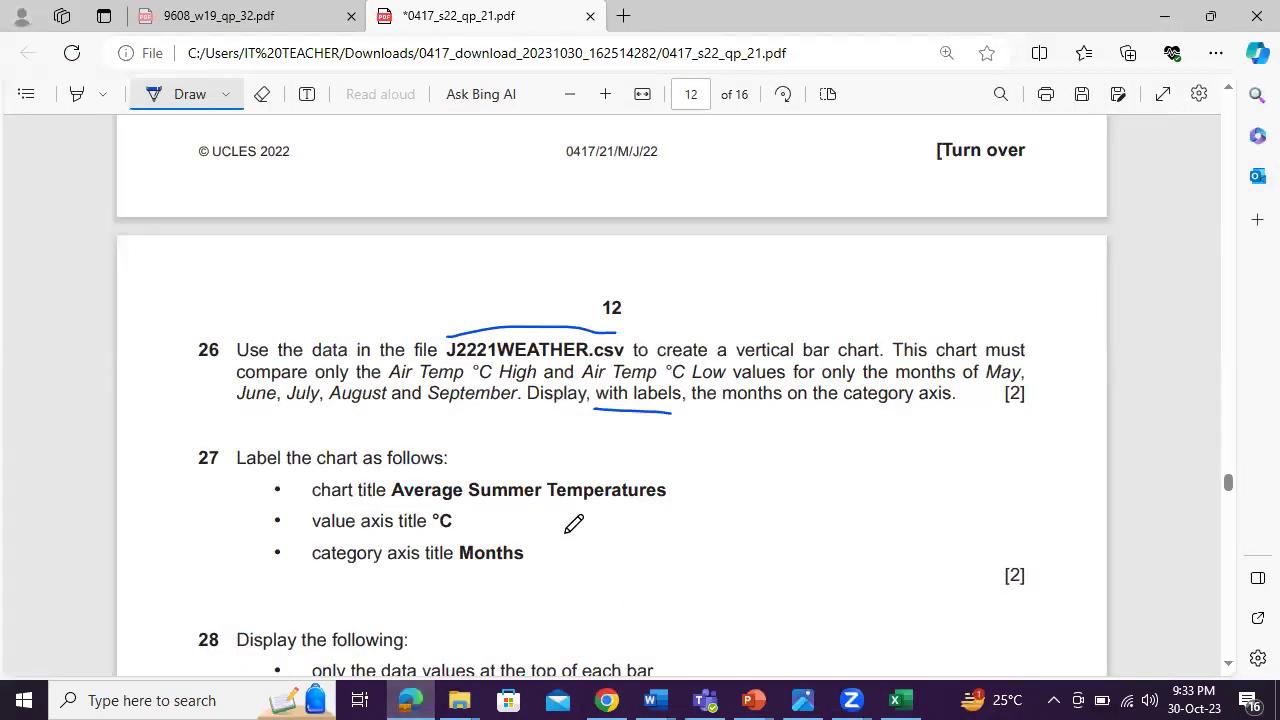
pyautogui.click(410, 700)
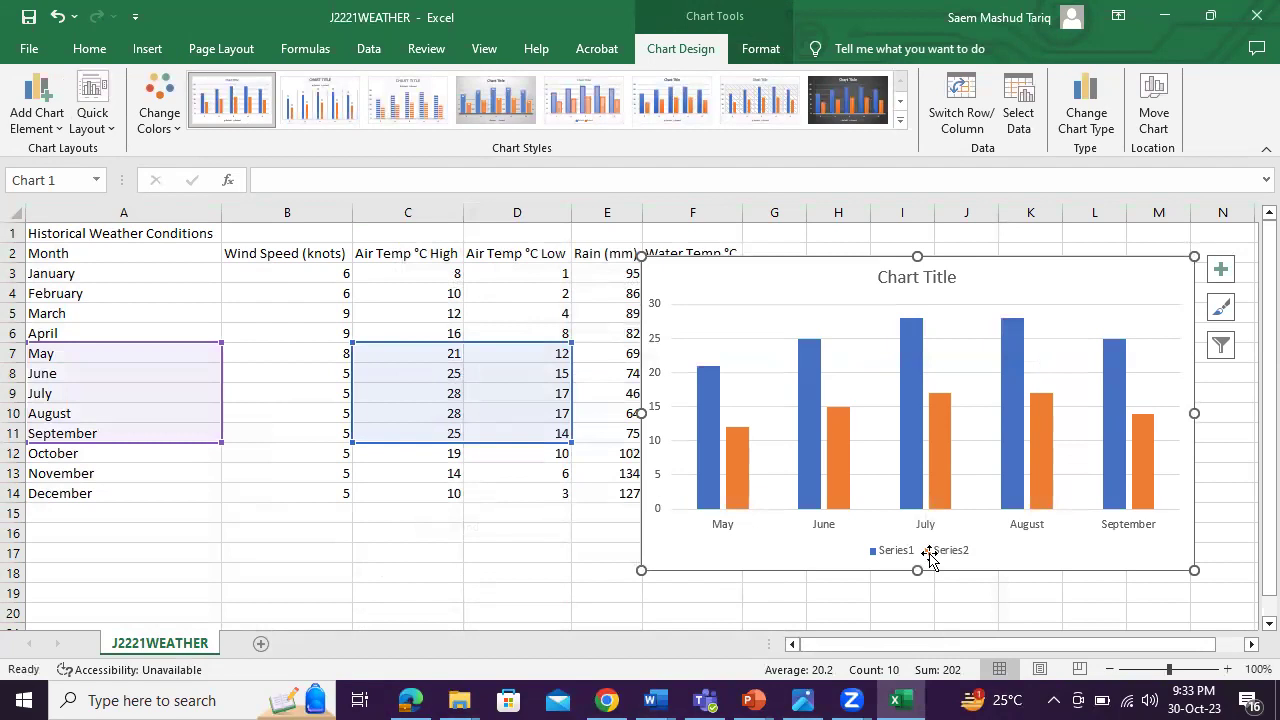
pyautogui.click(410, 700)
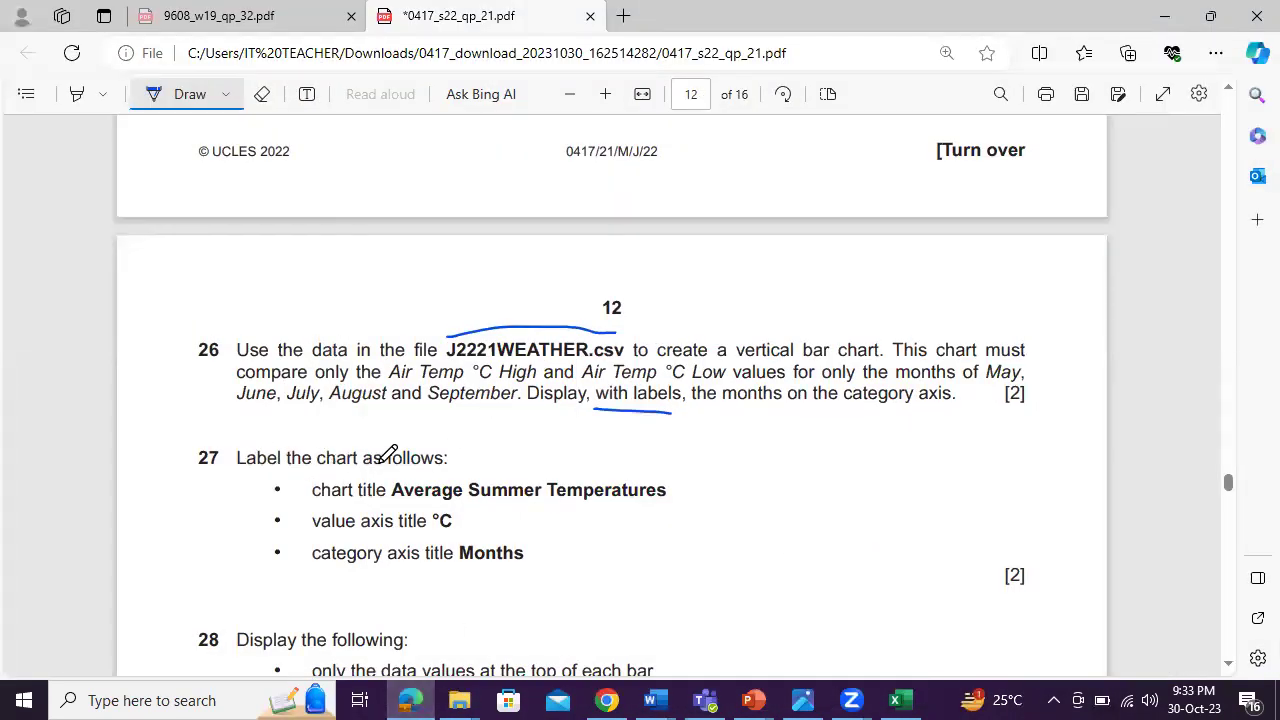
pyautogui.click(191, 103)
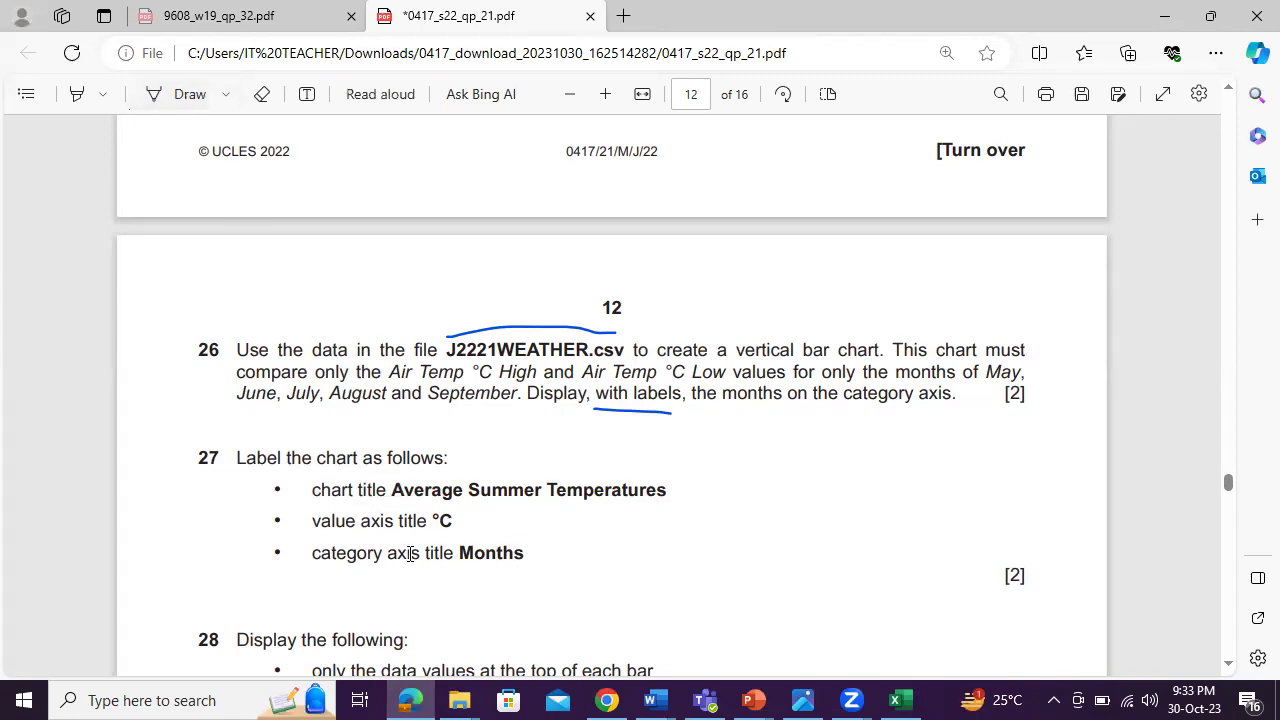
pyautogui.moveTo(390, 490); pyautogui.dragTo(658, 492)
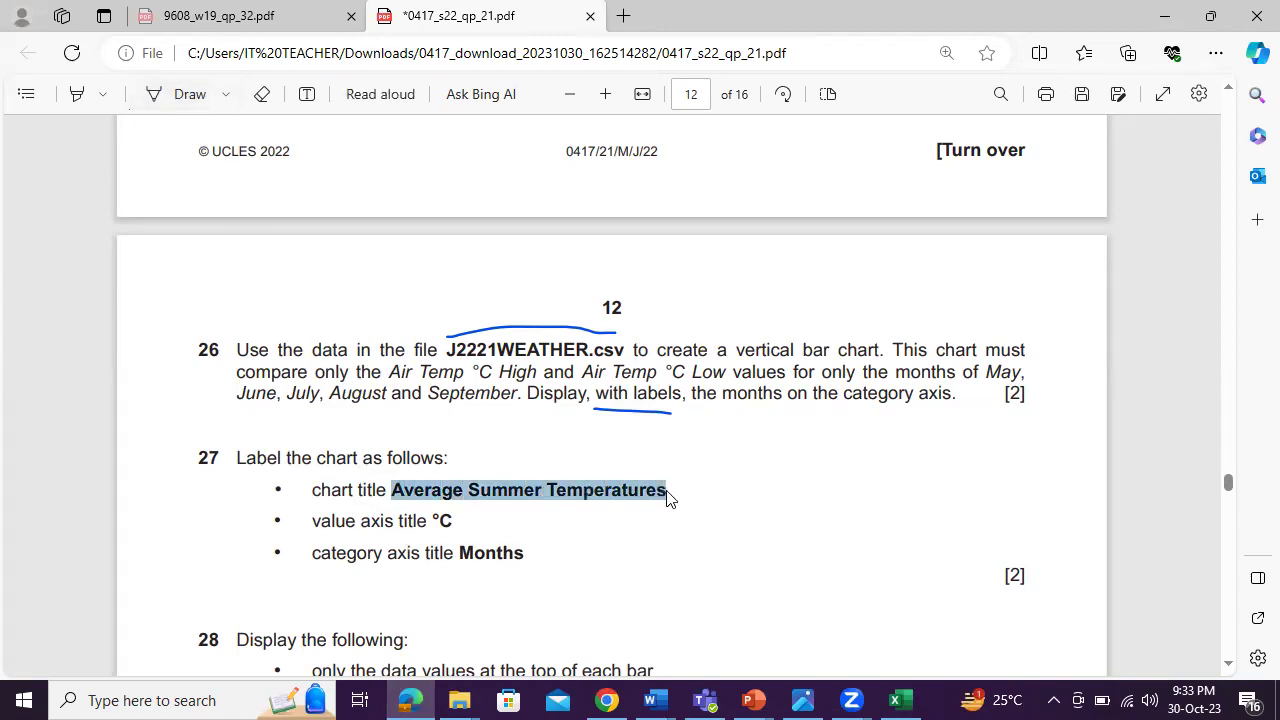
pyautogui.click(704, 290)
# Replace the 'Chart Title' placeholder with the pasted 'Average Summer Temperatures'
pyautogui.click(899, 700)
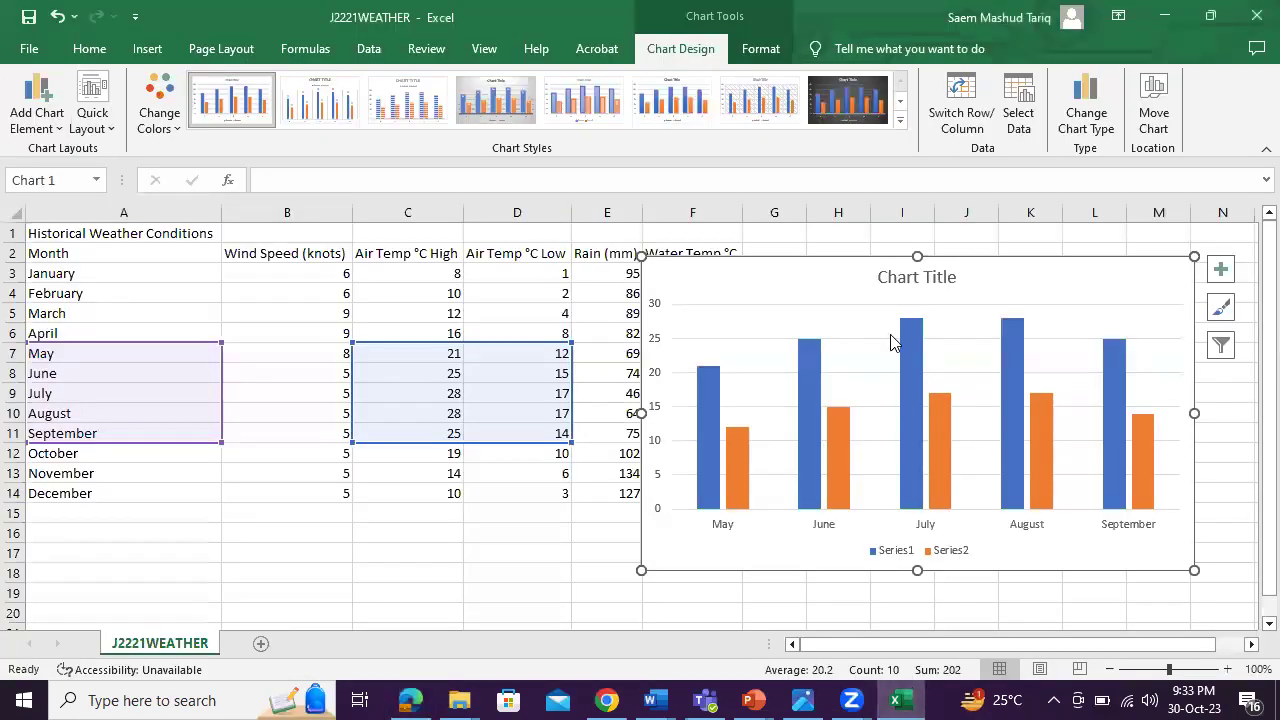
pyautogui.doubleClick(884, 278)
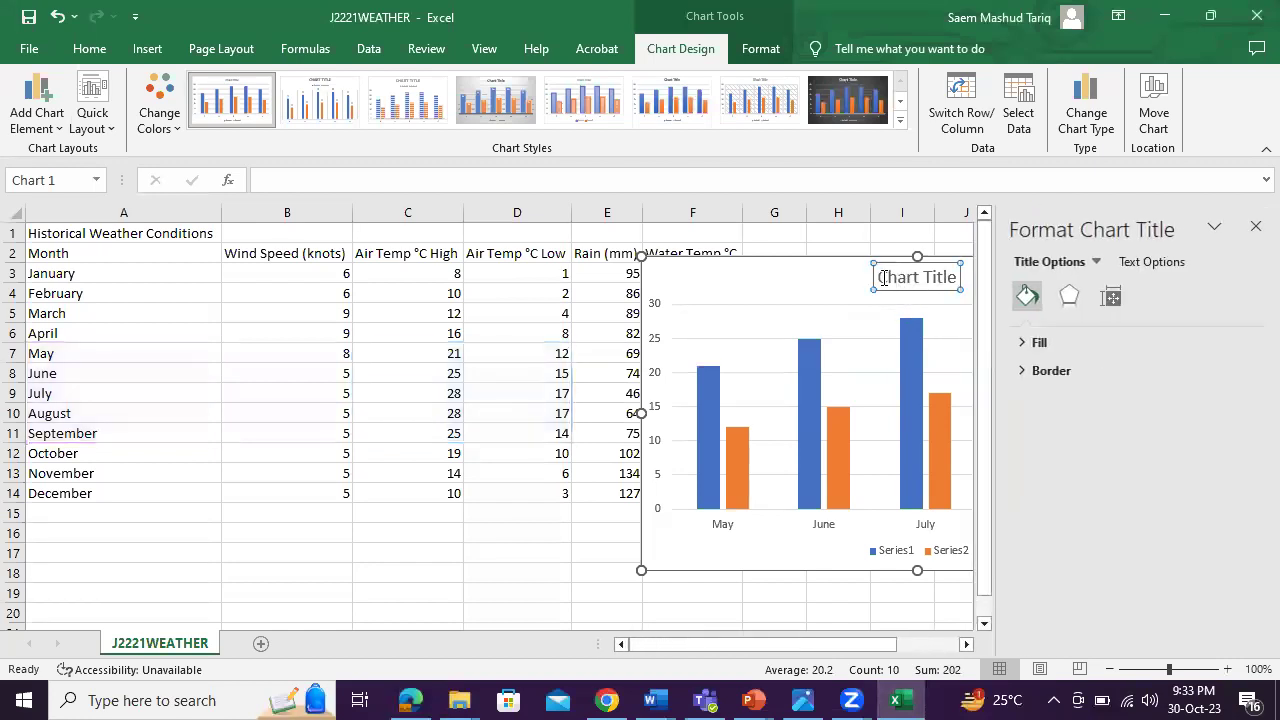
pyautogui.tripleClick(884, 278)
pyautogui.rightClick(947, 279)
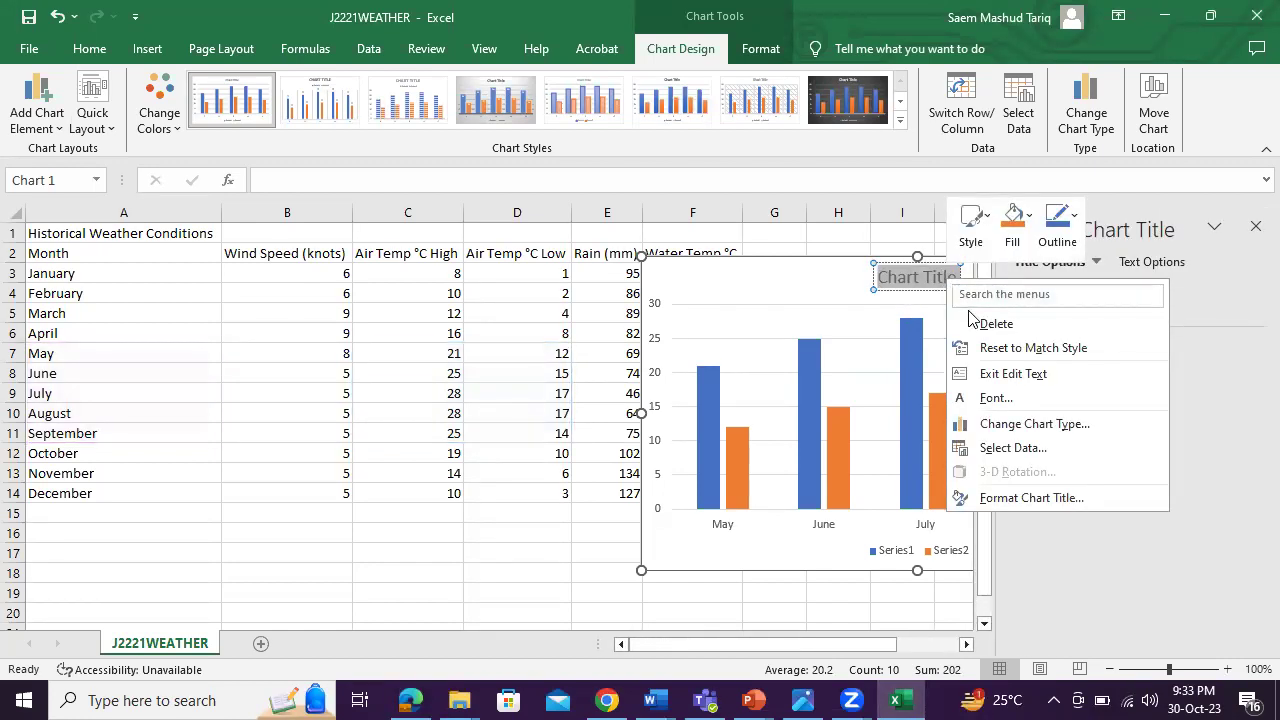
pyautogui.click(1254, 227)
pyautogui.click(1254, 227)
pyautogui.click(917, 277)
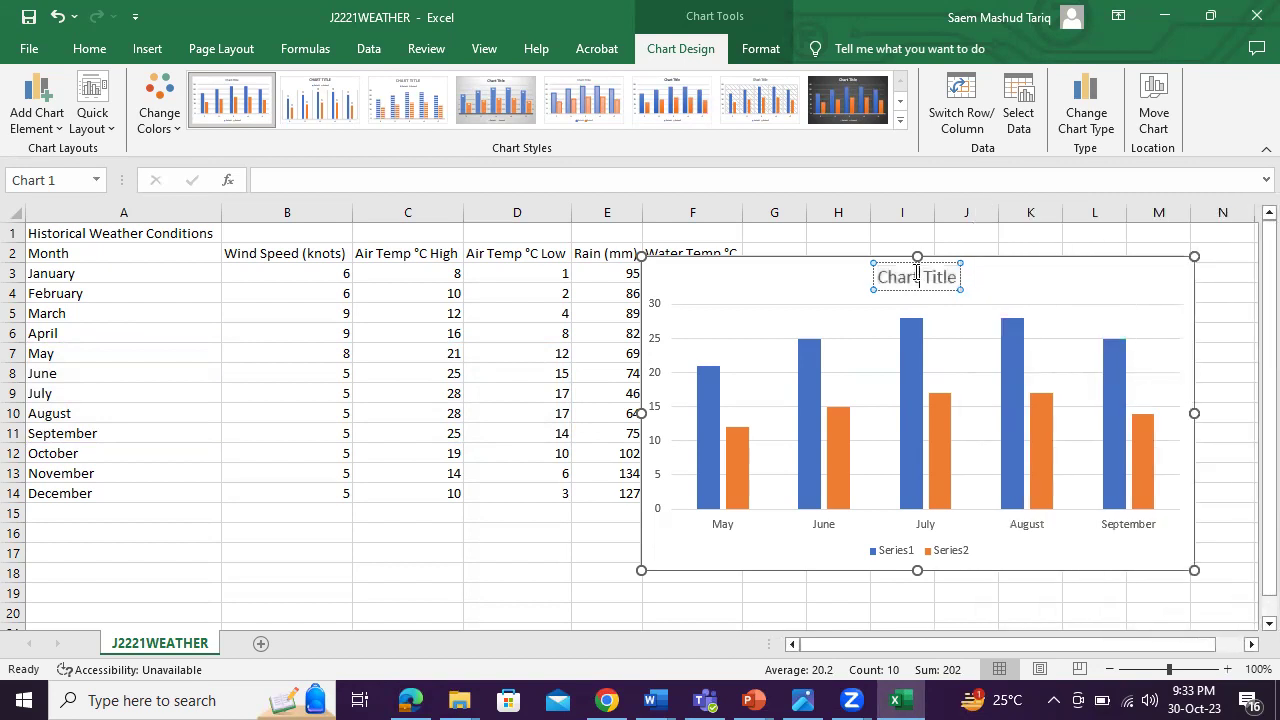
pyautogui.moveTo(884, 272); pyautogui.dragTo(957, 274)
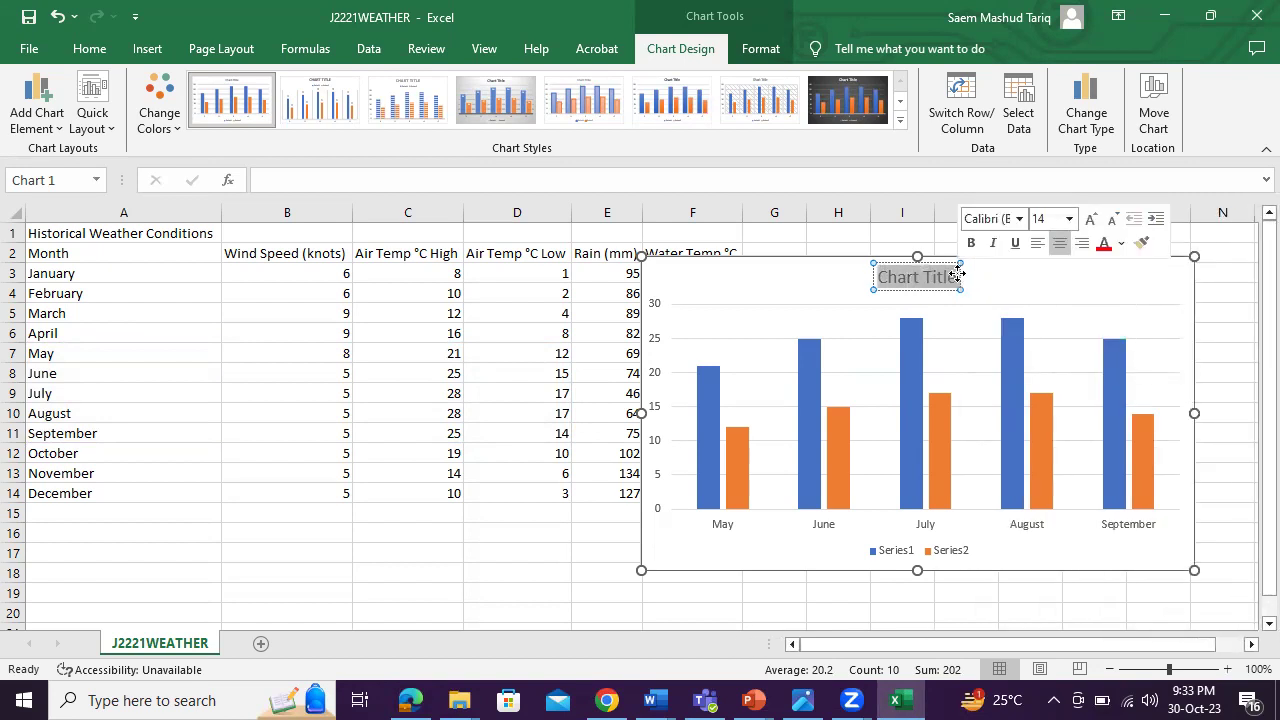
pyautogui.write('Average Summer Temperatures')
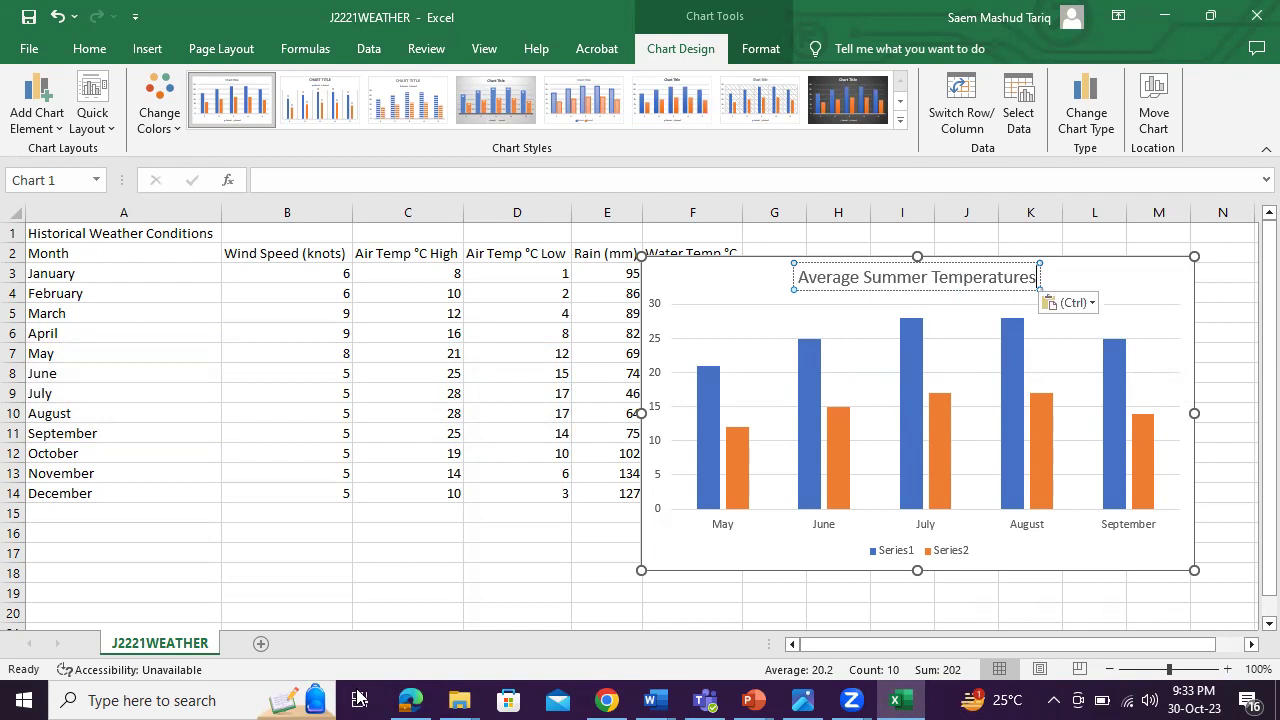
pyautogui.click(410, 700)
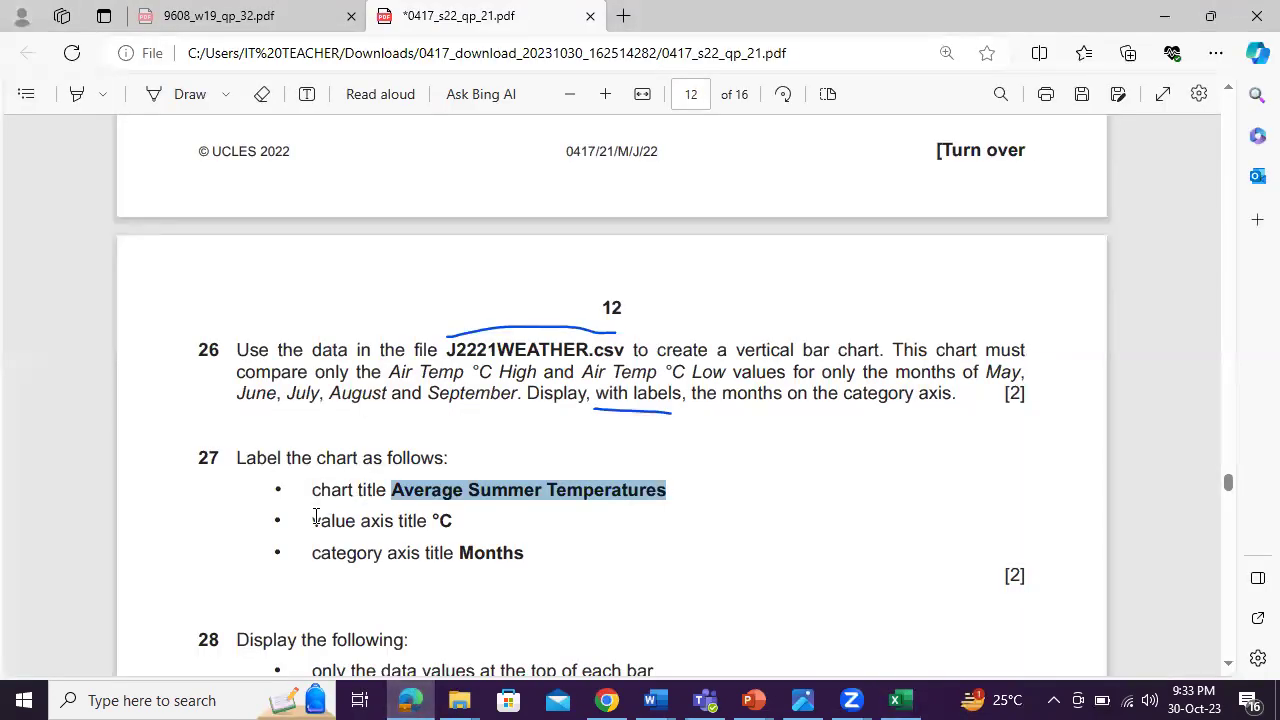
# Copy '°C' from question 27 and select the chart in Excel
pyautogui.moveTo(316, 517); pyautogui.dragTo(454, 521)
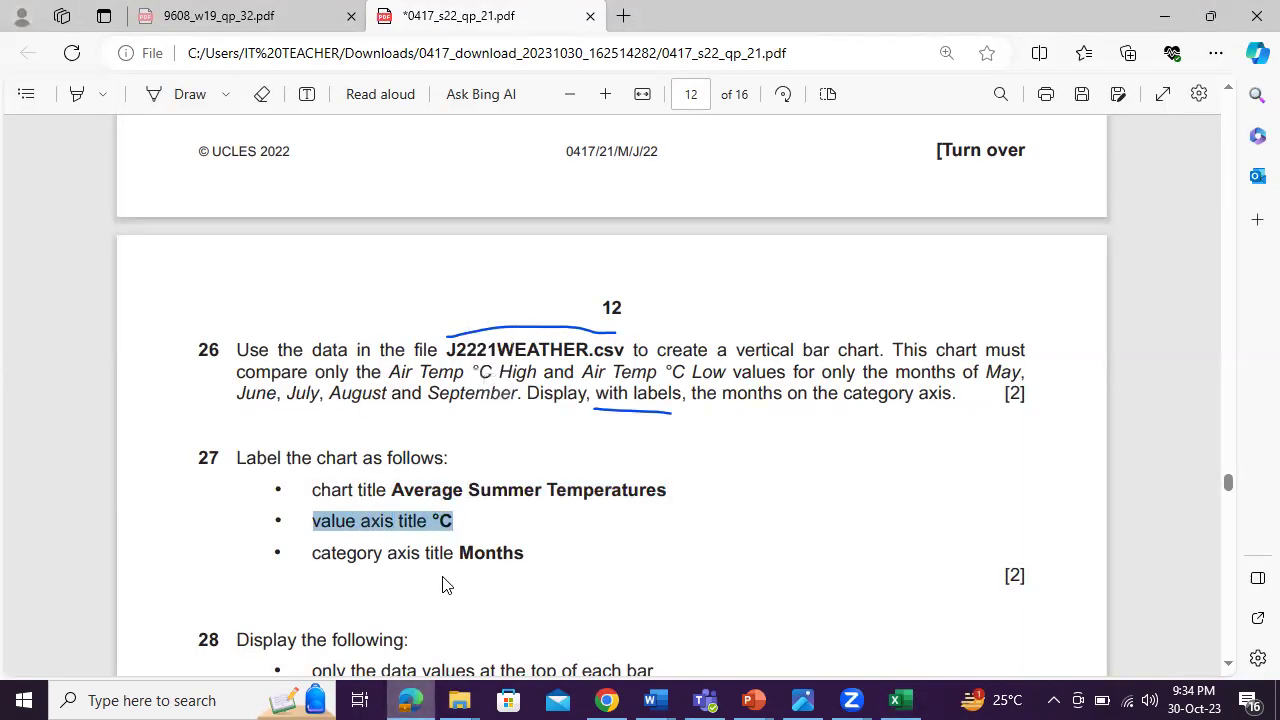
pyautogui.click(446, 546)
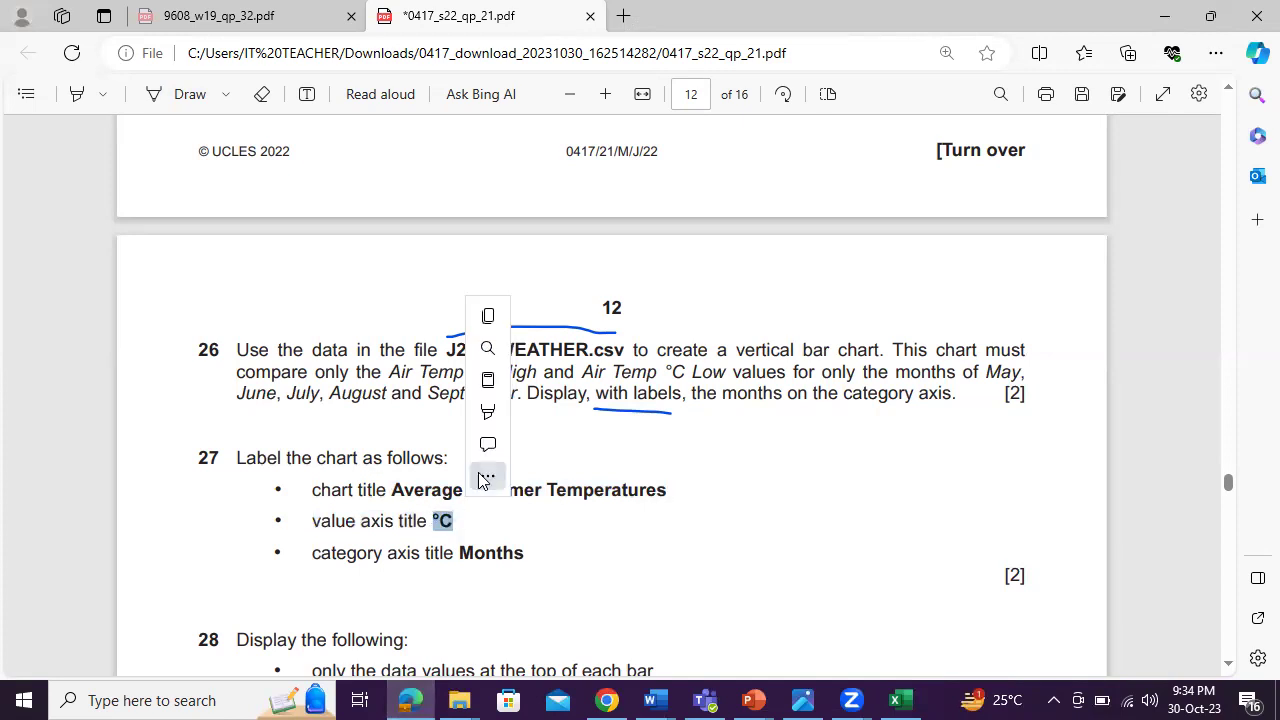
pyautogui.click(491, 317)
pyautogui.click(418, 697)
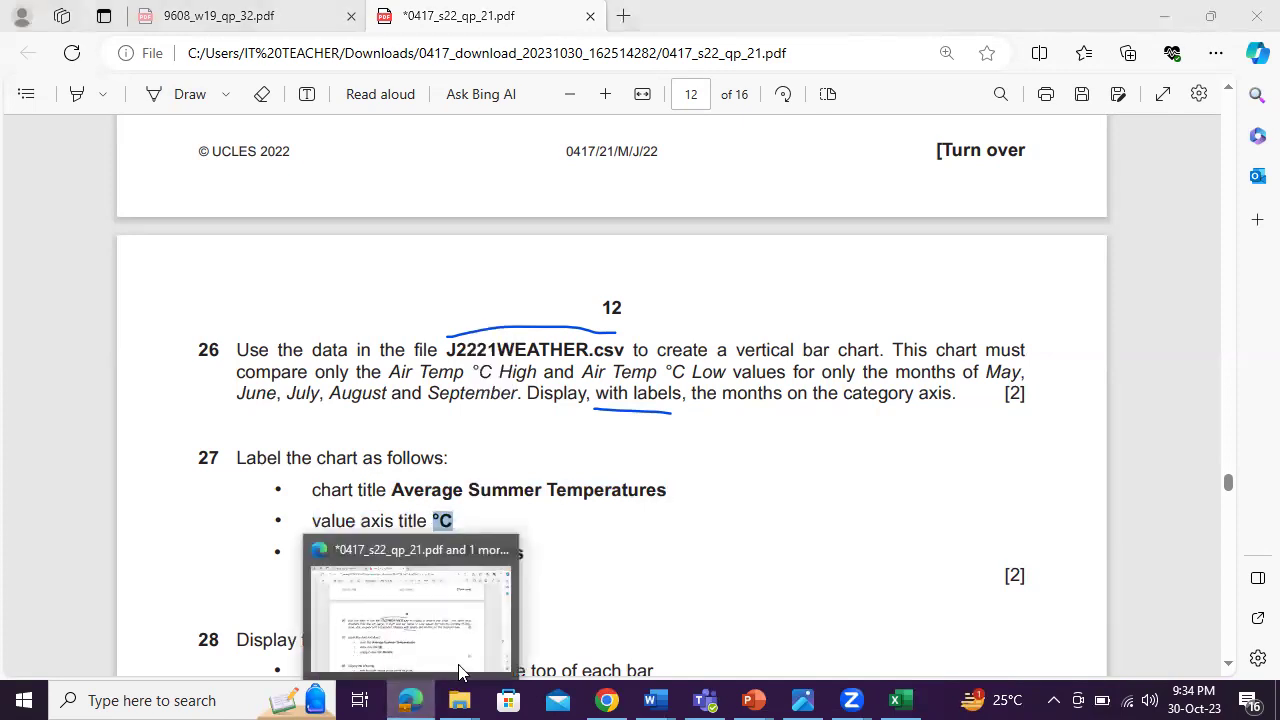
pyautogui.click(705, 316)
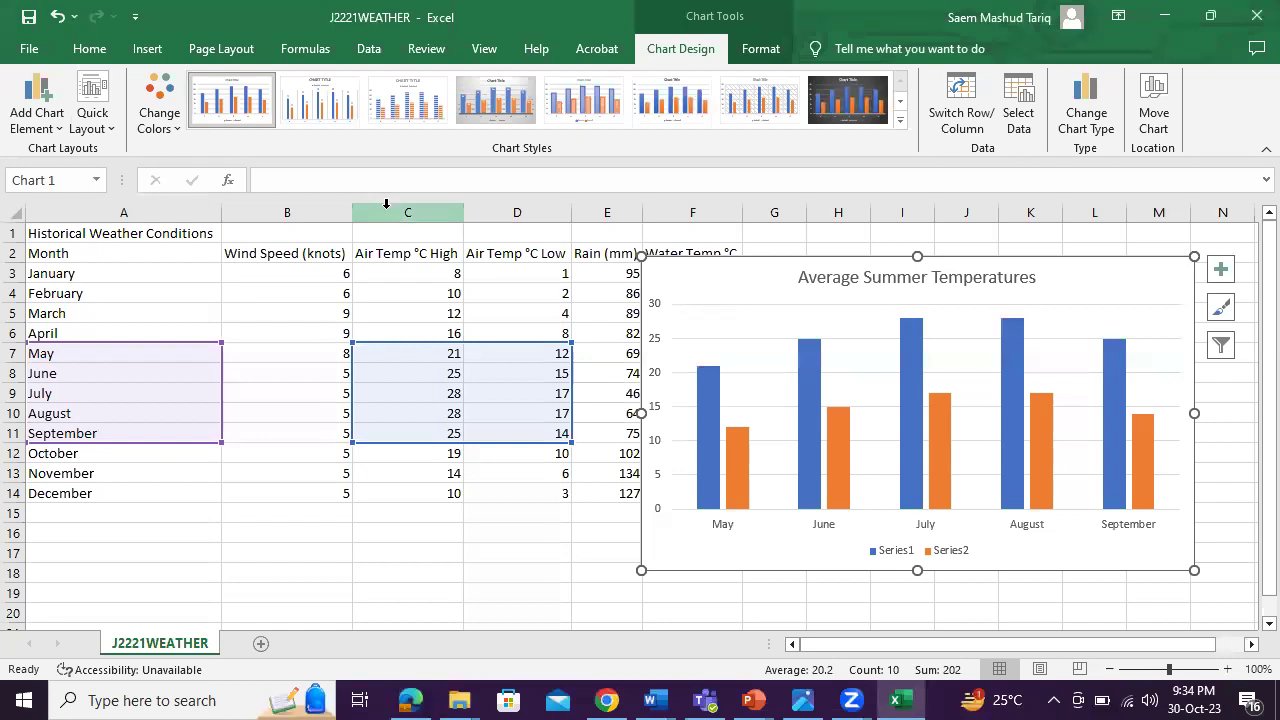
# Add a vertical value axis title reading °C
pyautogui.click(37, 118)
pyautogui.moveTo(65, 155)
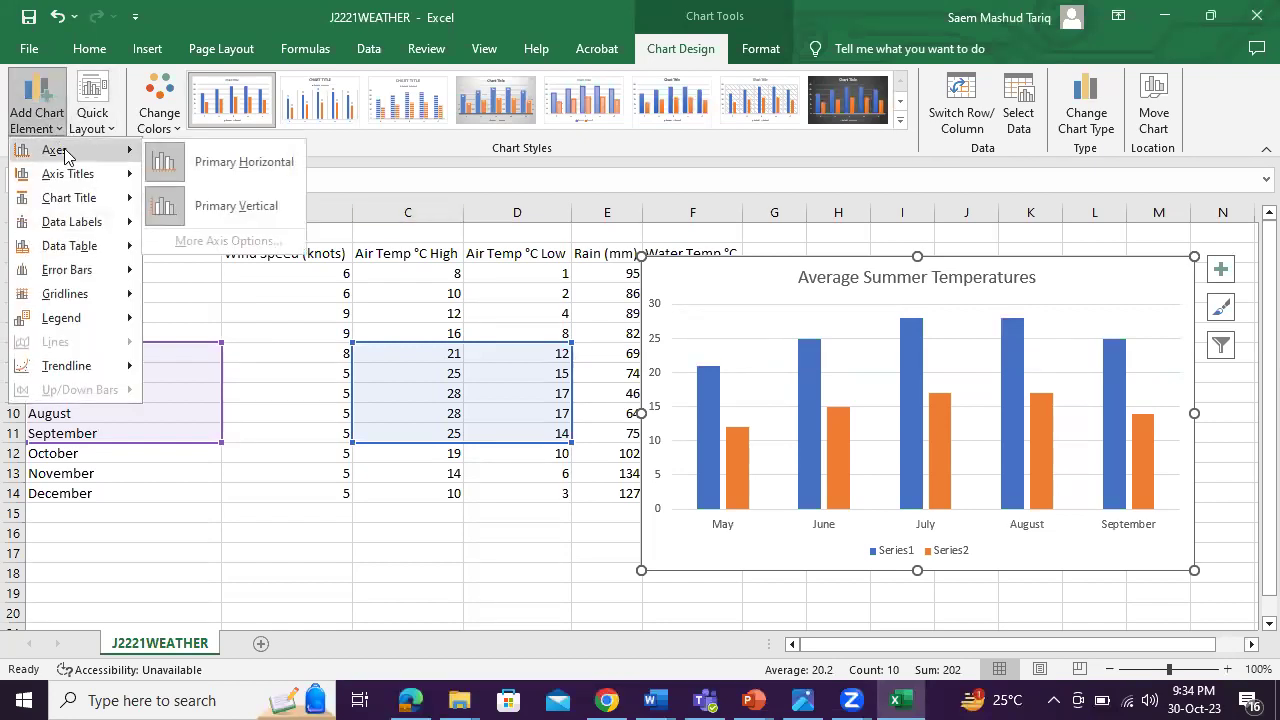
pyautogui.moveTo(86, 180)
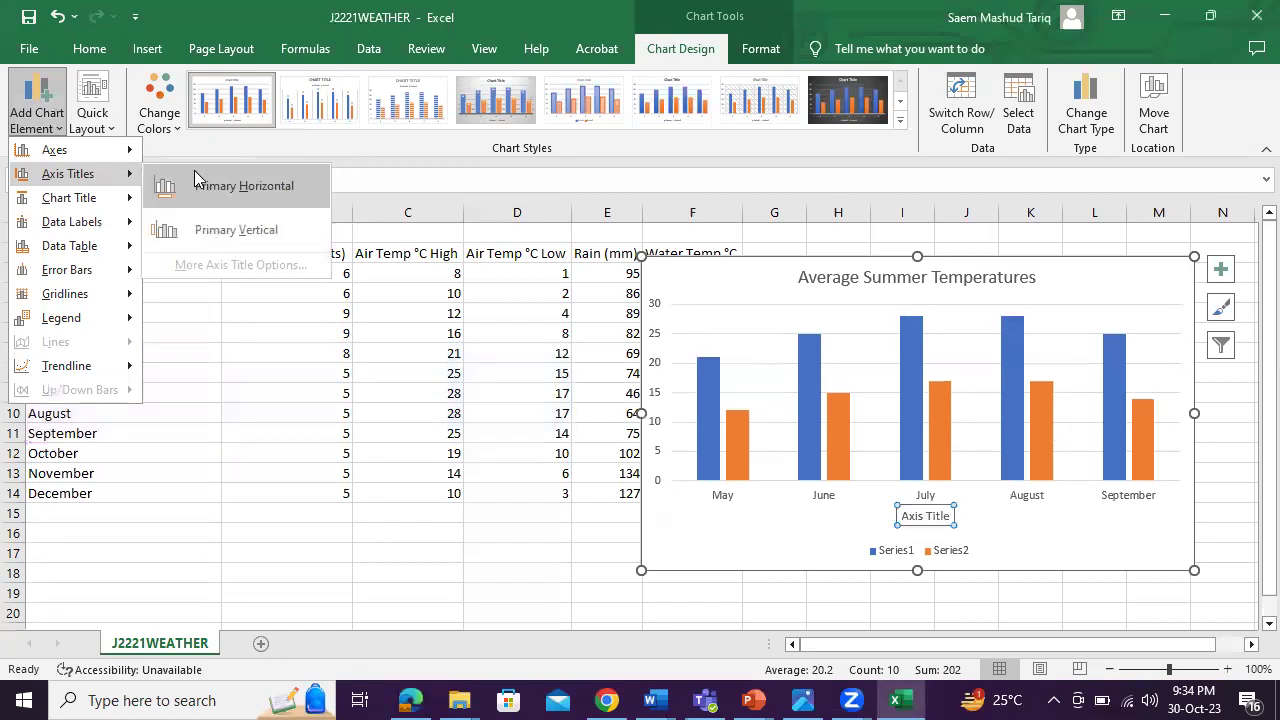
pyautogui.click(206, 220)
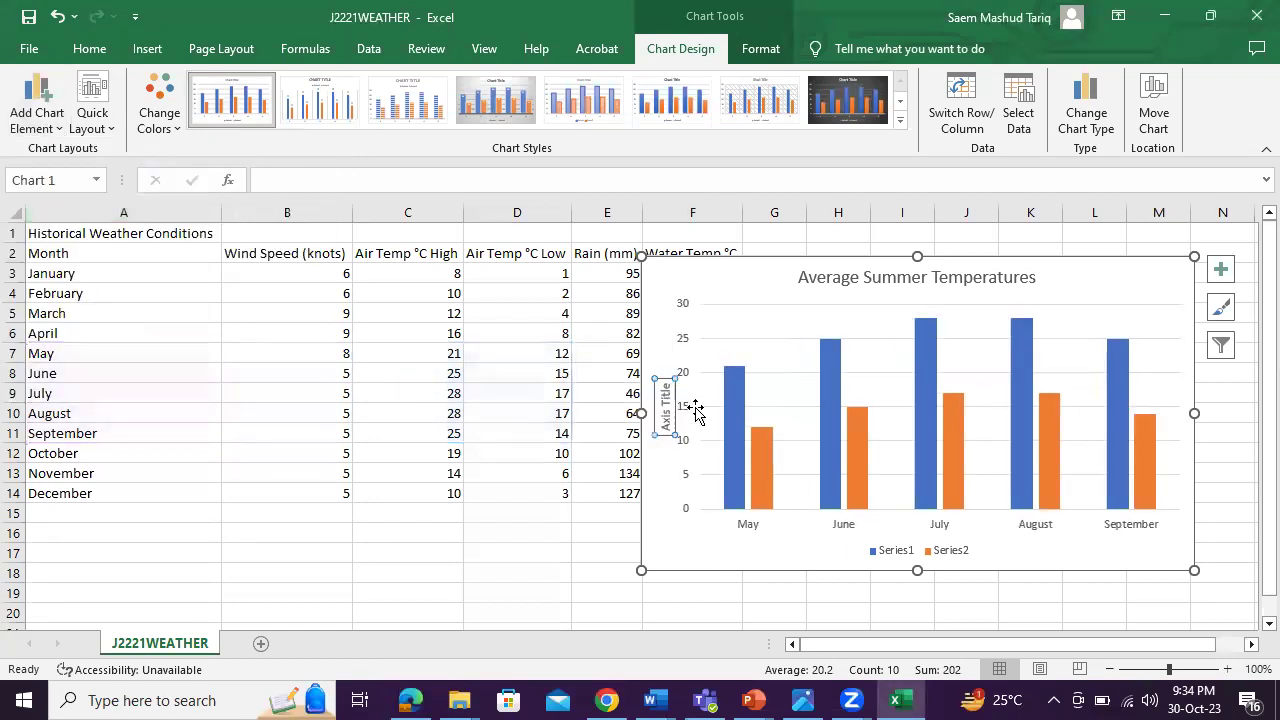
pyautogui.moveTo(670, 383); pyautogui.dragTo(668, 430)
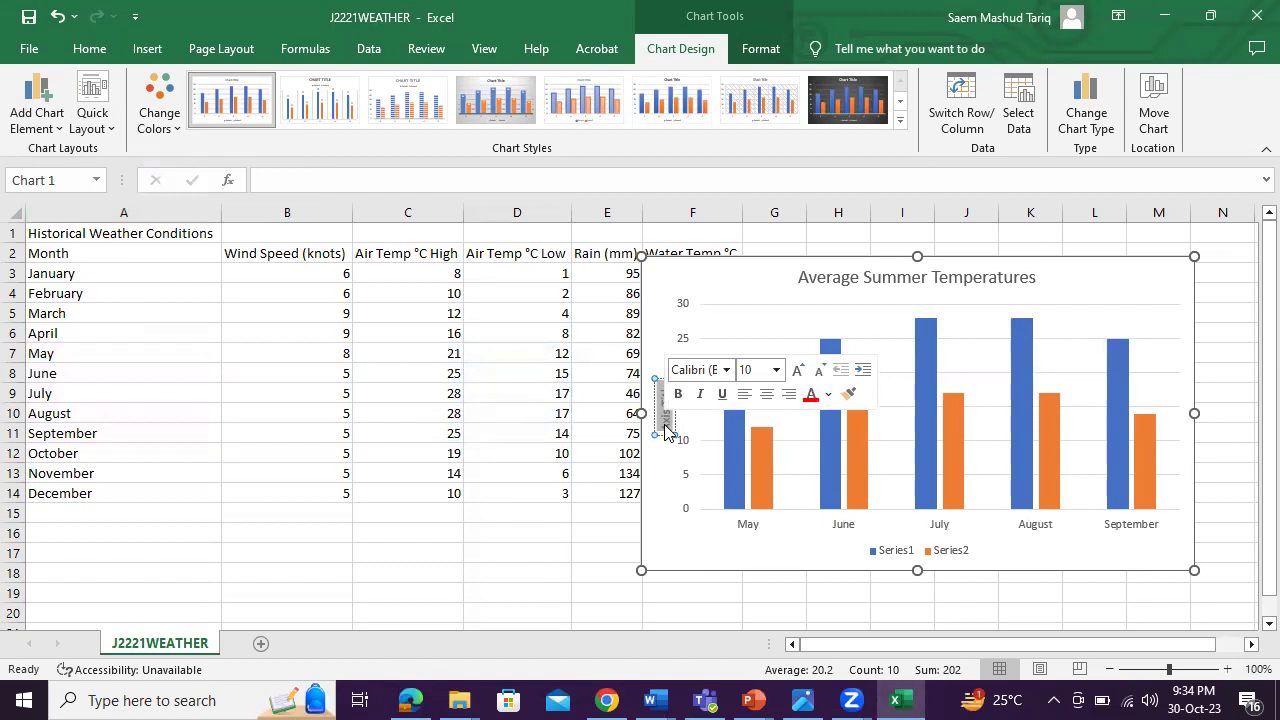
pyautogui.hotkey('ctrl', 'v')
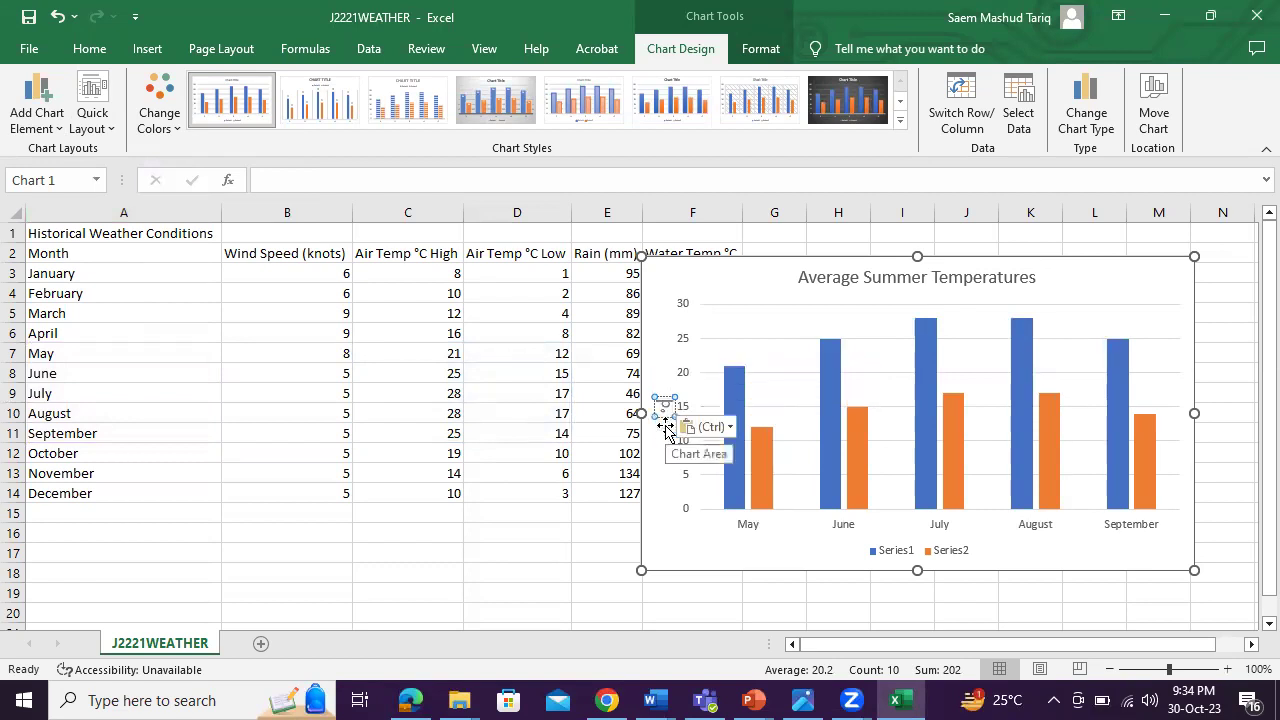
pyautogui.click(655, 508)
# Copy 'Months' from the question and add it as the horizontal category axis title
pyautogui.click(411, 700)
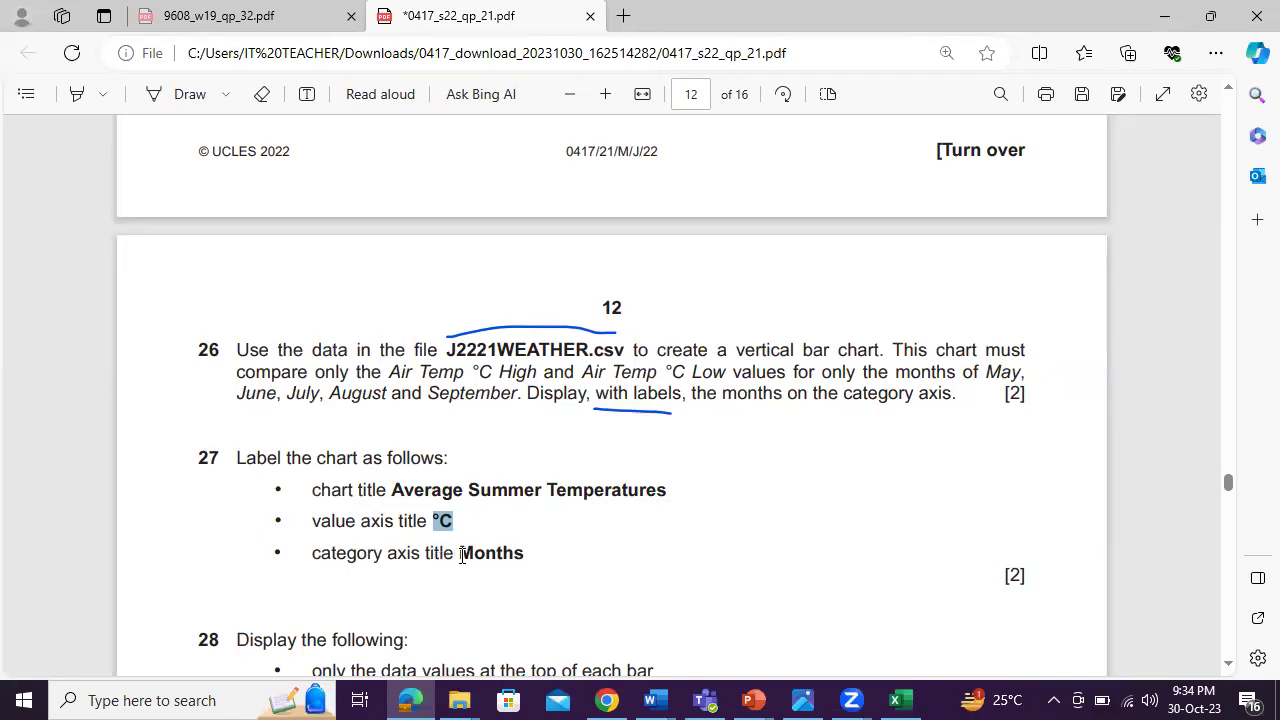
pyautogui.moveTo(461, 556); pyautogui.dragTo(525, 556)
pyautogui.hotkey('ctrl', 'c')
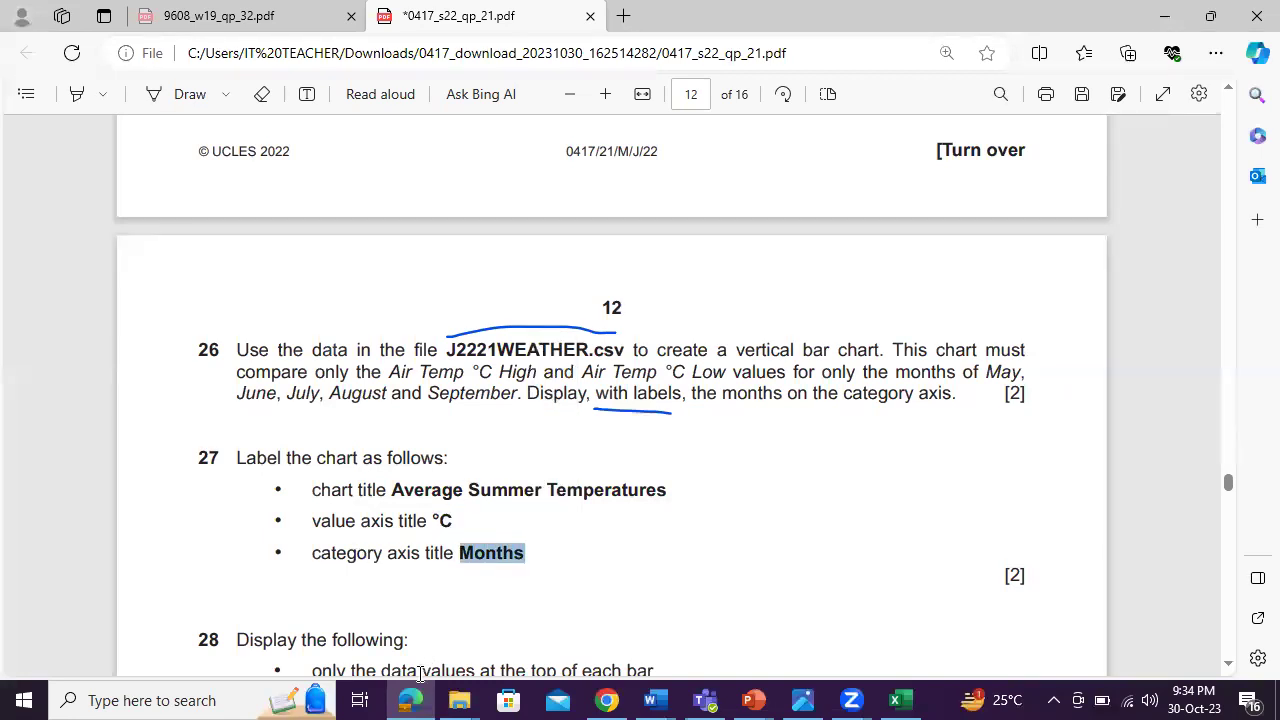
pyautogui.click(411, 700)
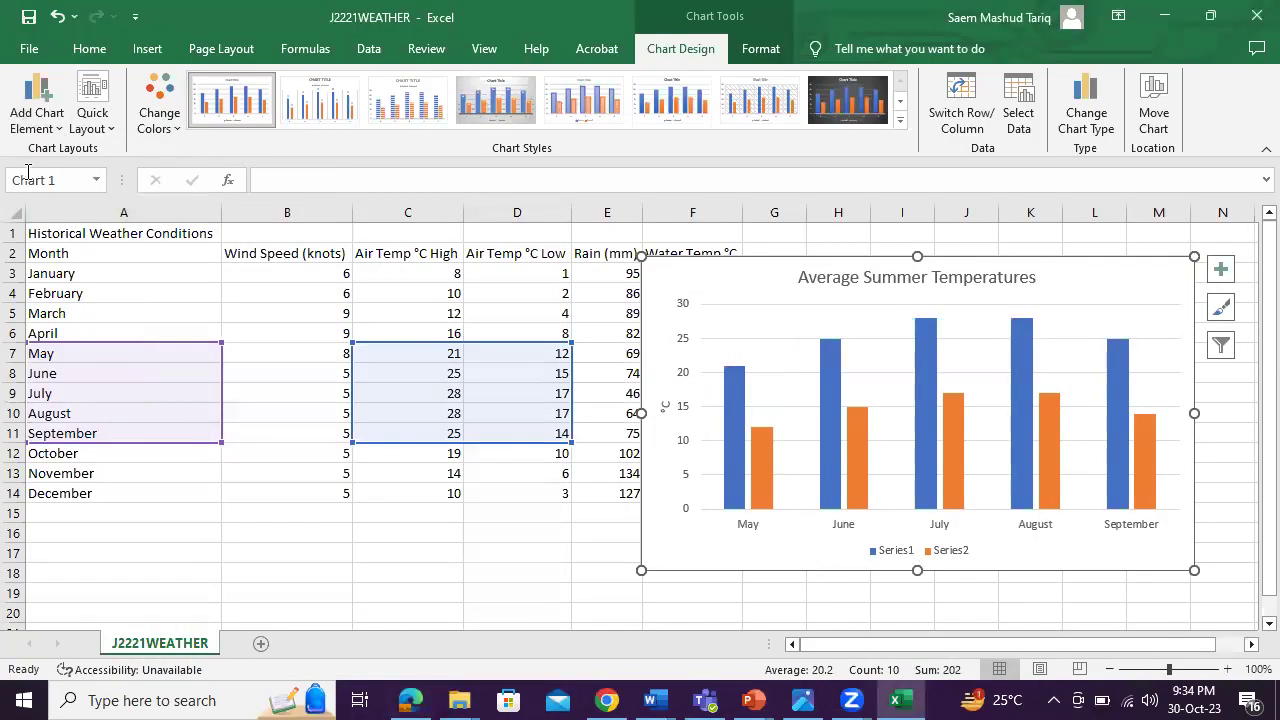
pyautogui.click(42, 122)
pyautogui.moveTo(65, 173)
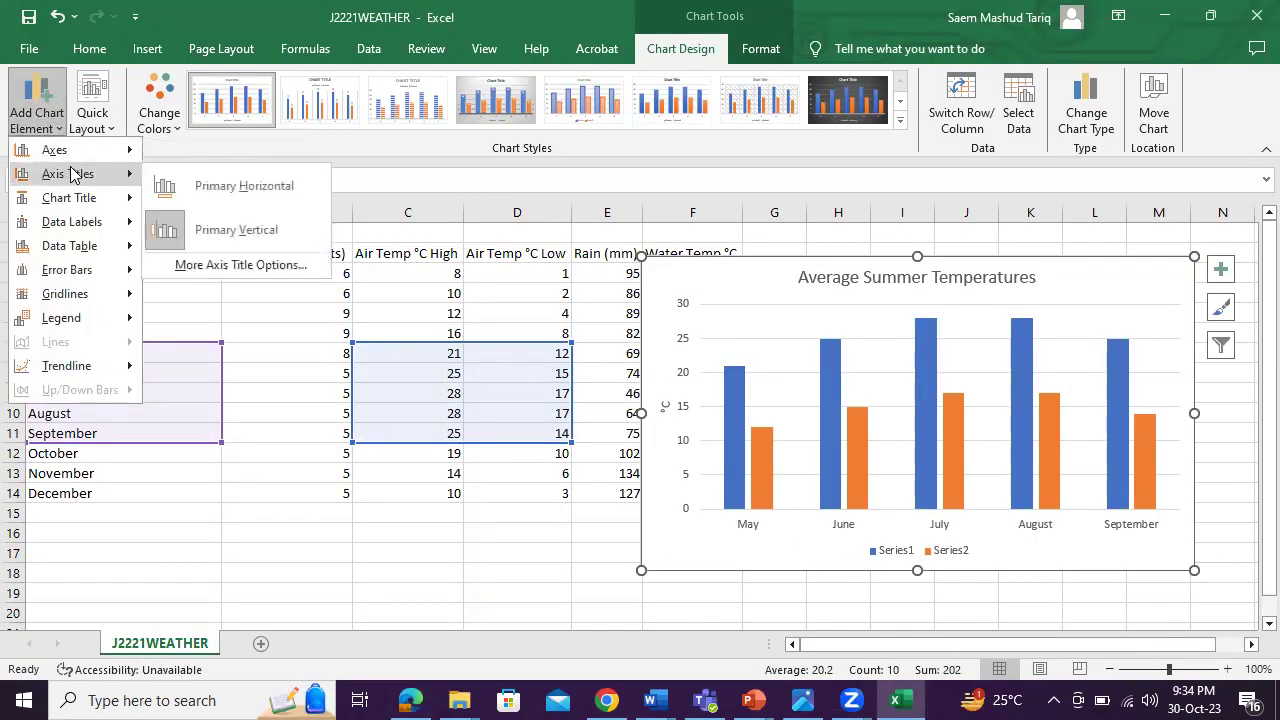
pyautogui.click(203, 180)
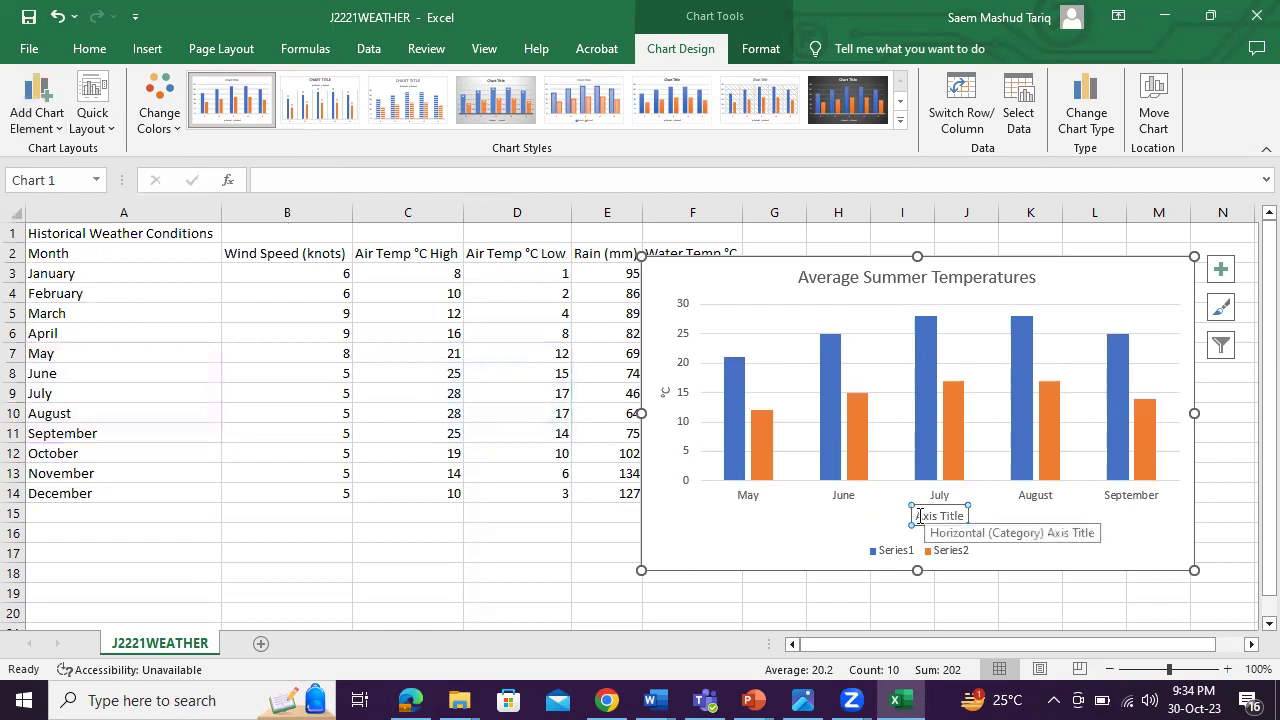
pyautogui.tripleClick(930, 515)
pyautogui.rightClick(955, 518)
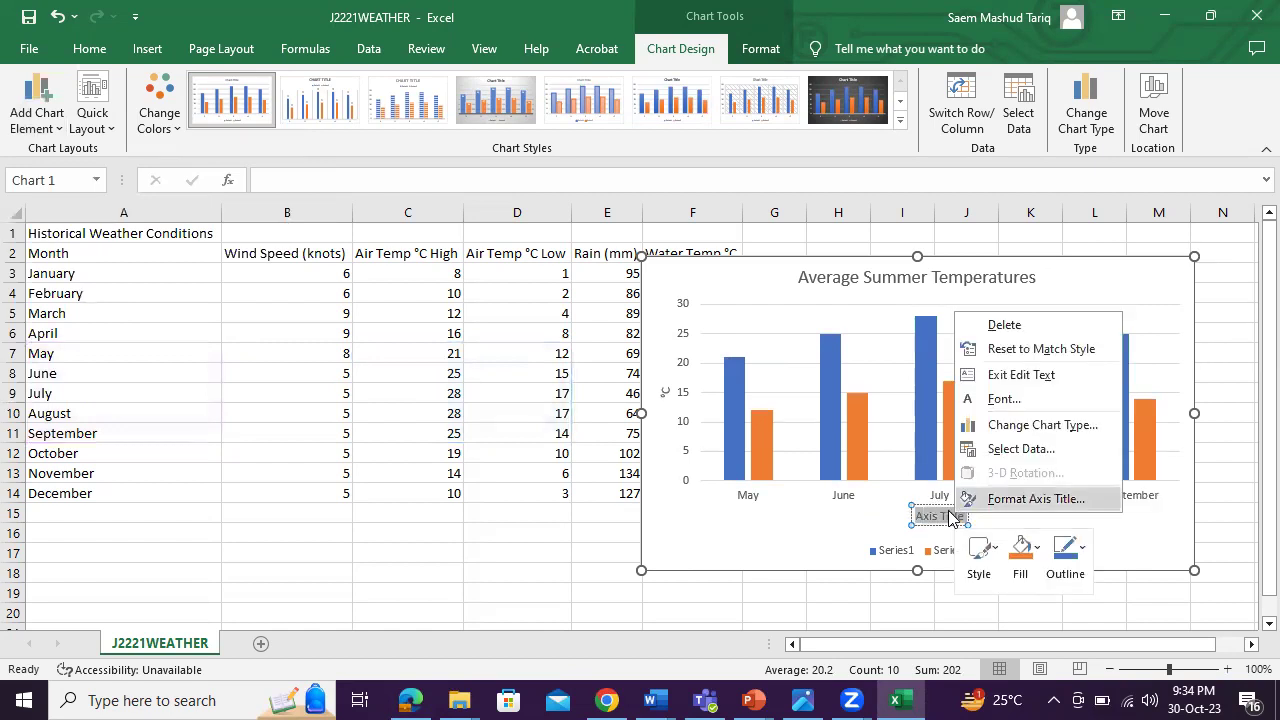
pyautogui.press('Escape')
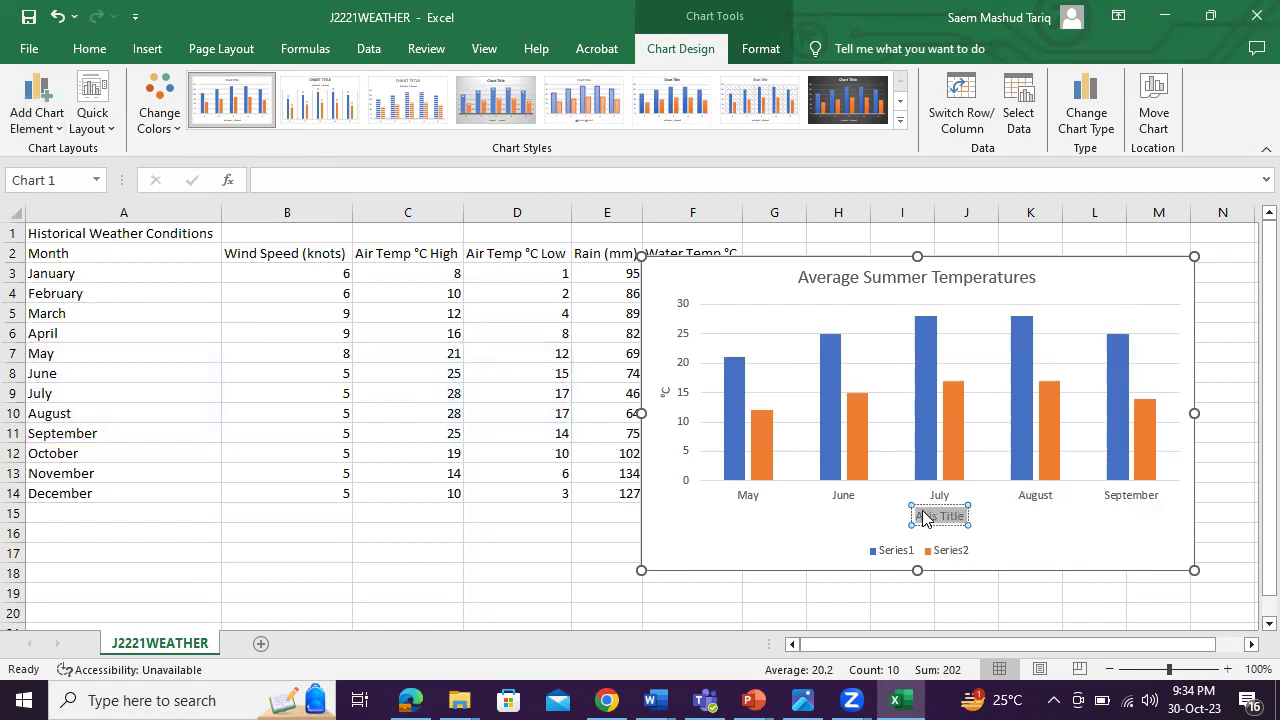
pyautogui.hotkey('ctrl', 'v')
pyautogui.click(814, 557)
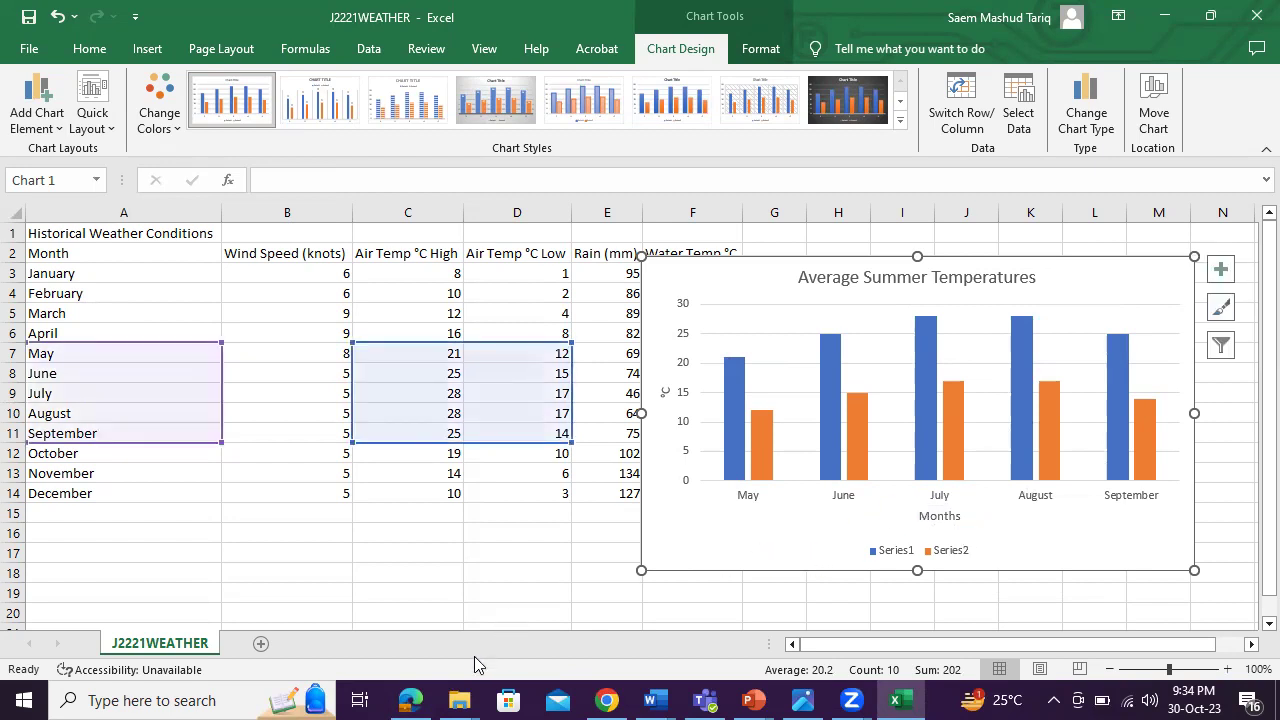
pyautogui.click(410, 700)
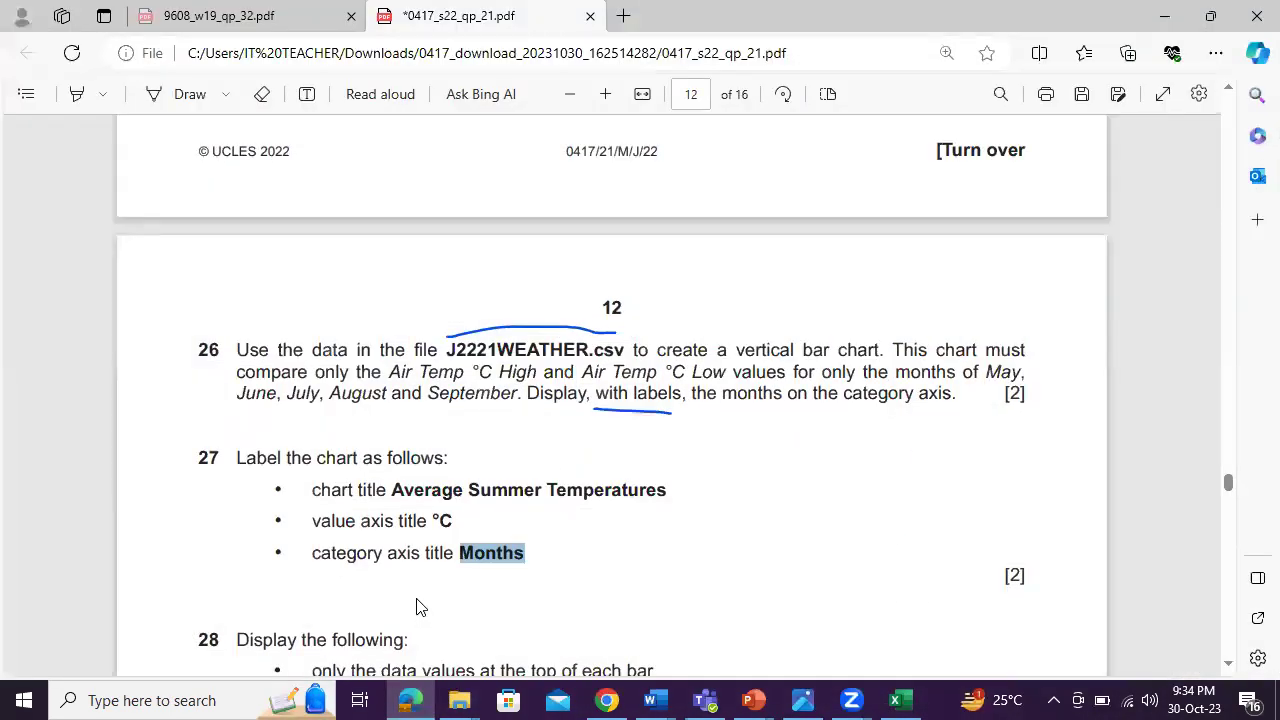
pyautogui.scroll(-3, 420, 607)
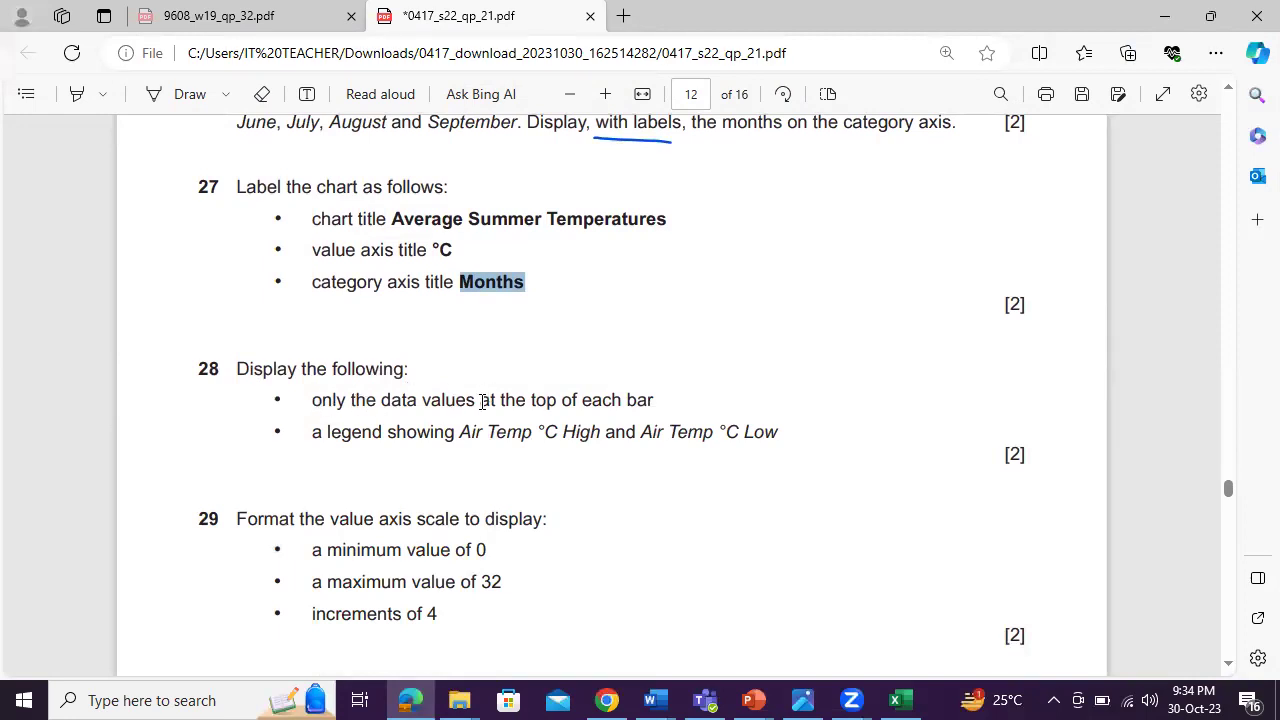
# Apply the chart style that shows data values above each bar
pyautogui.click(410, 700)
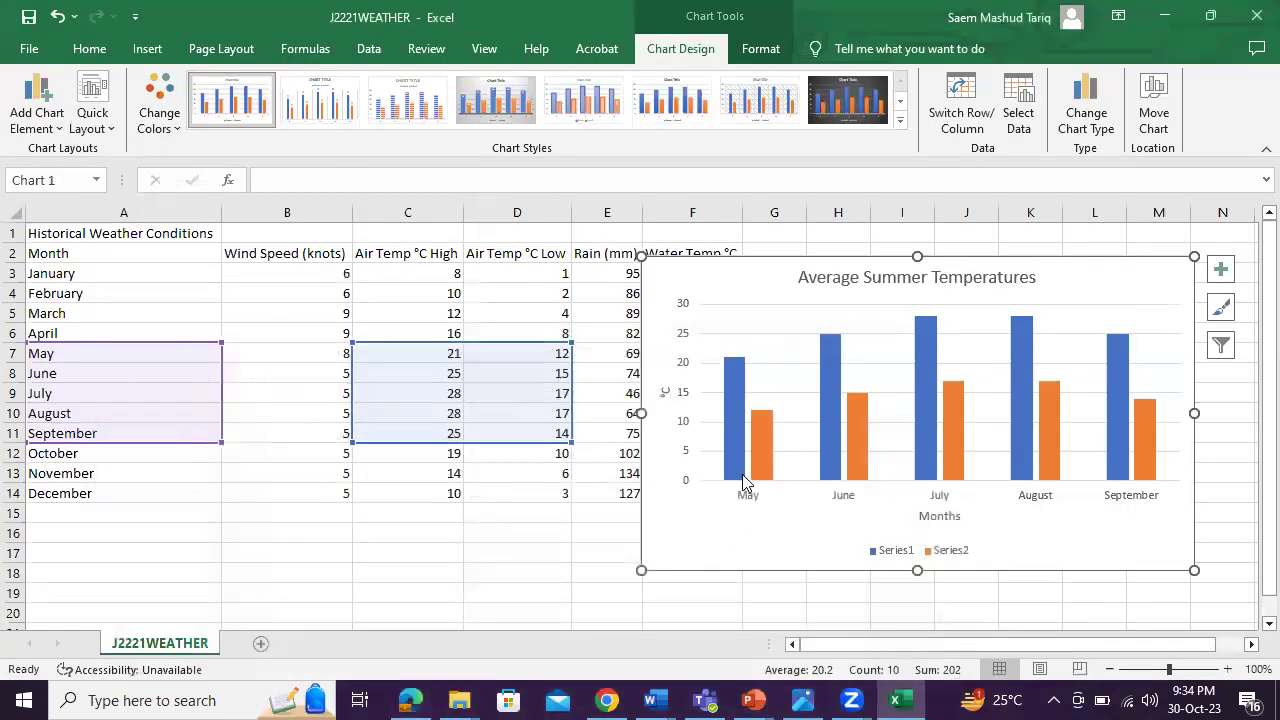
pyautogui.click(739, 421)
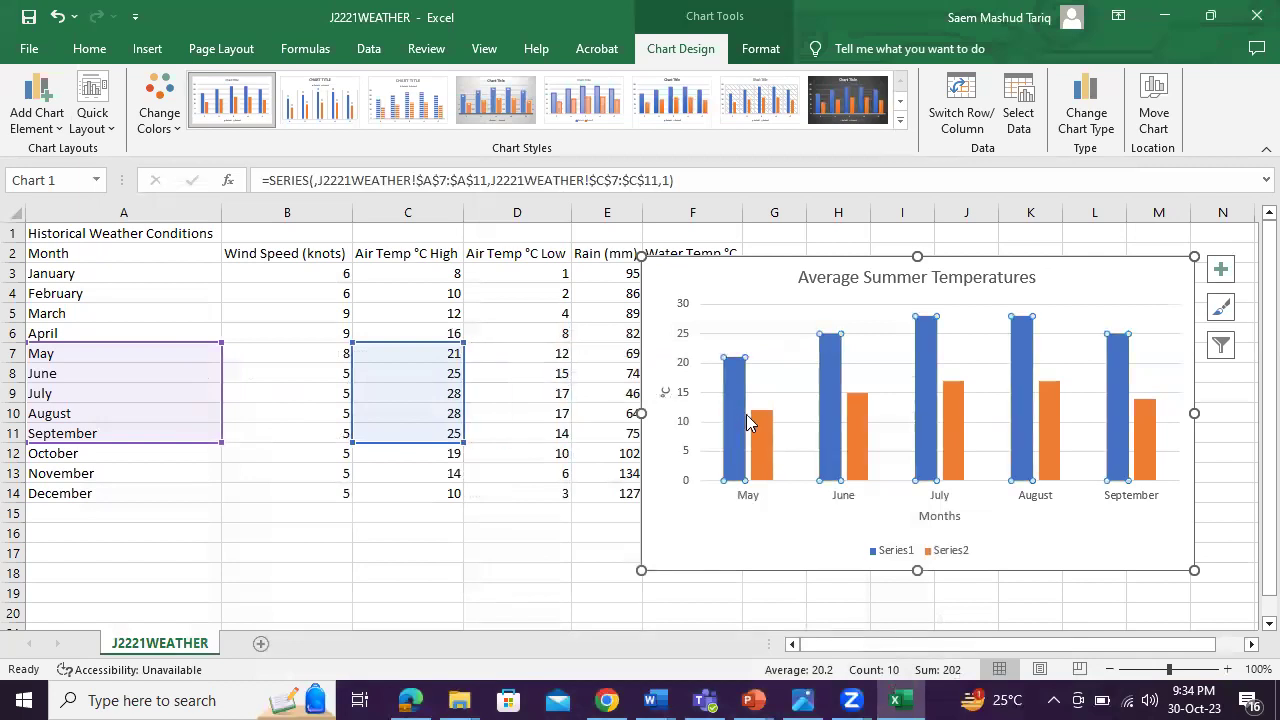
pyautogui.click(764, 457)
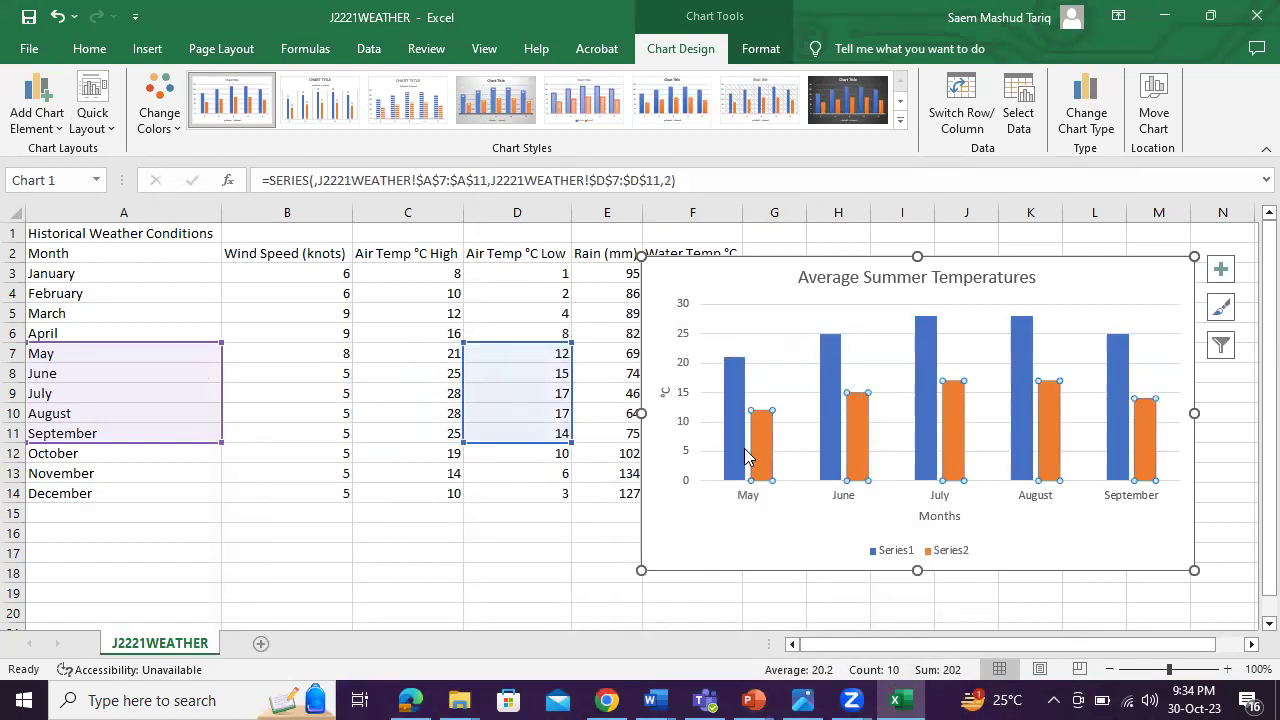
pyautogui.click(732, 441)
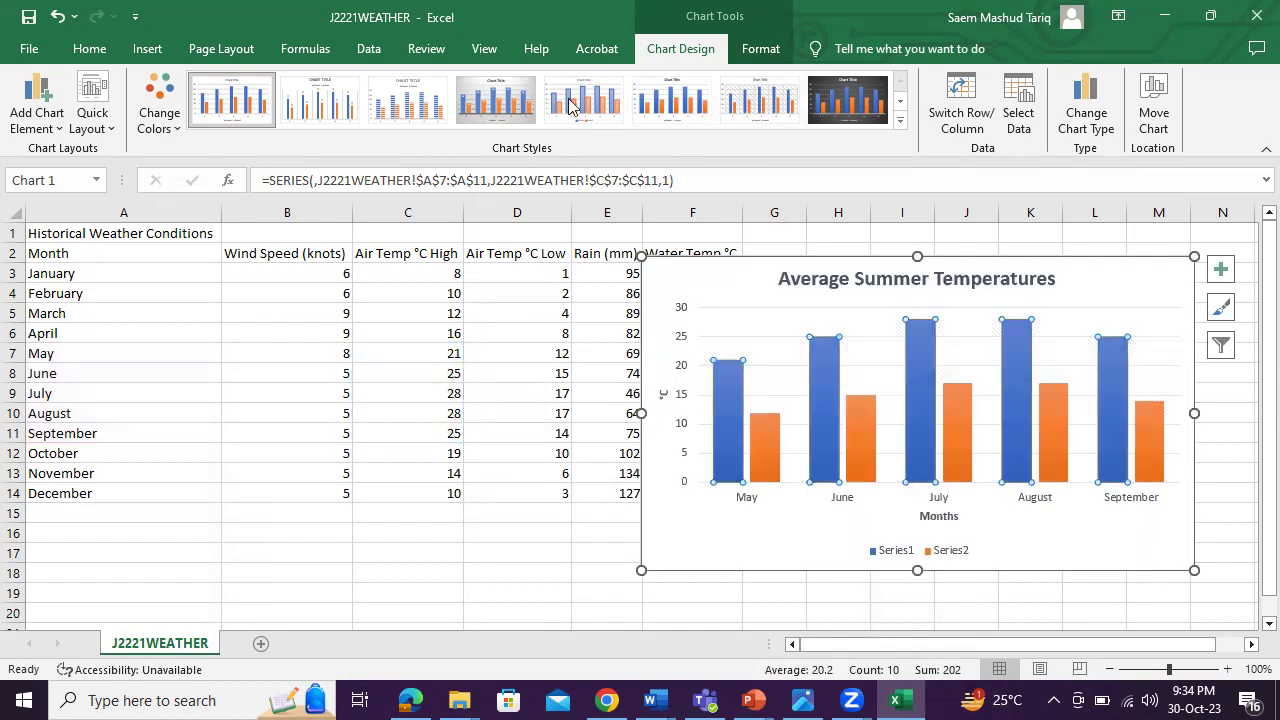
pyautogui.click(900, 122)
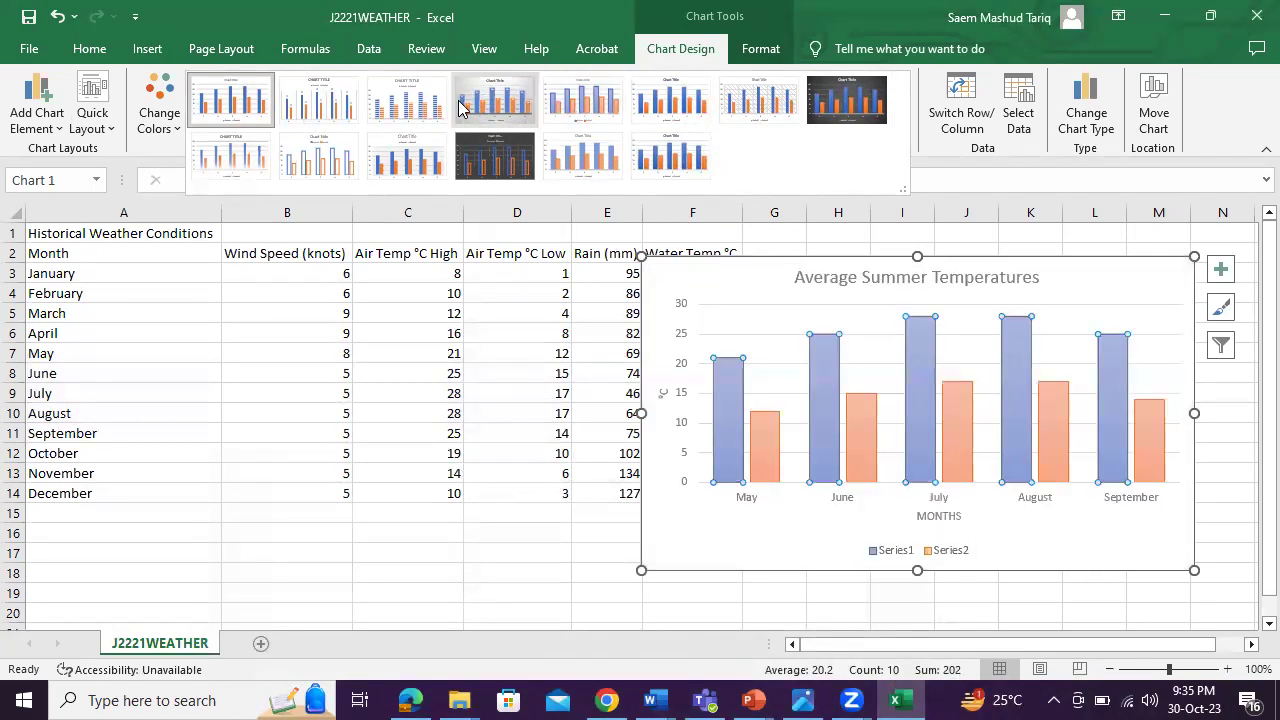
pyautogui.click(311, 106)
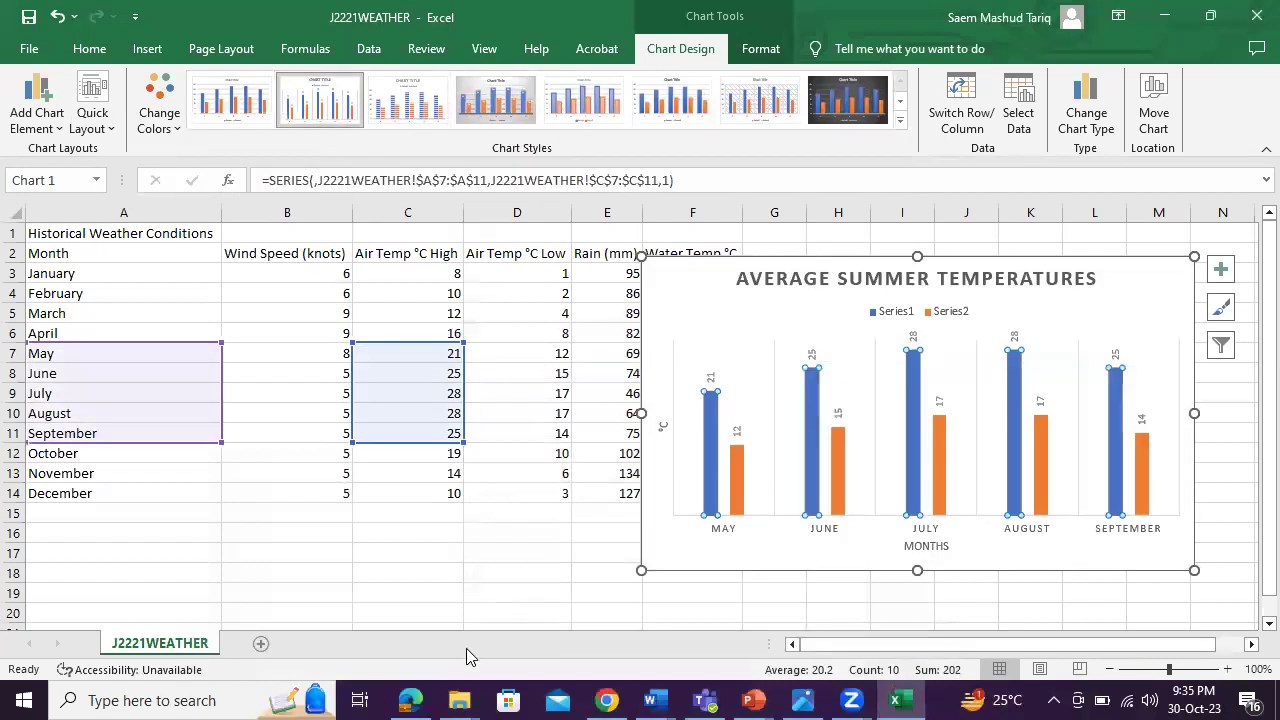
# Copy 'Air Temp °C High' from the exam question
pyautogui.click(420, 699)
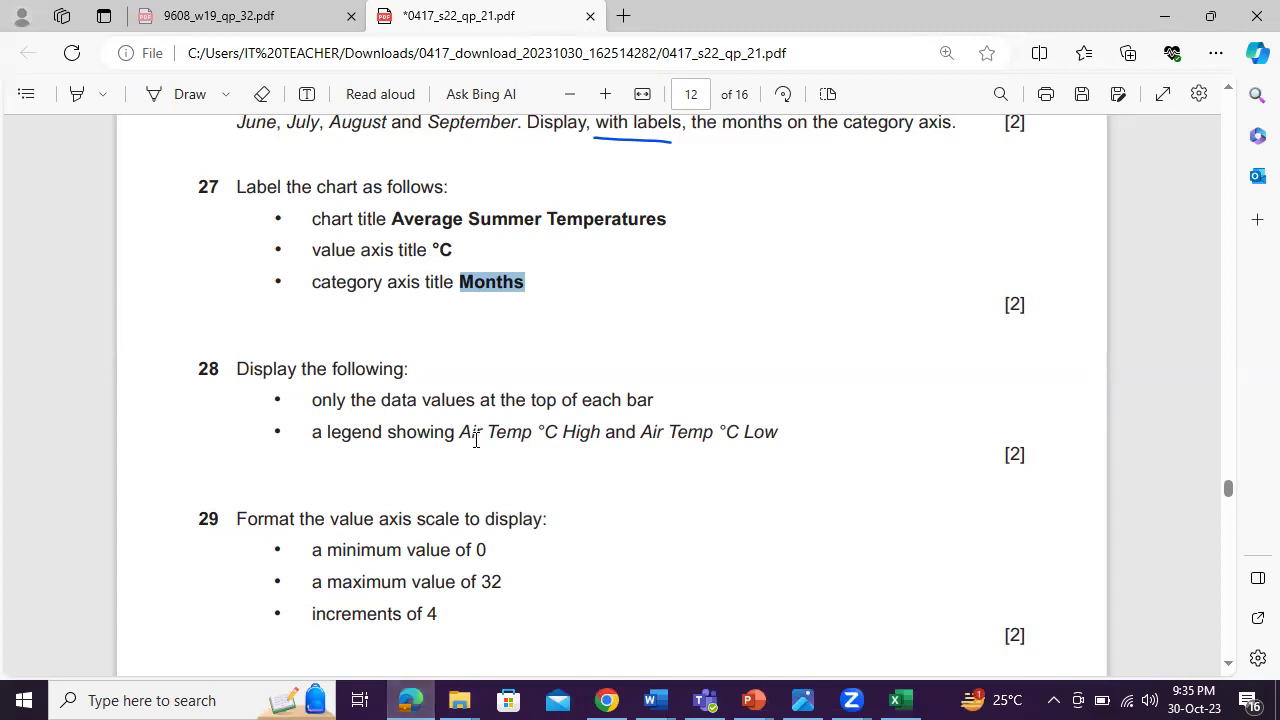
pyautogui.moveTo(476, 433); pyautogui.dragTo(598, 430)
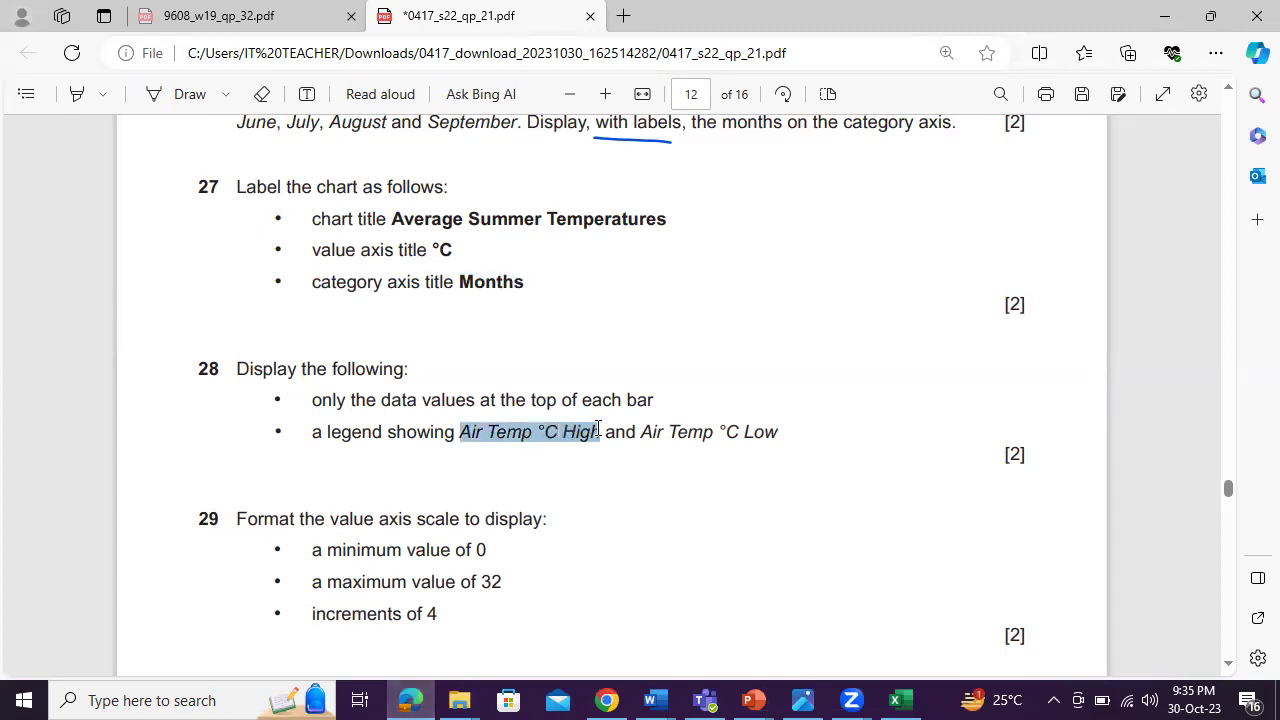
pyautogui.click(631, 226)
pyautogui.click(410, 700)
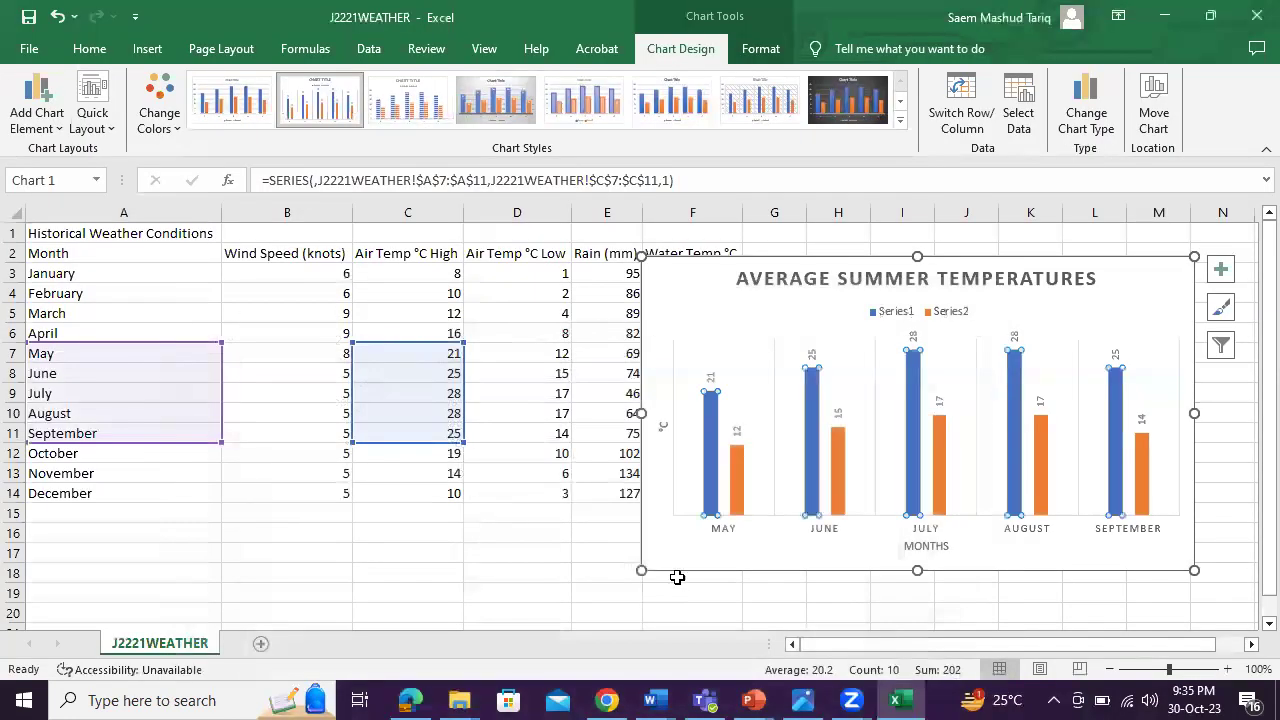
# Rename Series1 to 'Air Temp °C High' in the chart's data source settings
pyautogui.click(903, 313)
pyautogui.click(900, 312)
pyautogui.rightClick(898, 311)
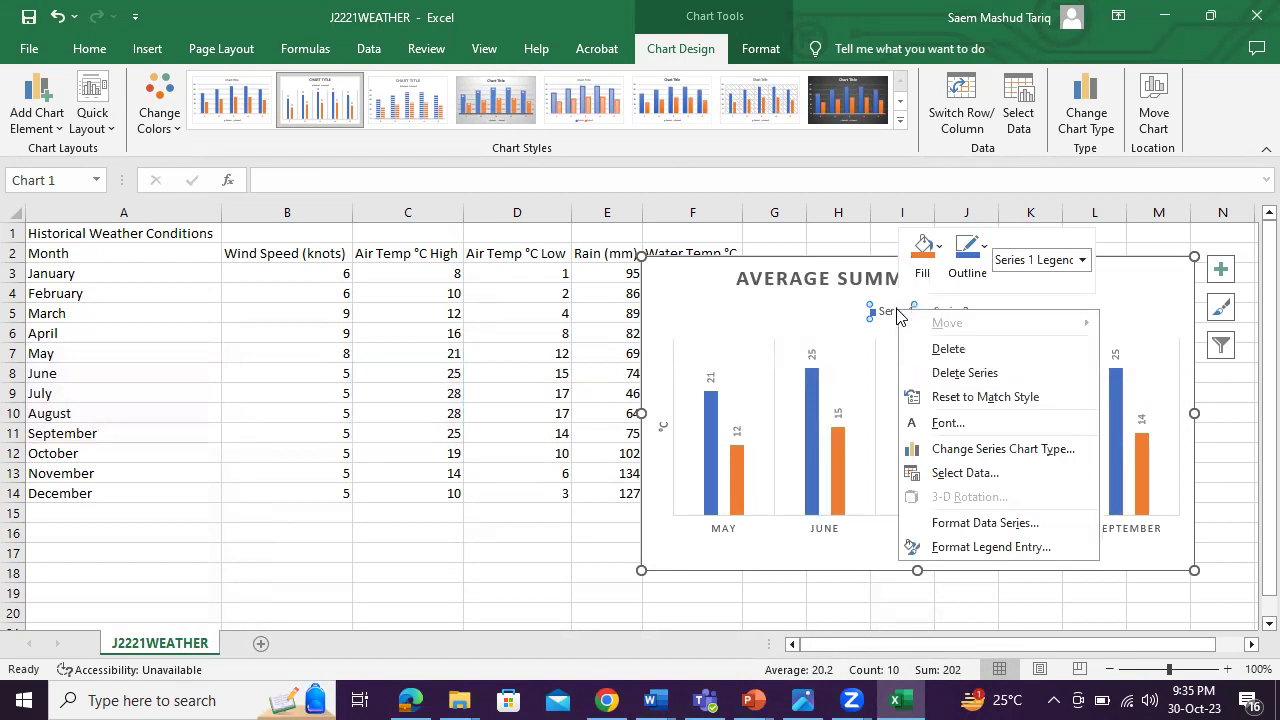
pyautogui.click(985, 474)
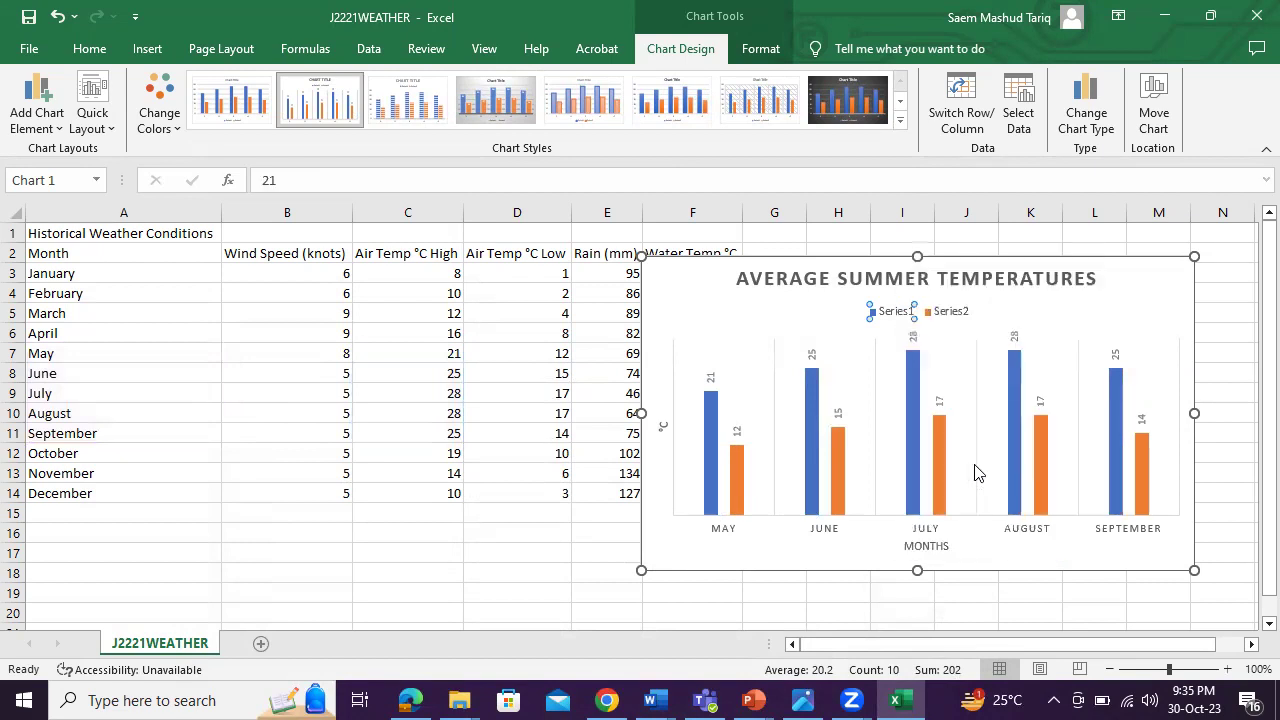
pyautogui.click(558, 418)
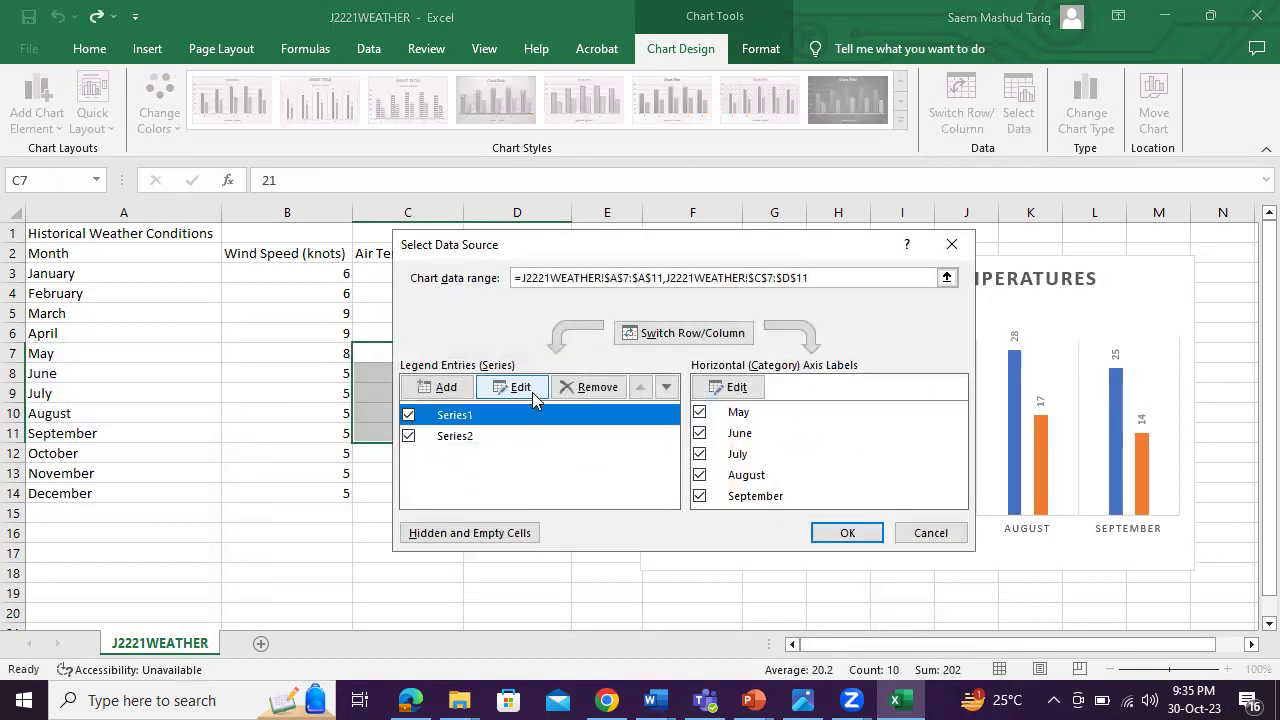
pyautogui.moveTo(719, 258); pyautogui.dragTo(448, 214)
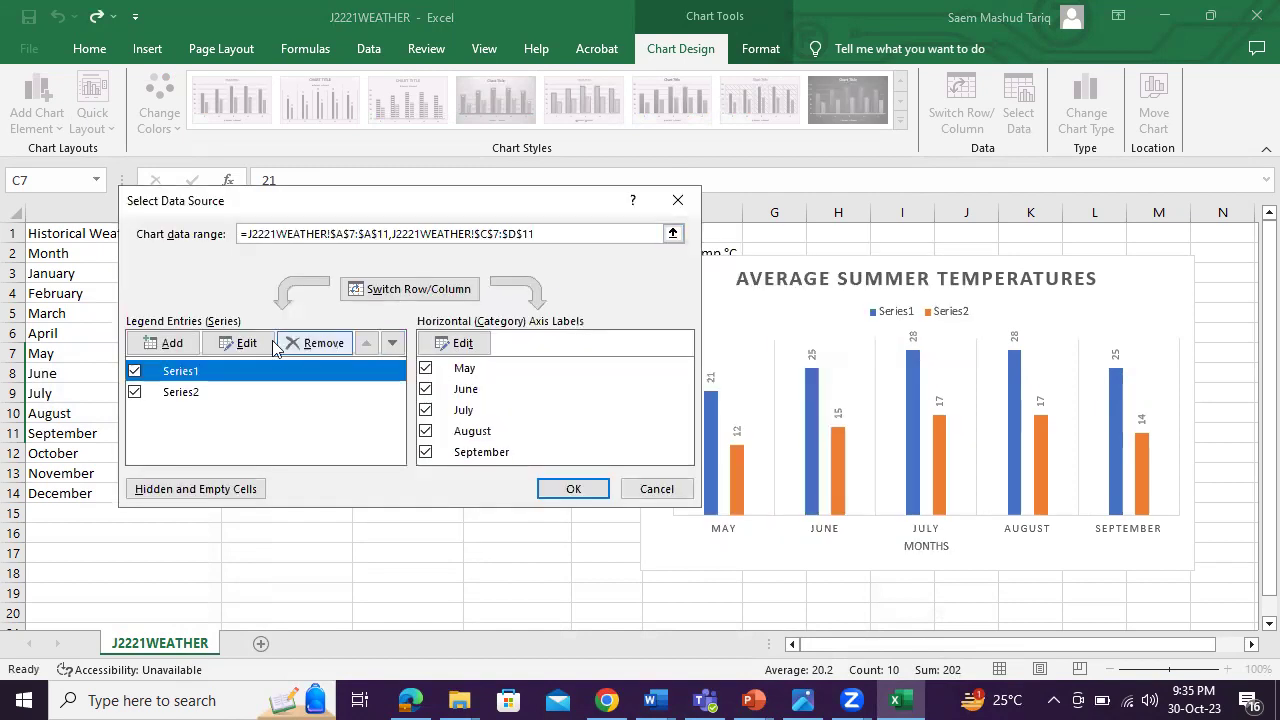
pyautogui.click(250, 342)
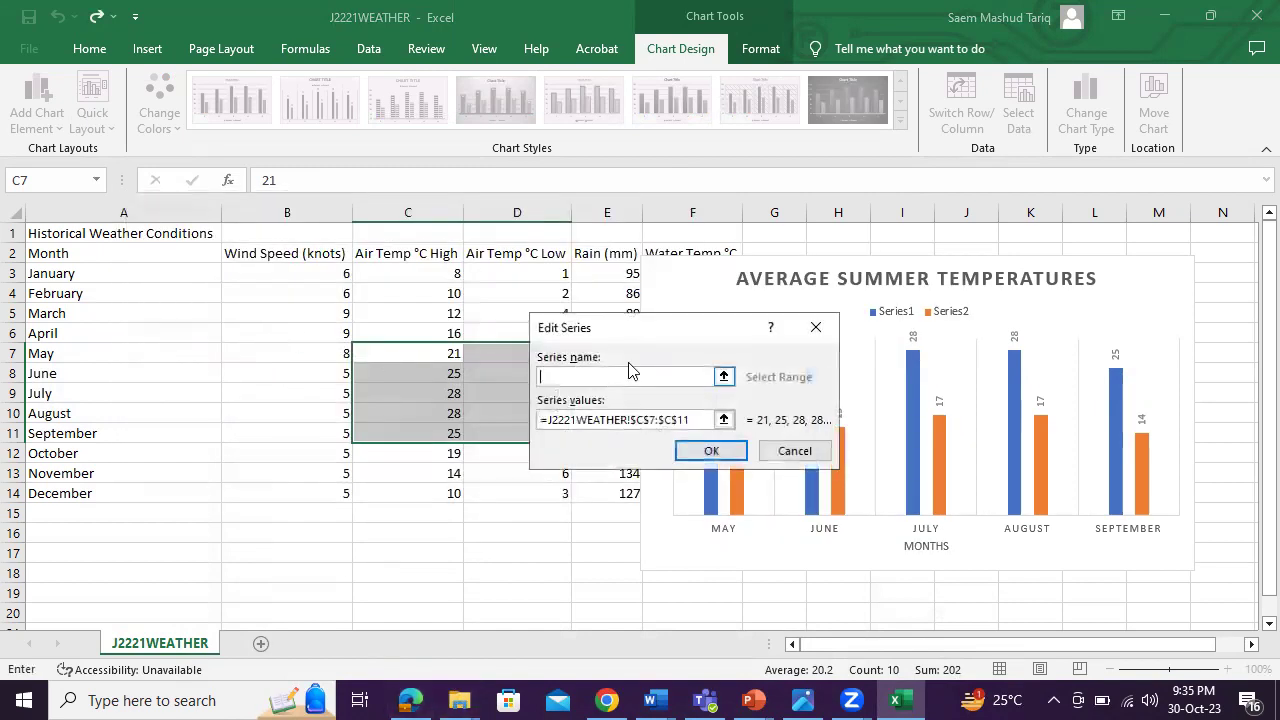
pyautogui.rightClick(618, 376)
pyautogui.click(650, 443)
pyautogui.click(711, 451)
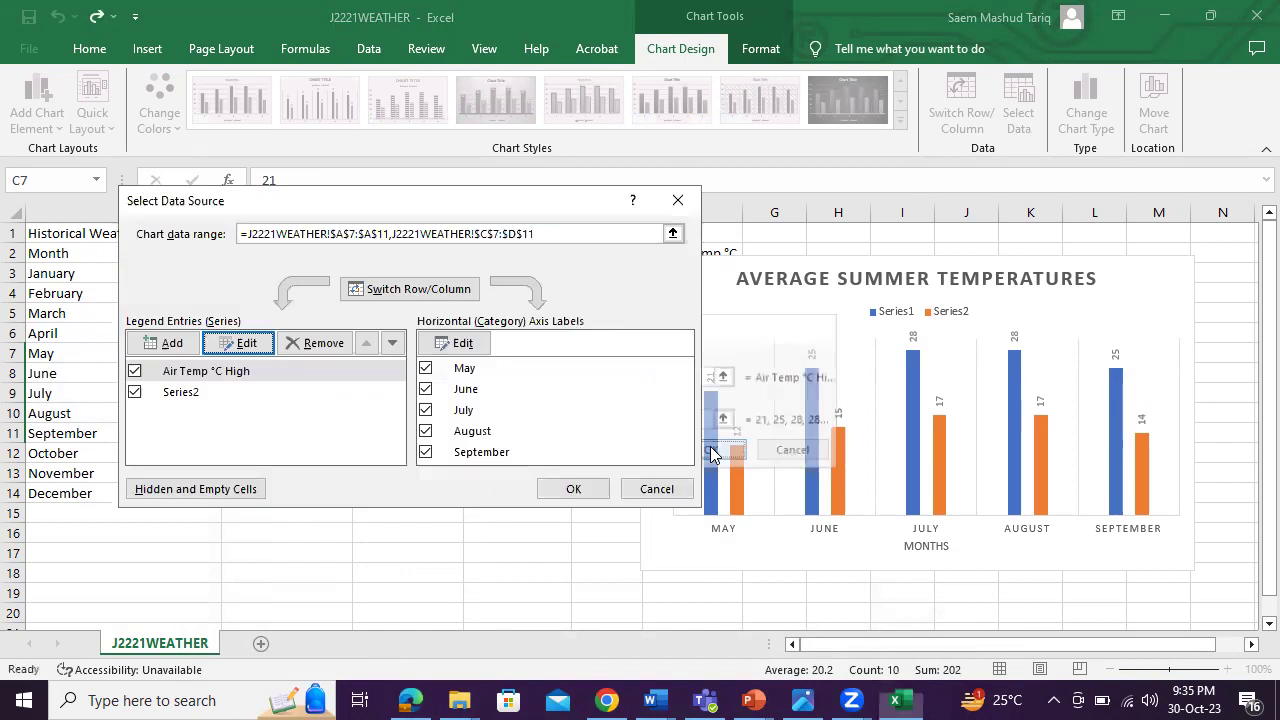
# Copy 'Air Temp °C Low' from the question and rename Series2 to it
pyautogui.click(573, 489)
pyautogui.click(412, 700)
pyautogui.moveTo(640, 432); pyautogui.dragTo(778, 435)
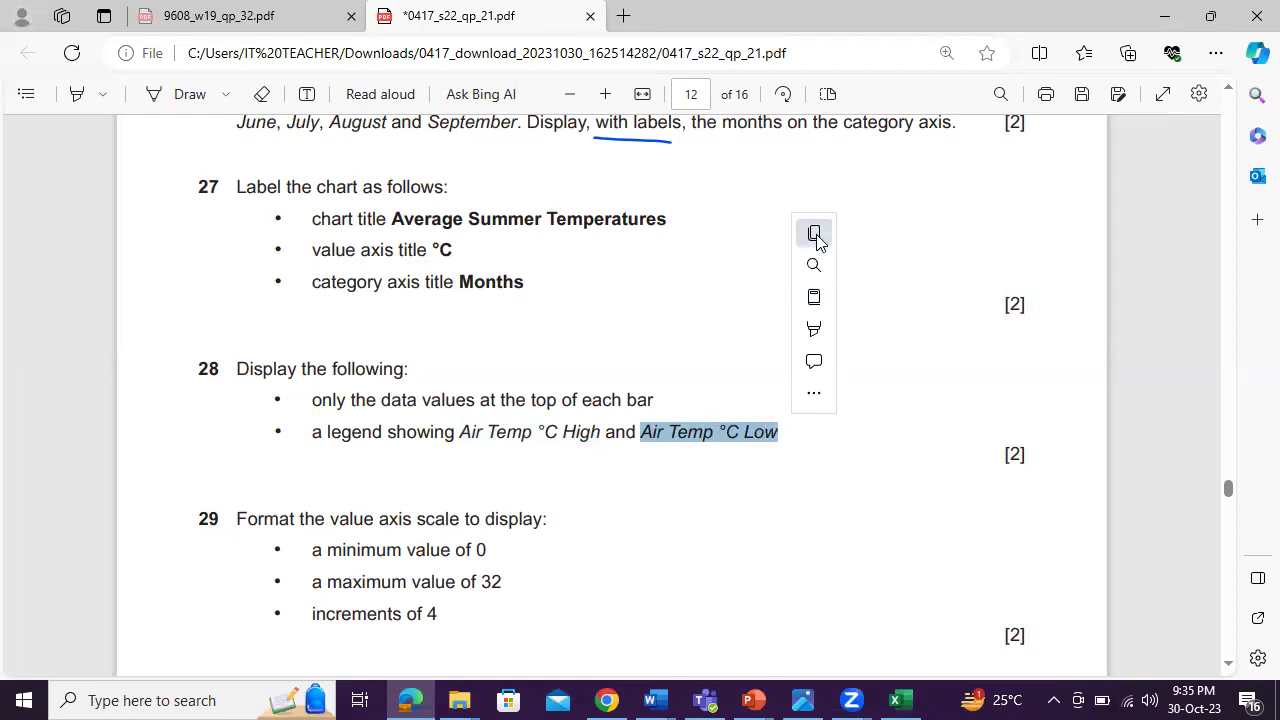
pyautogui.click(814, 234)
pyautogui.click(412, 700)
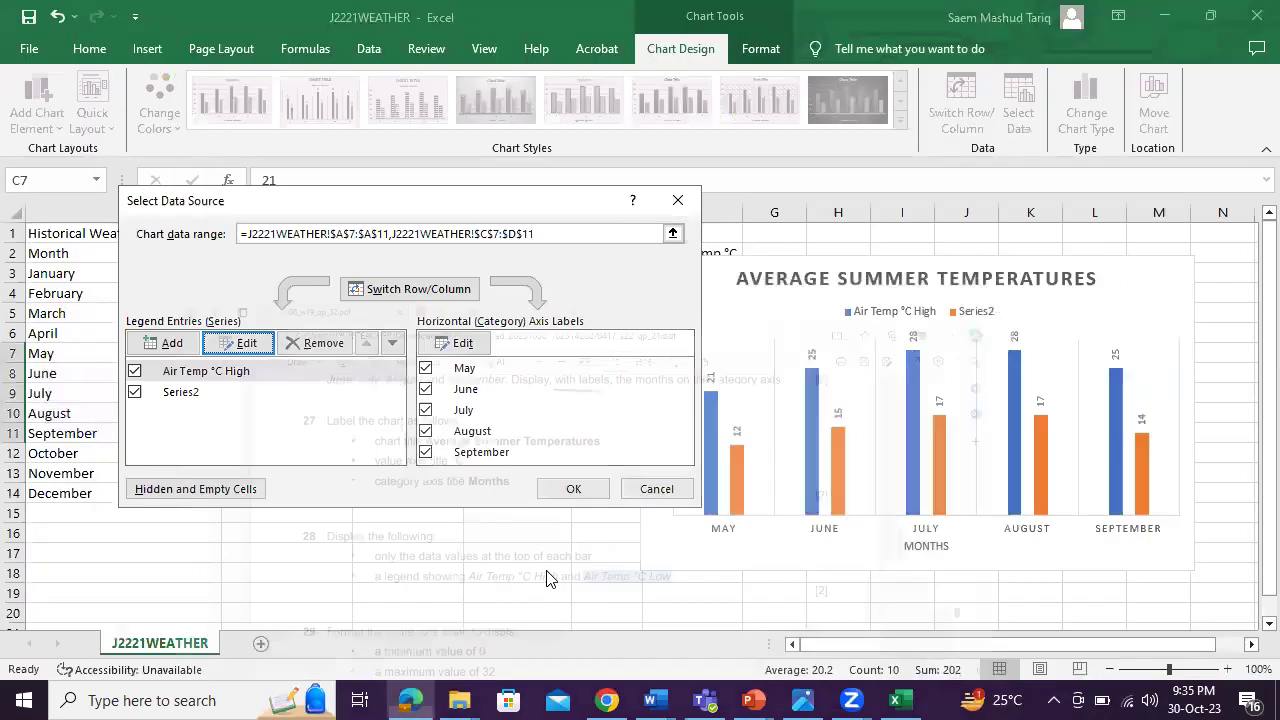
pyautogui.click(275, 394)
pyautogui.click(248, 345)
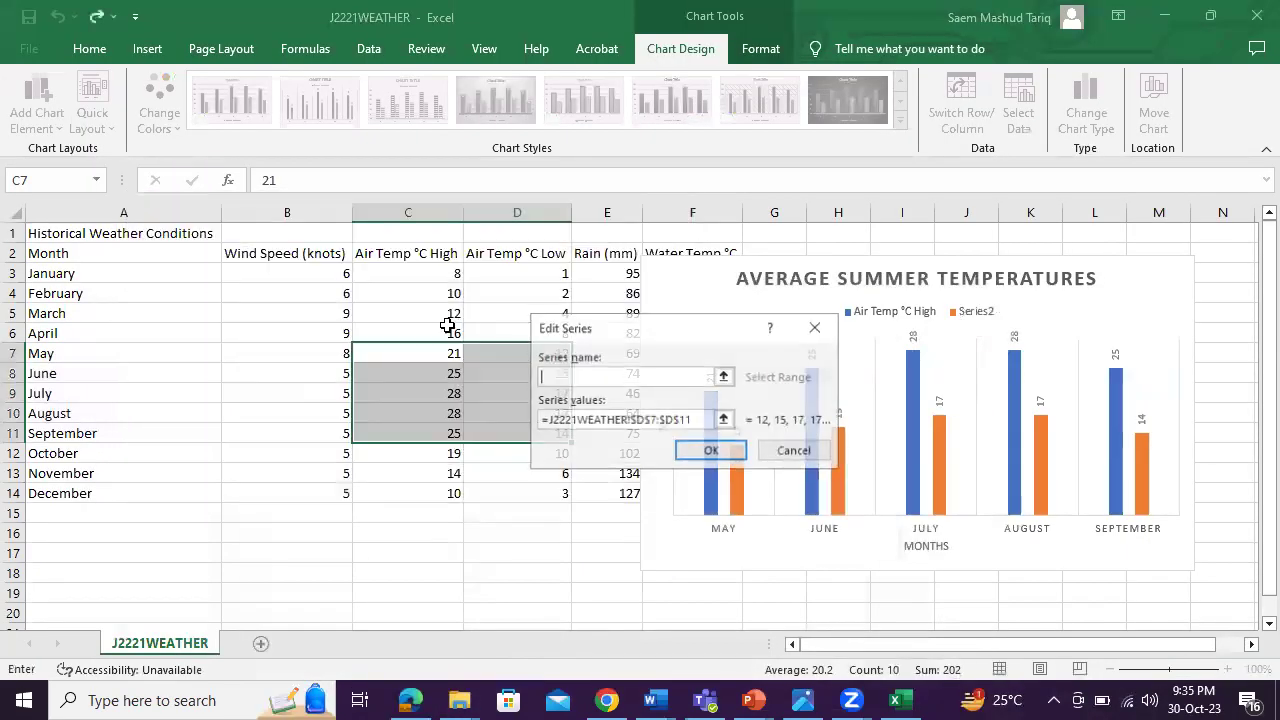
pyautogui.rightClick(572, 376)
pyautogui.click(617, 433)
pyautogui.click(711, 450)
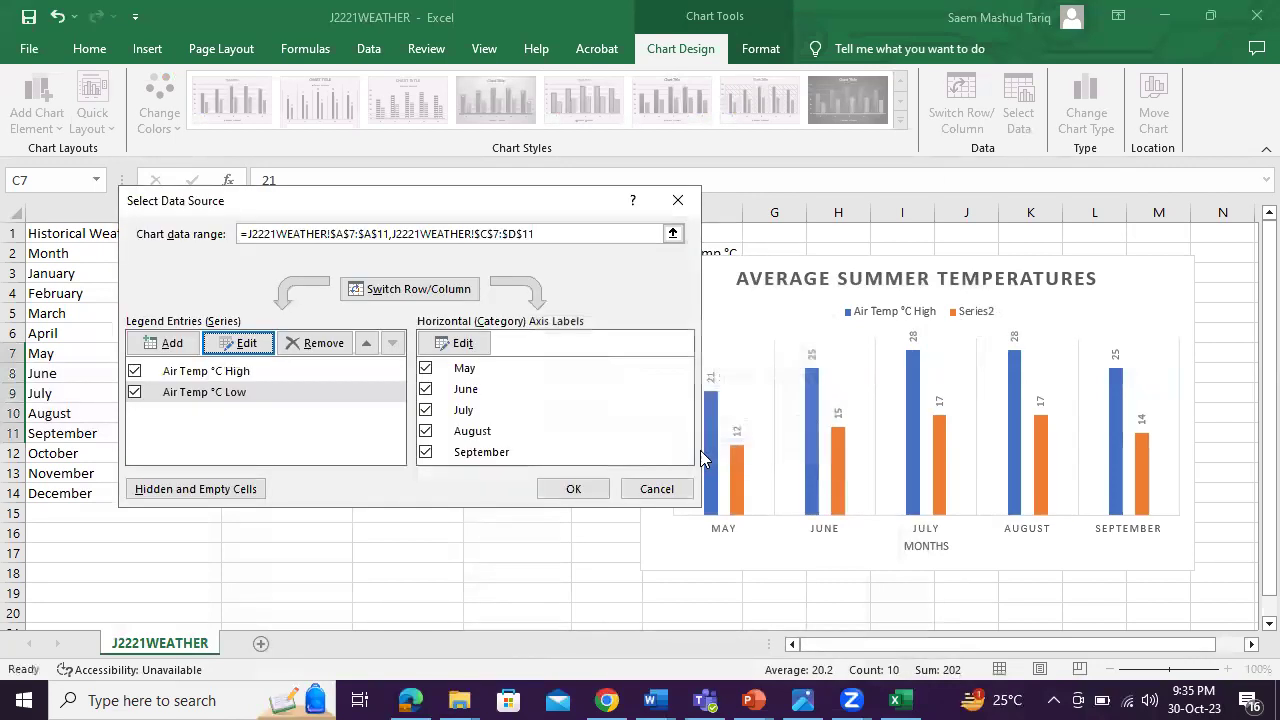
pyautogui.click(590, 486)
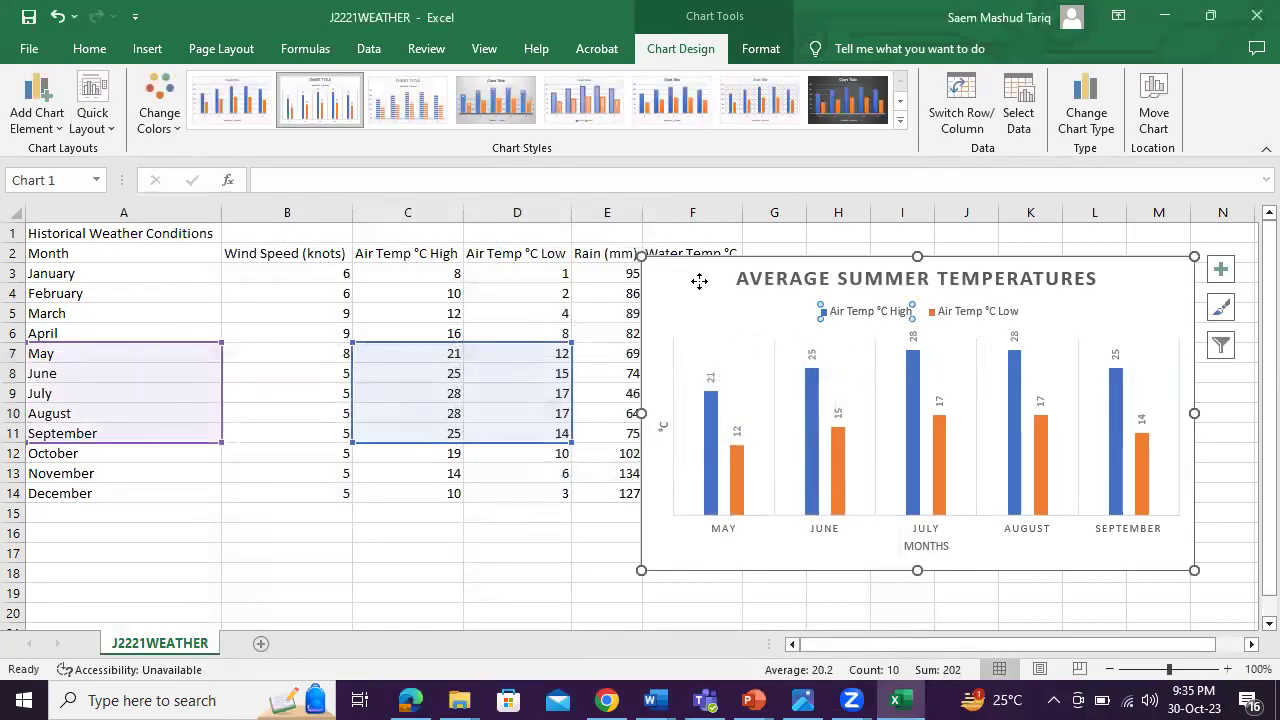
pyautogui.moveTo(605, 243); pyautogui.dragTo(606, 245)
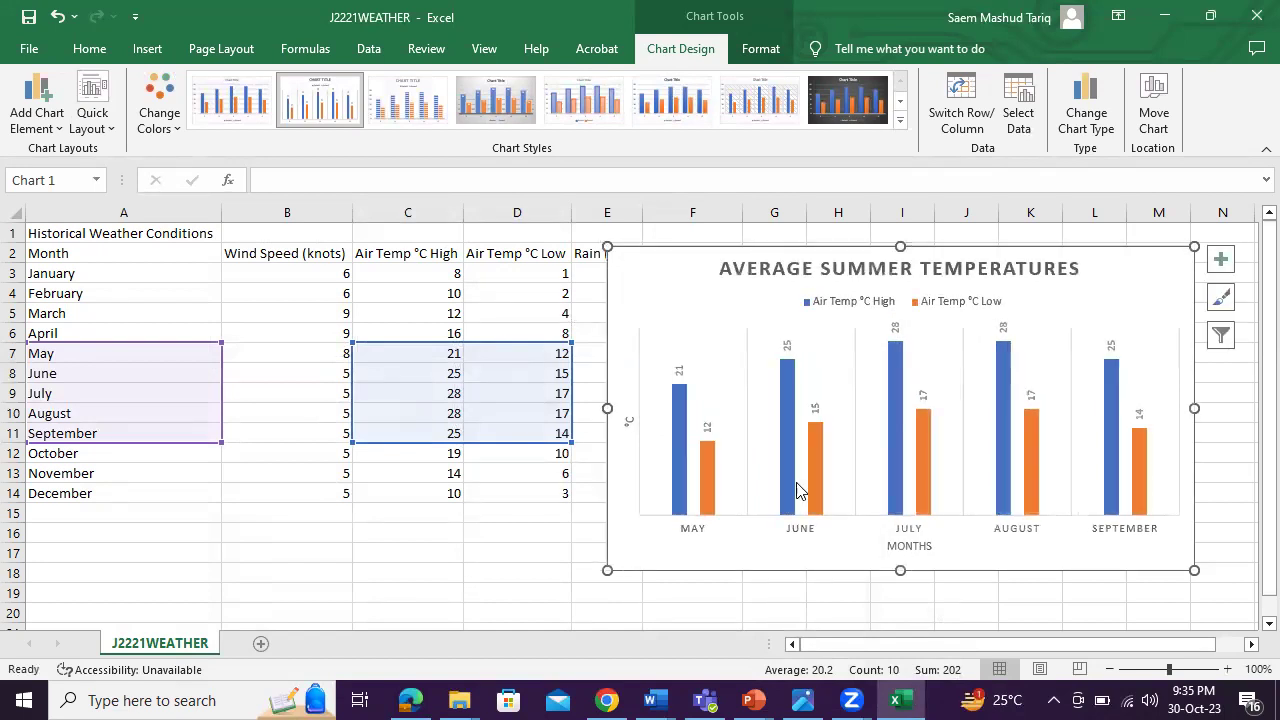
pyautogui.moveTo(607, 571); pyautogui.dragTo(575, 604)
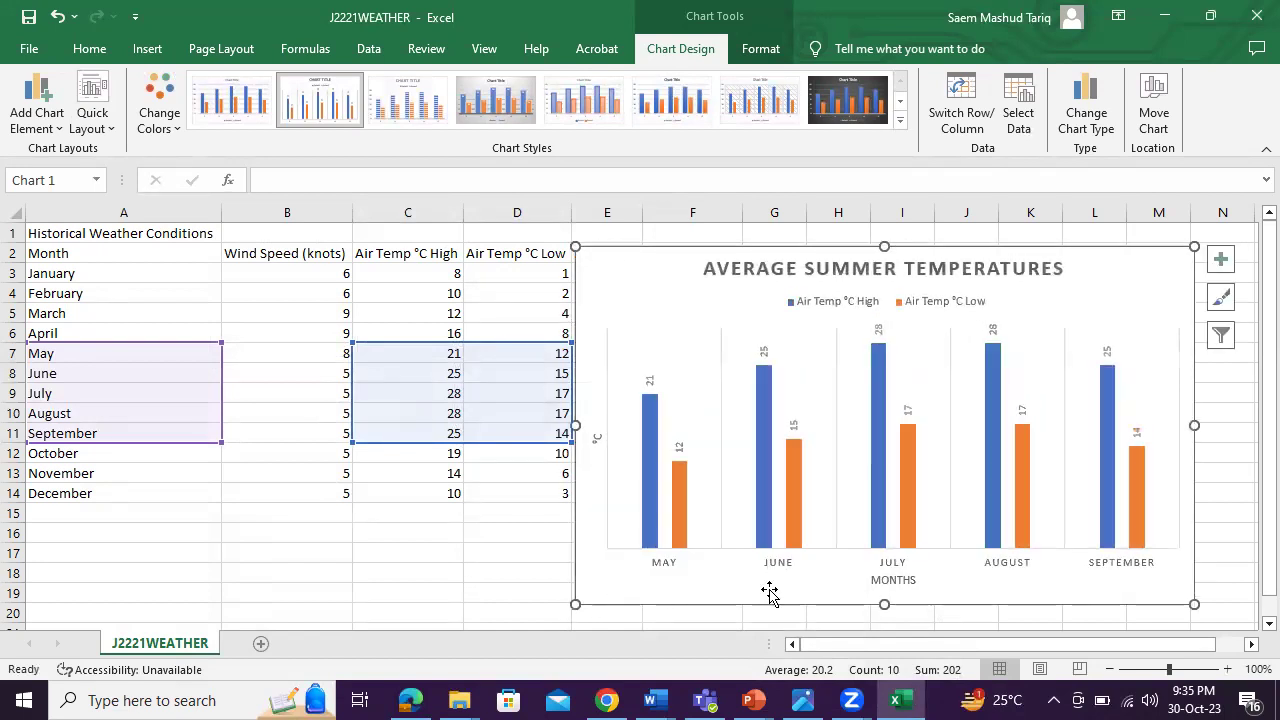
pyautogui.click(551, 565)
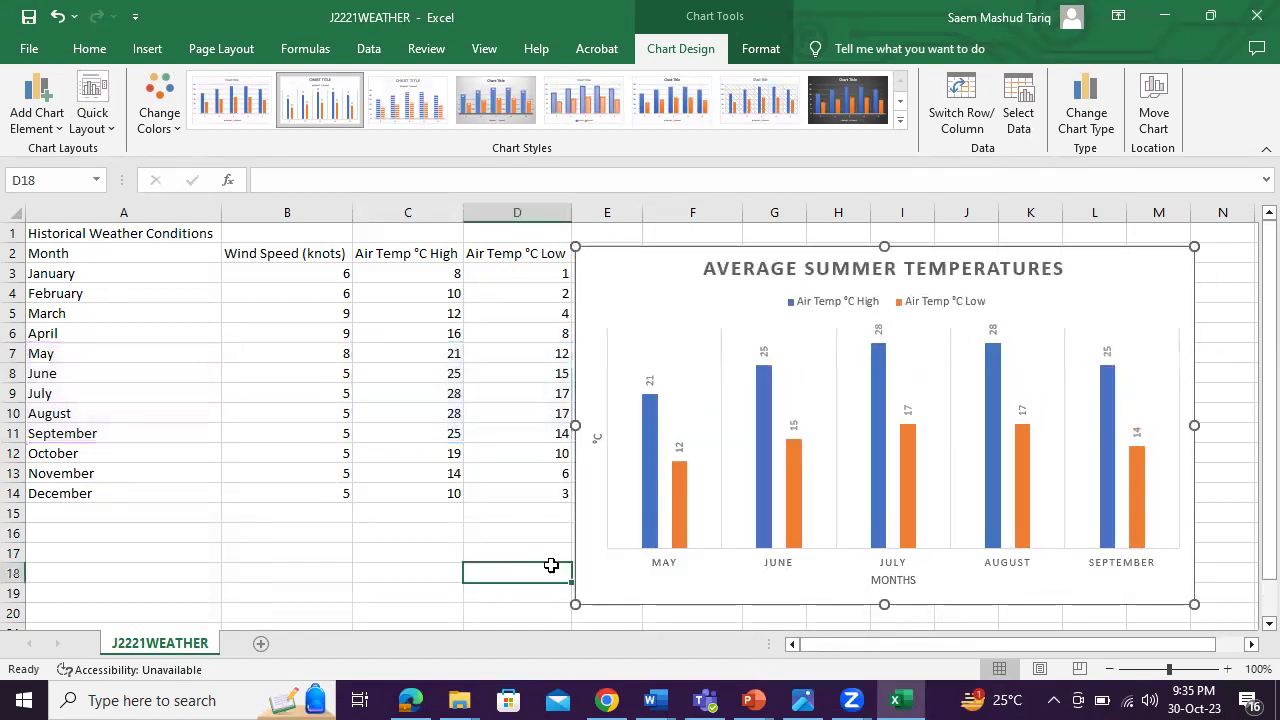
pyautogui.click(606, 571)
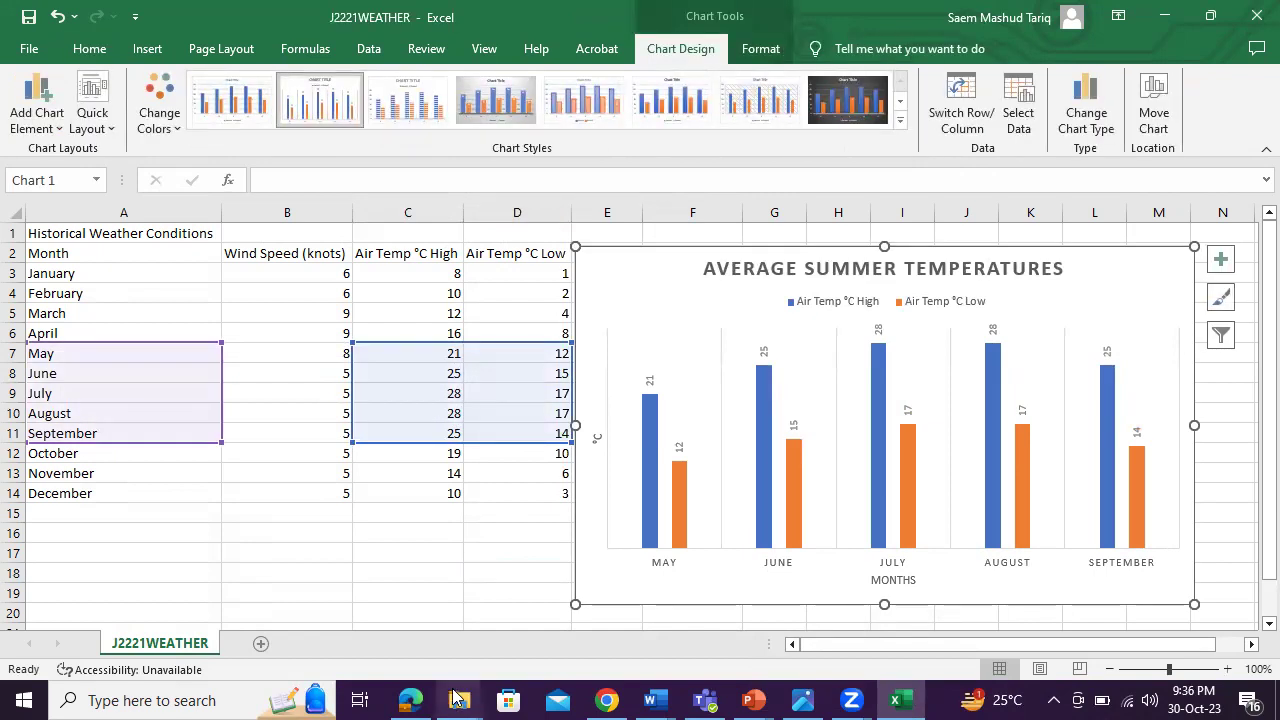
pyautogui.click(420, 697)
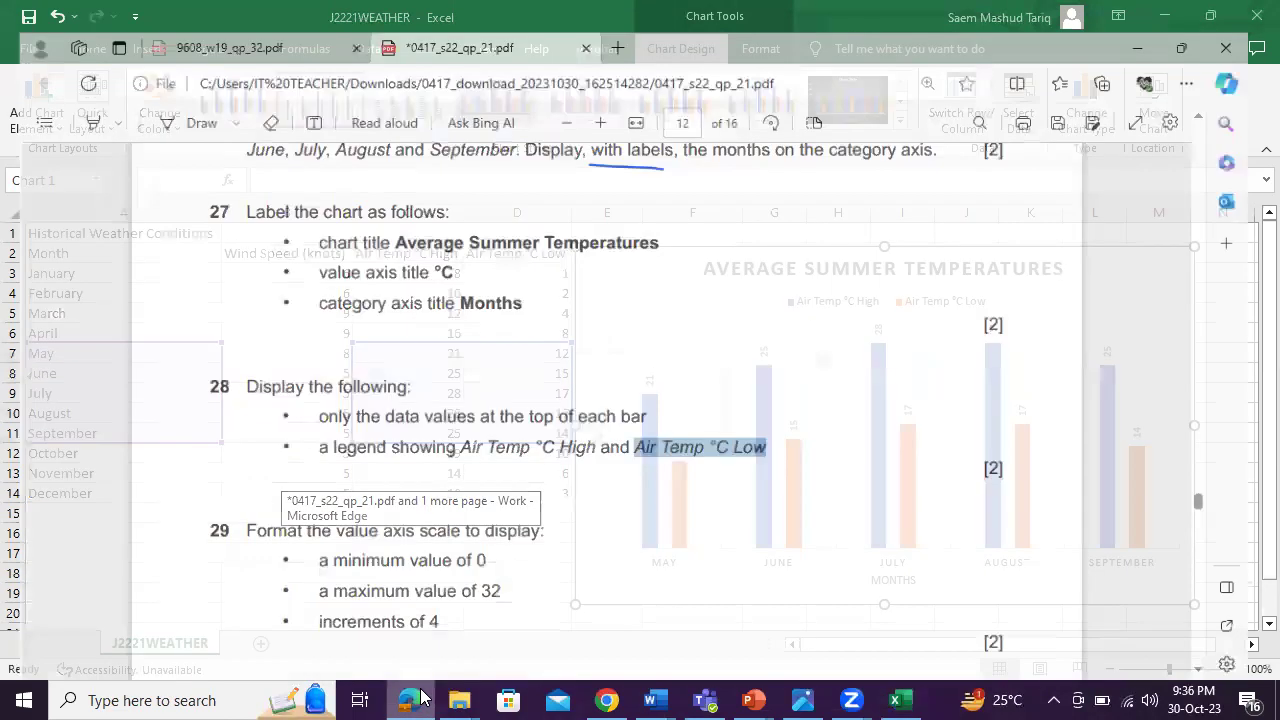
pyautogui.scroll(-3, 695, 543)
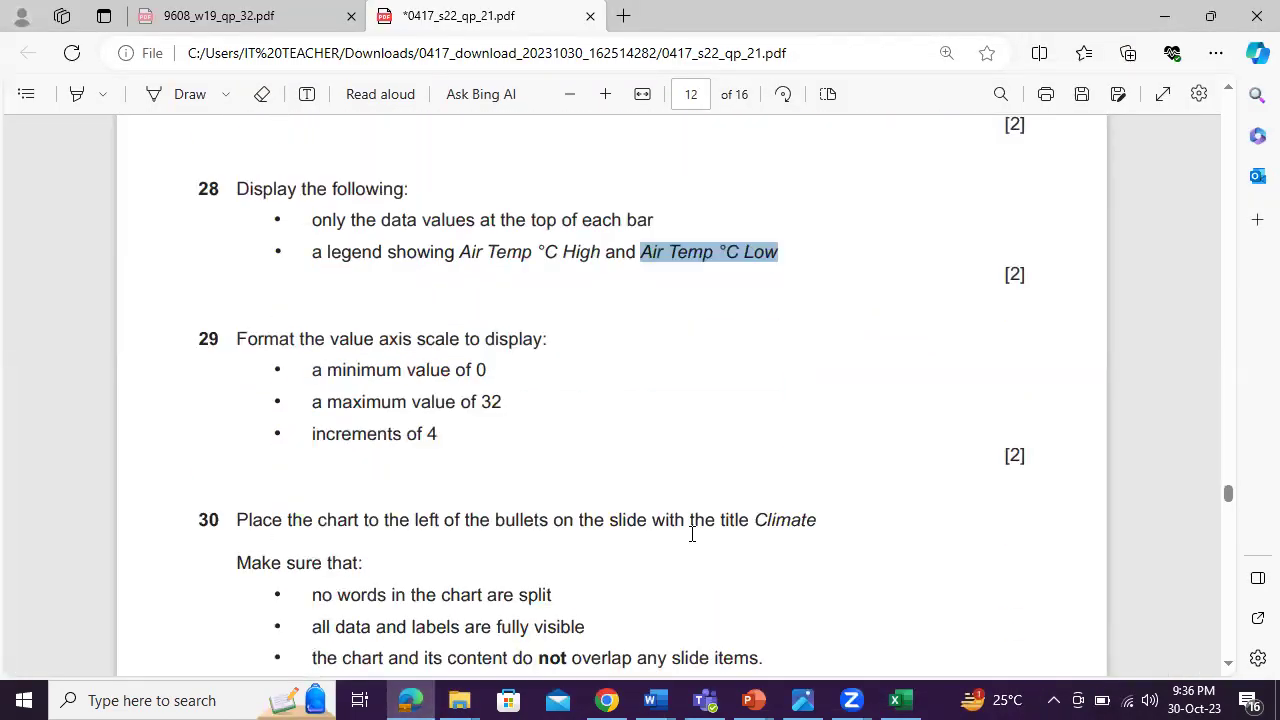
pyautogui.moveTo(242, 338); pyautogui.dragTo(563, 349)
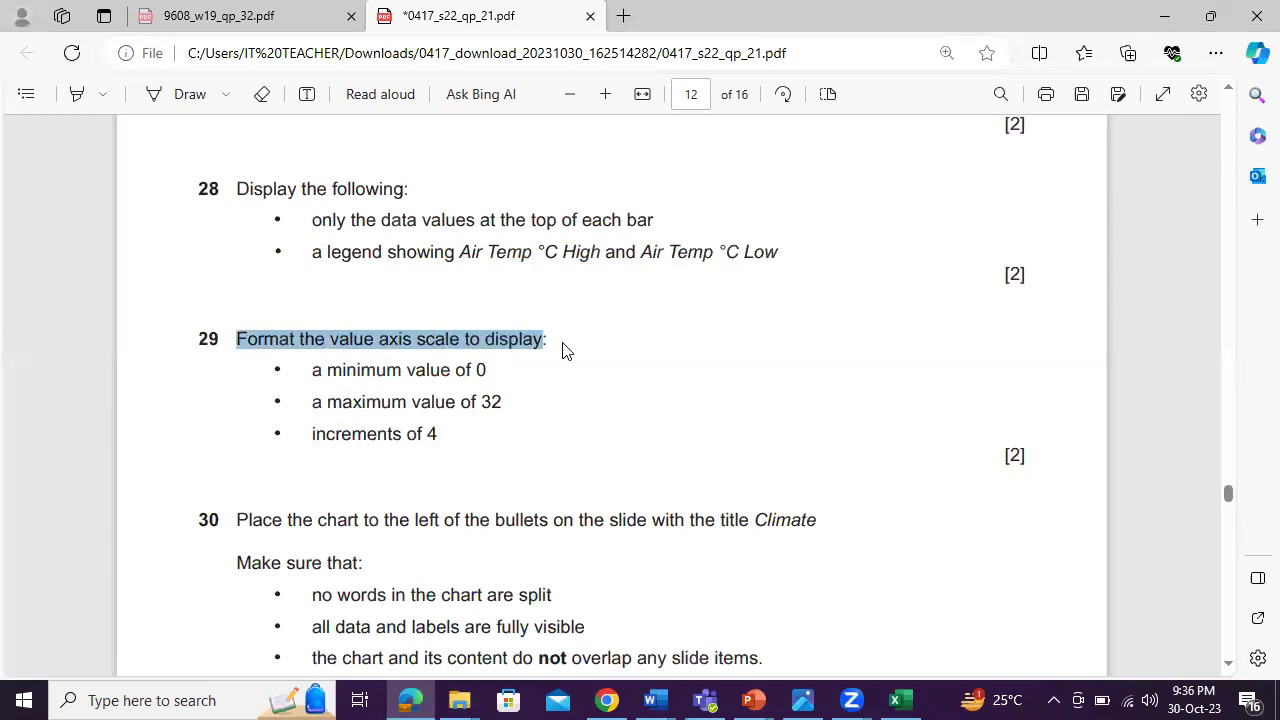
pyautogui.click(409, 503)
pyautogui.click(410, 698)
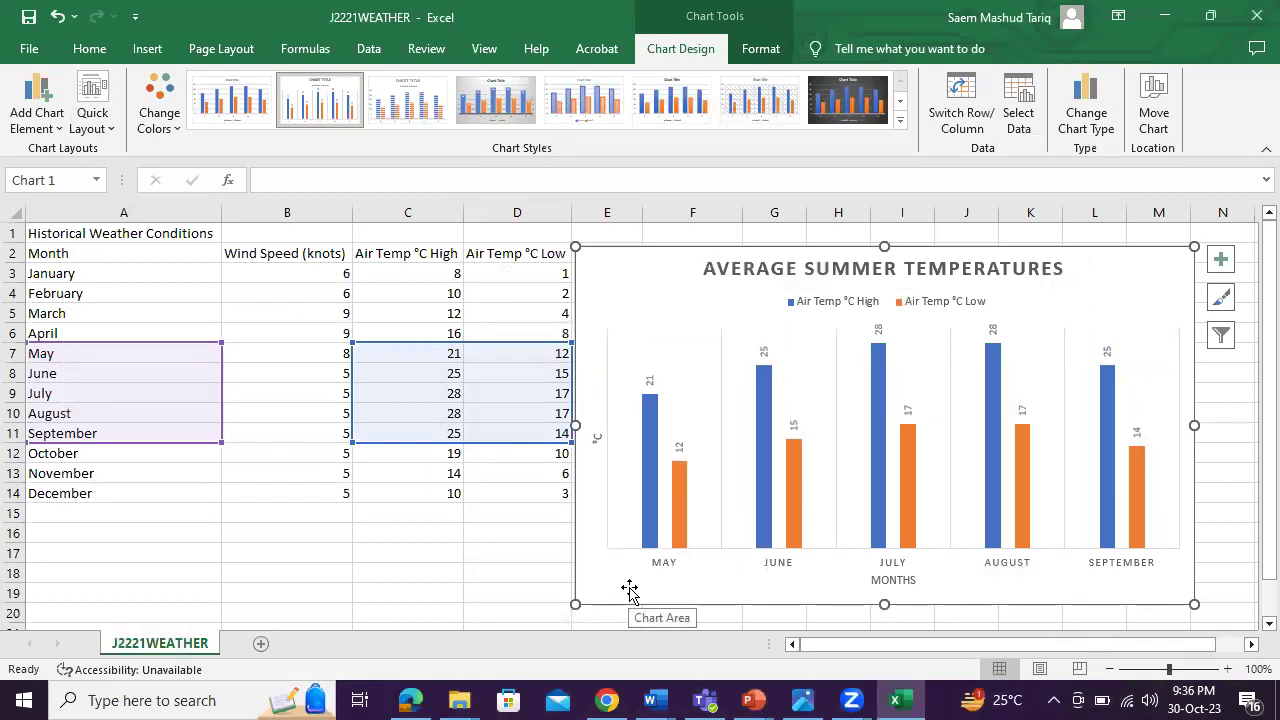
pyautogui.click(410, 700)
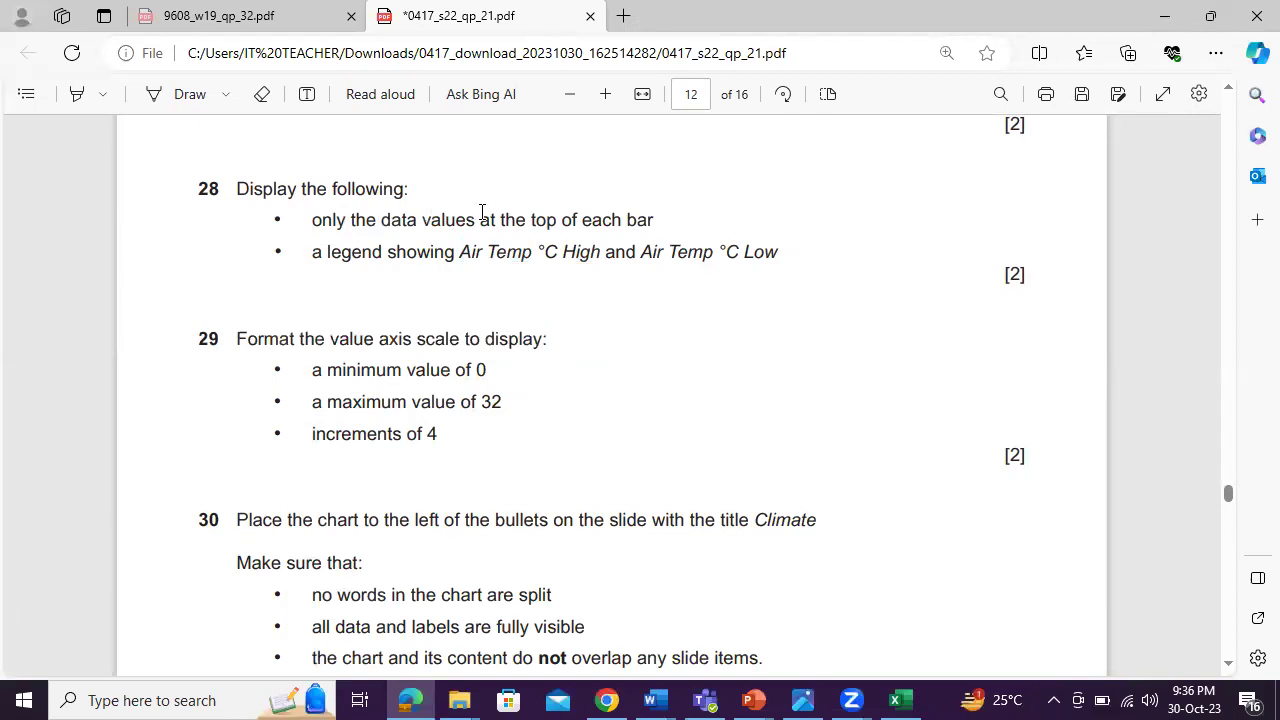
pyautogui.click(410, 700)
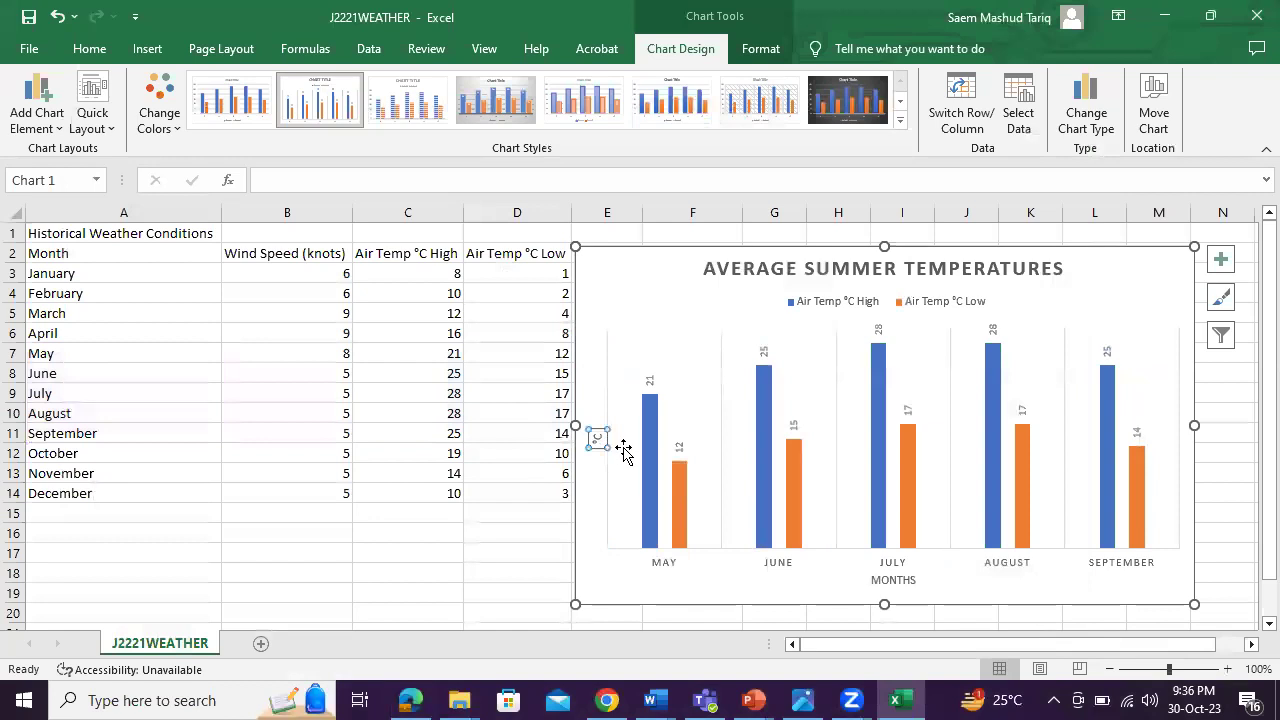
pyautogui.click(652, 445)
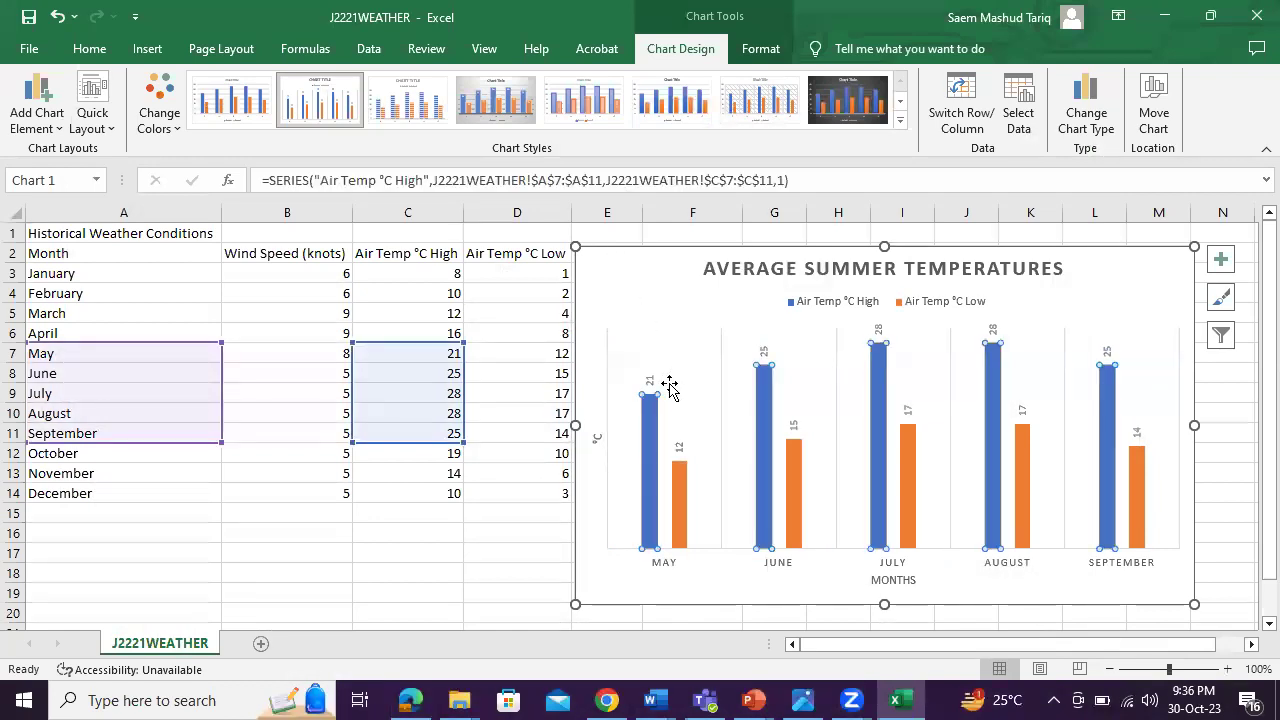
pyautogui.click(407, 700)
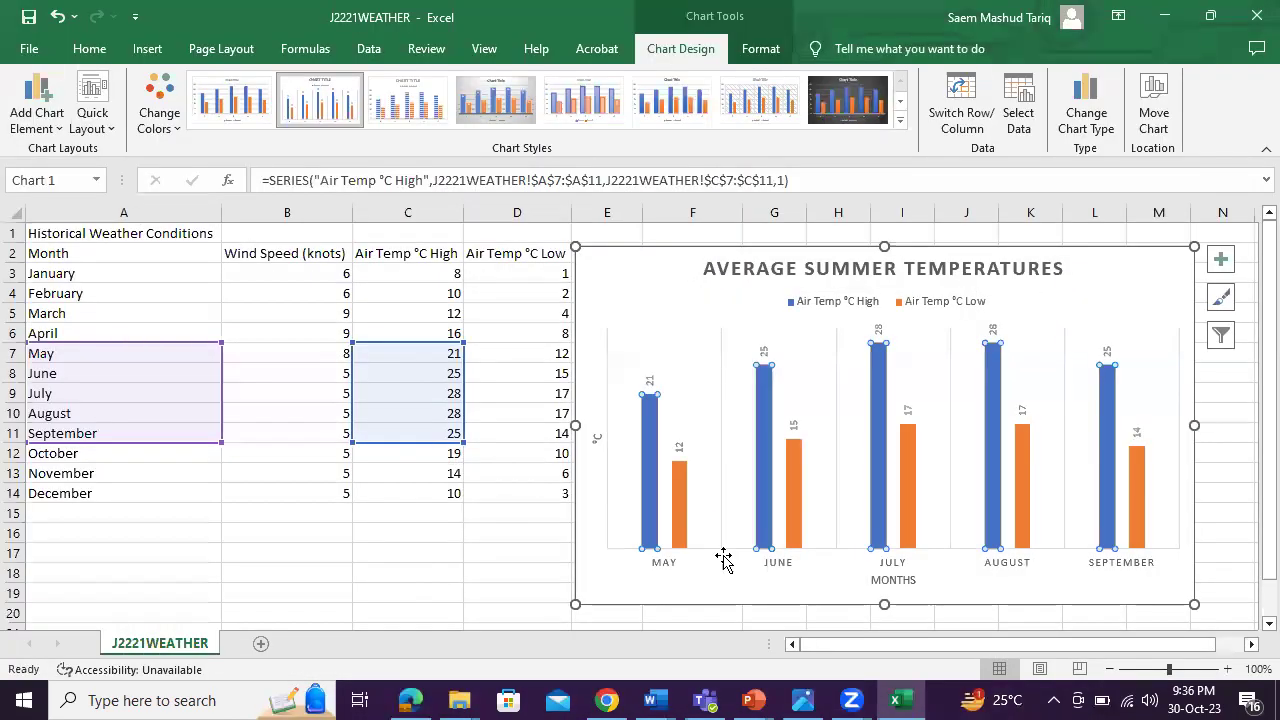
pyautogui.click(410, 700)
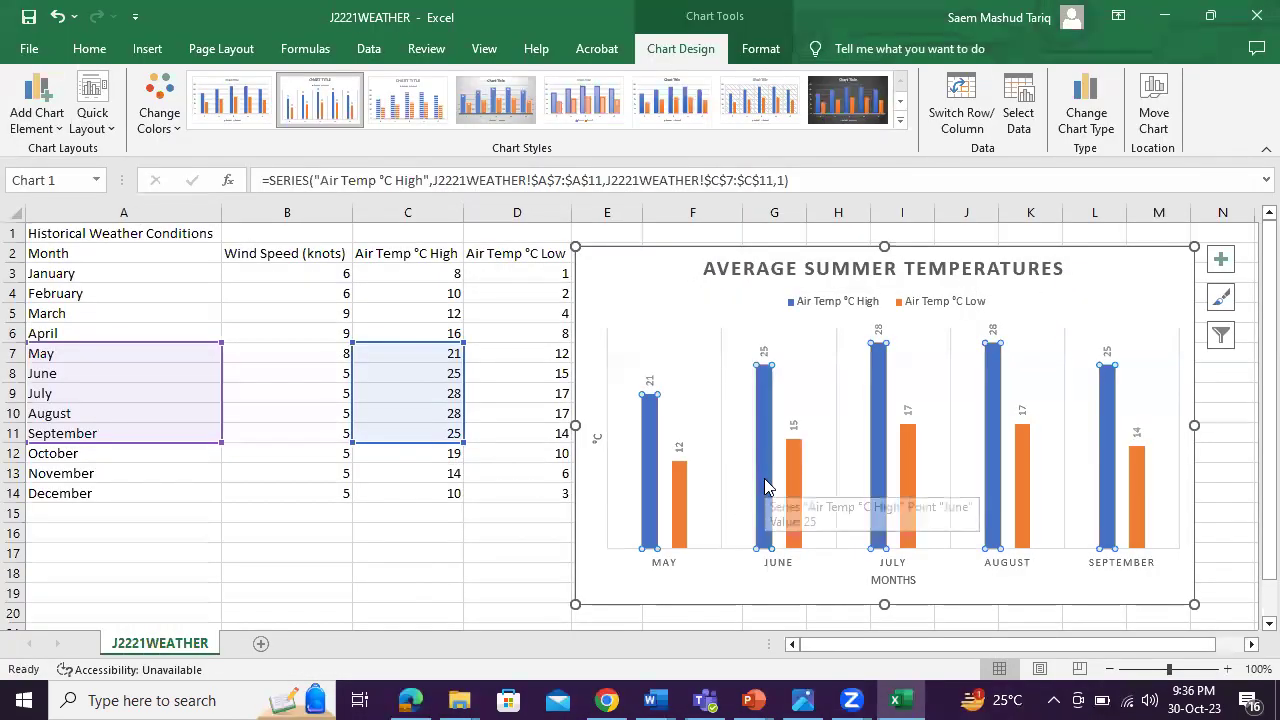
pyautogui.click(612, 406)
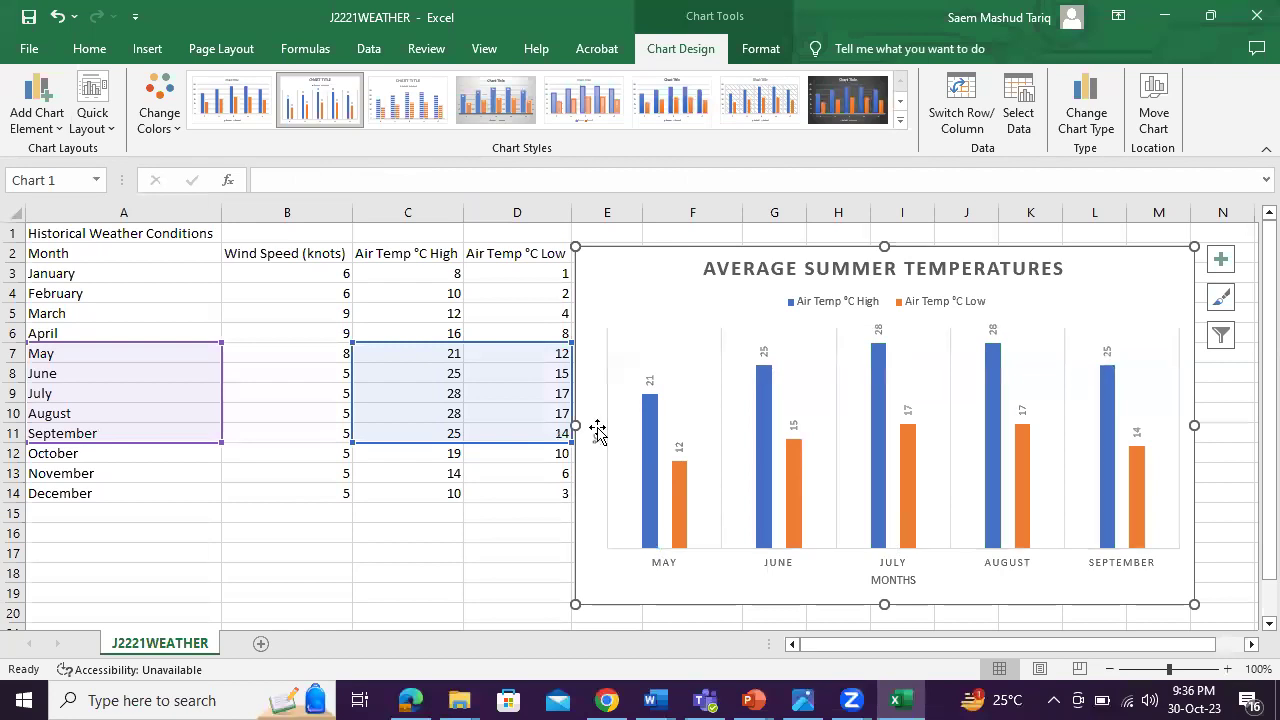
pyautogui.click(596, 435)
pyautogui.rightClick(595, 434)
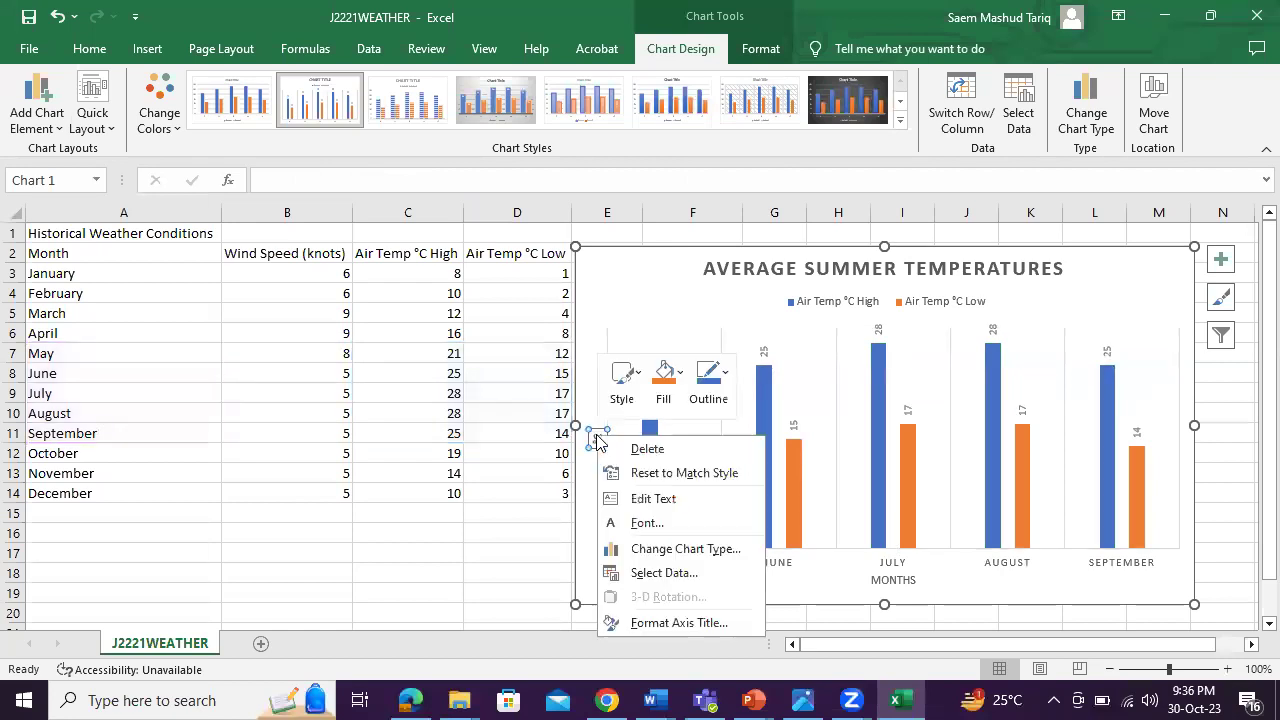
pyautogui.click(668, 623)
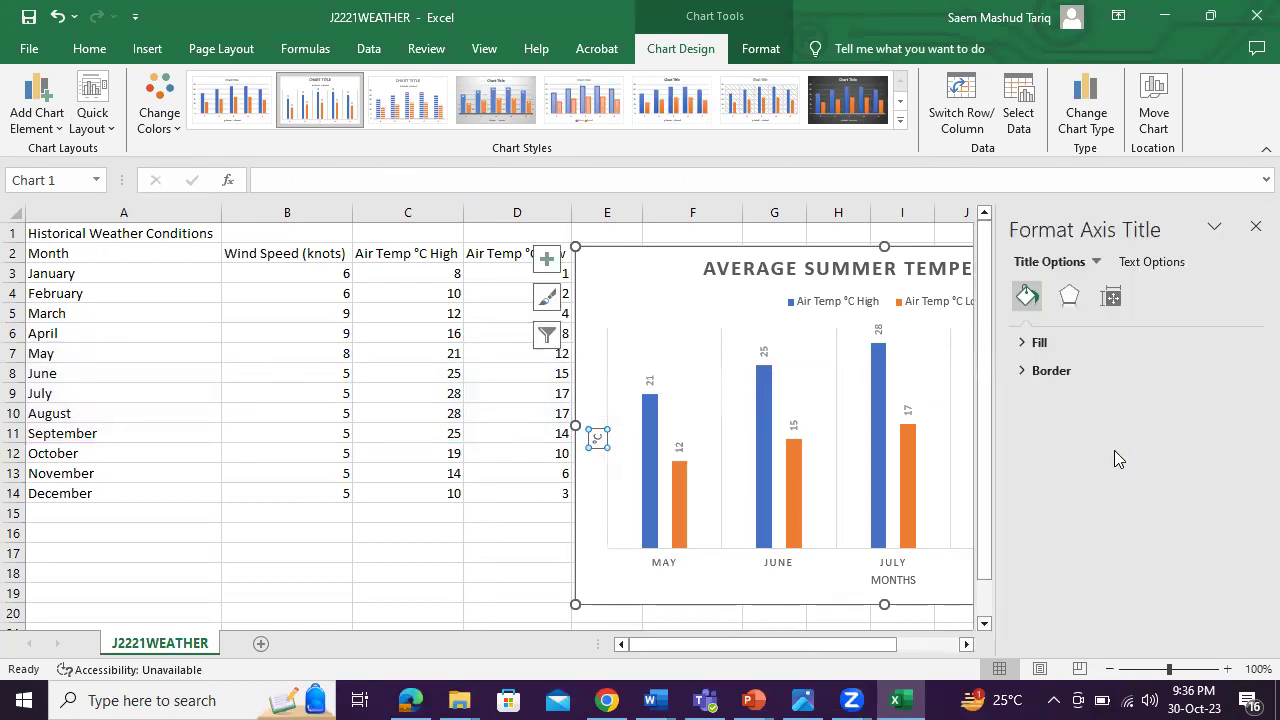
pyautogui.click(1256, 226)
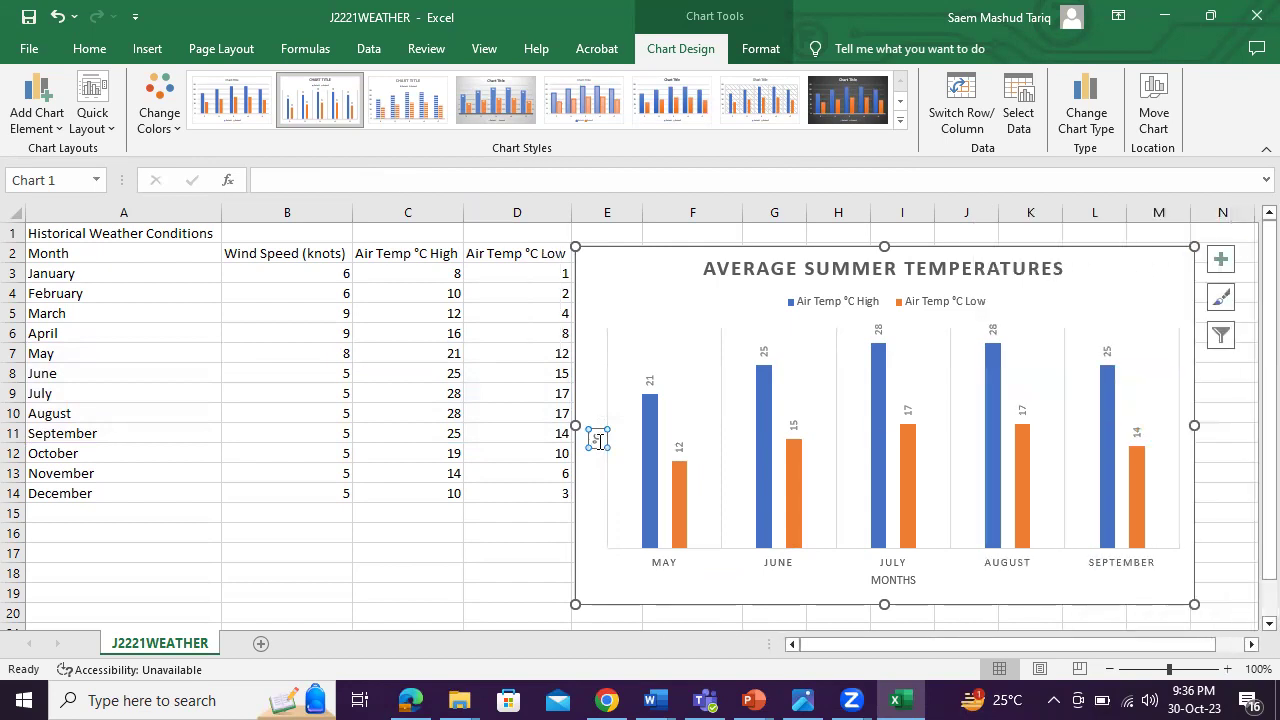
pyautogui.rightClick(597, 440)
pyautogui.click(662, 578)
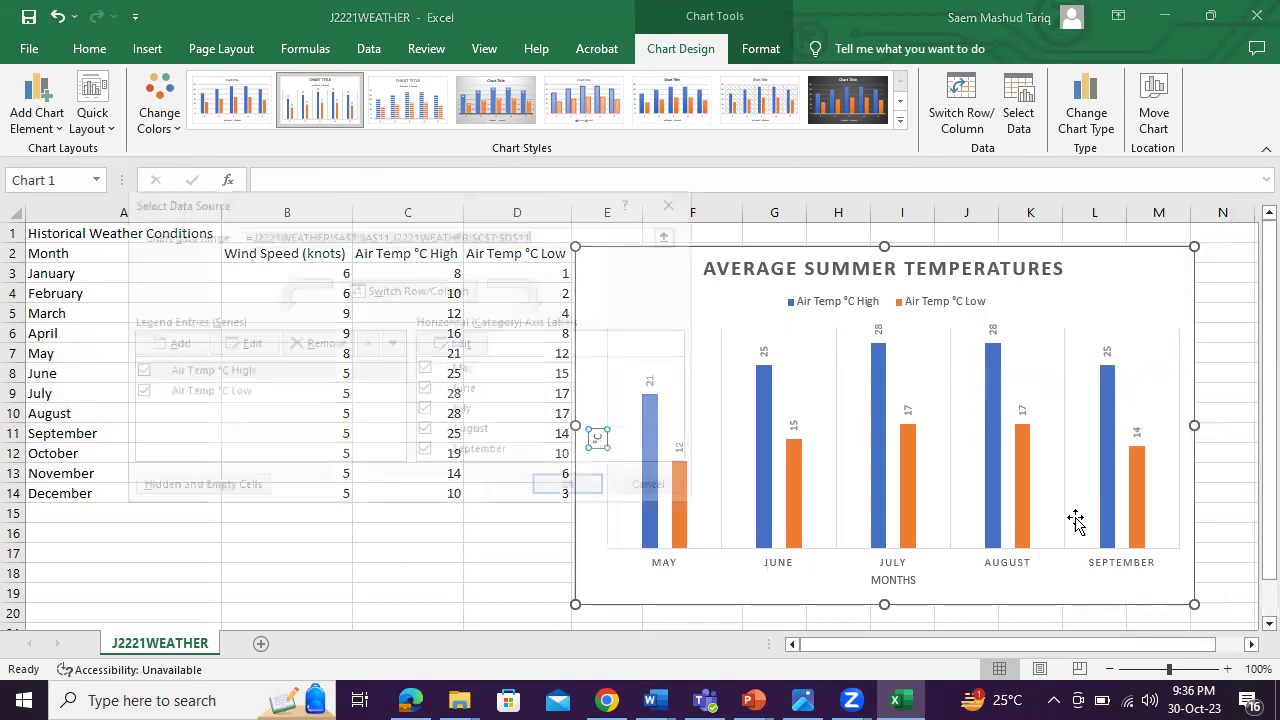
pyautogui.click(668, 205)
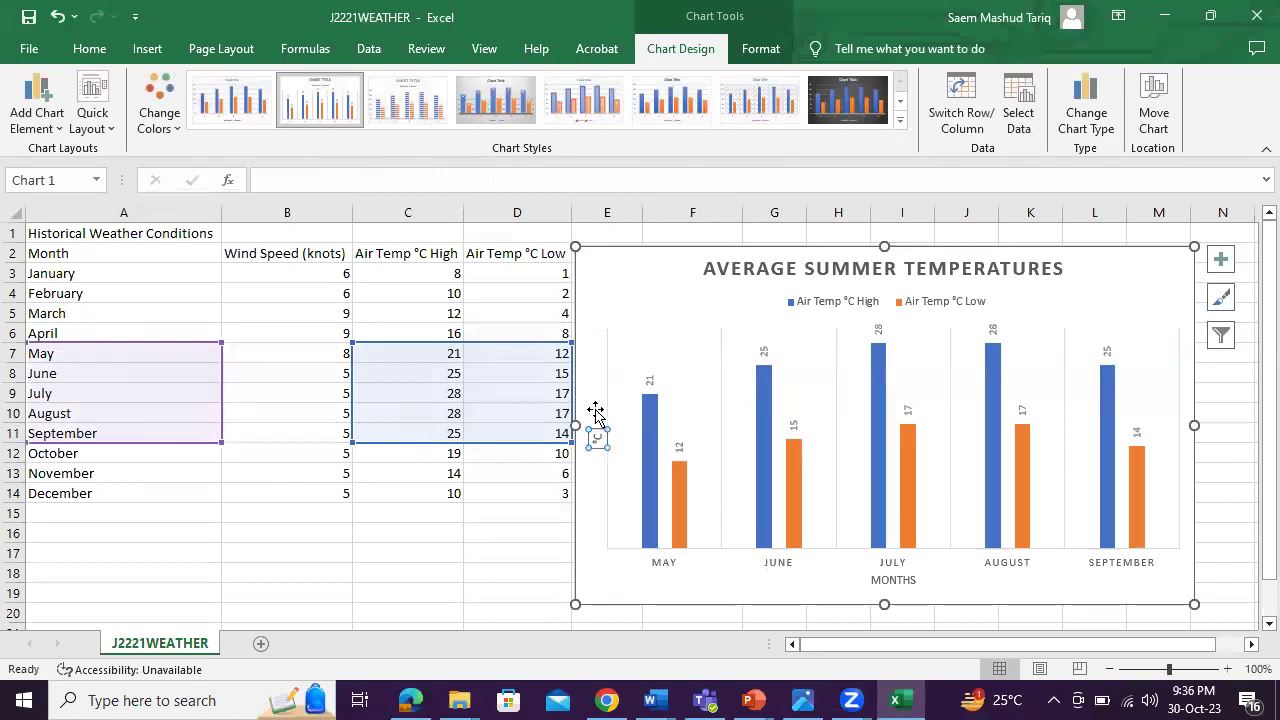
pyautogui.click(652, 413)
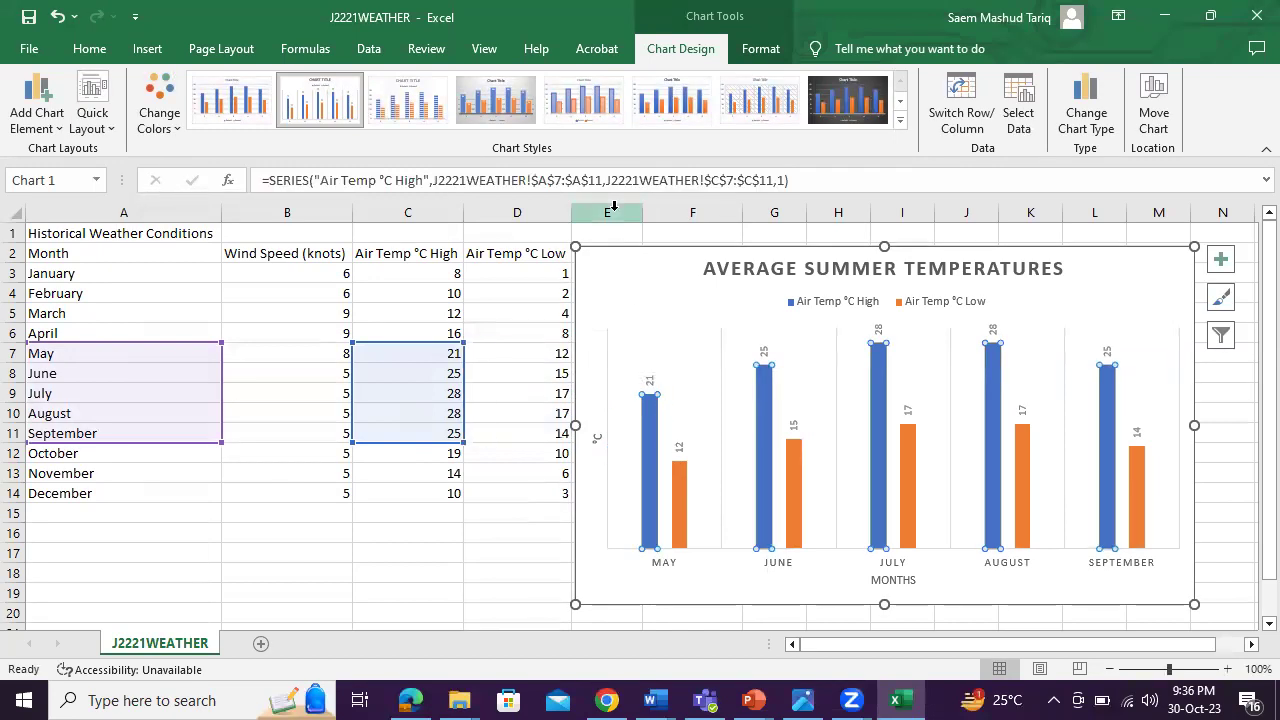
# Apply Style 13 to the chart, recheck the question, and select the value axis
pyautogui.click(899, 120)
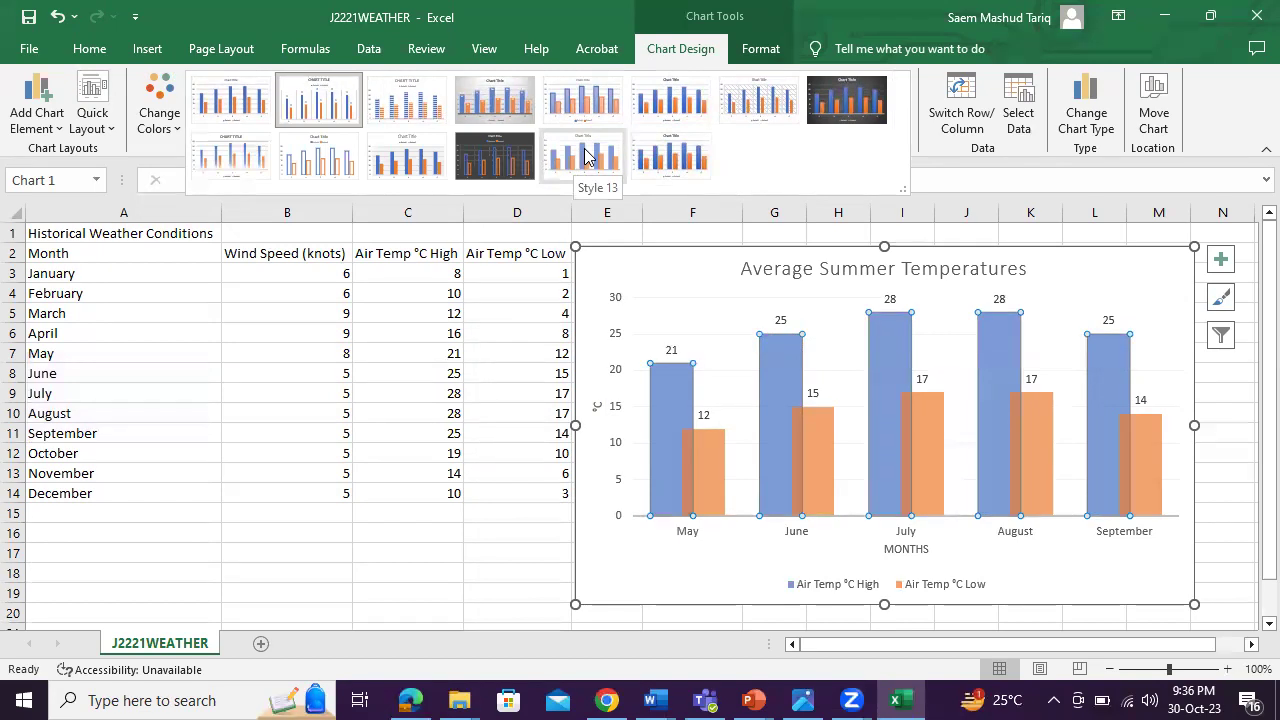
pyautogui.click(586, 155)
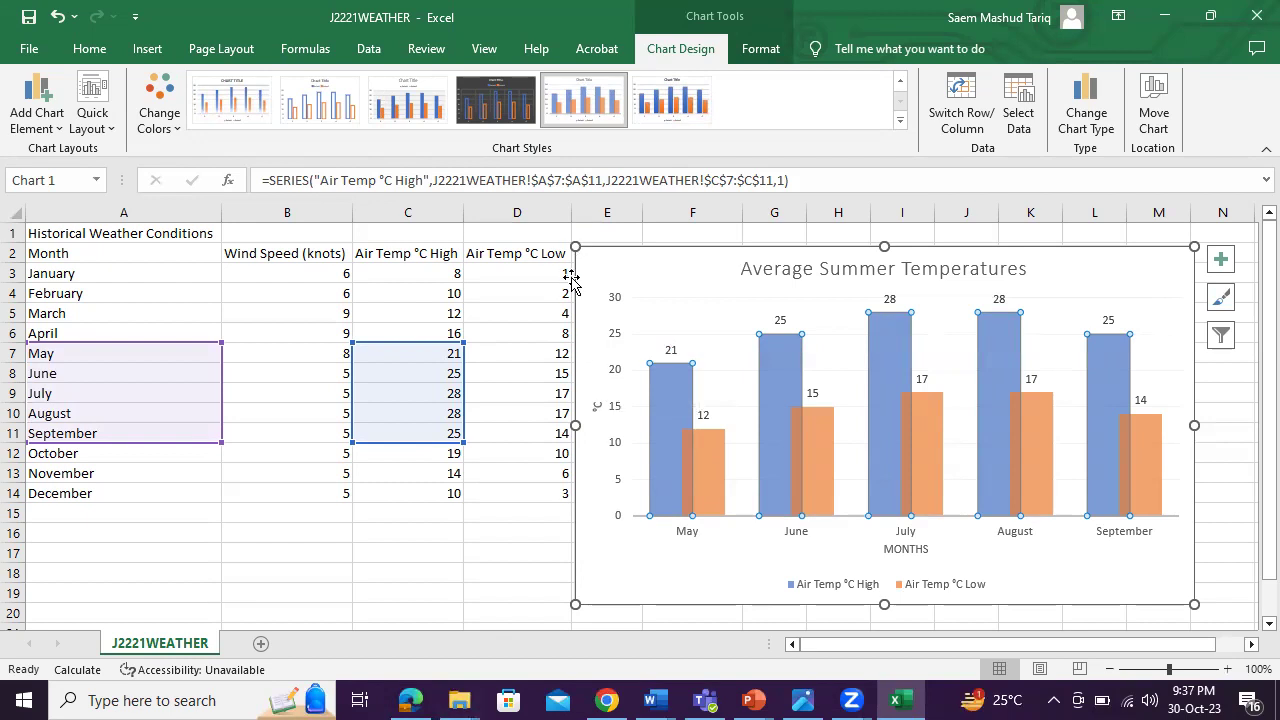
pyautogui.click(411, 699)
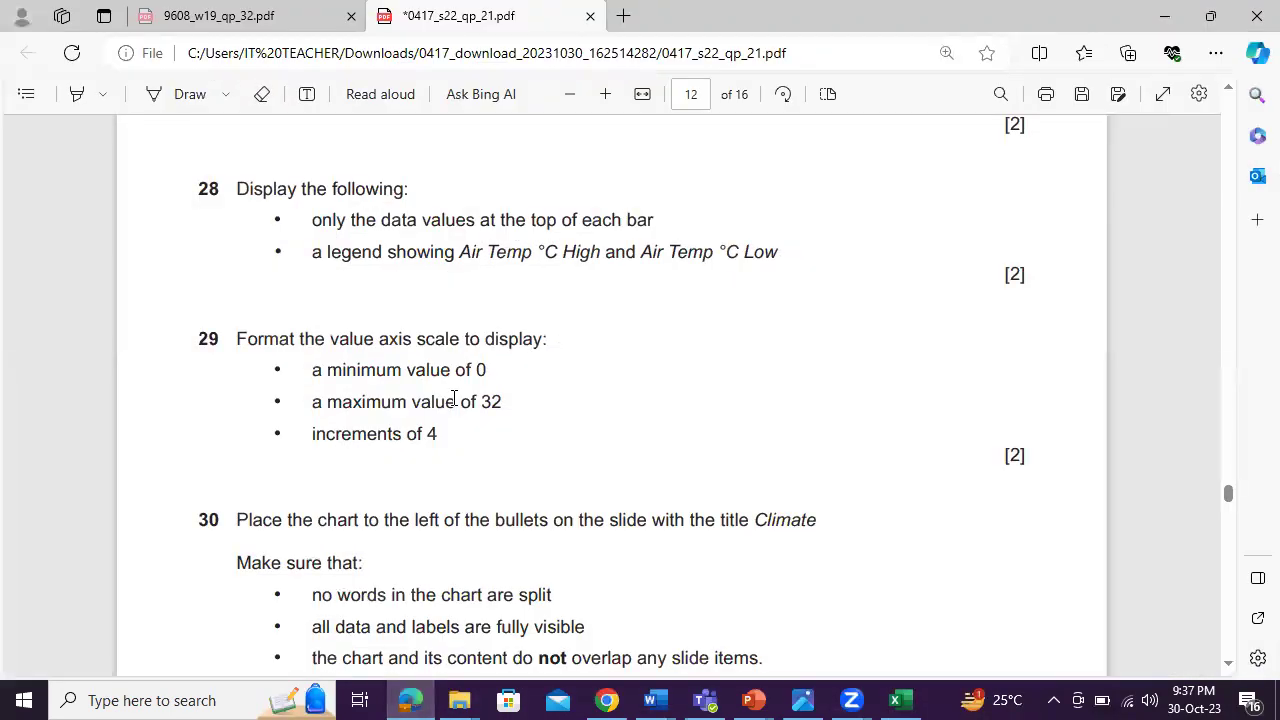
pyautogui.hotkey('alt', 'Tab')
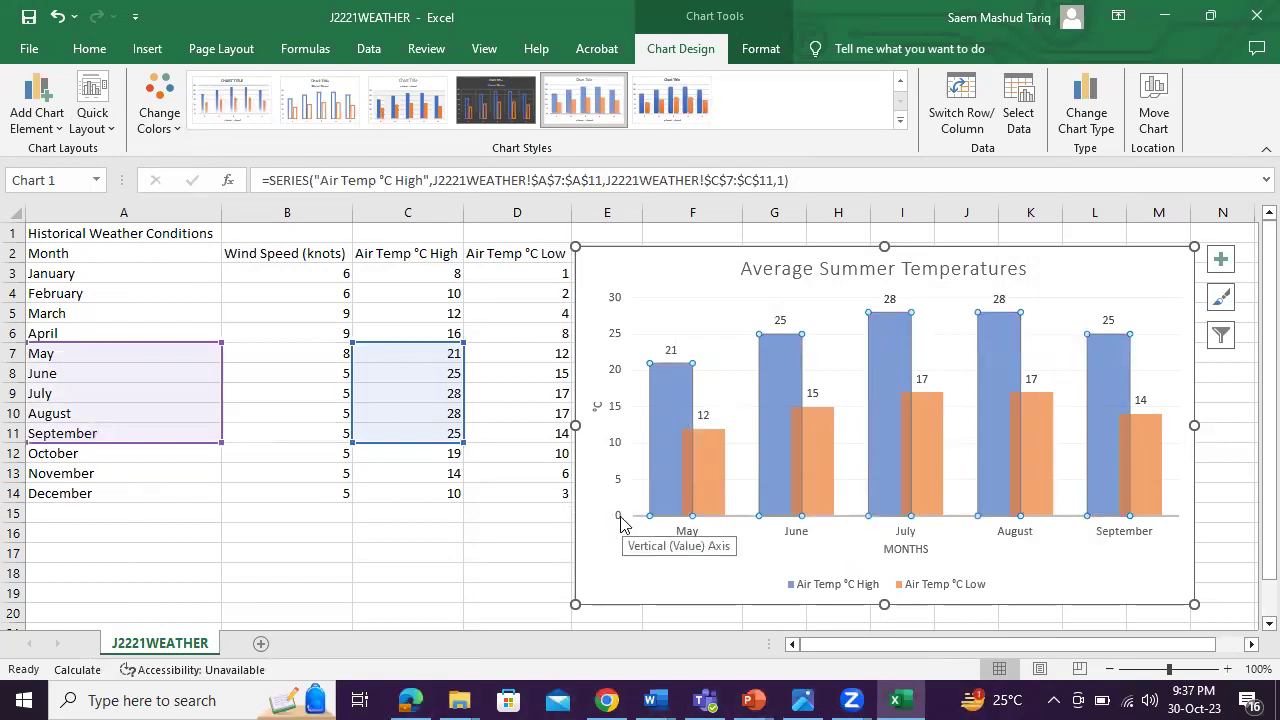
pyautogui.click(425, 697)
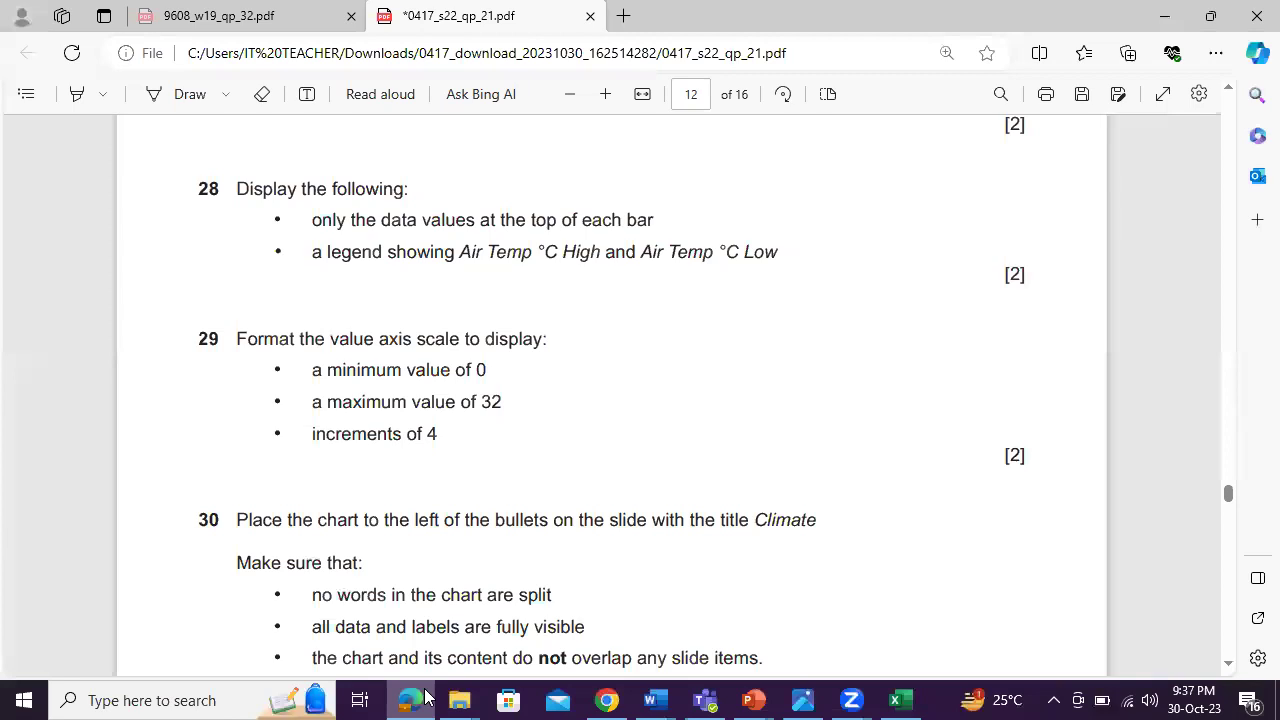
pyautogui.click(425, 697)
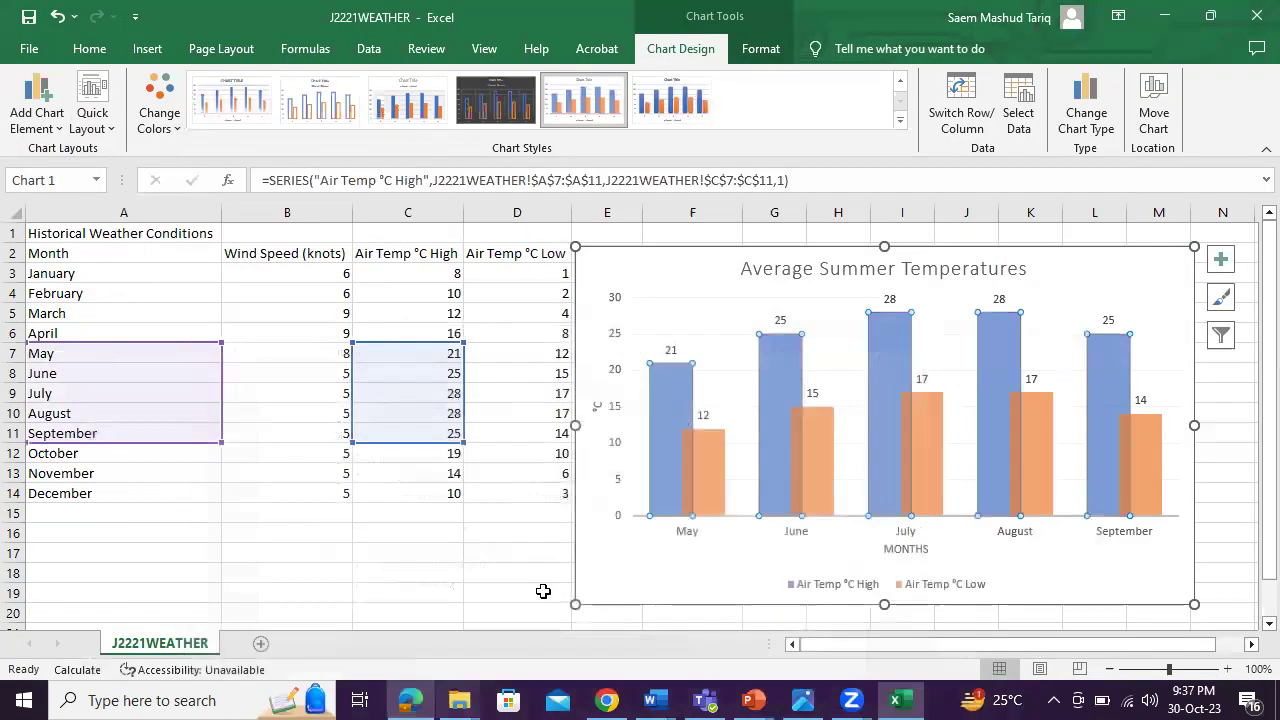
pyautogui.click(615, 306)
# Set the chart's value axis maximum bound to 32 in Format Axis
pyautogui.rightClick(615, 306)
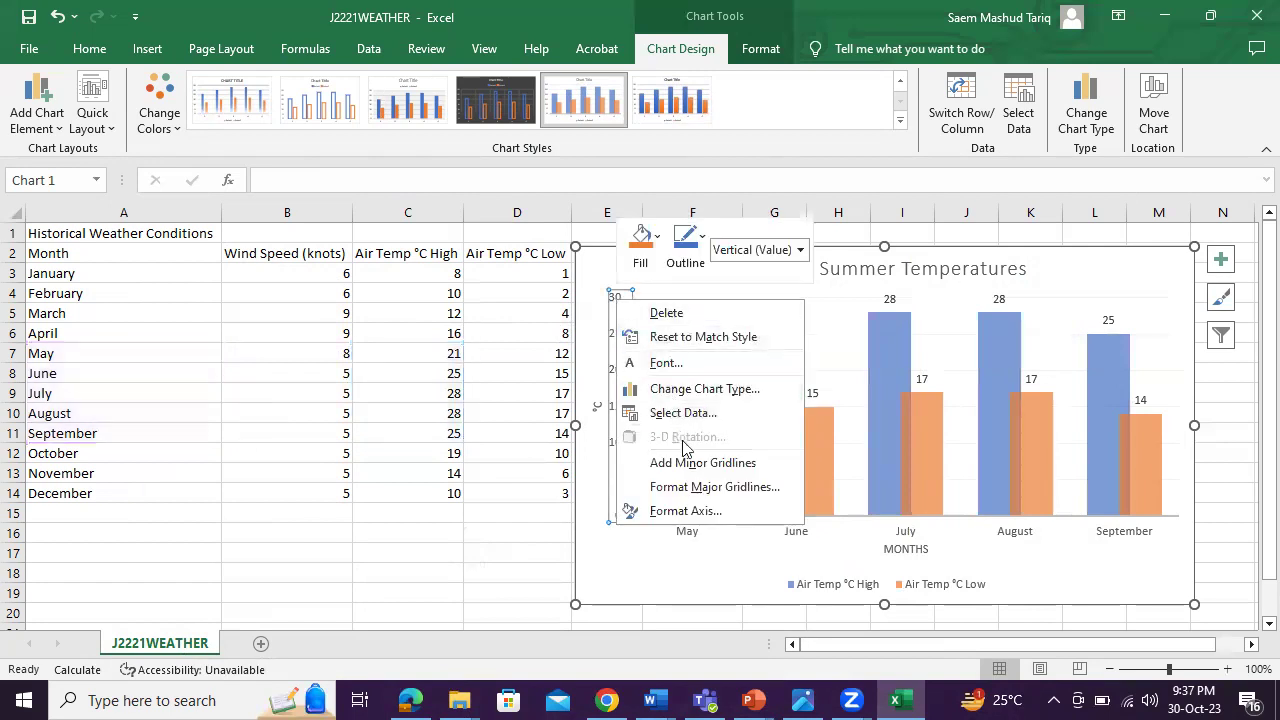
pyautogui.click(684, 511)
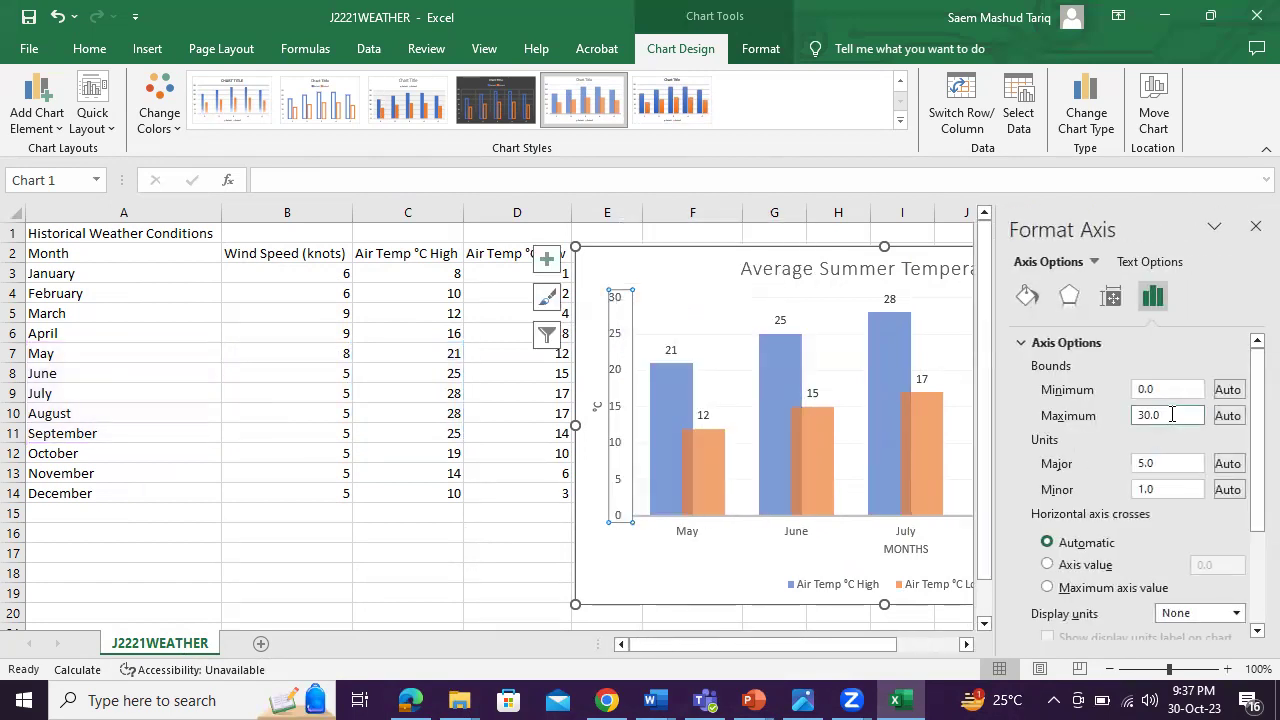
pyautogui.moveTo(1172, 414); pyautogui.dragTo(1042, 424)
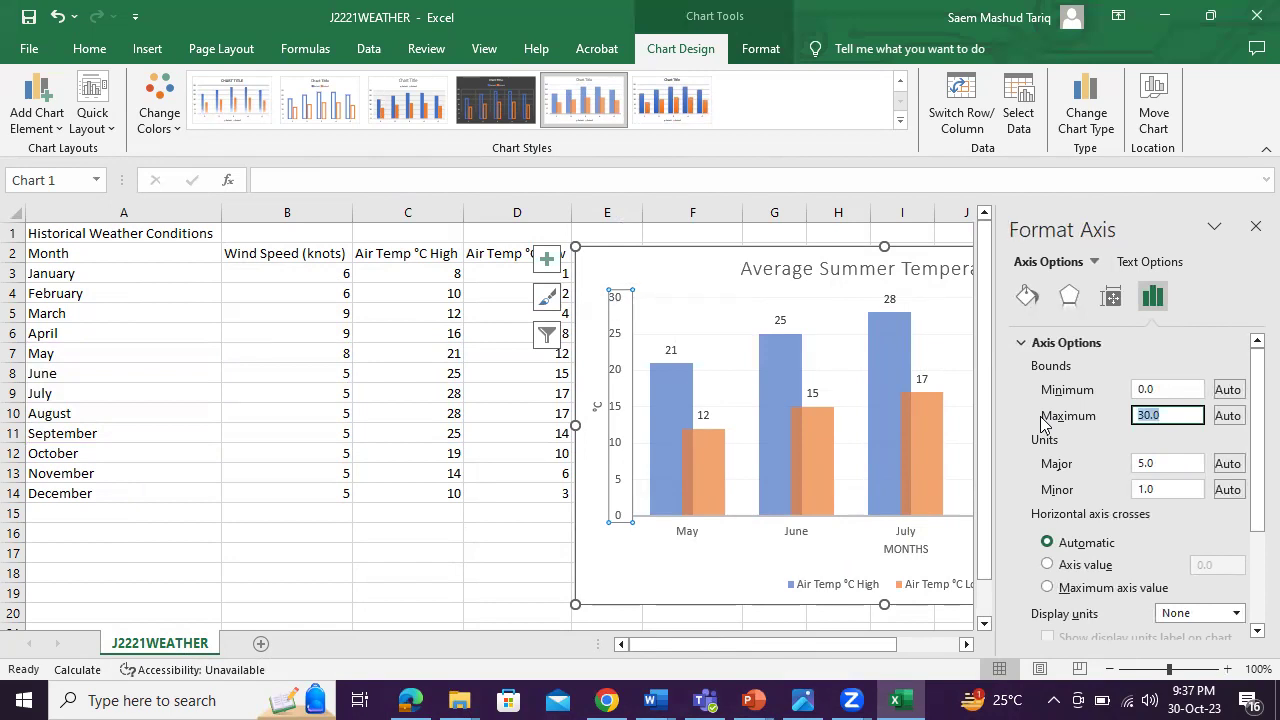
pyautogui.write('32')
pyautogui.click(1166, 389)
# Check the question's scale requirement, then set the value axis major unit to 4
pyautogui.click(414, 699)
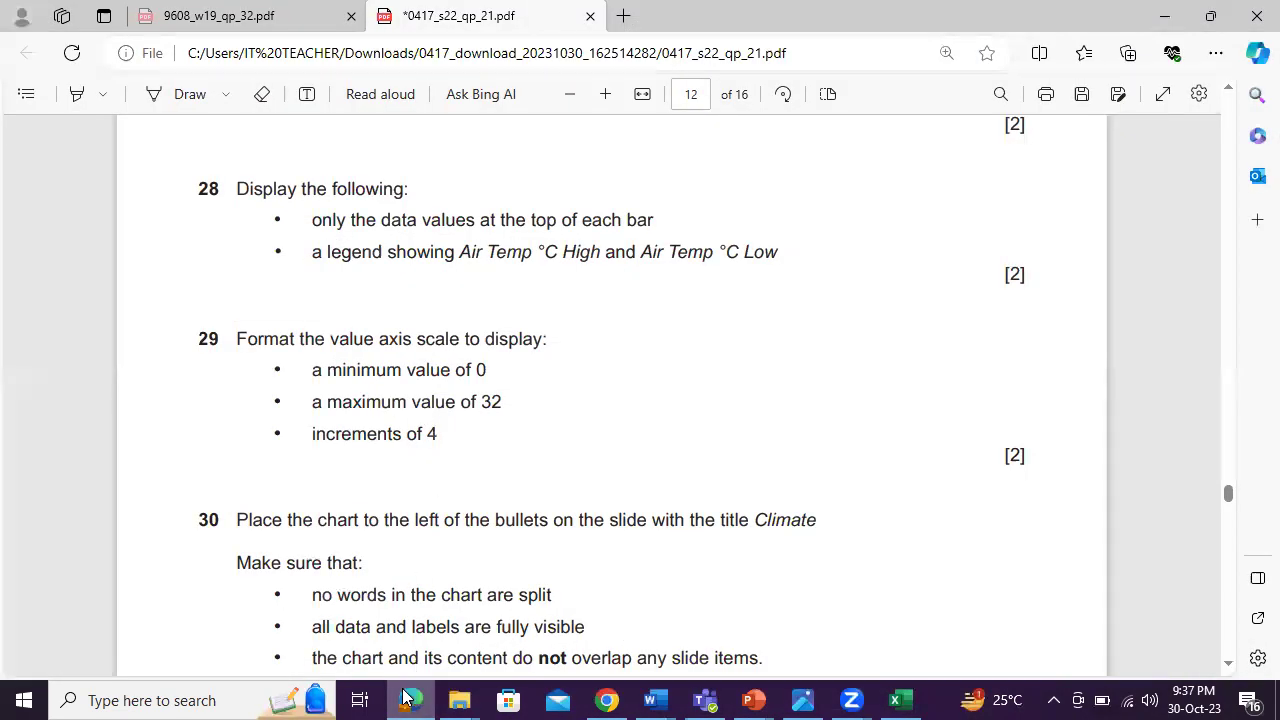
pyautogui.click(414, 699)
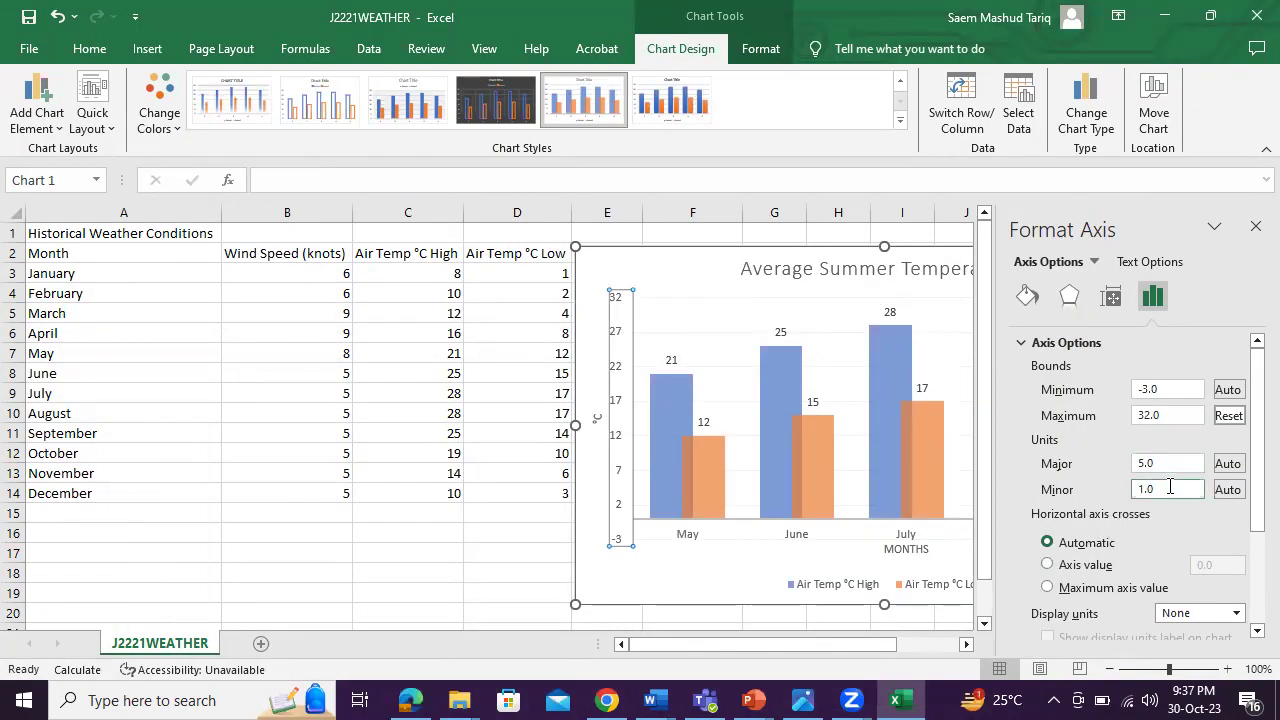
pyautogui.doubleClick(1129, 466)
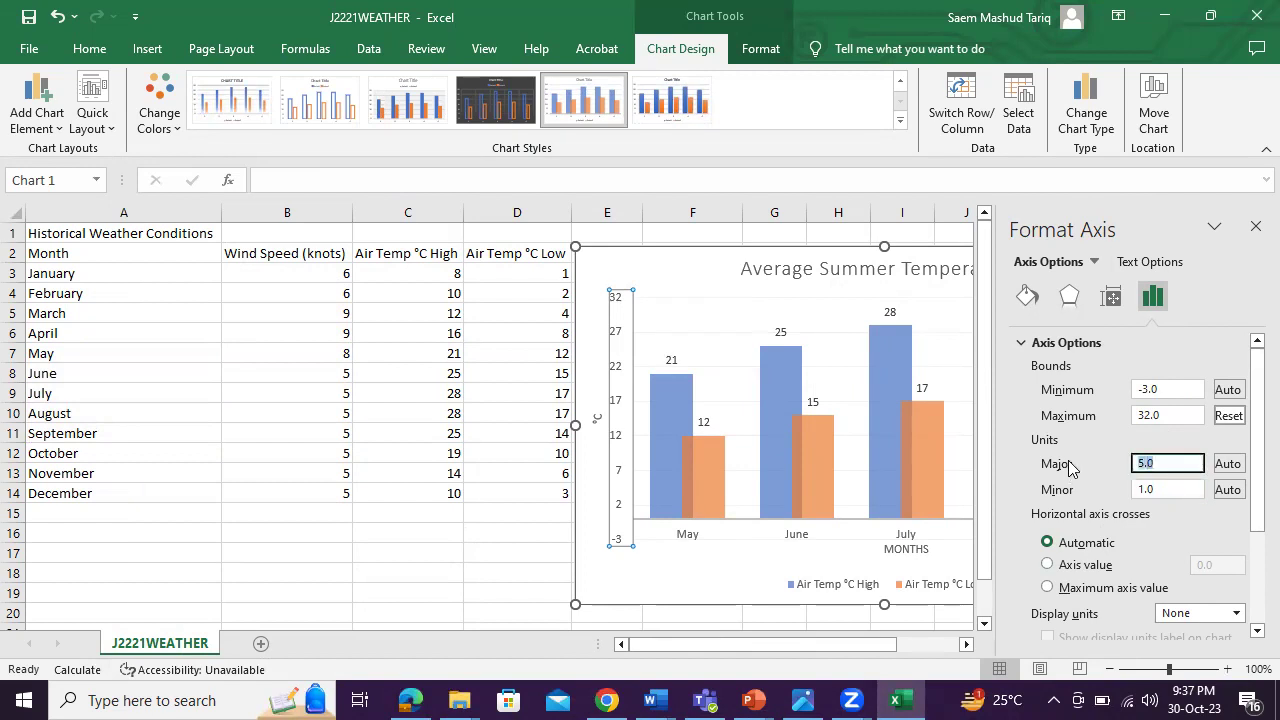
pyautogui.write('4')
pyautogui.click(590, 362)
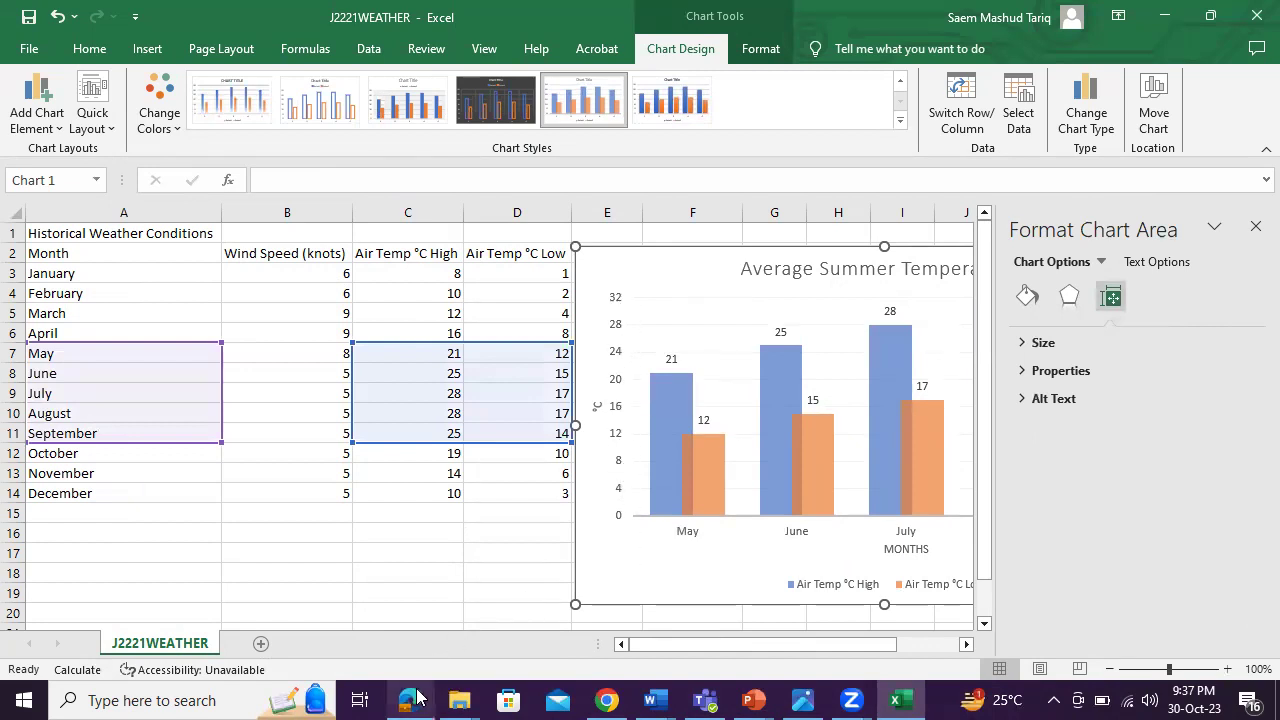
# Reopen the axis scale settings, then highlight 'Climate' in question 30 of the PDF
pyautogui.click(624, 420)
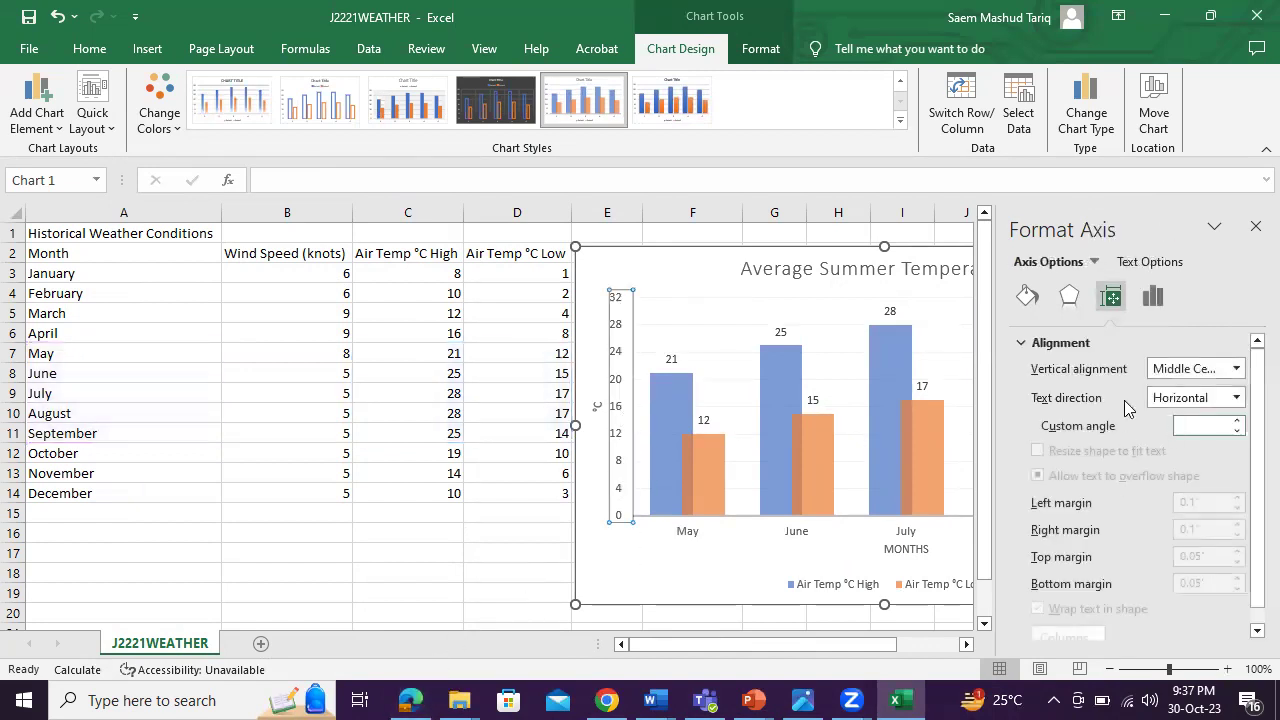
pyautogui.rightClick(622, 384)
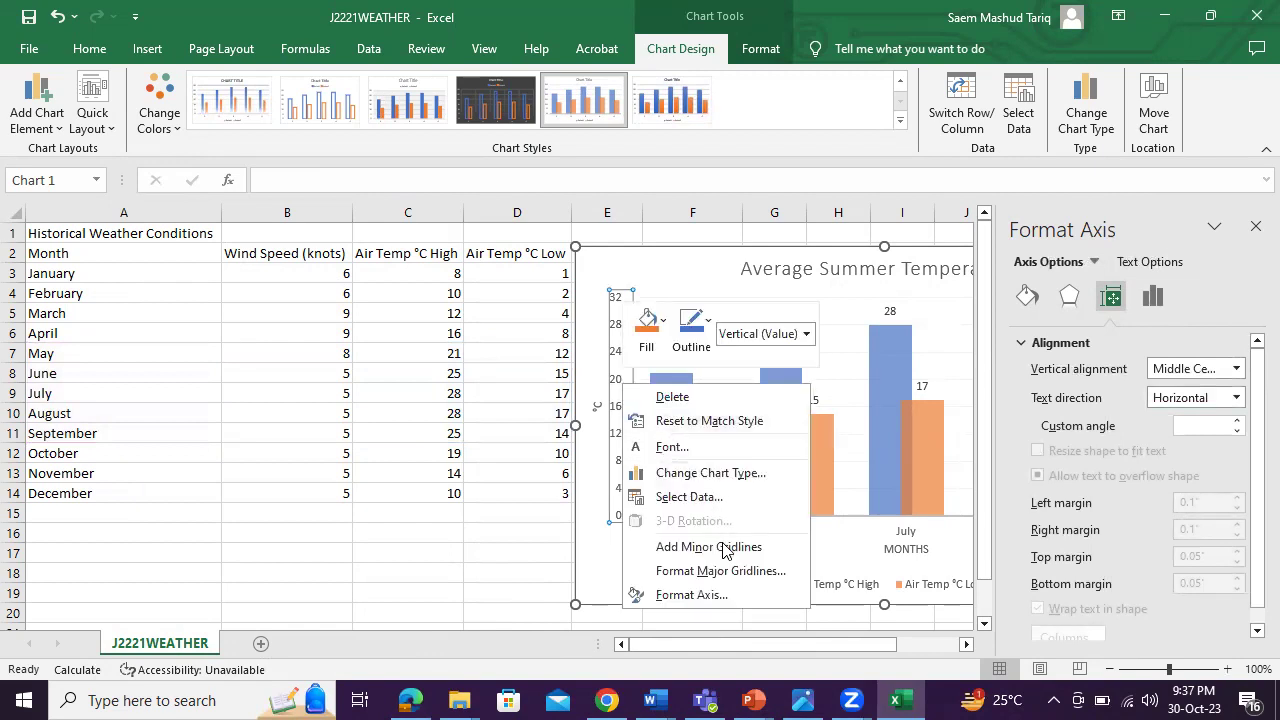
pyautogui.click(720, 596)
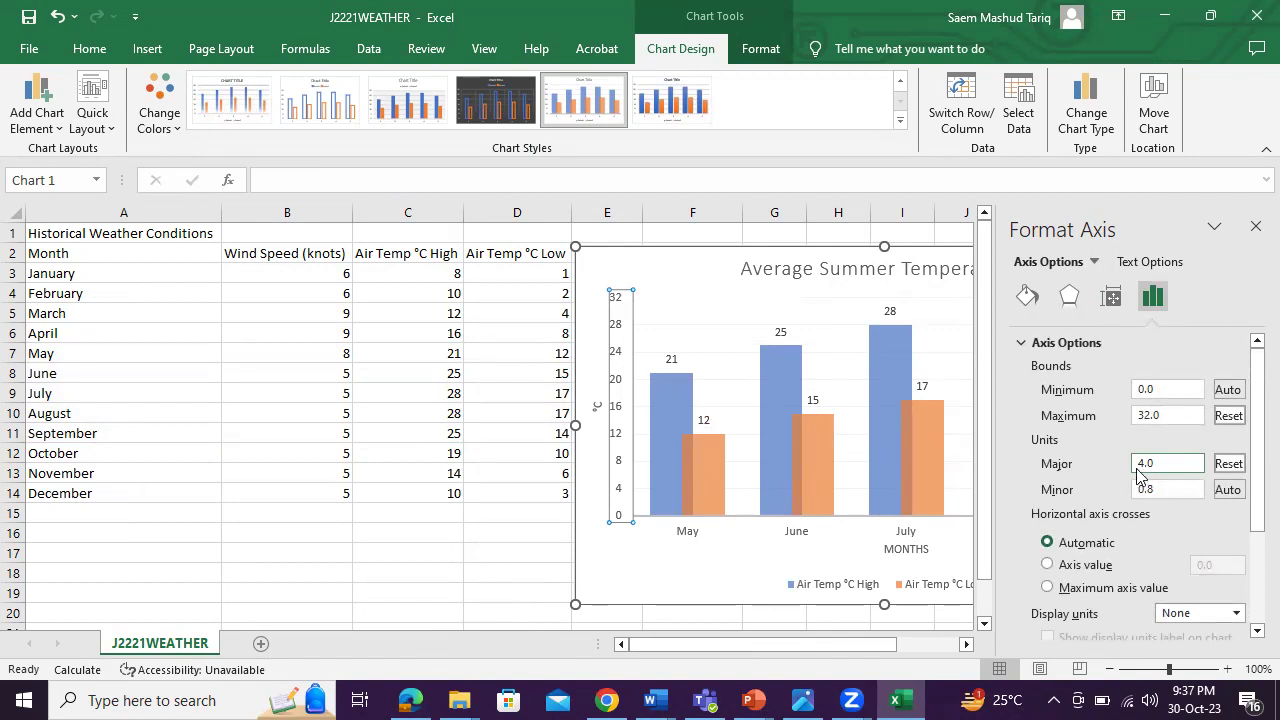
pyautogui.click(410, 700)
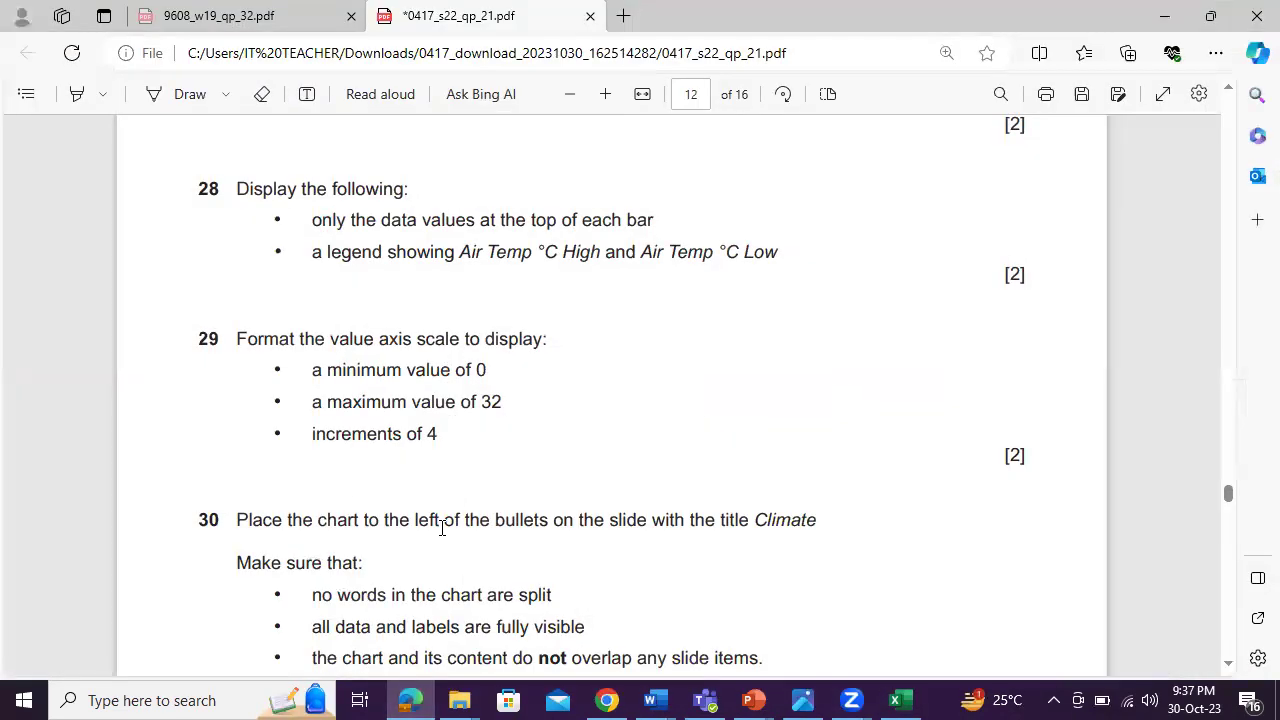
pyautogui.scroll(-3, 441, 528)
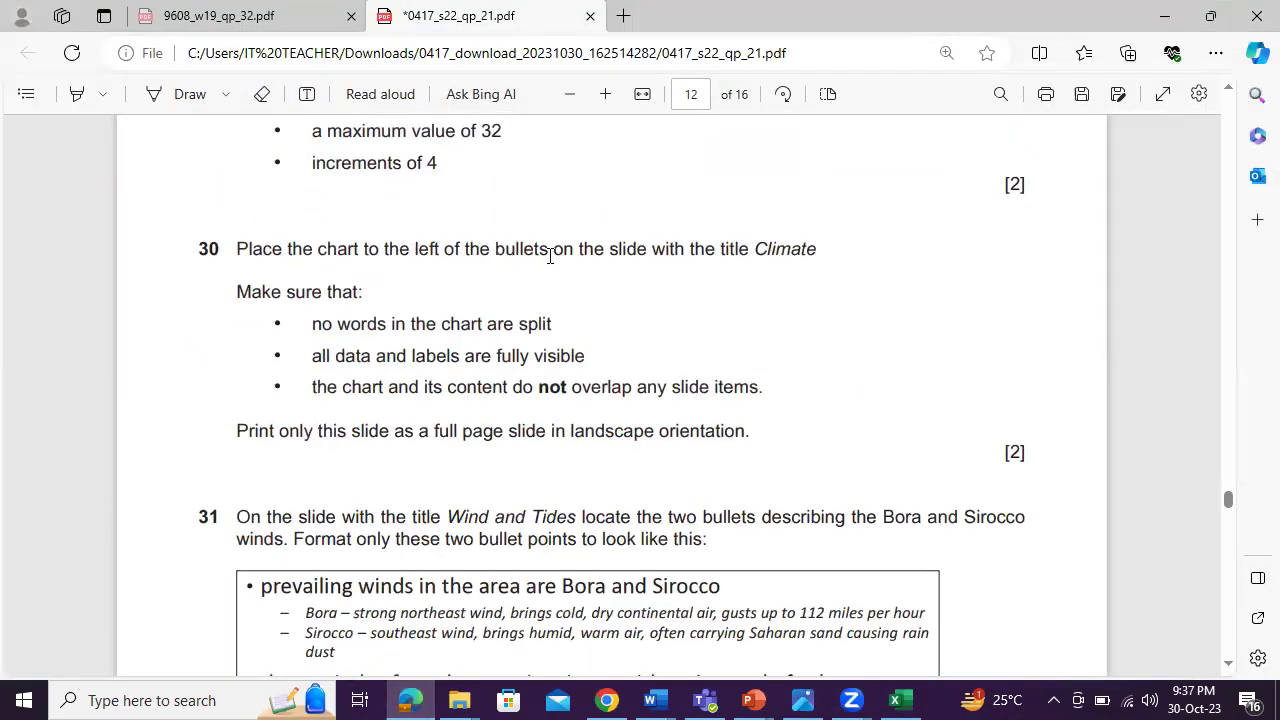
pyautogui.moveTo(757, 250); pyautogui.dragTo(816, 251)
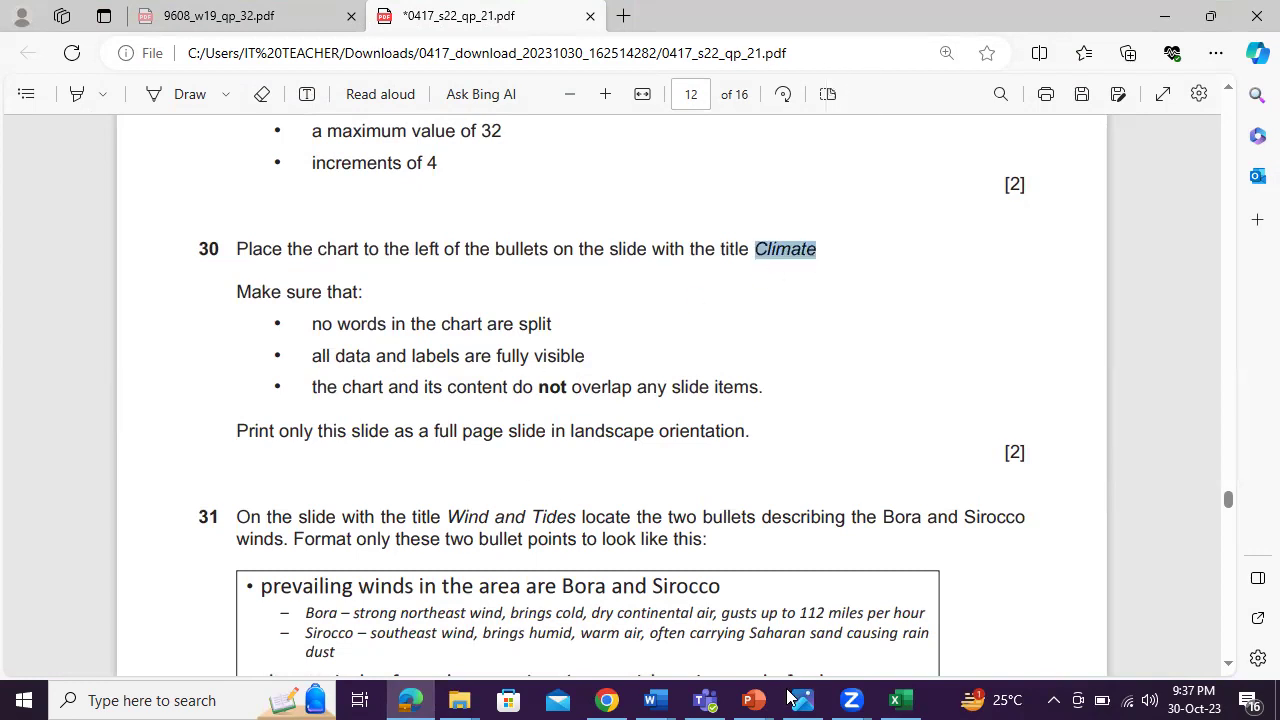
pyautogui.click(895, 700)
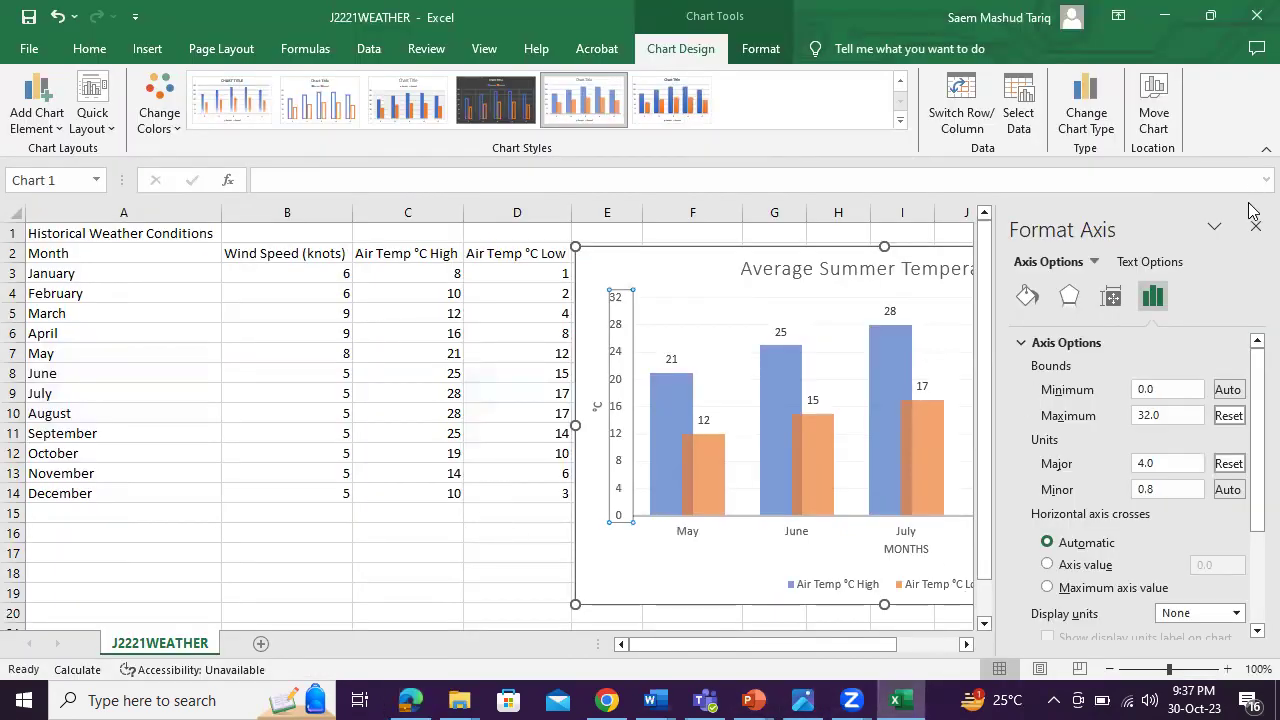
# Close the Format Axis pane, copy the Average Summer Temperatures chart, and switch to PowerPoint
pyautogui.click(1256, 226)
pyautogui.click(500, 518)
pyautogui.click(634, 569)
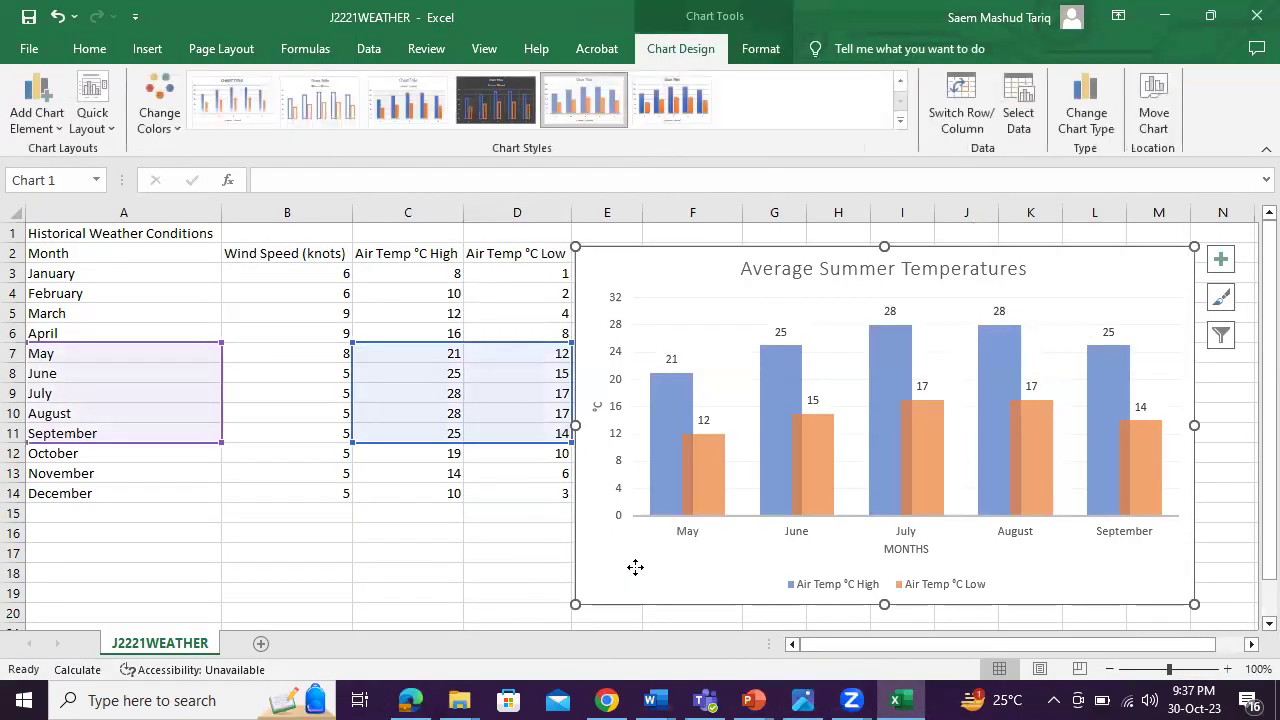
pyautogui.rightClick(634, 567)
pyautogui.click(686, 129)
pyautogui.moveTo(754, 698)
pyautogui.click(755, 620)
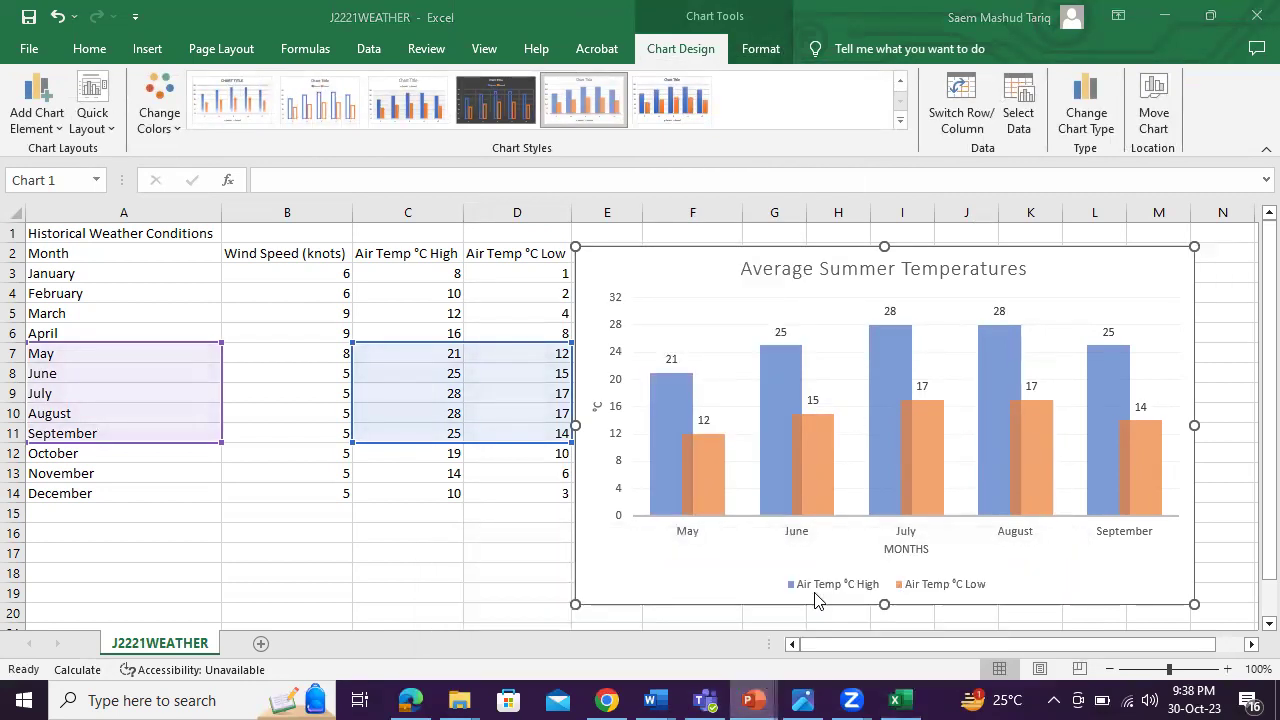
# Paste the chart onto Presentation2's Climate slide (slide 5) and drag it toward the lower right
pyautogui.moveTo(754, 698)
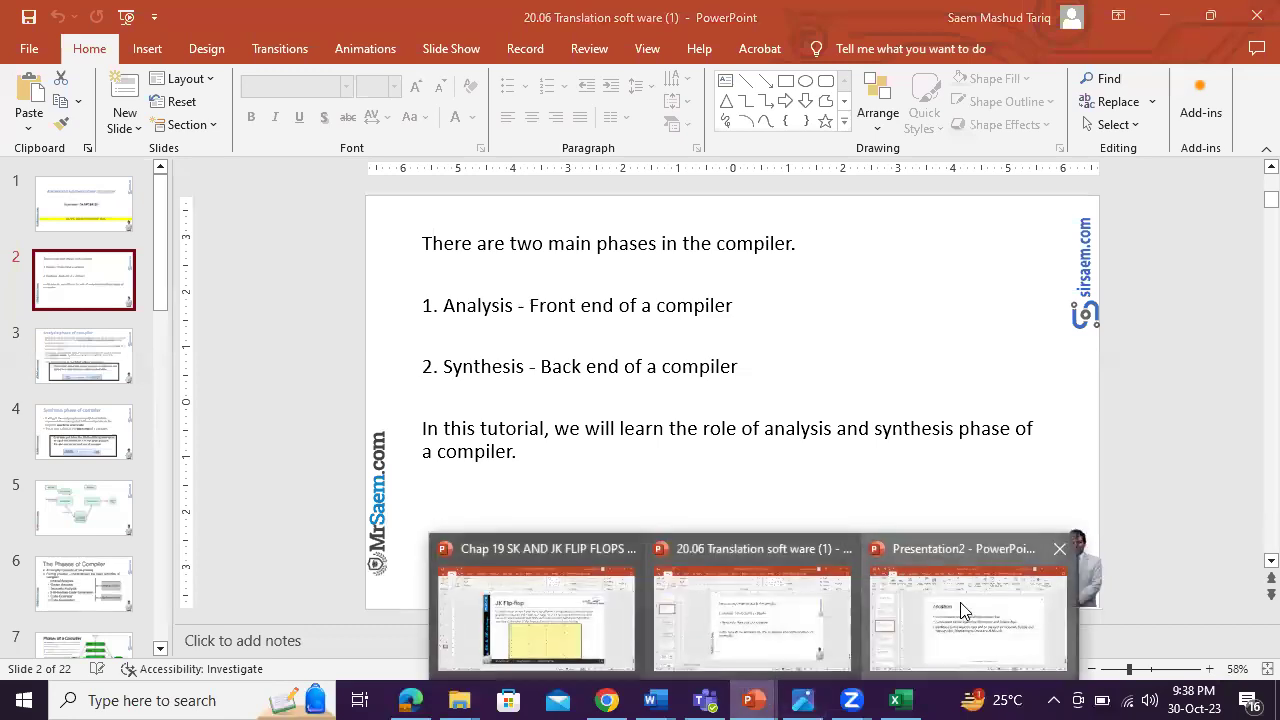
pyautogui.click(960, 602)
pyautogui.click(104, 462)
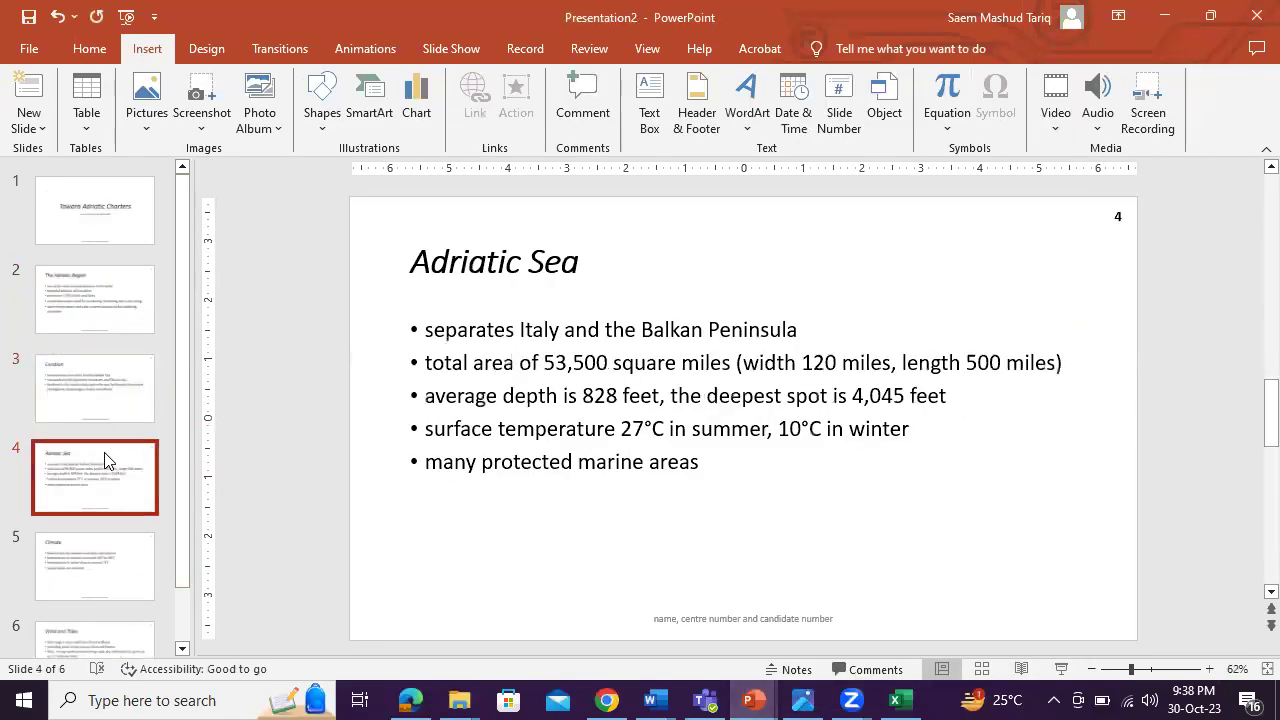
pyautogui.press('Down')
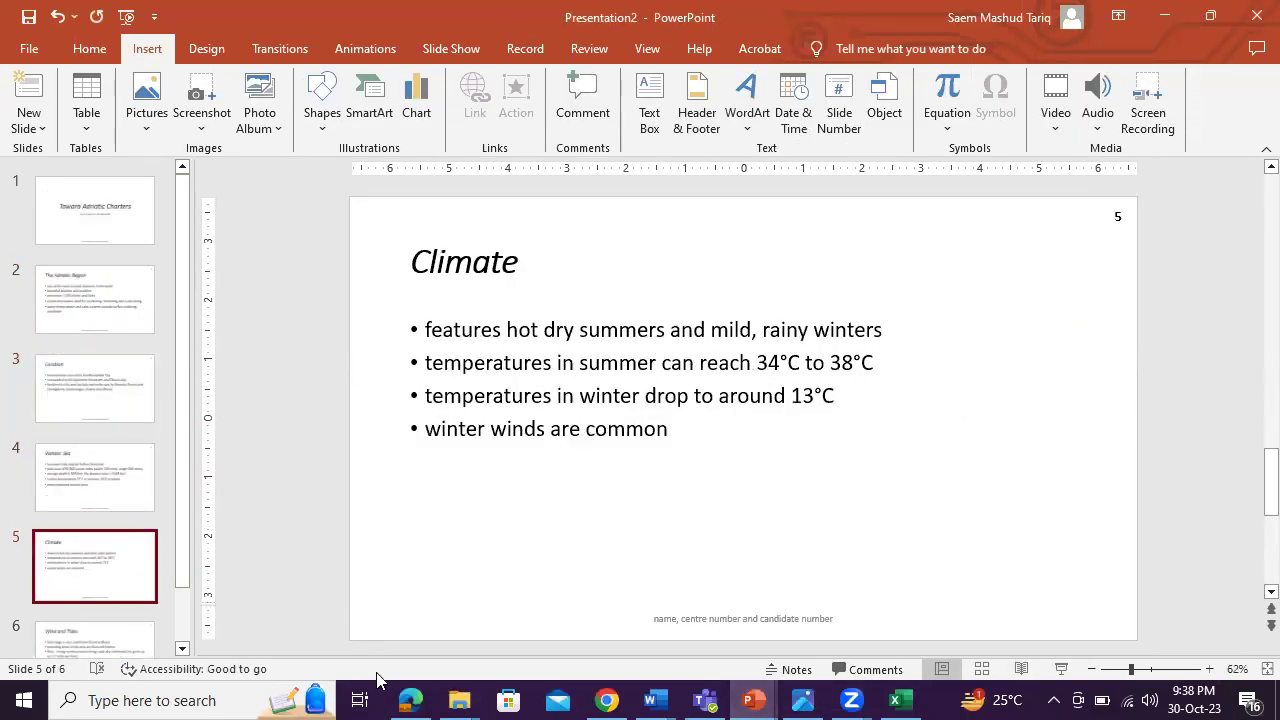
pyautogui.rightClick(432, 336)
pyautogui.click(478, 408)
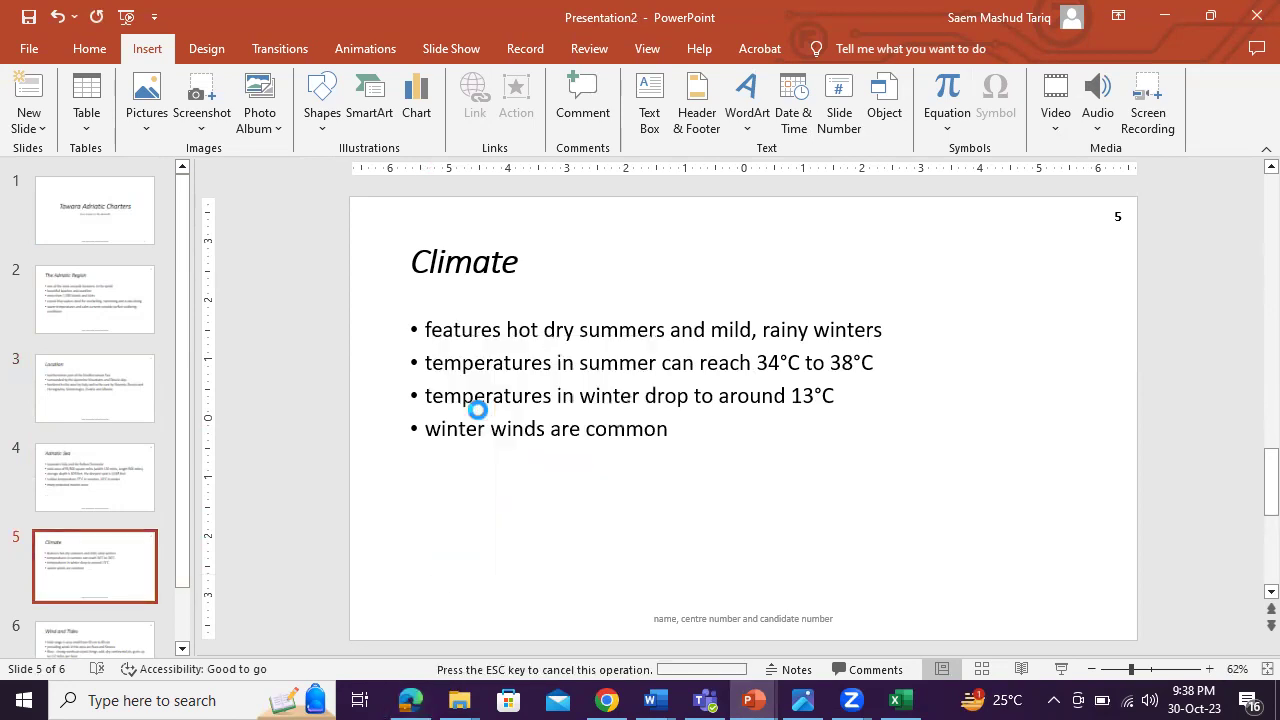
pyautogui.moveTo(686, 526); pyautogui.dragTo(916, 566)
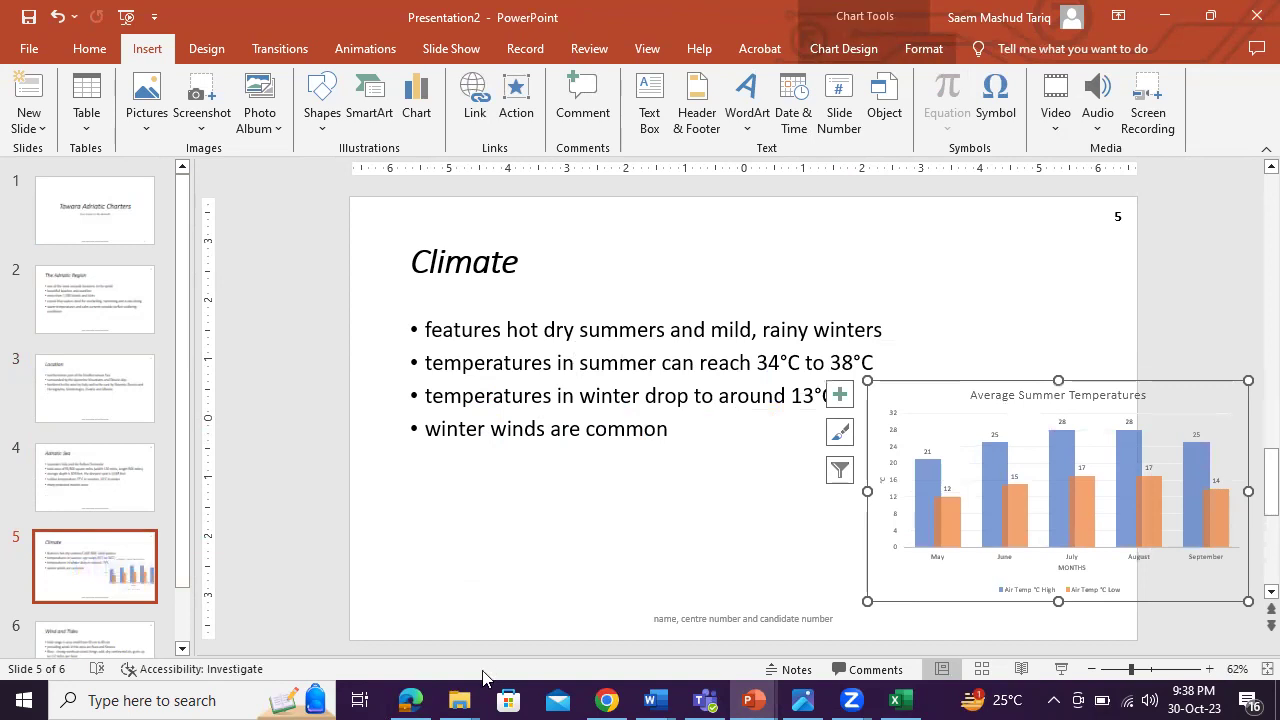
pyautogui.click(411, 699)
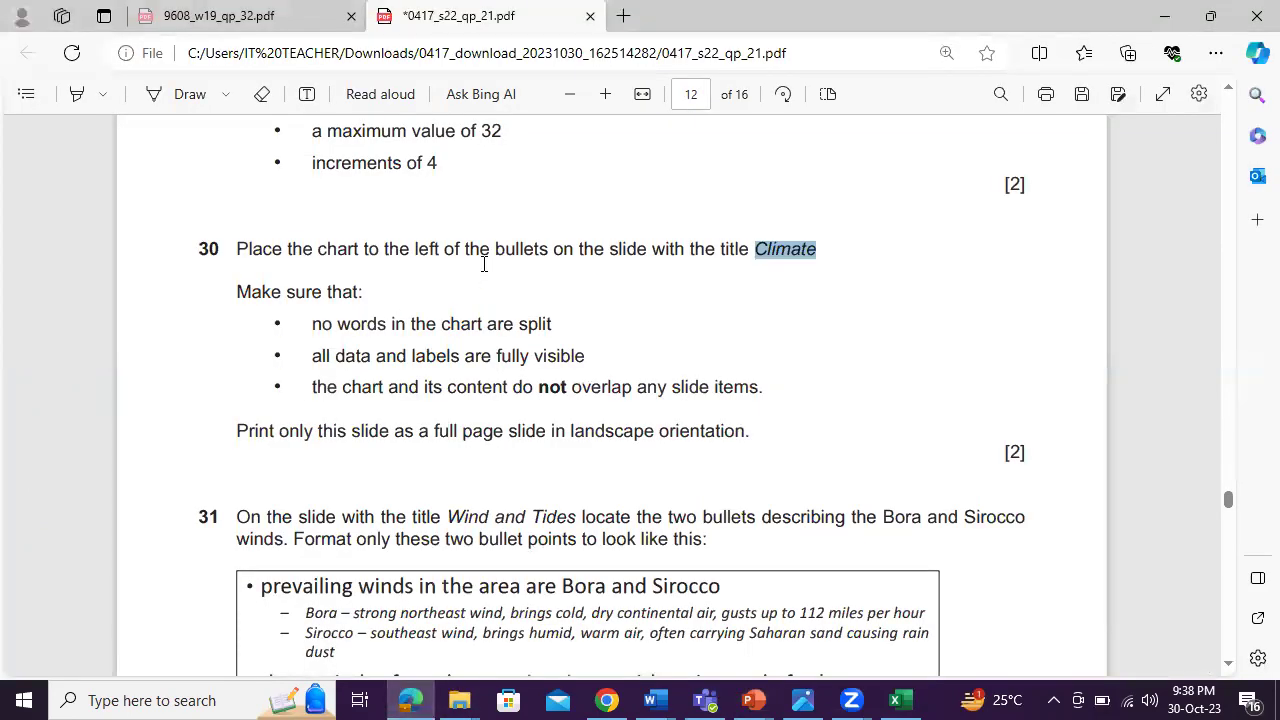
# Narrow the Climate slide's bullet text box from its right edge
pyautogui.click(411, 699)
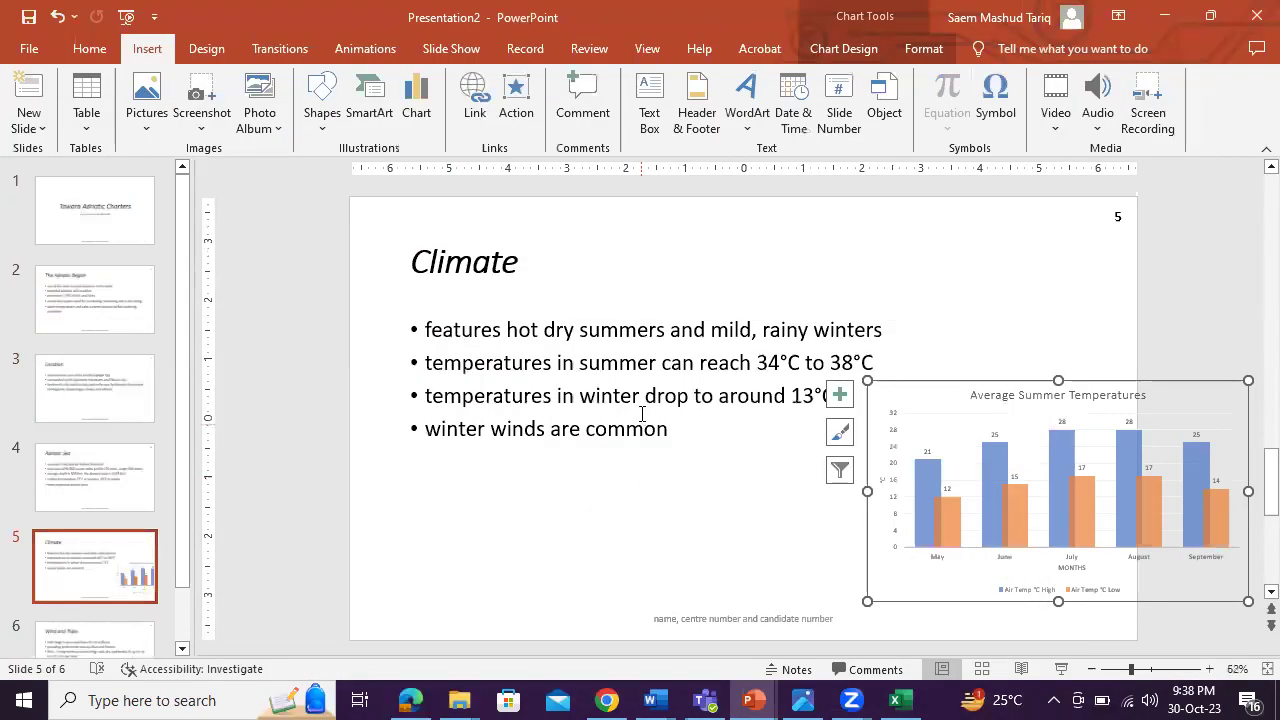
pyautogui.click(645, 396)
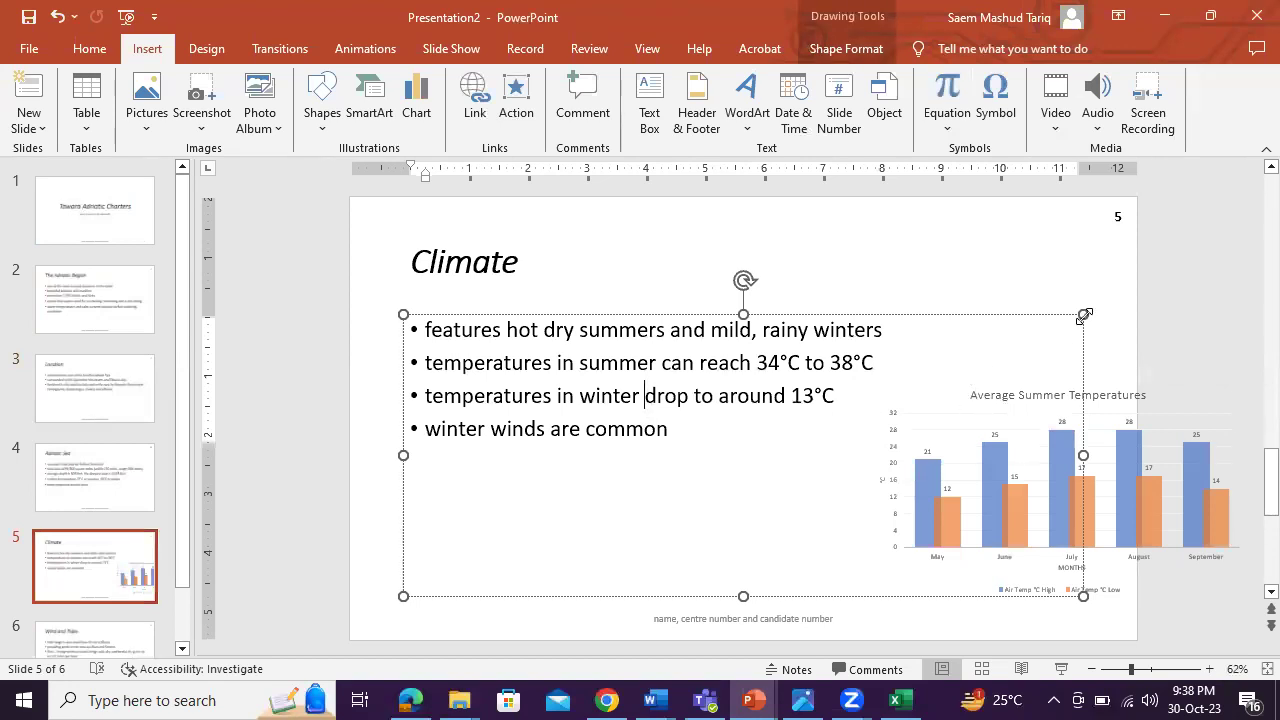
pyautogui.moveTo(1083, 313); pyautogui.dragTo(958, 305)
# Move the chart left and down beside the bullets and enlarge it from its bottom-left corner
pyautogui.click(1000, 408)
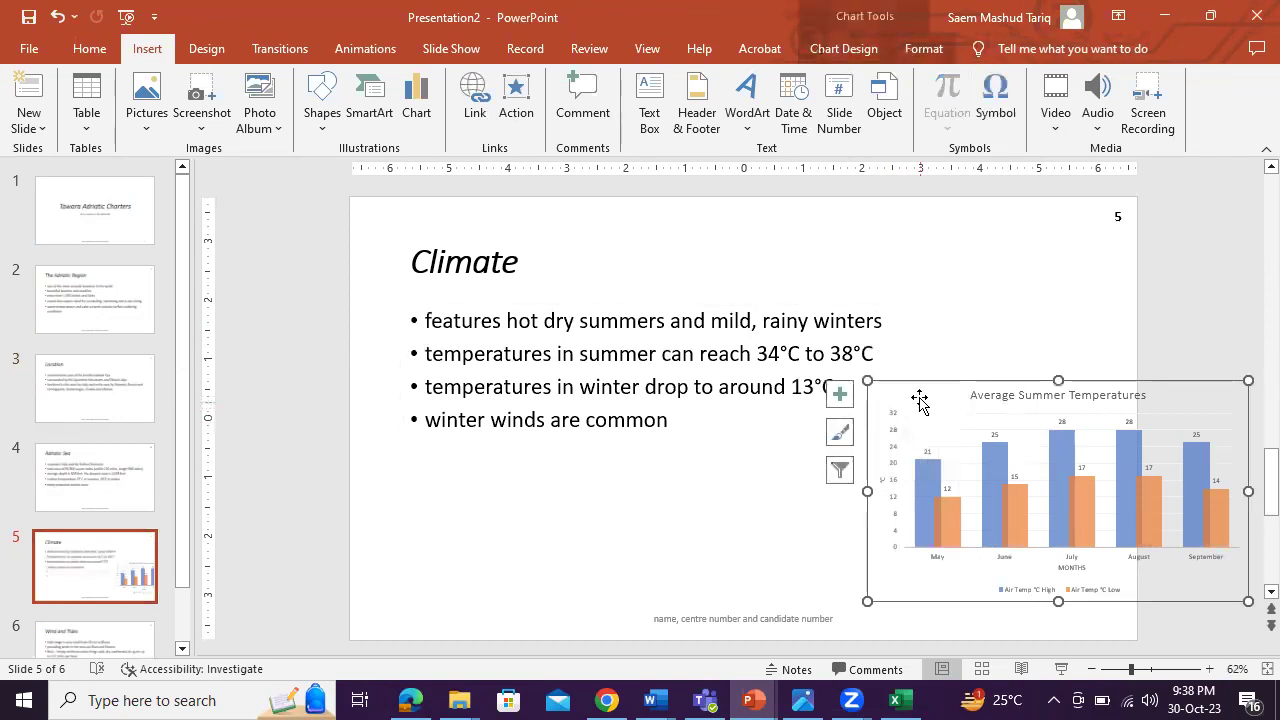
pyautogui.moveTo(900, 397); pyautogui.dragTo(842, 415)
pyautogui.click(750, 446)
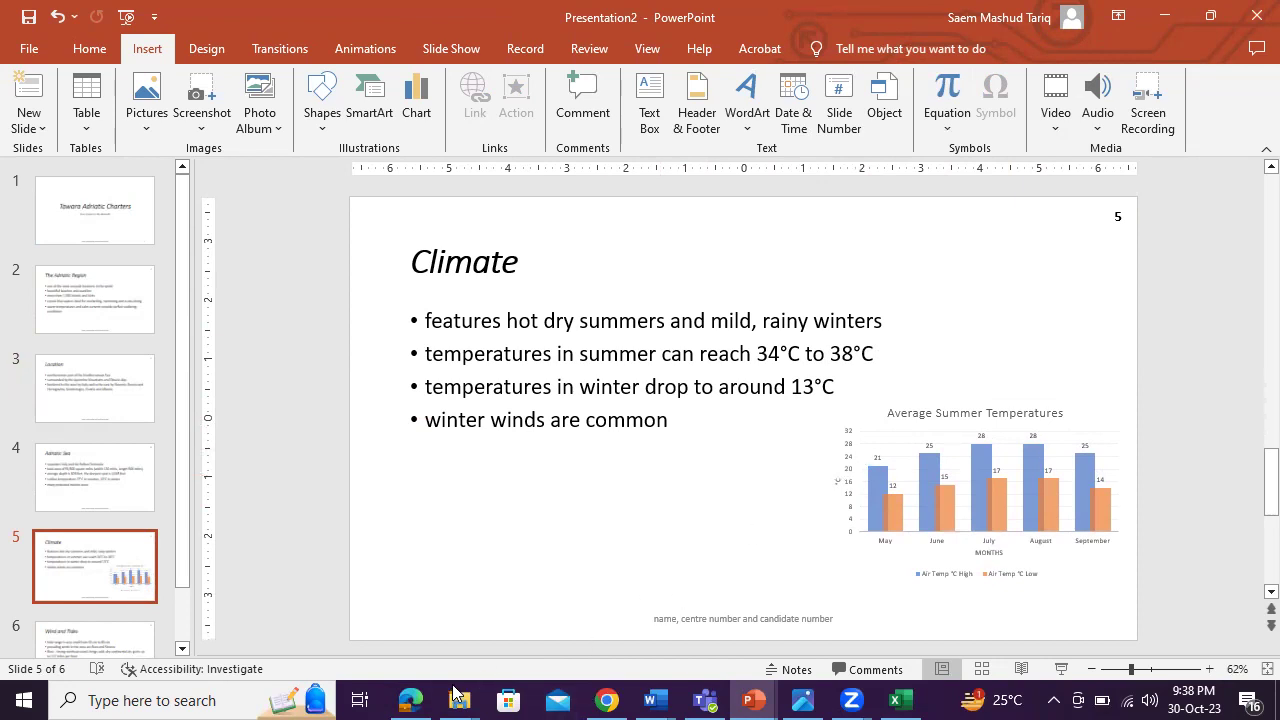
pyautogui.click(835, 562)
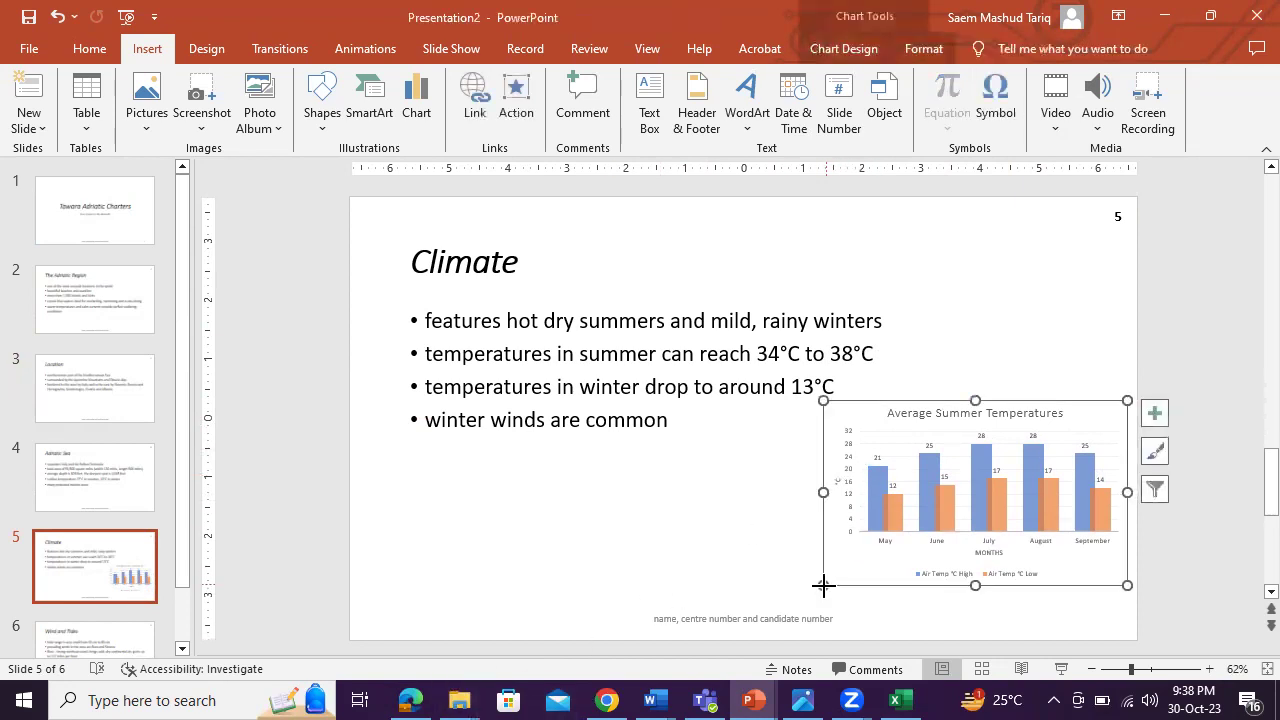
pyautogui.moveTo(823, 585); pyautogui.dragTo(789, 597)
pyautogui.click(703, 560)
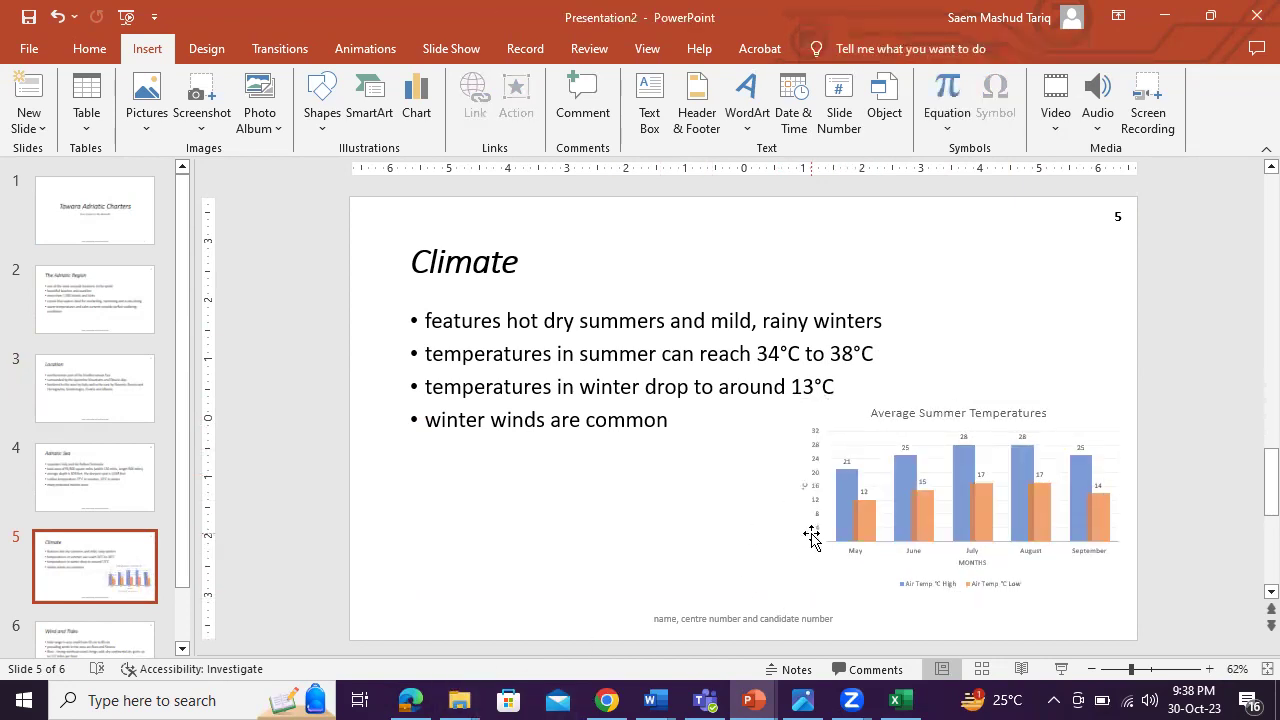
pyautogui.click(412, 698)
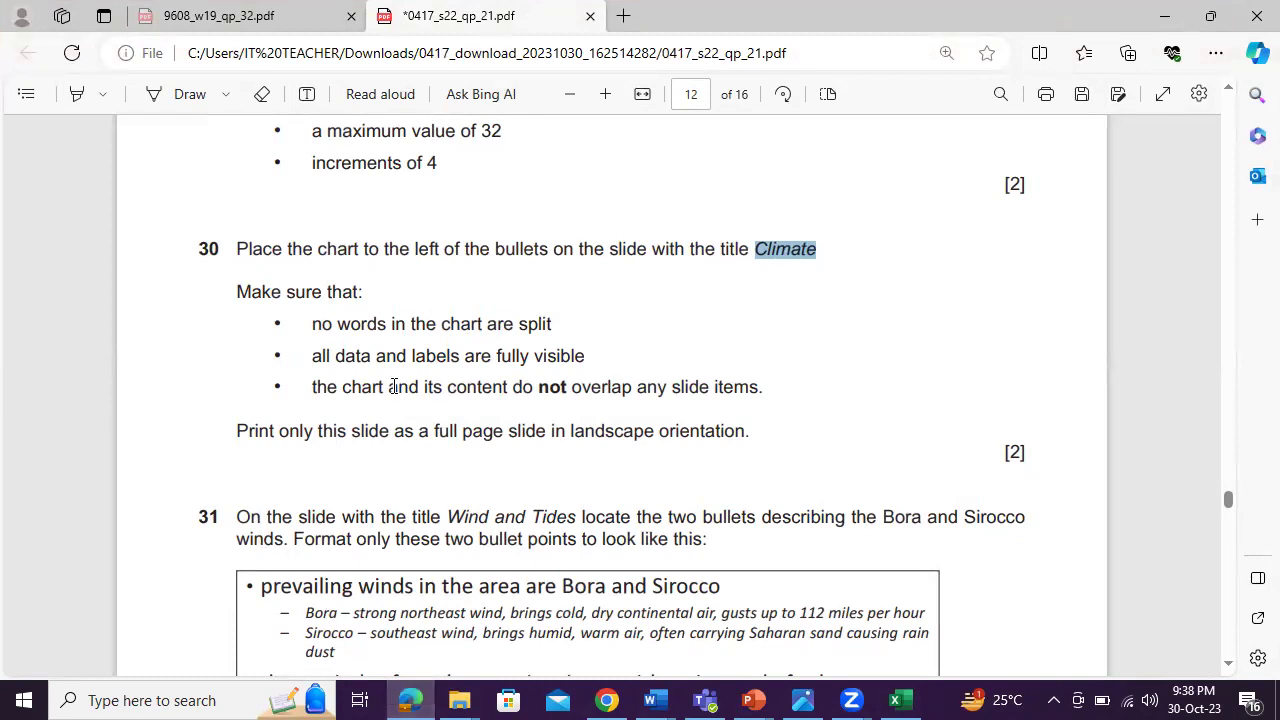
pyautogui.click(412, 698)
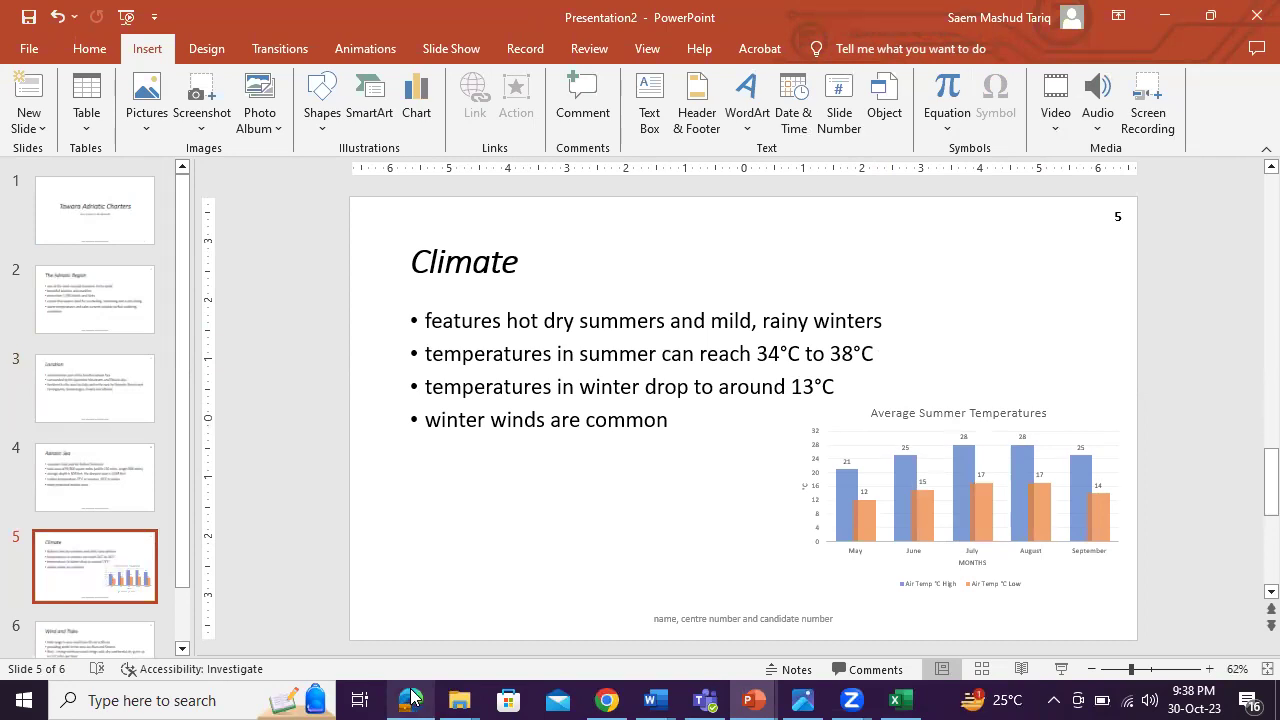
pyautogui.click(412, 698)
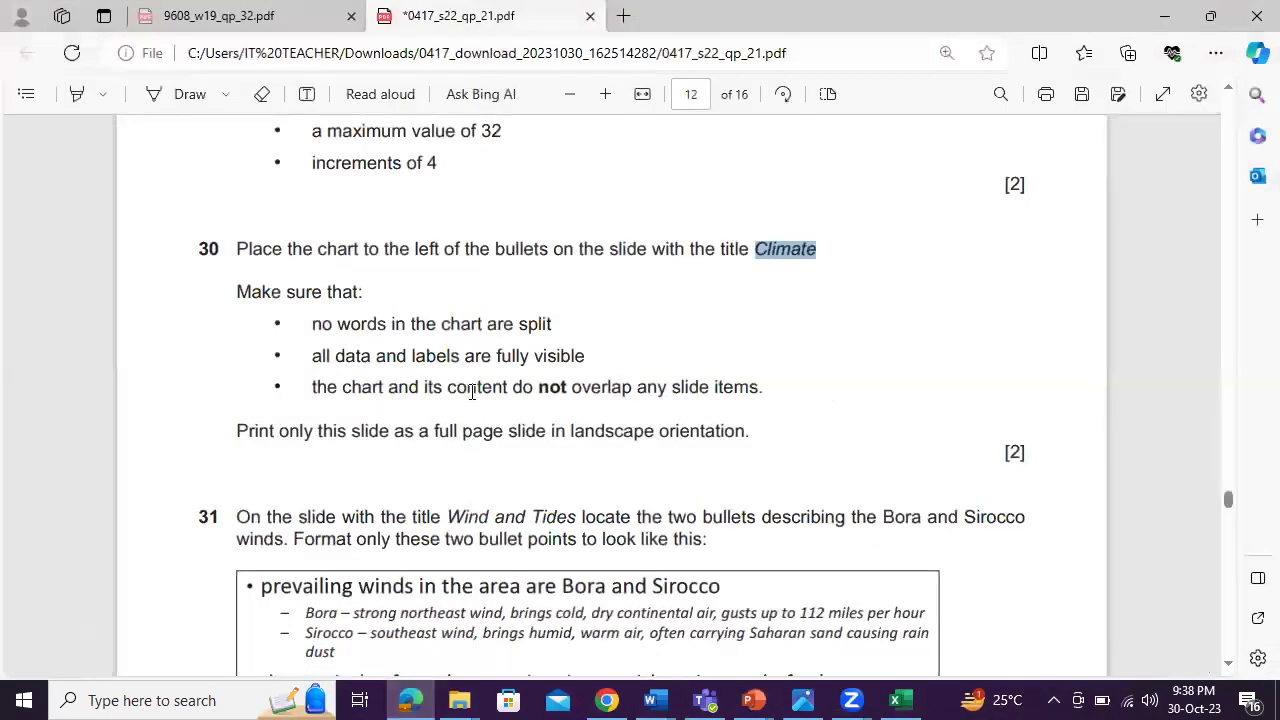
# Read question 31 in the PDF, then go to slide 6, Wind and Tides
pyautogui.click(490, 425)
pyautogui.scroll(-3, 318, 494)
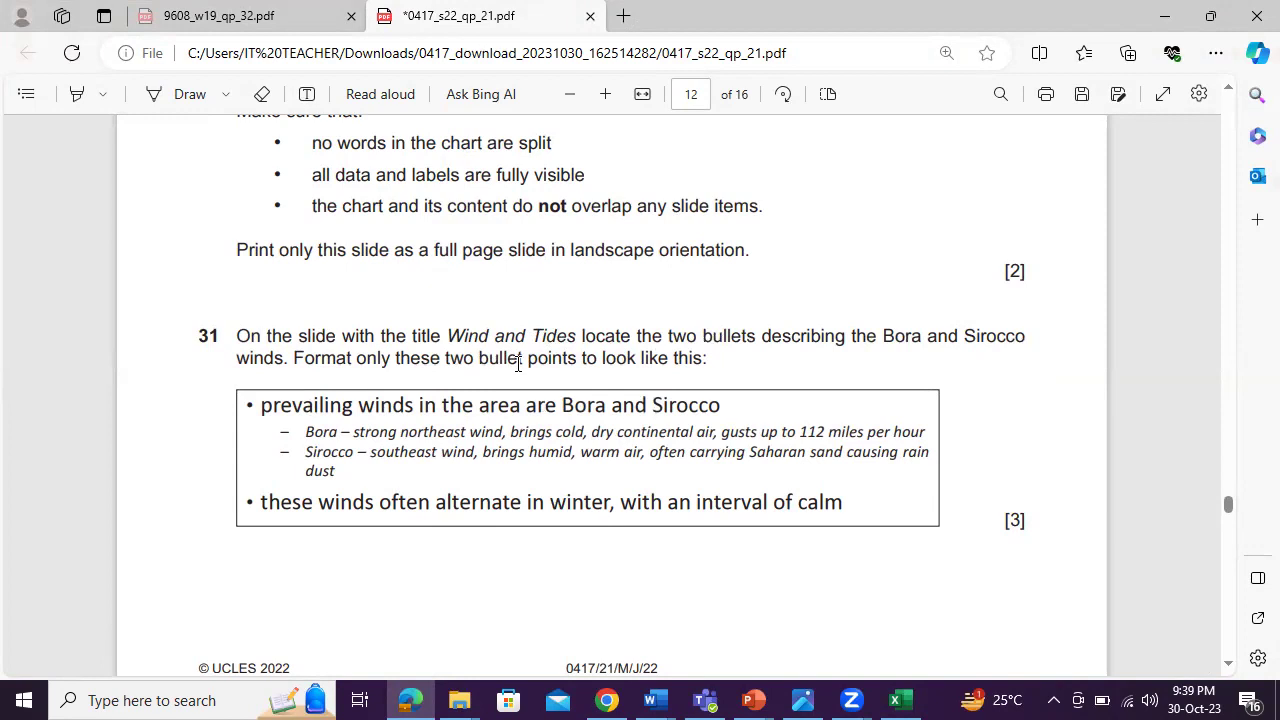
pyautogui.click(410, 700)
pyautogui.click(110, 472)
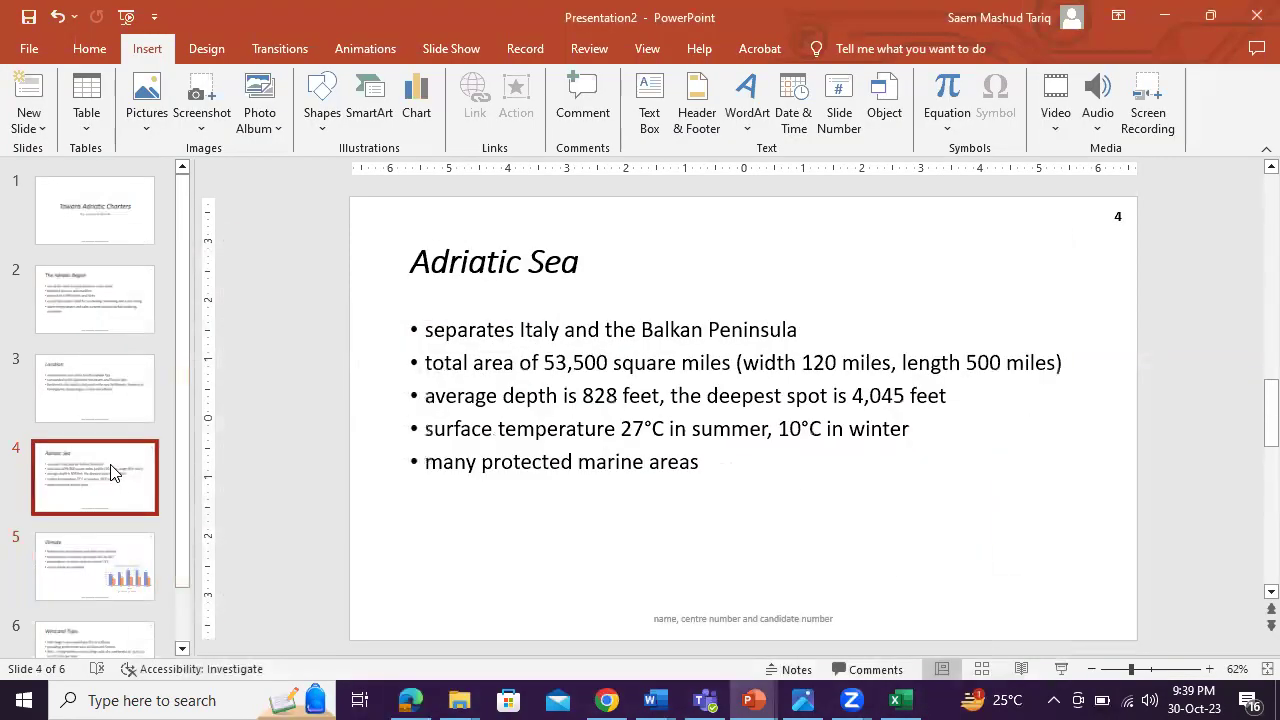
pyautogui.press('Down')
pyautogui.press('Down')
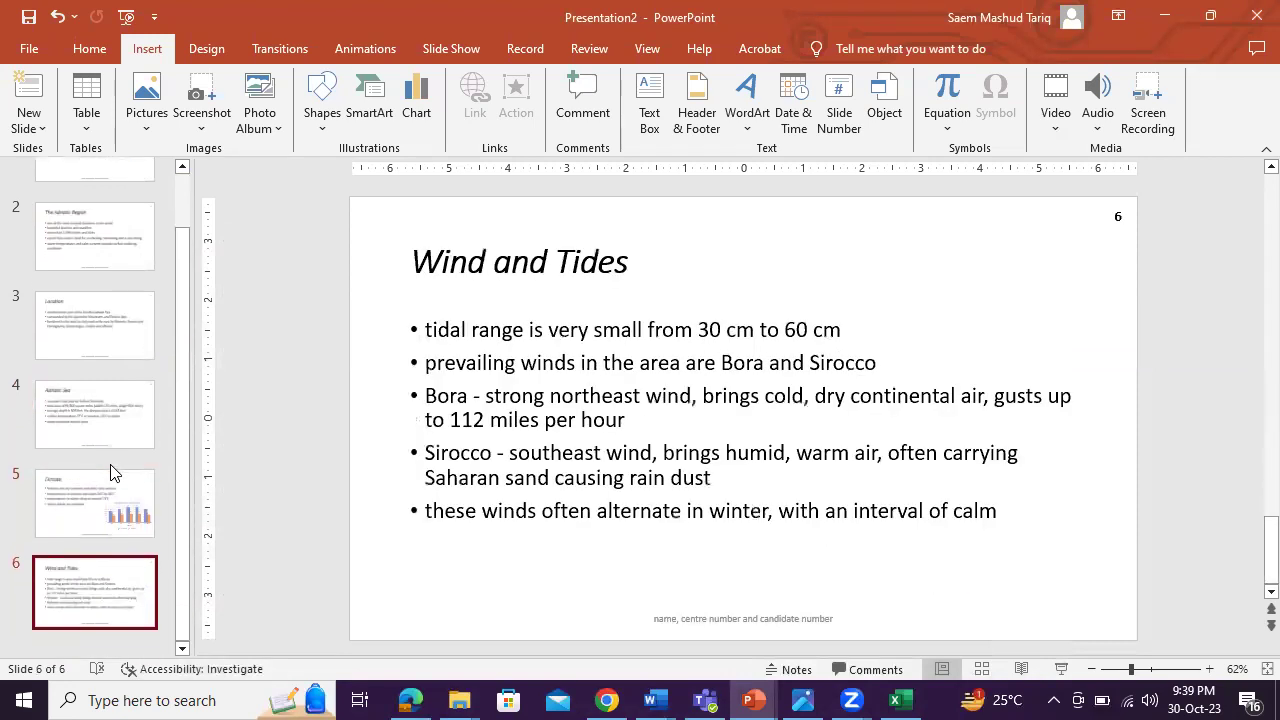
# Compare the slide with the question paper and select the Bora and Sirocco bullets
pyautogui.click(410, 700)
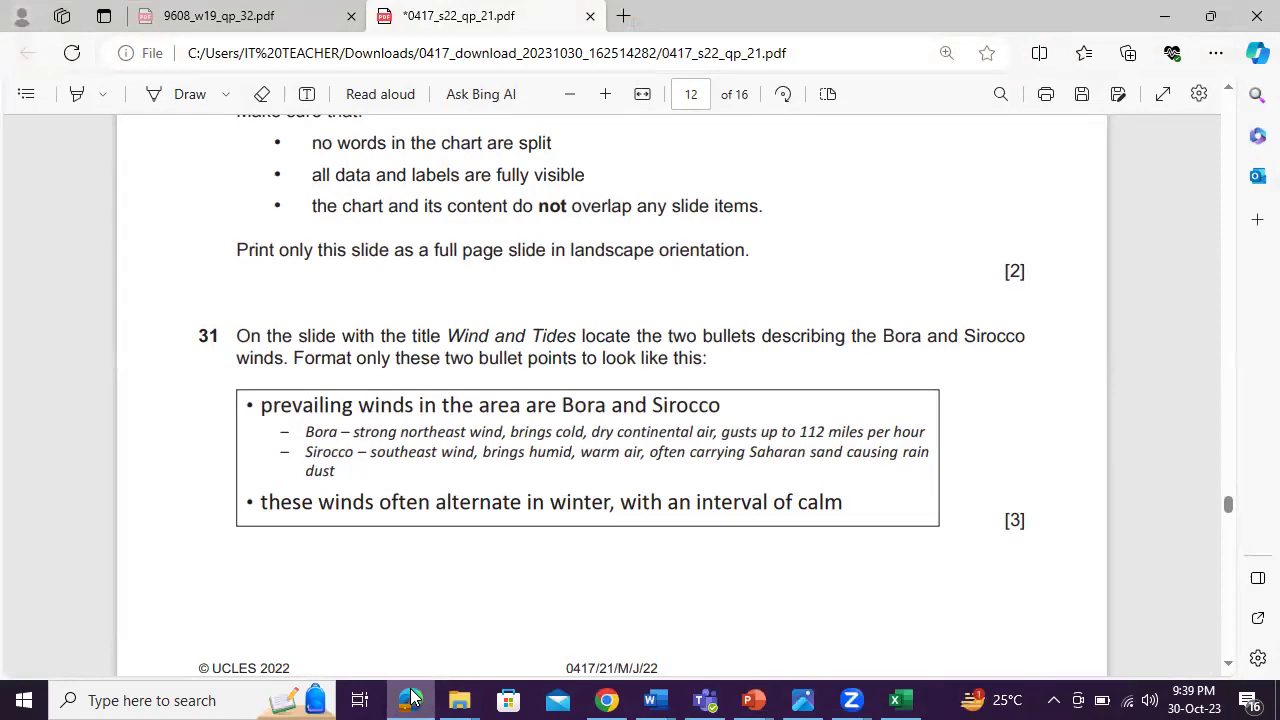
pyautogui.click(410, 700)
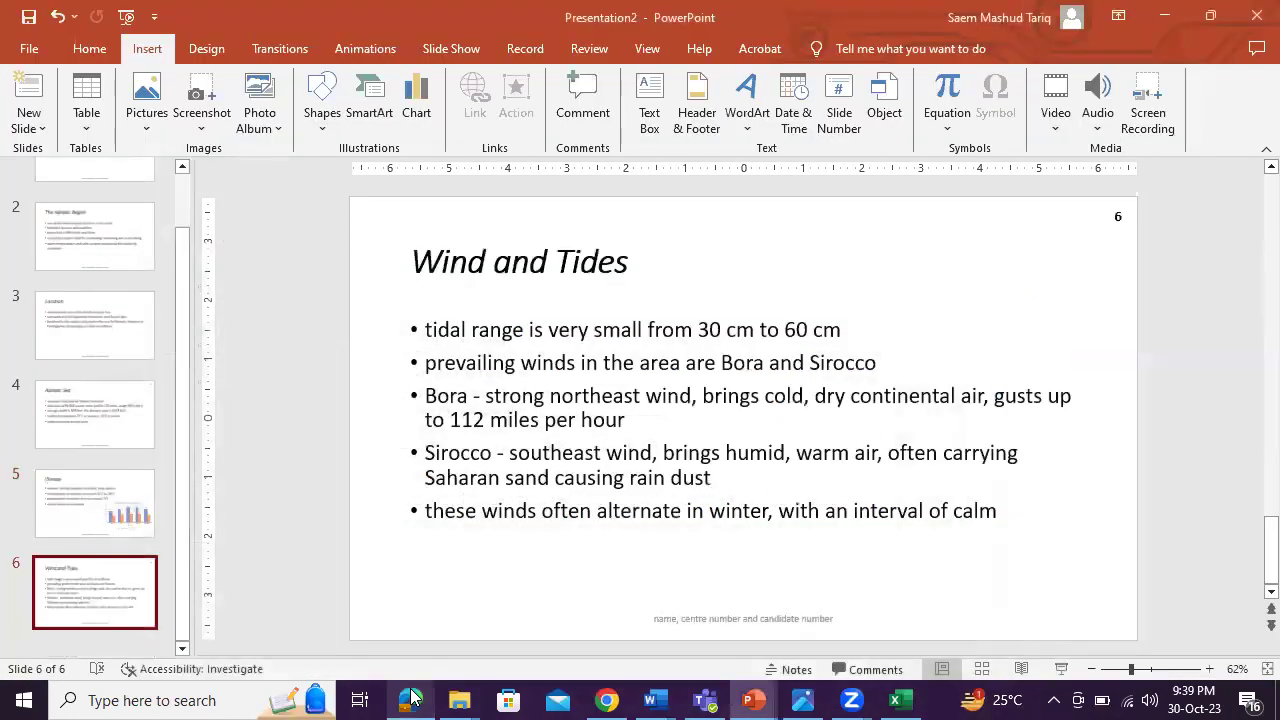
pyautogui.click(410, 700)
pyautogui.click(410, 700)
pyautogui.click(410, 700)
pyautogui.click(410, 700)
pyautogui.click(410, 700)
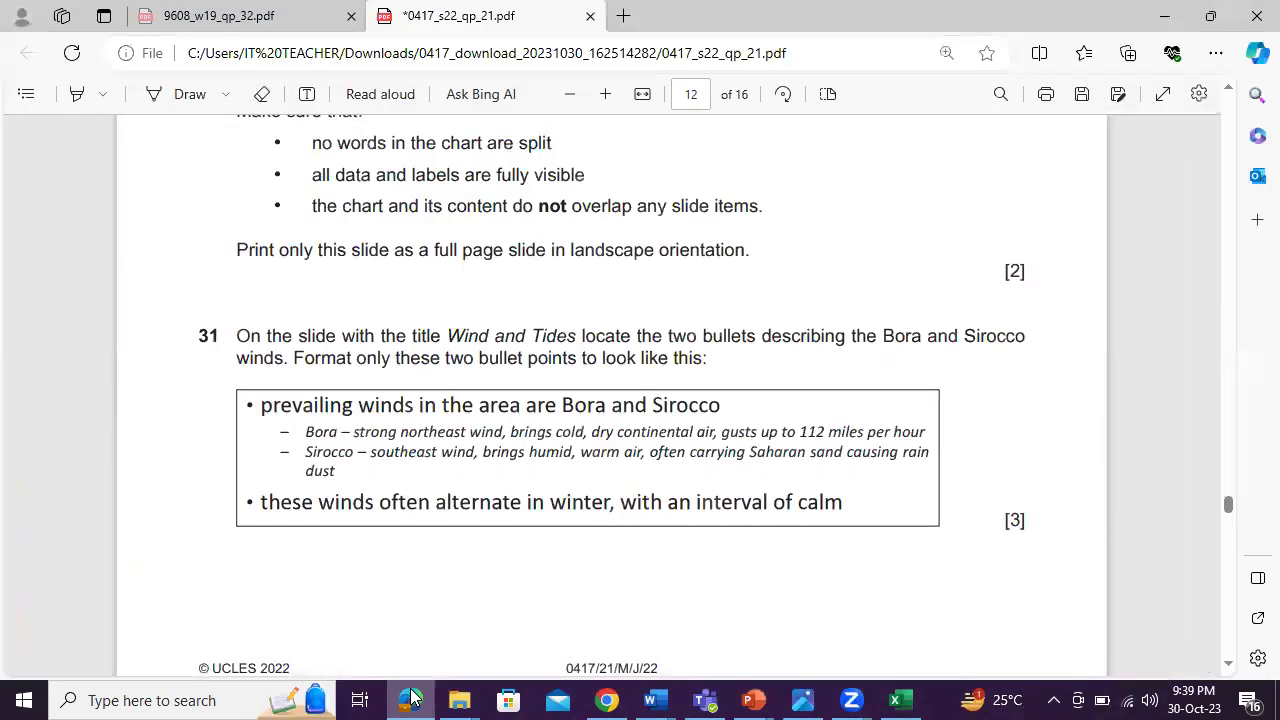
pyautogui.click(410, 700)
pyautogui.moveTo(426, 396); pyautogui.dragTo(714, 480)
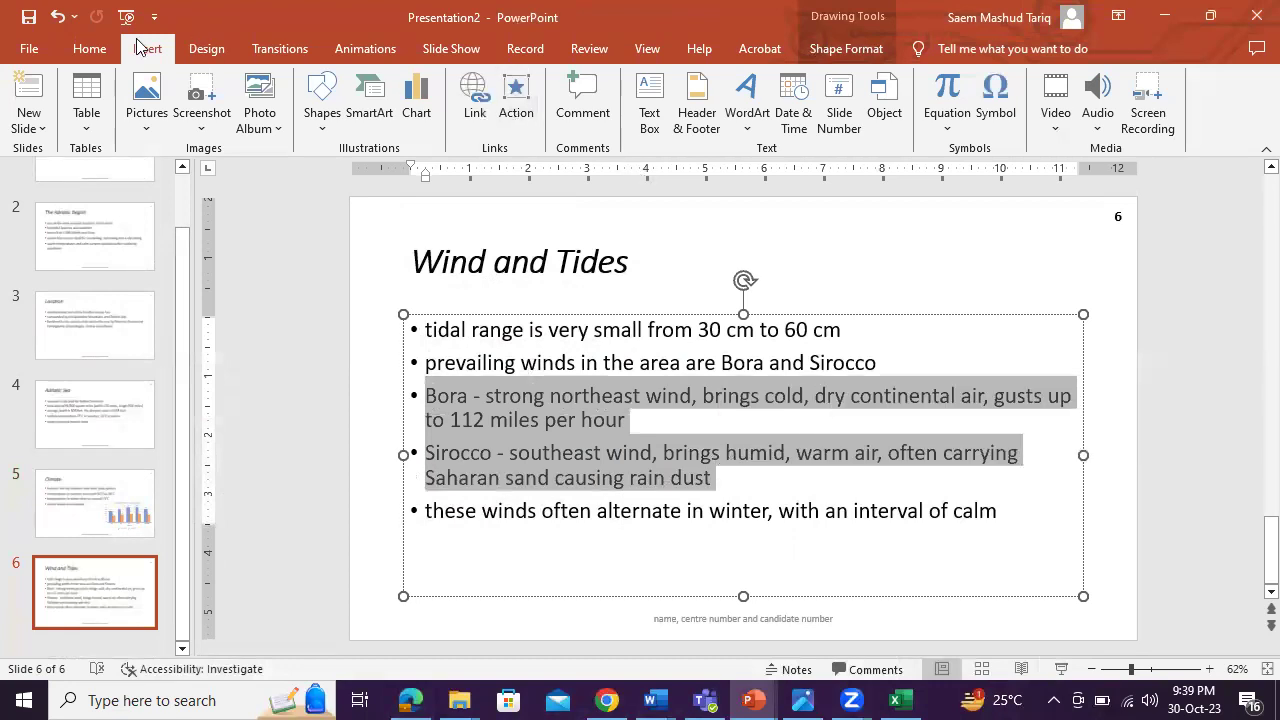
# Demote the Bora and Sirocco bullets one level on the Wind and Tides slide
pyautogui.click(89, 48)
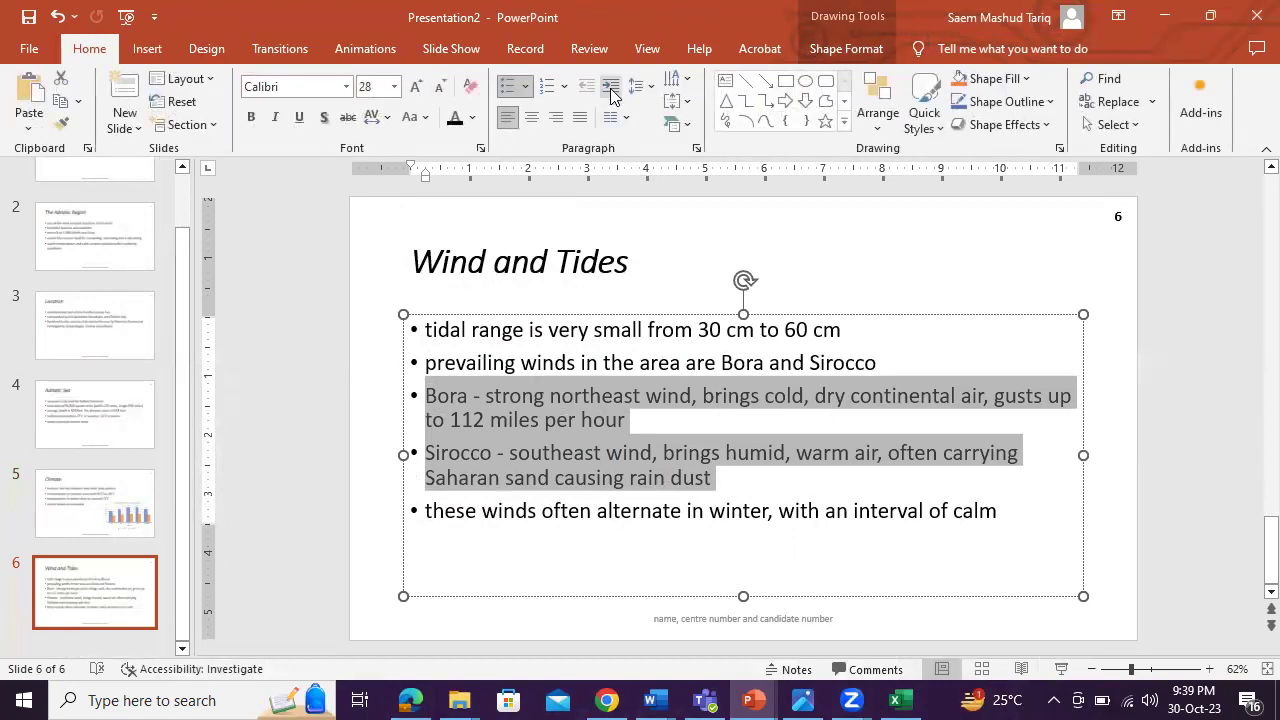
pyautogui.click(610, 87)
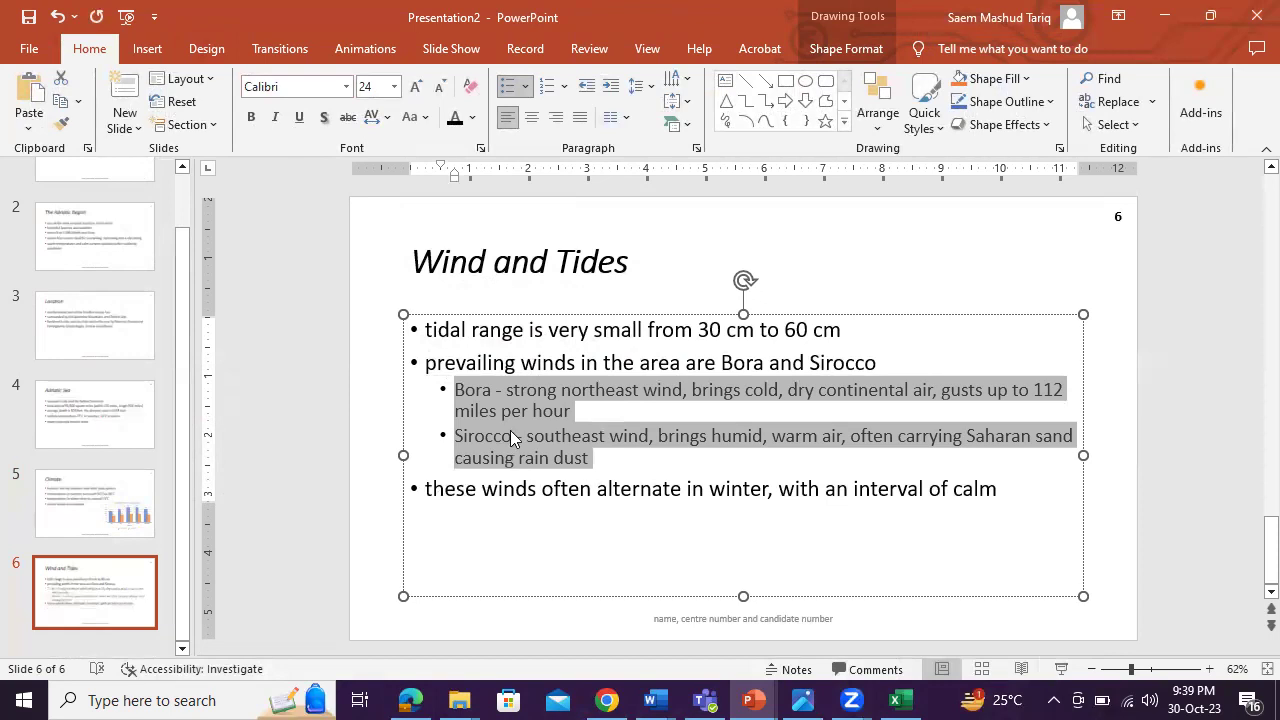
pyautogui.click(410, 700)
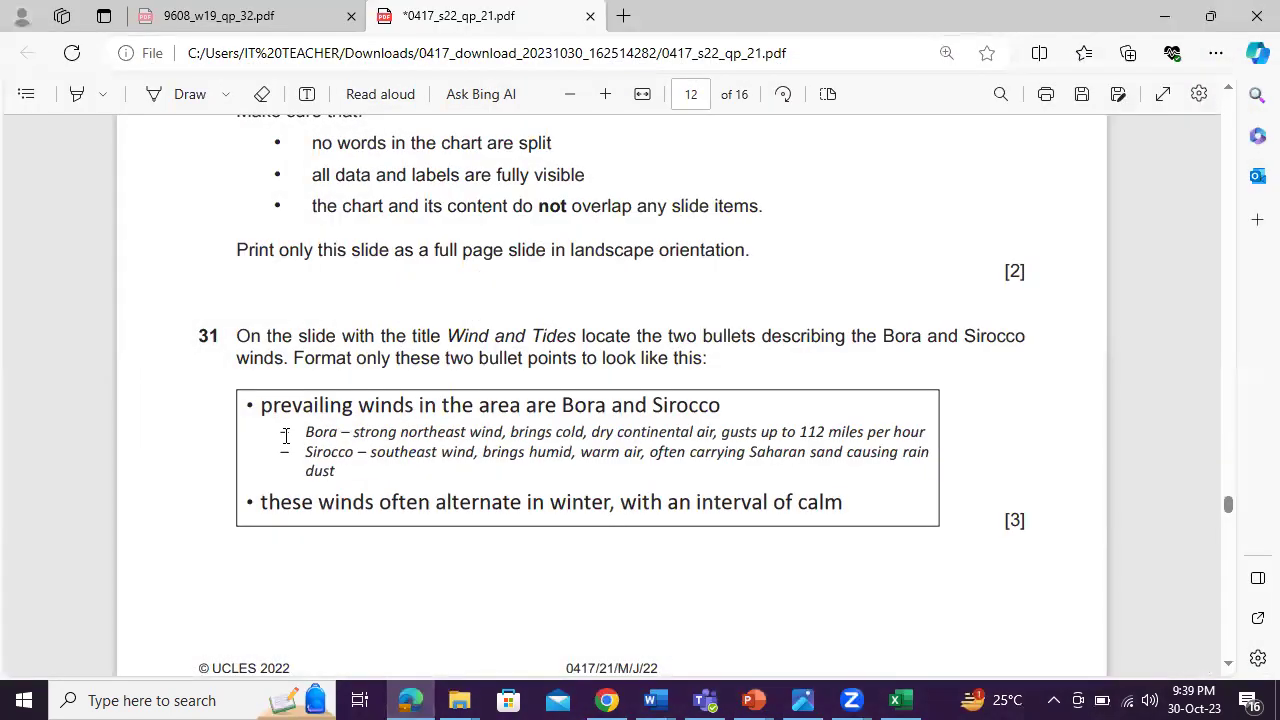
pyautogui.click(392, 686)
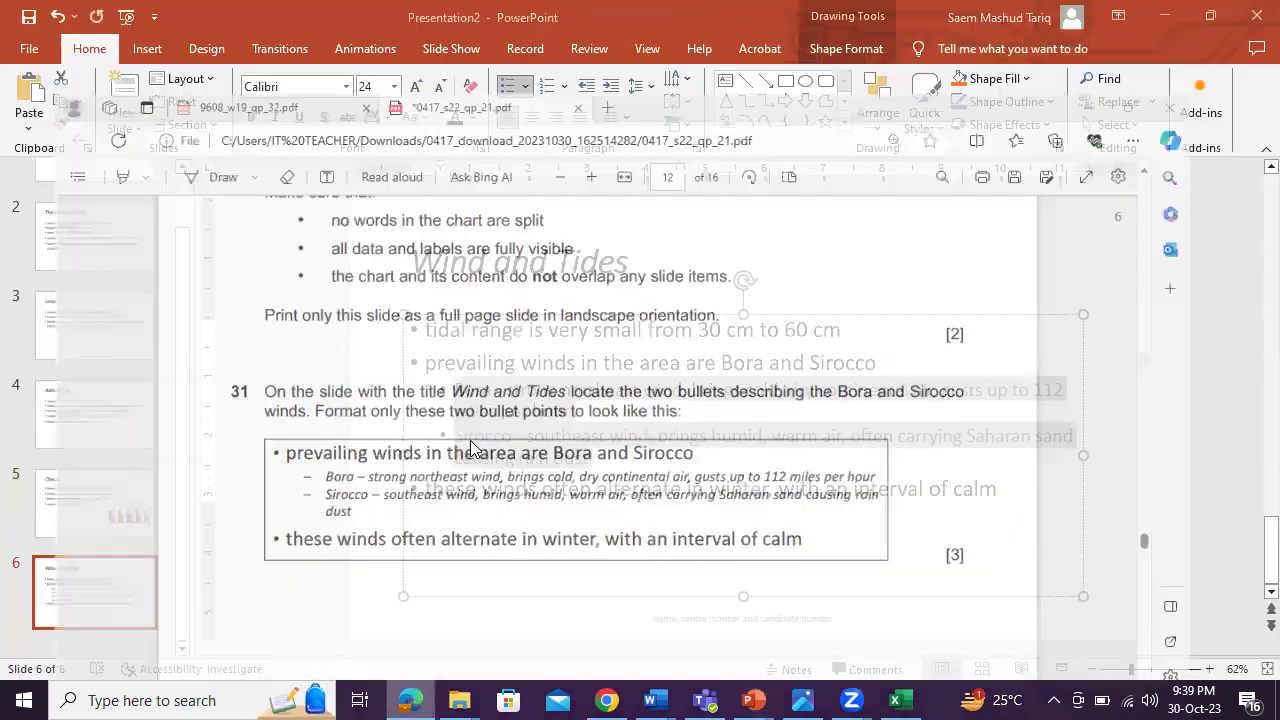
# Give the two sub-points hyphen (002D) bullets via Bullets and Numbering > Customize
pyautogui.click(525, 88)
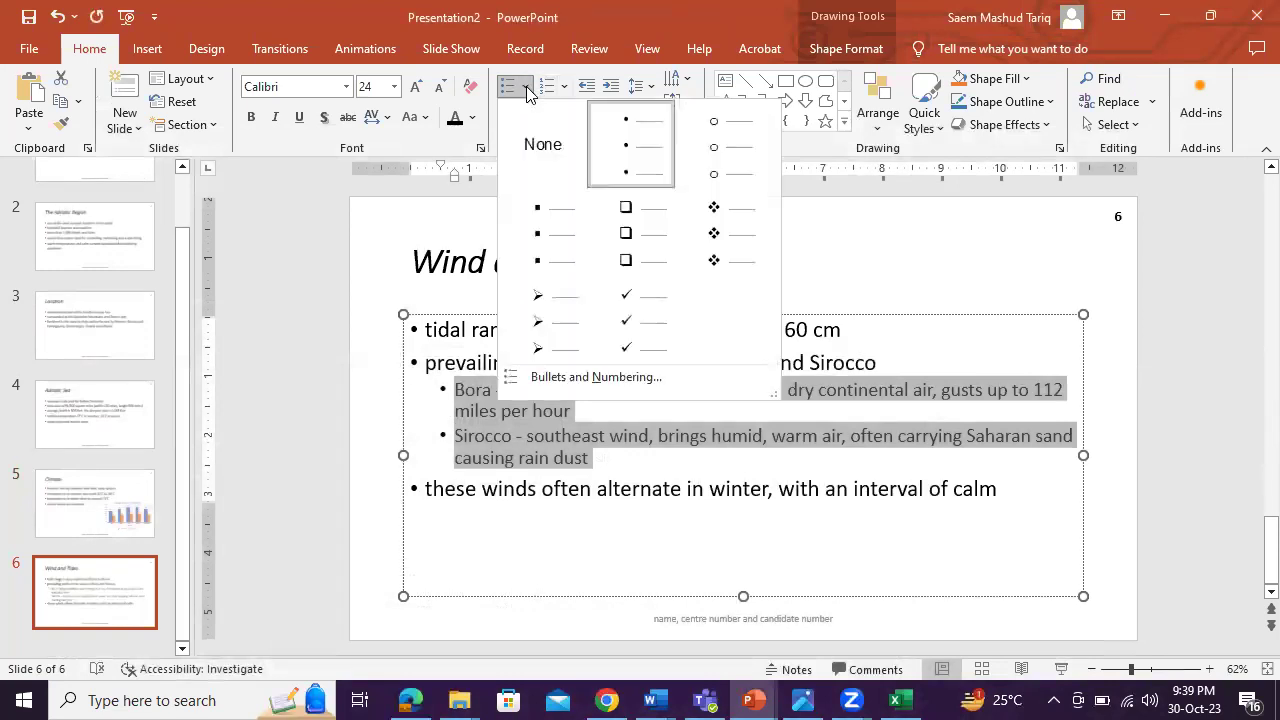
pyautogui.click(582, 379)
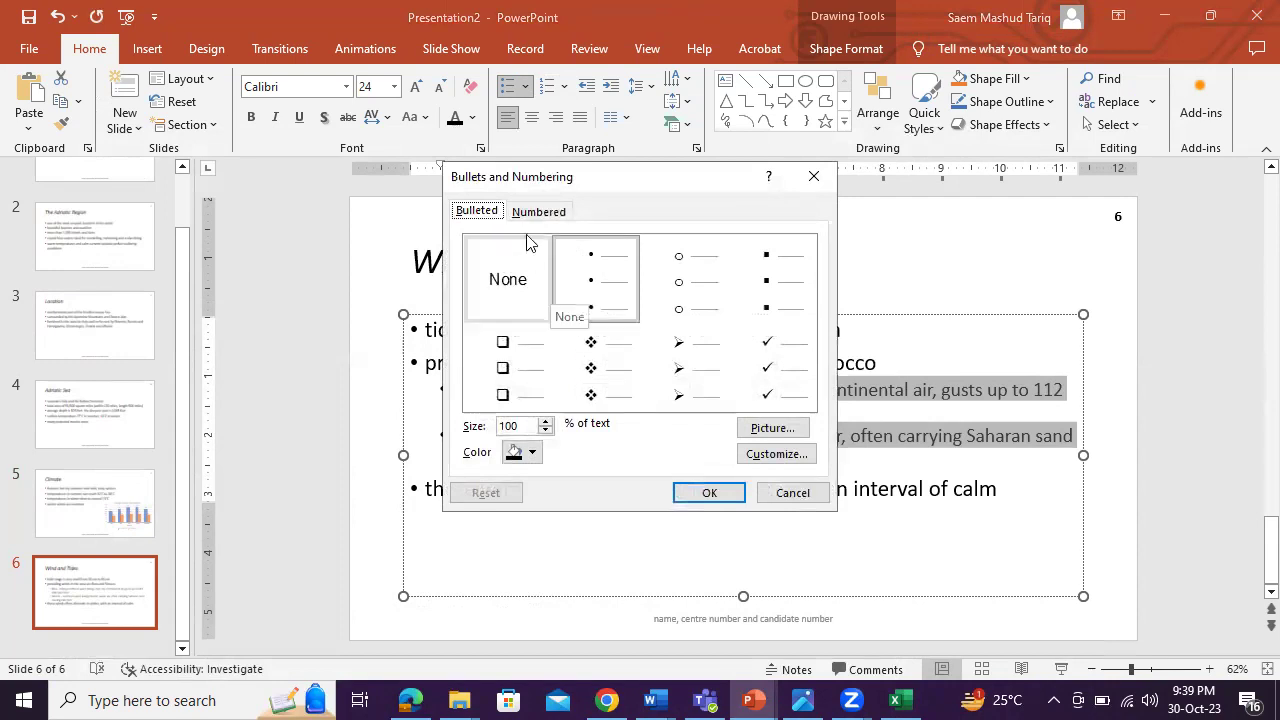
pyautogui.click(775, 455)
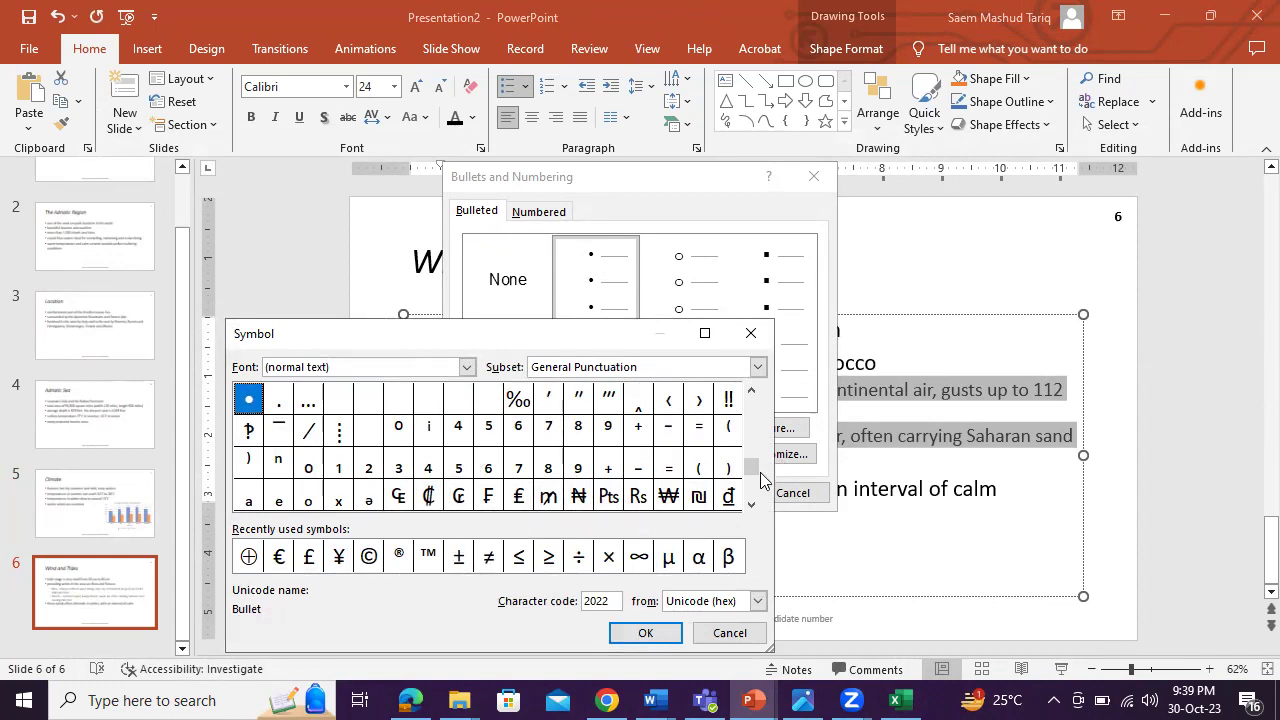
pyautogui.moveTo(757, 481); pyautogui.dragTo(757, 405)
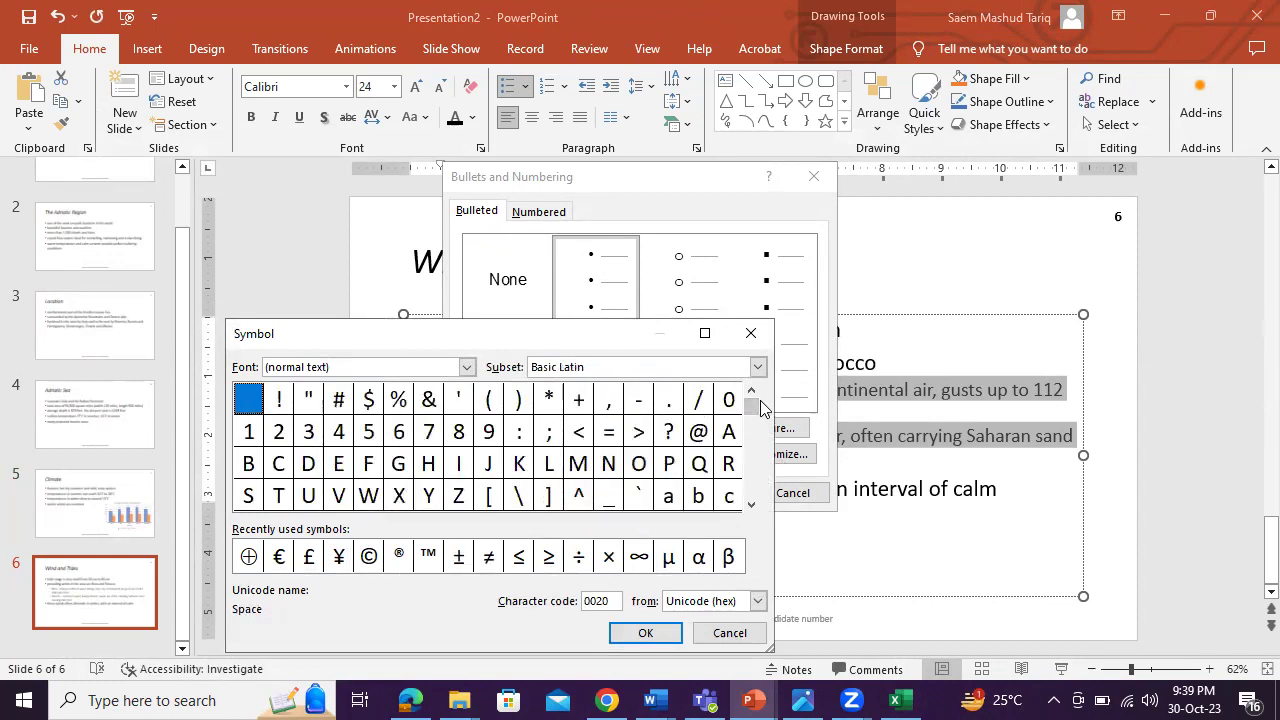
pyautogui.click(638, 399)
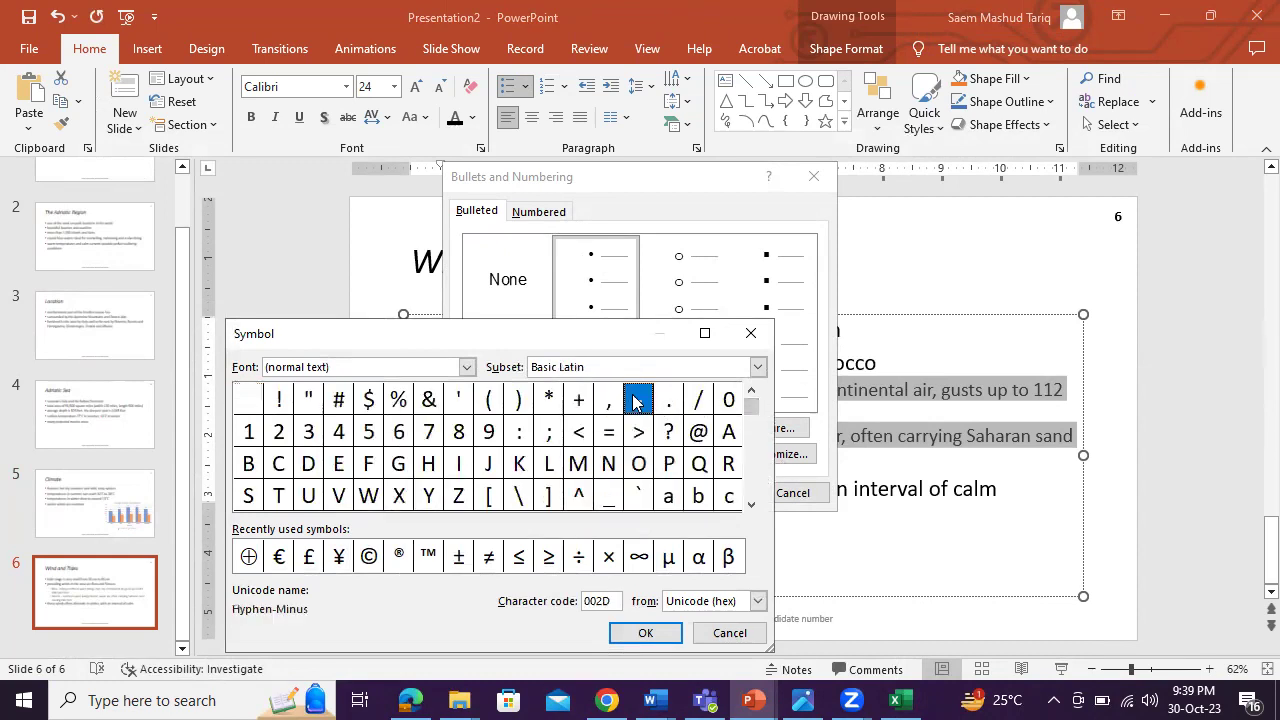
pyautogui.click(410, 698)
pyautogui.click(410, 698)
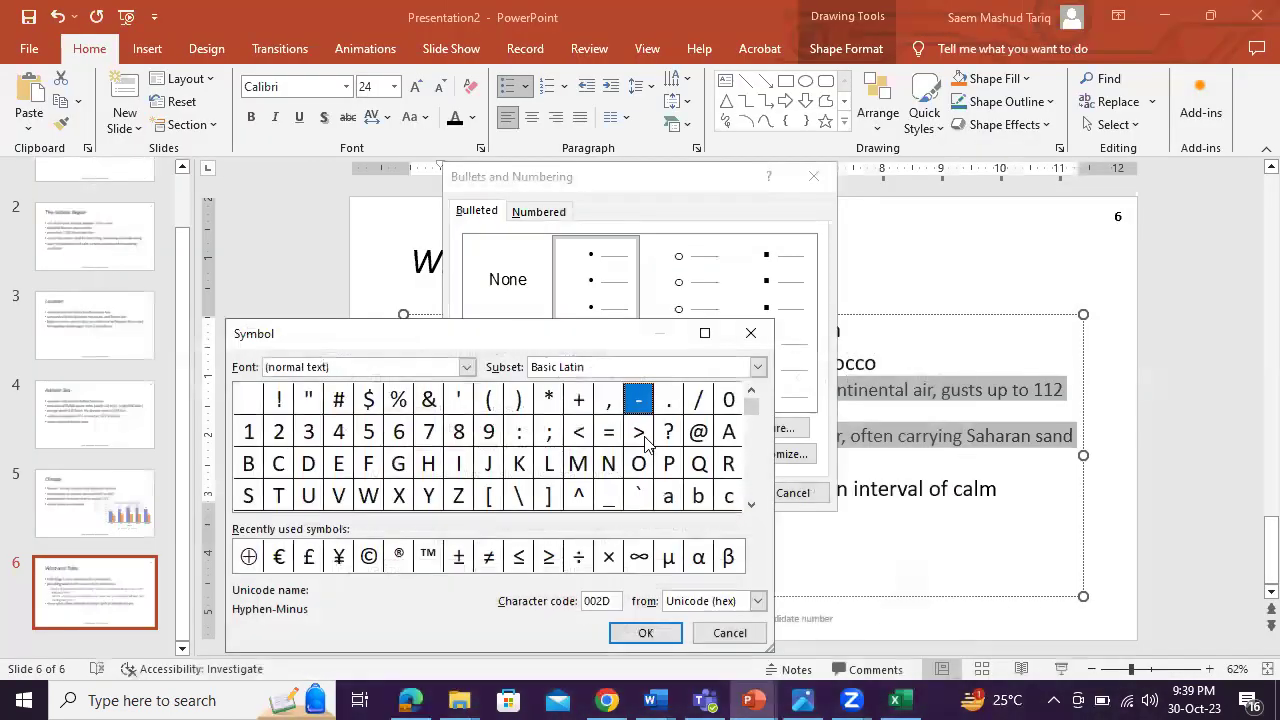
pyautogui.click(645, 632)
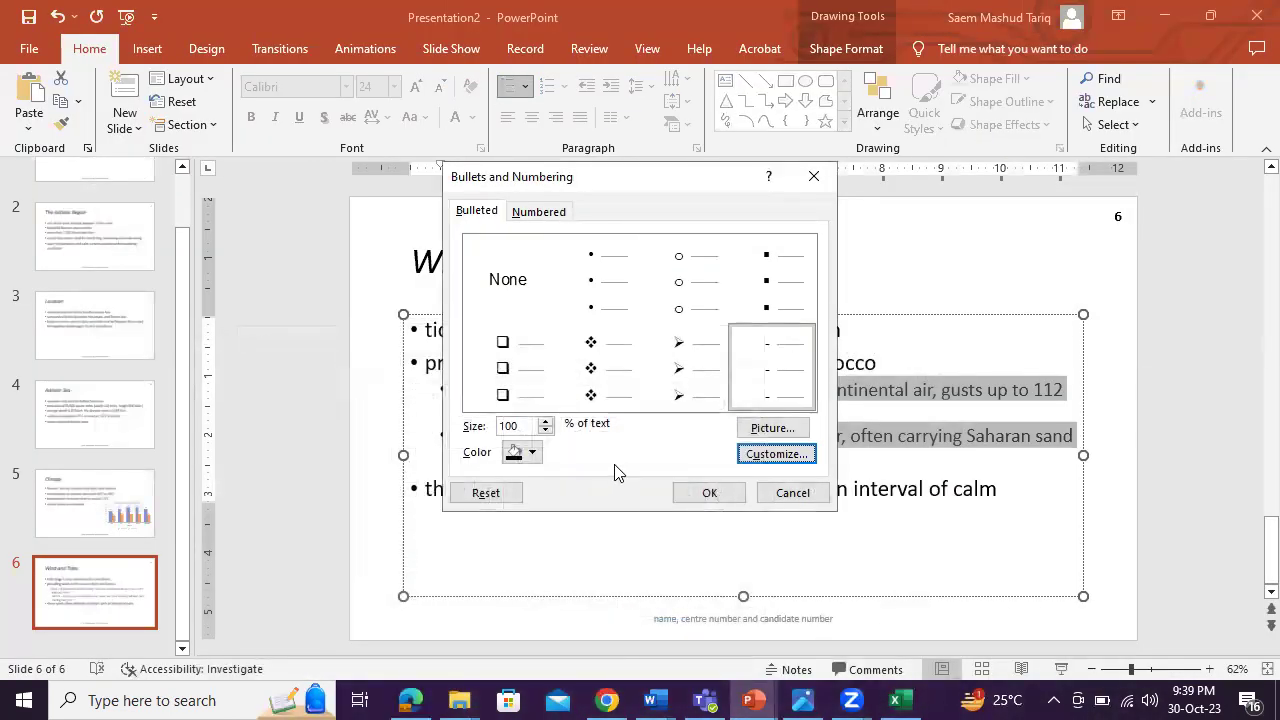
pyautogui.click(708, 491)
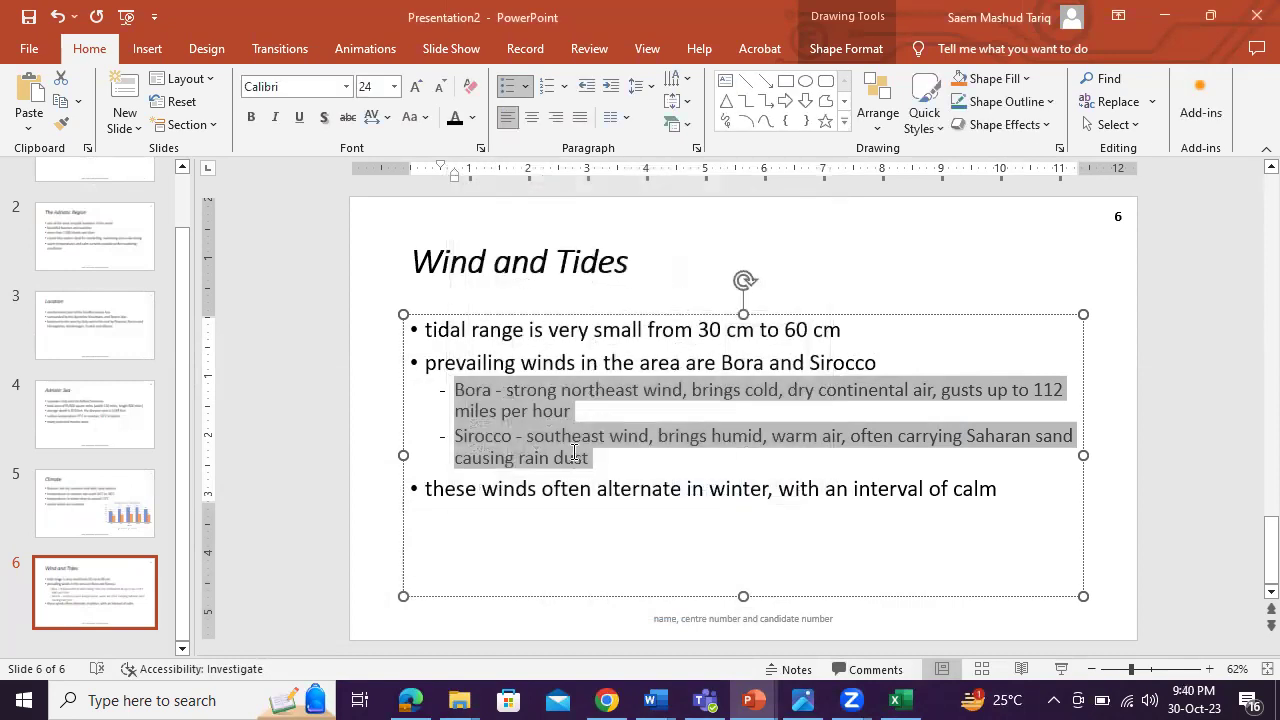
pyautogui.click(574, 455)
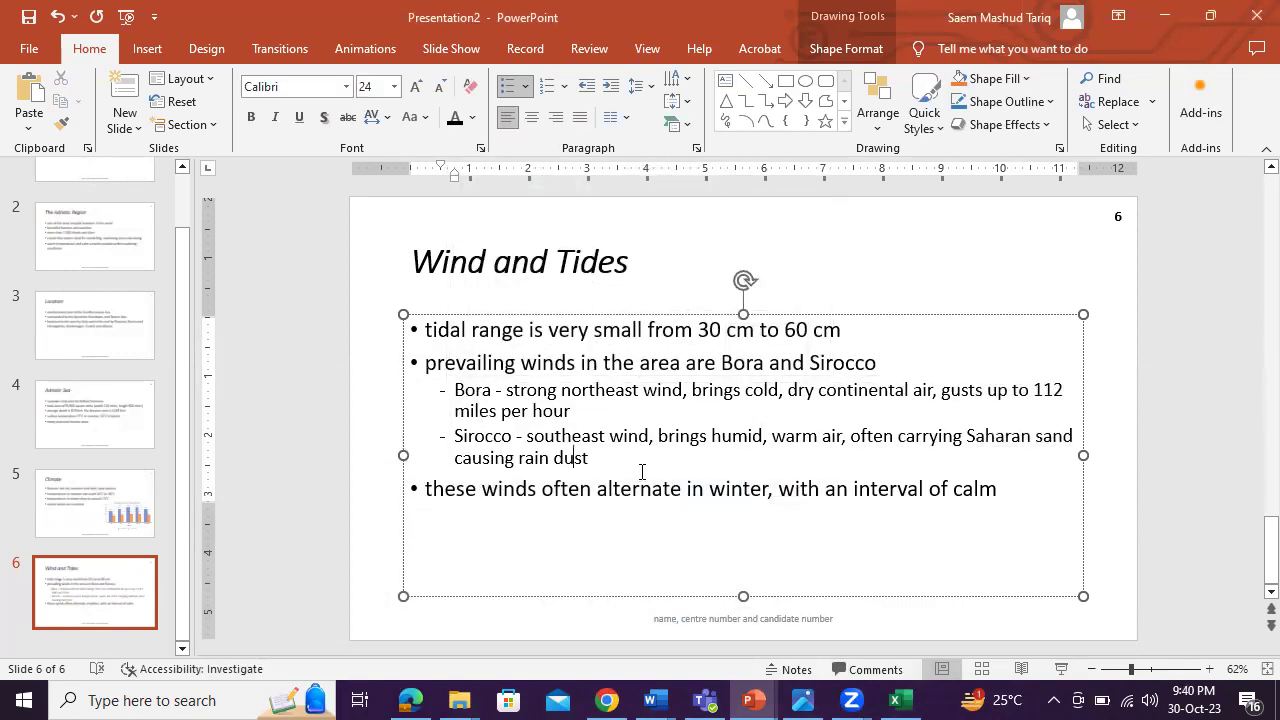
# Highlight question 32's instruction to print 2-slide handouts, then switch to the Excel workbook
pyautogui.click(410, 700)
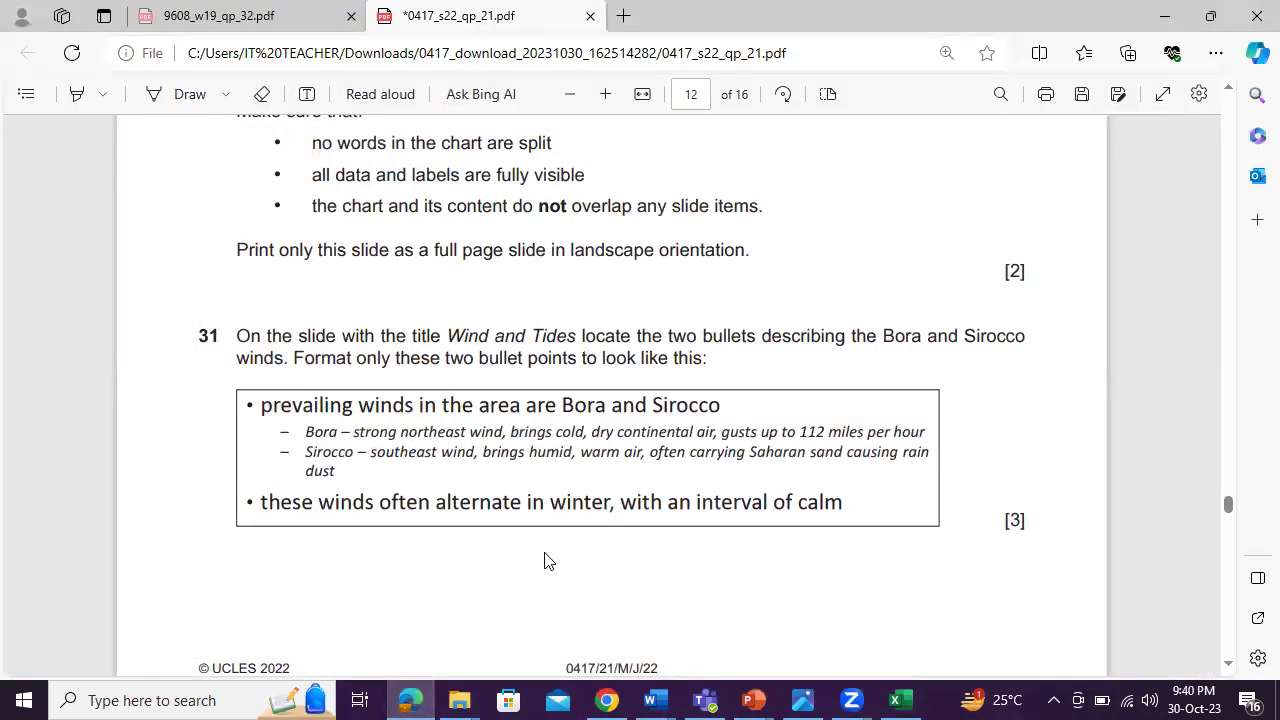
pyautogui.scroll(-6, 547, 561)
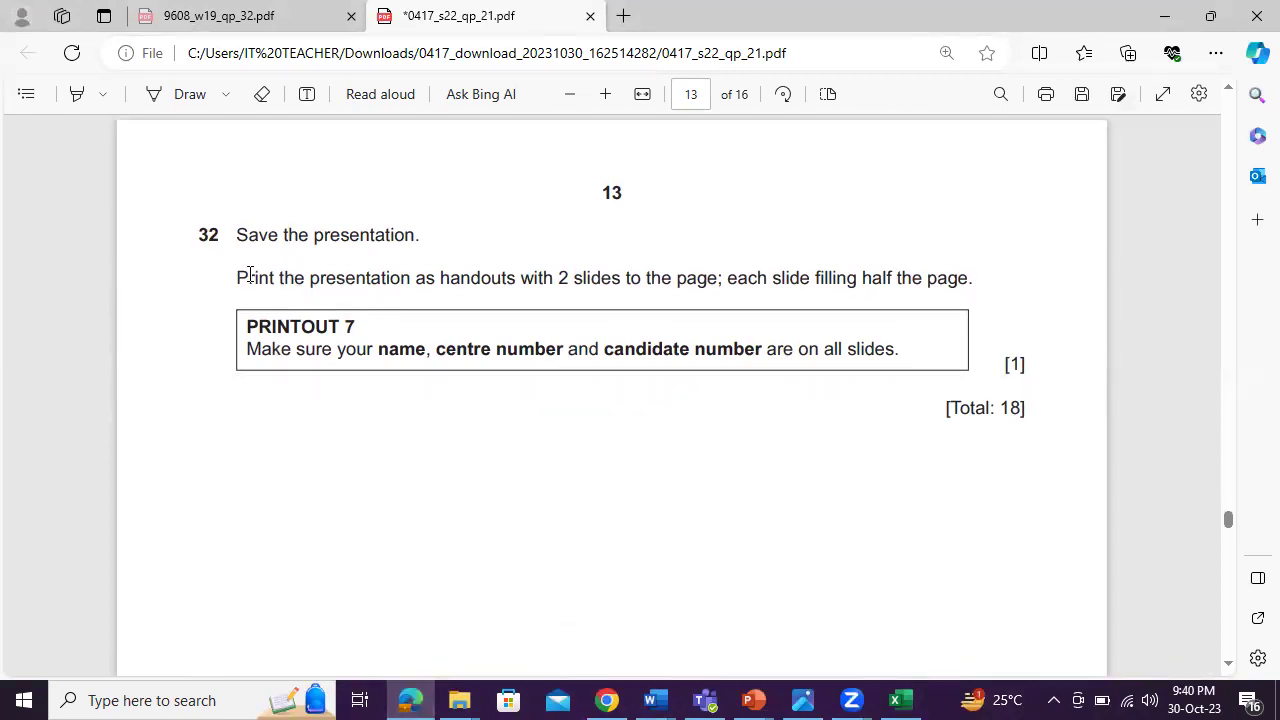
pyautogui.moveTo(238, 278); pyautogui.dragTo(723, 280)
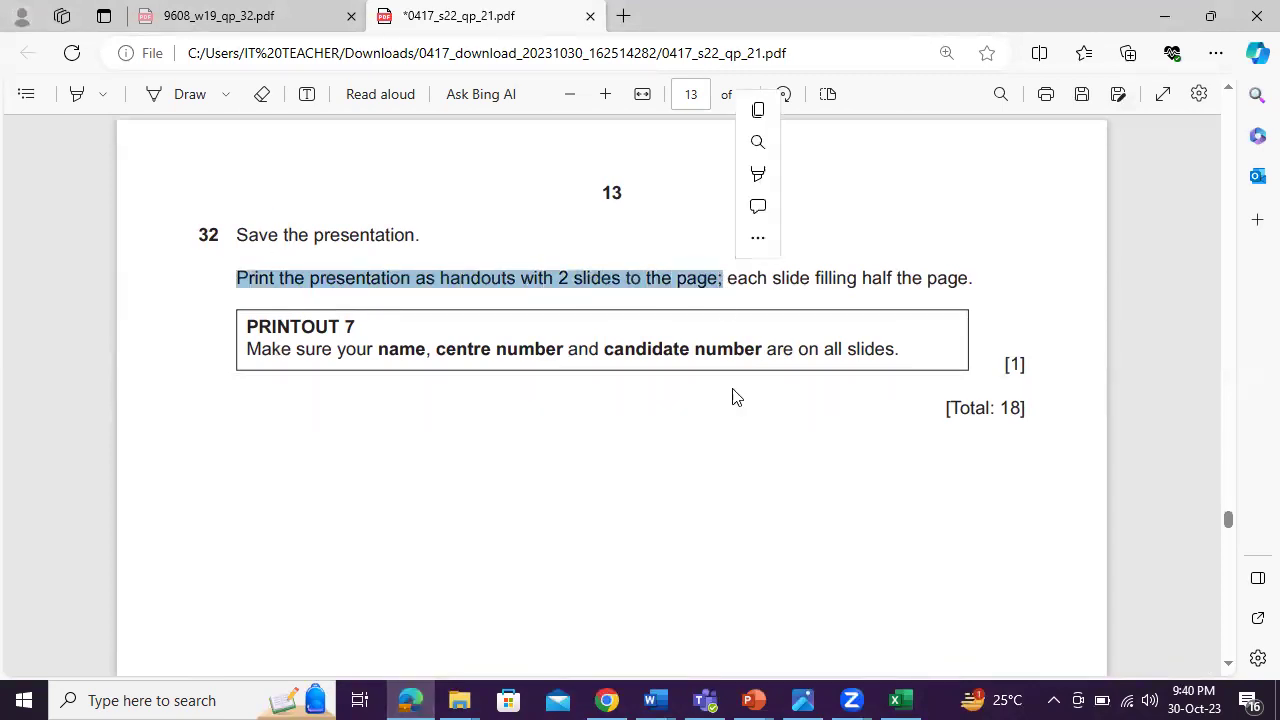
pyautogui.click(899, 700)
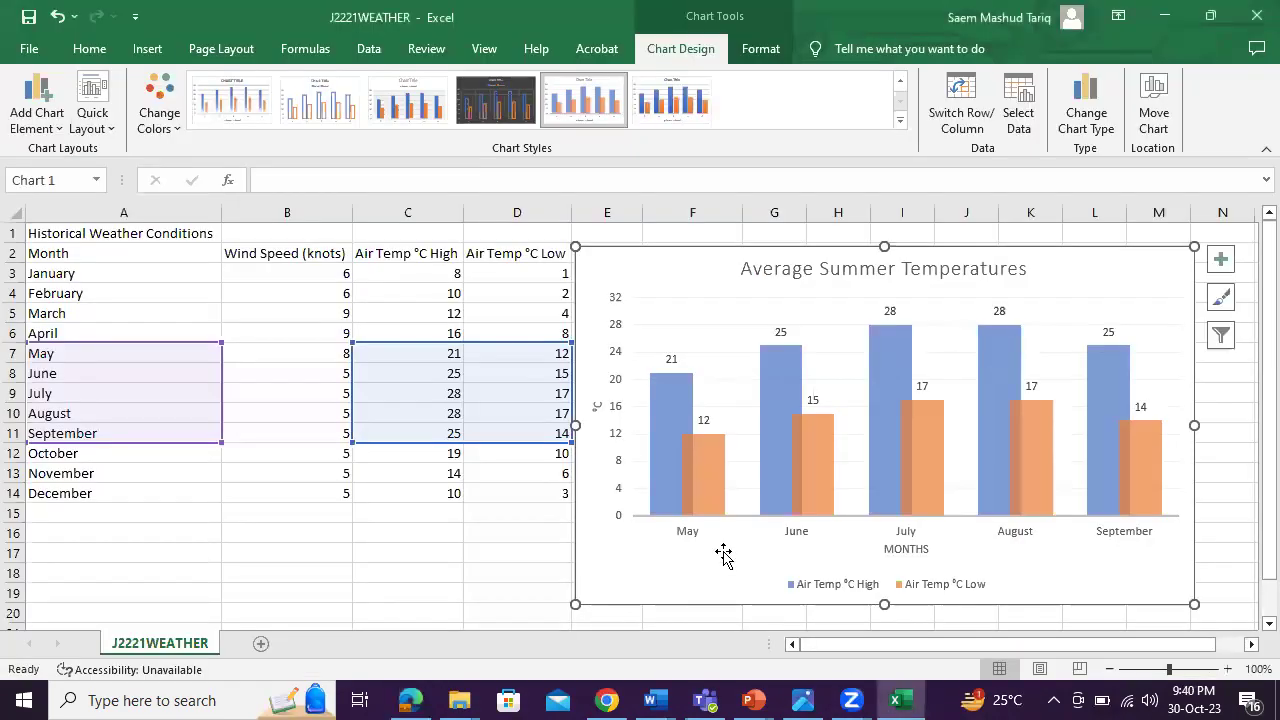
# Review the File > Print slide range and Notes Pages layout, then leave without printing
pyautogui.click(752, 699)
pyautogui.click(322, 427)
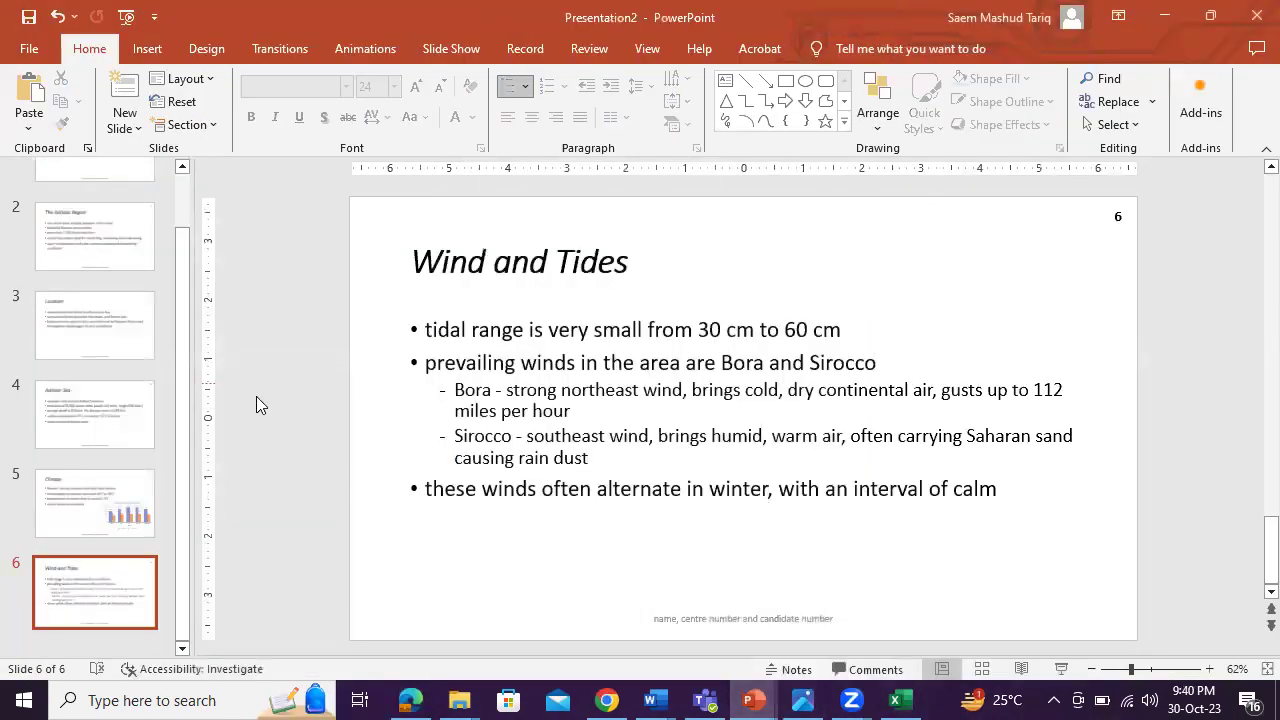
pyautogui.moveTo(182, 466); pyautogui.dragTo(203, 240)
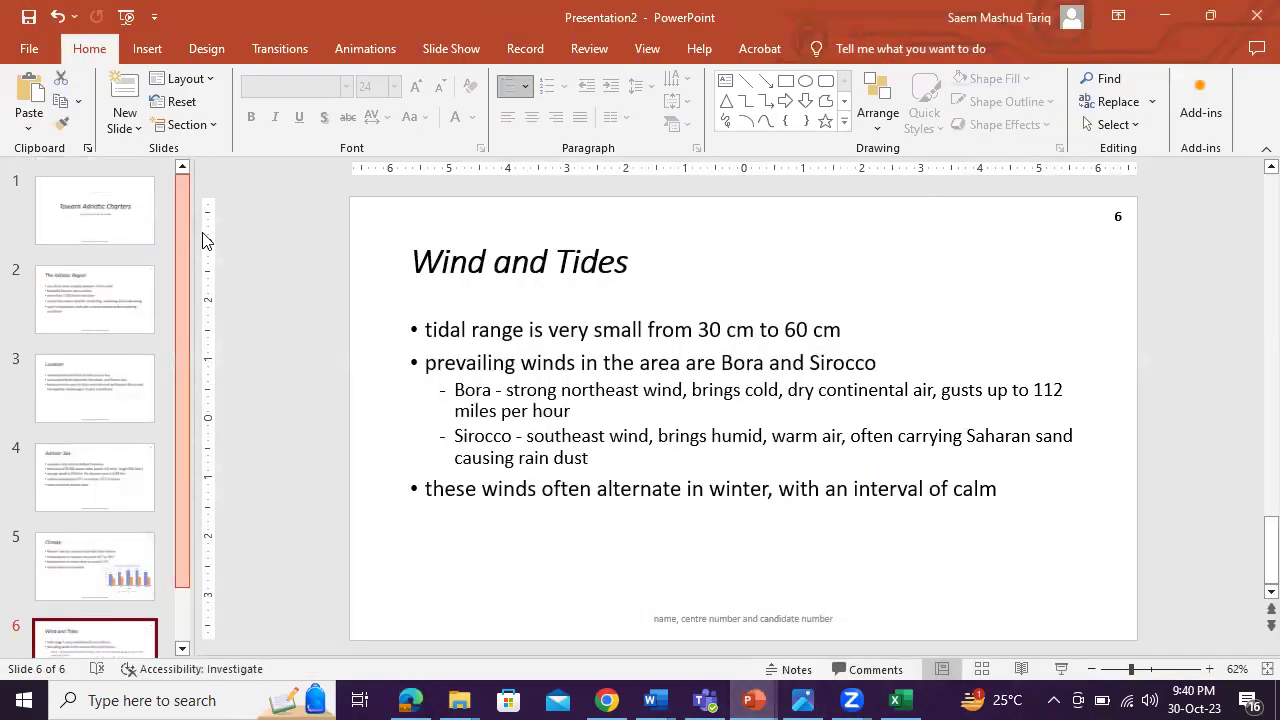
pyautogui.click(29, 48)
pyautogui.click(84, 490)
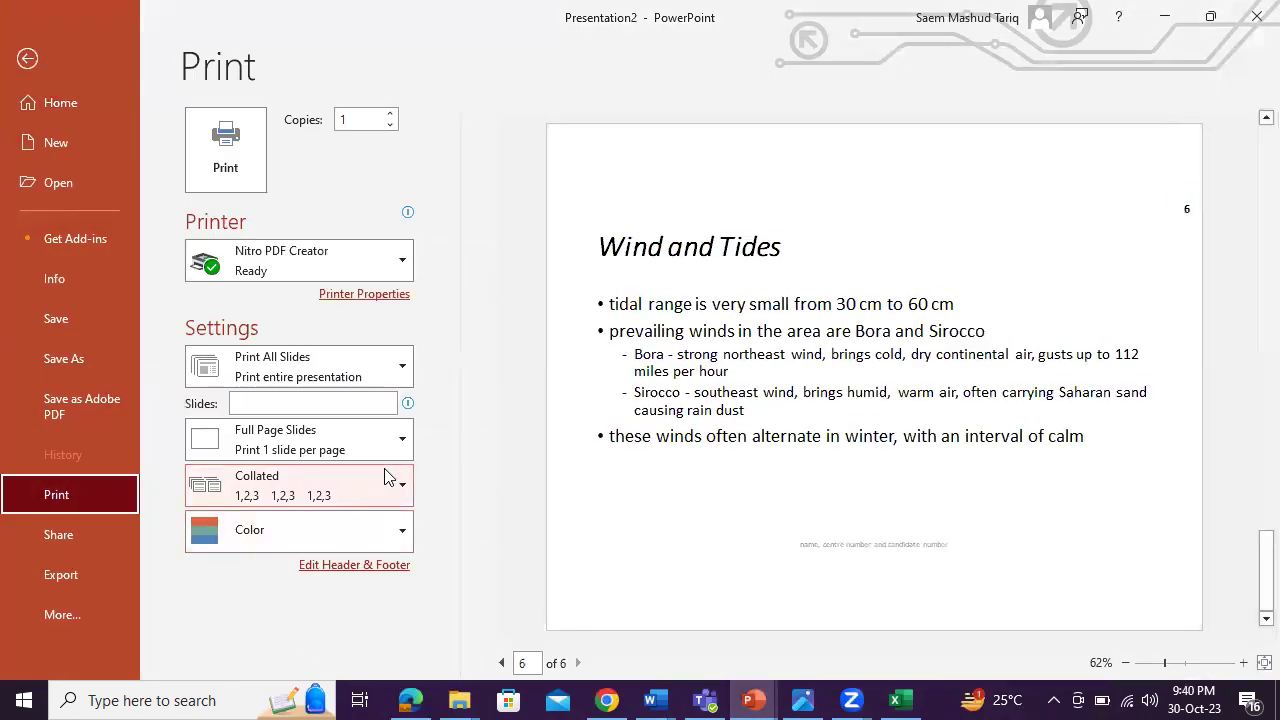
pyautogui.click(335, 379)
pyautogui.click(332, 374)
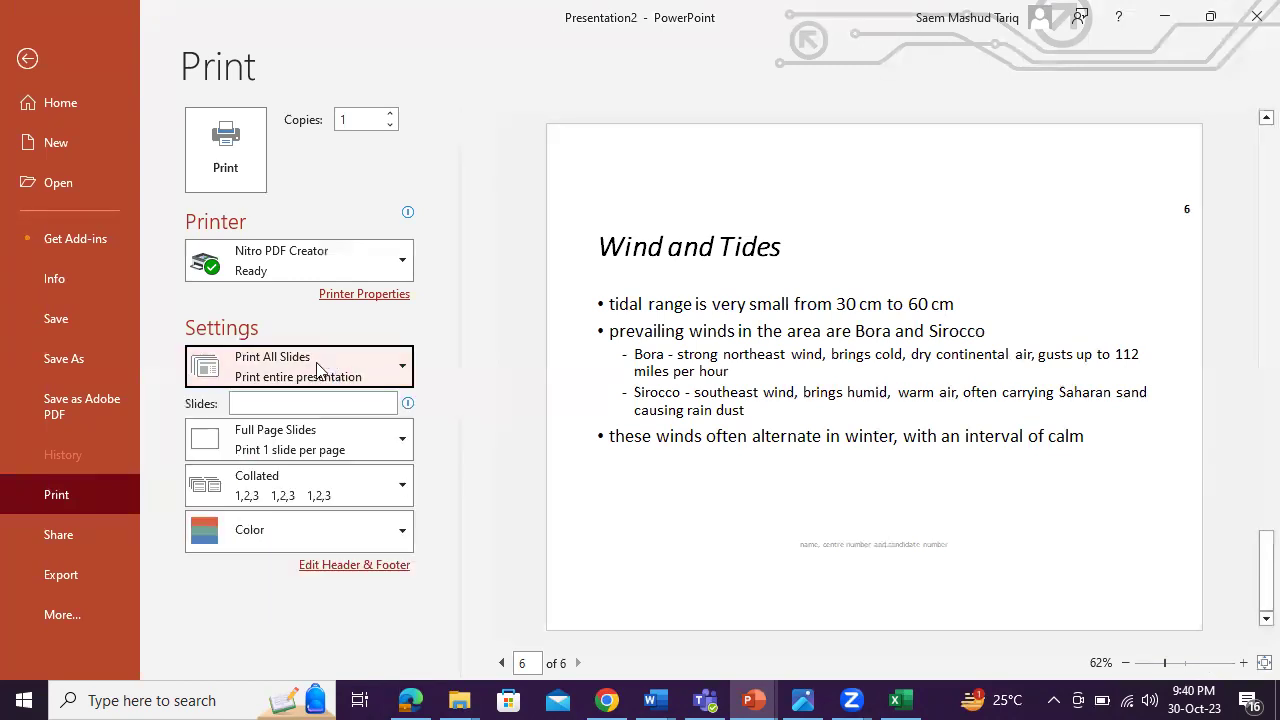
pyautogui.click(312, 438)
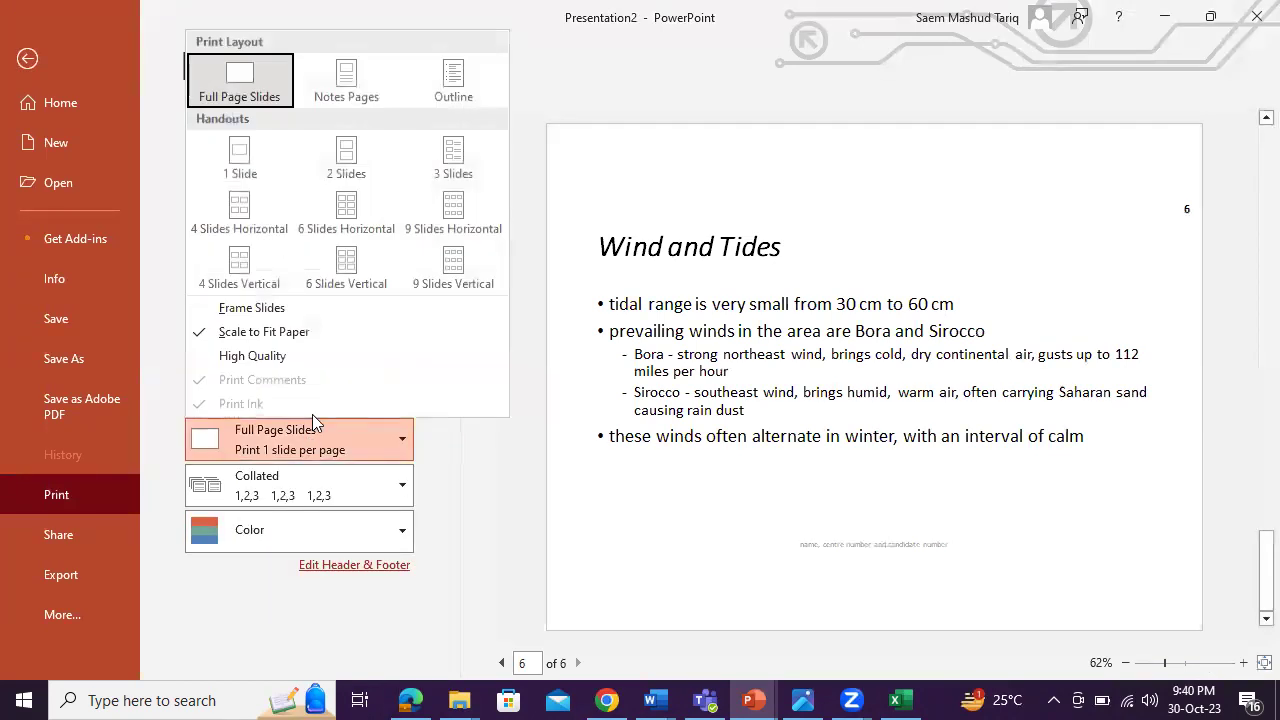
pyautogui.click(345, 78)
pyautogui.click(30, 60)
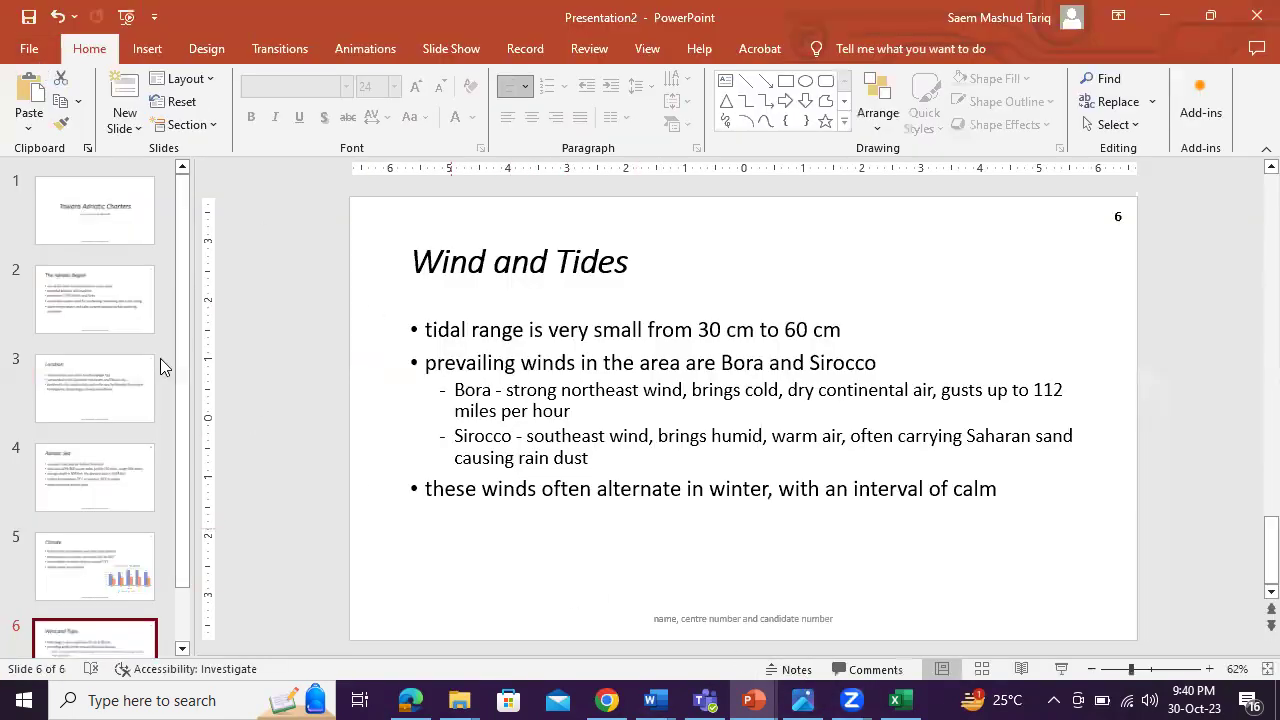
# Place the cursor in slide 2's speaker notes and launch the On-Screen Keyboard
pyautogui.click(150, 318)
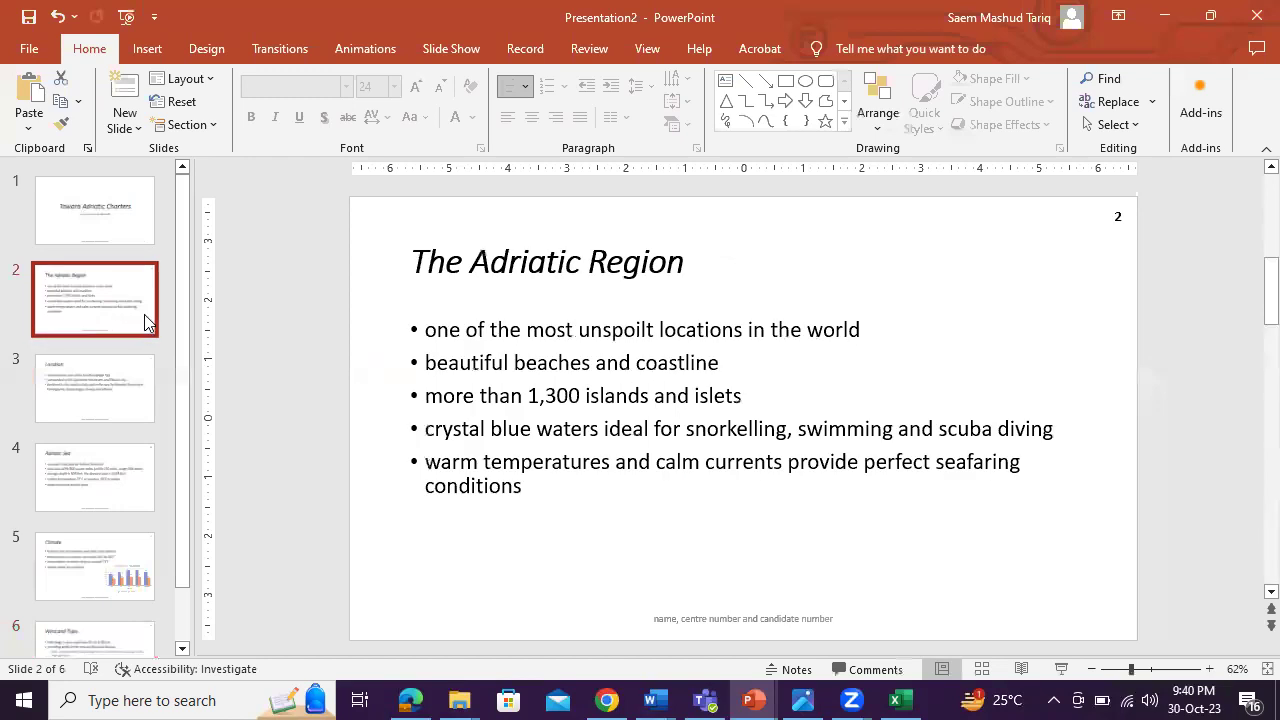
pyautogui.click(775, 669)
pyautogui.click(470, 634)
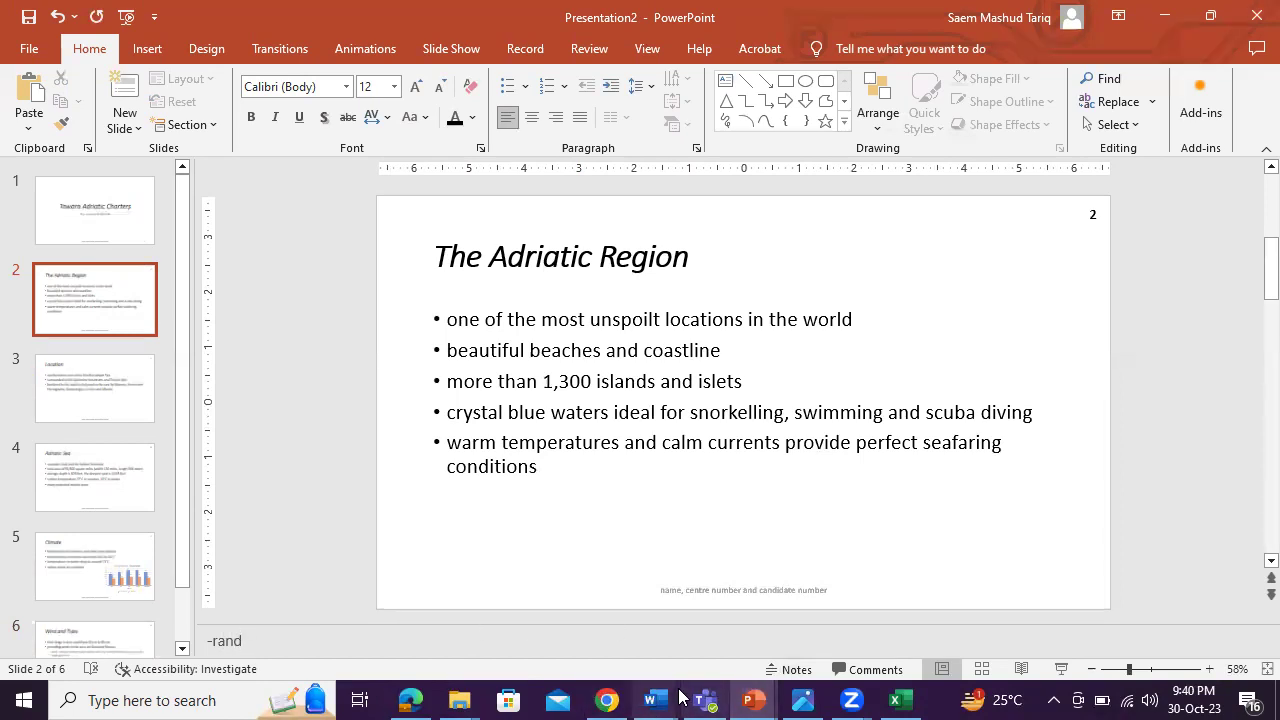
pyautogui.click(150, 698)
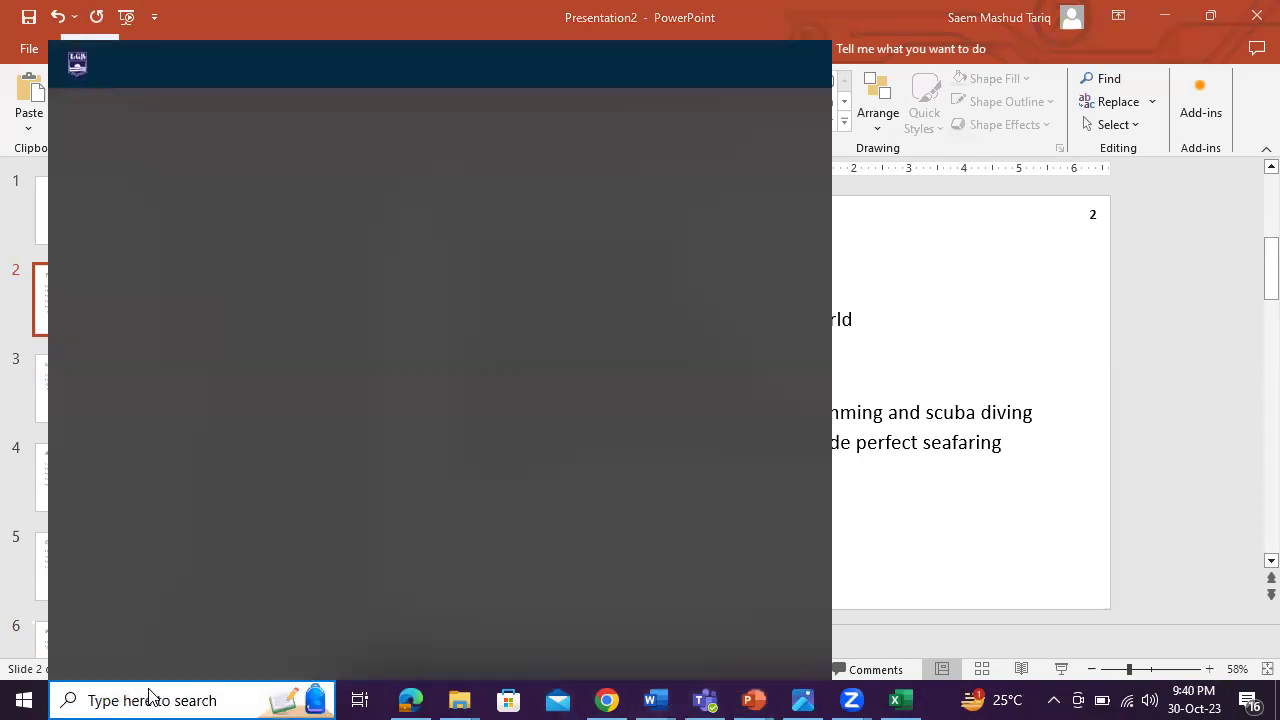
pyautogui.write('ke')
pyautogui.click(276, 192)
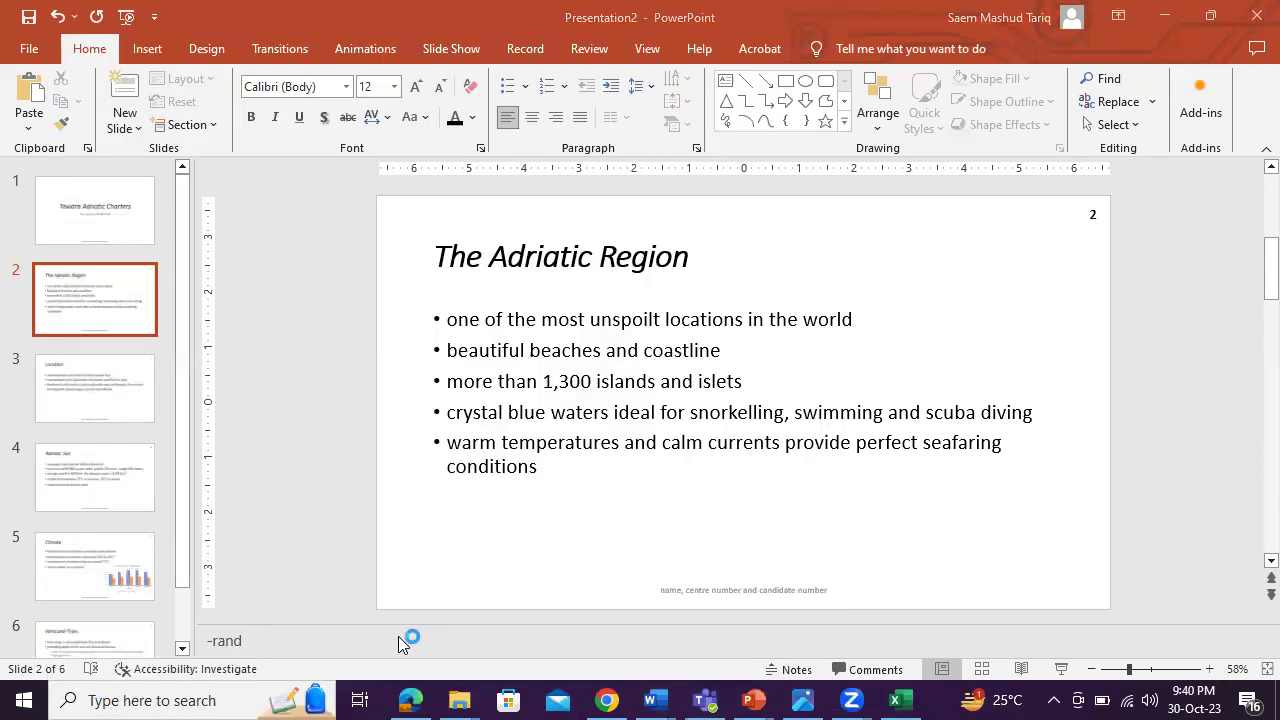
pyautogui.moveTo(370, 440); pyautogui.dragTo(540, 252)
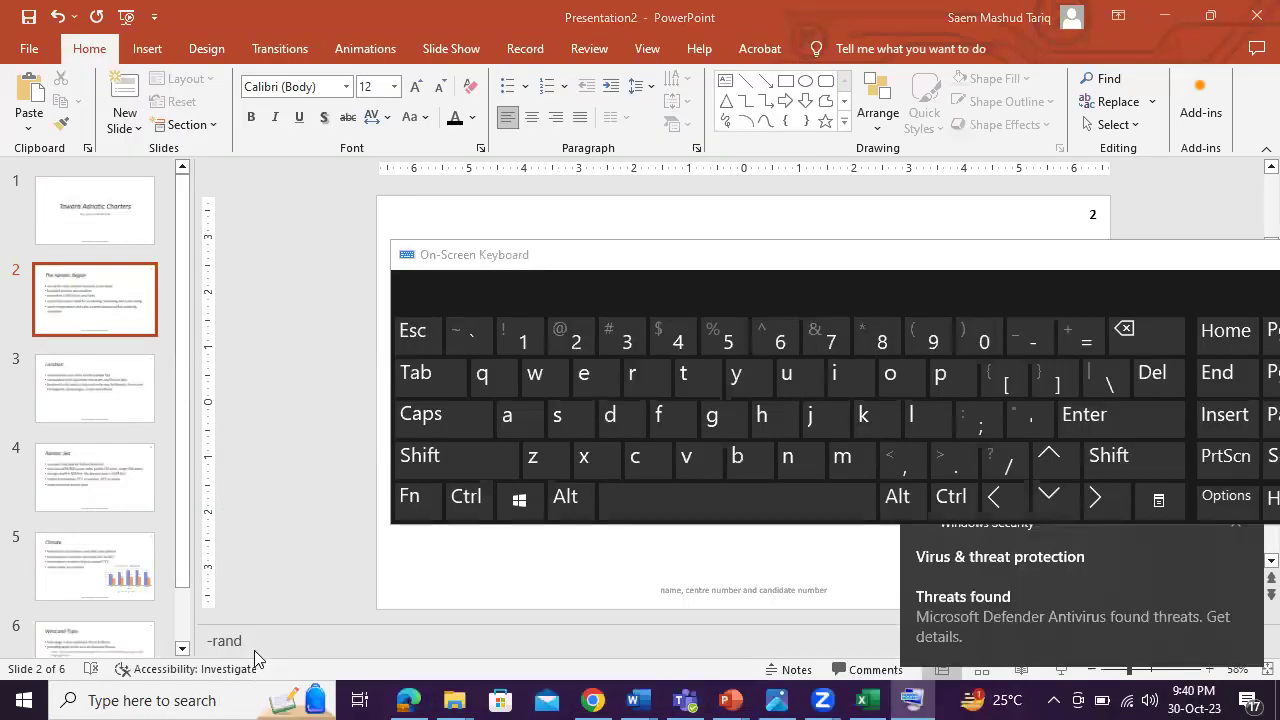
# Add the brackets to complete 'rand()' in the notes using the On-Screen Keyboard
pyautogui.click(1134, 456)
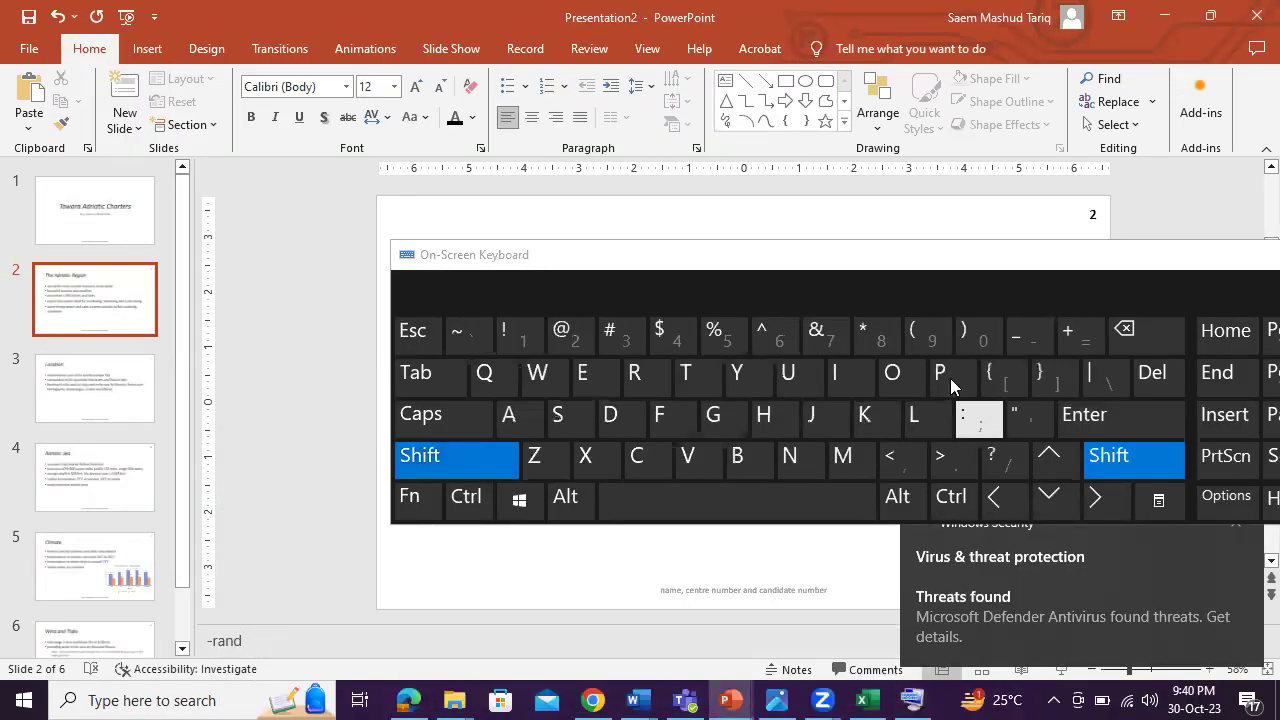
pyautogui.click(924, 334)
pyautogui.click(1085, 462)
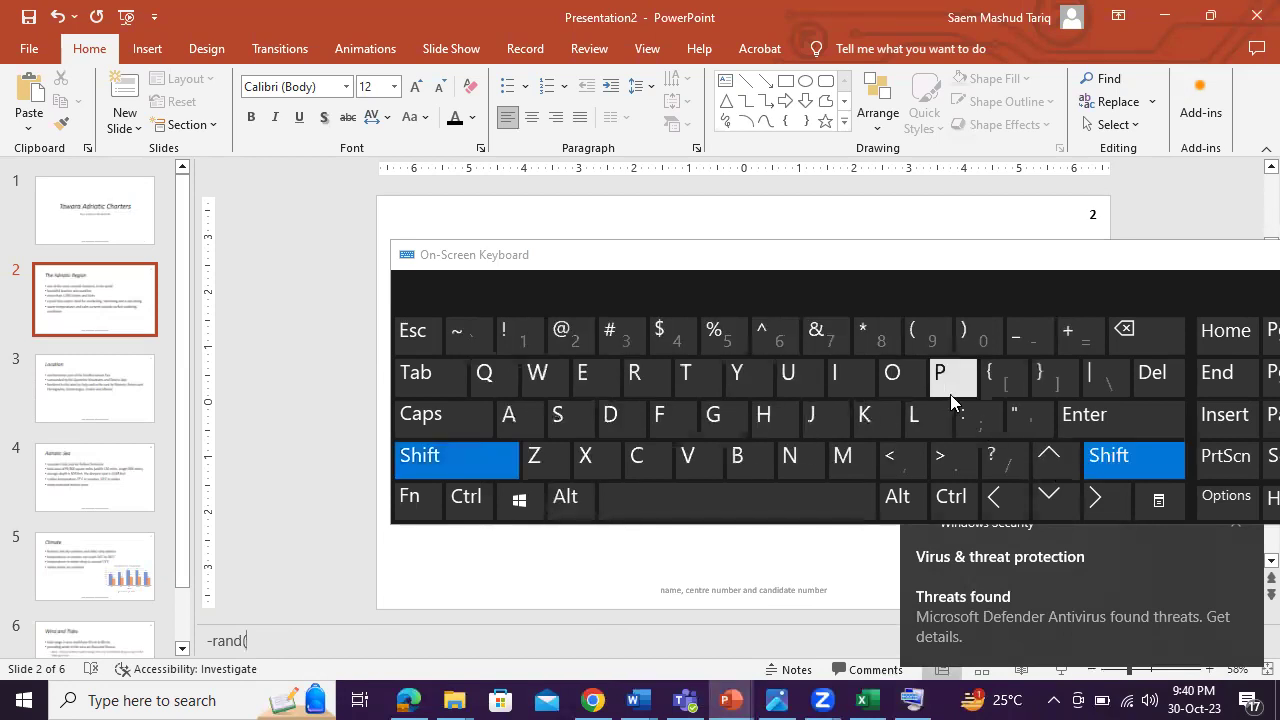
pyautogui.click(924, 334)
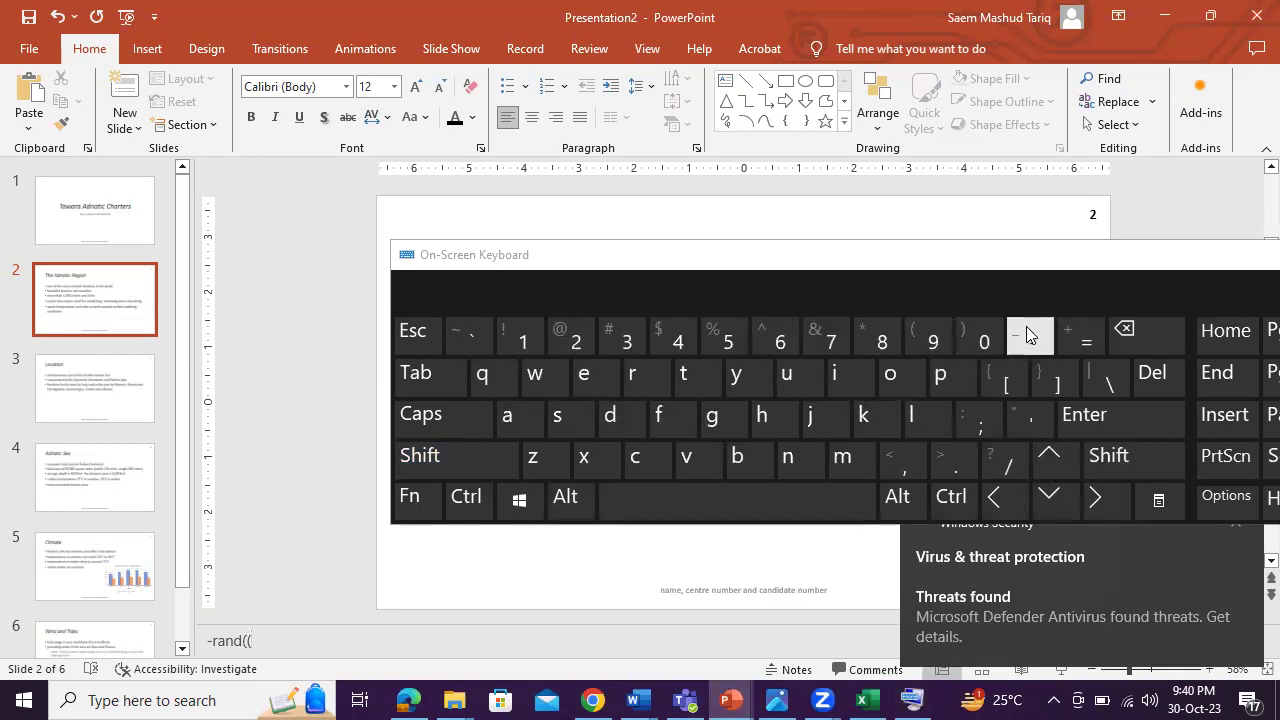
pyautogui.press('BackSpace')
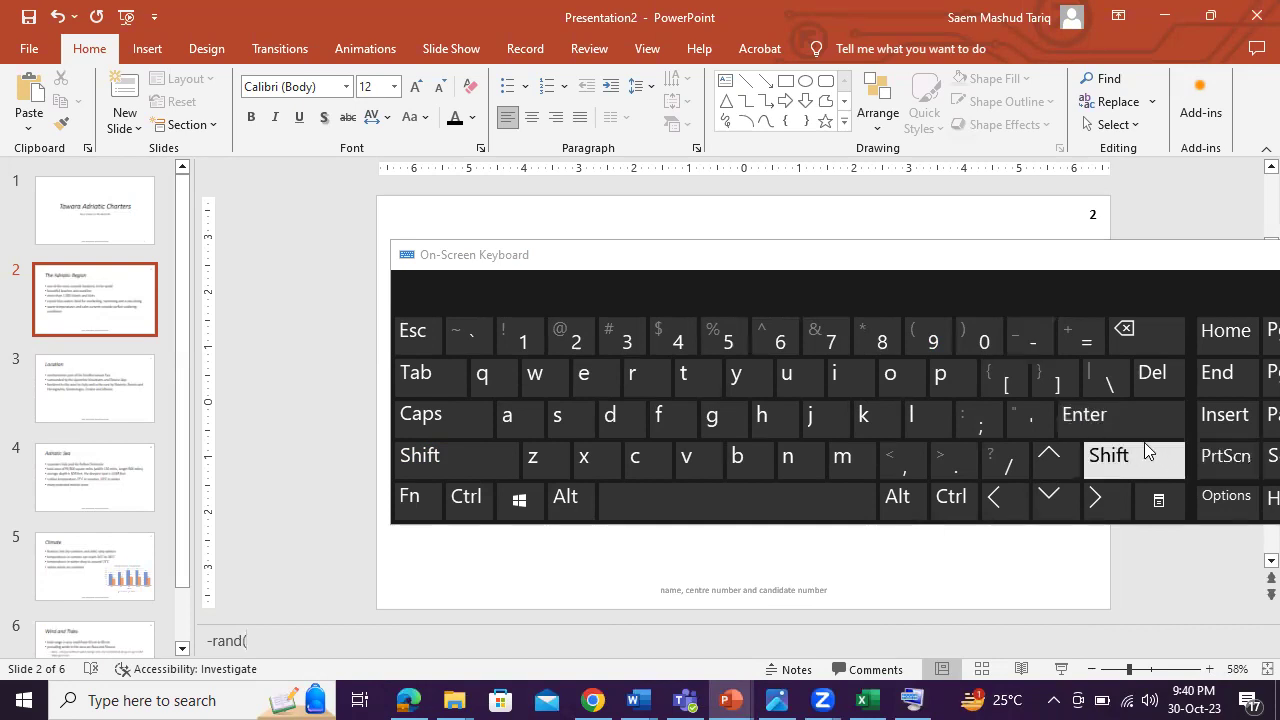
pyautogui.click(1140, 456)
pyautogui.click(960, 334)
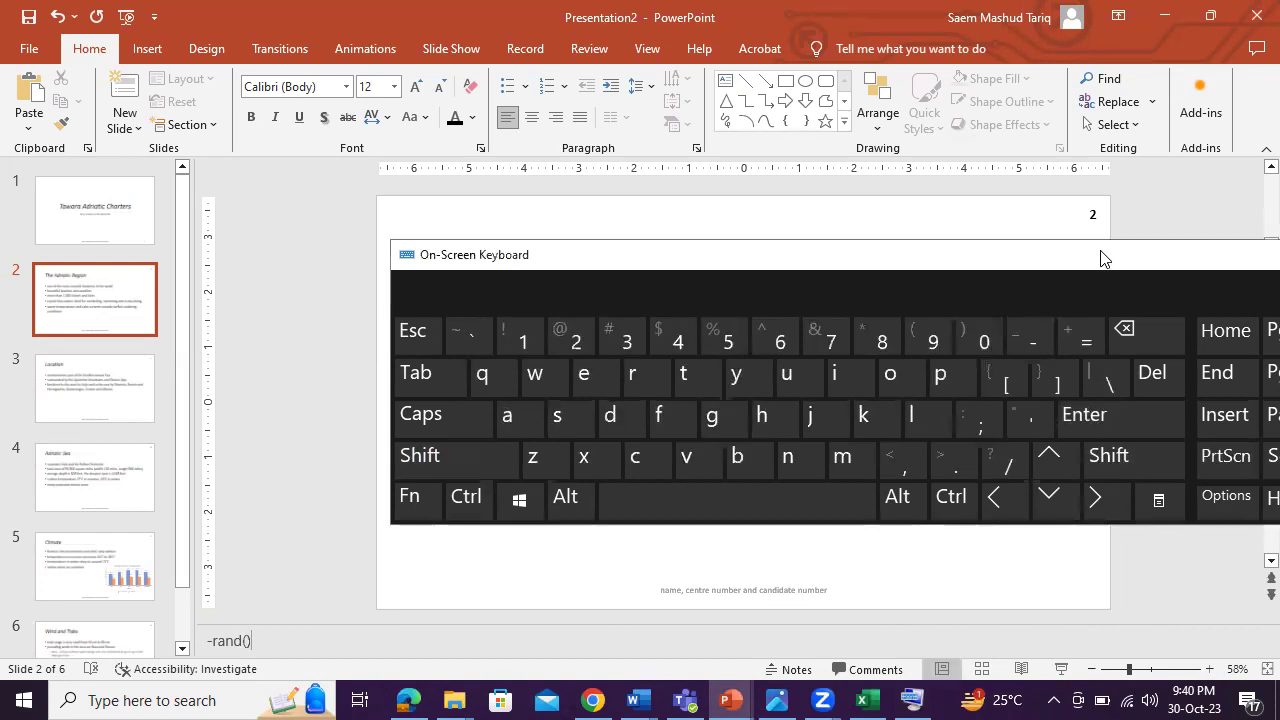
pyautogui.moveTo(1103, 257); pyautogui.dragTo(786, 227)
pyautogui.click(970, 226)
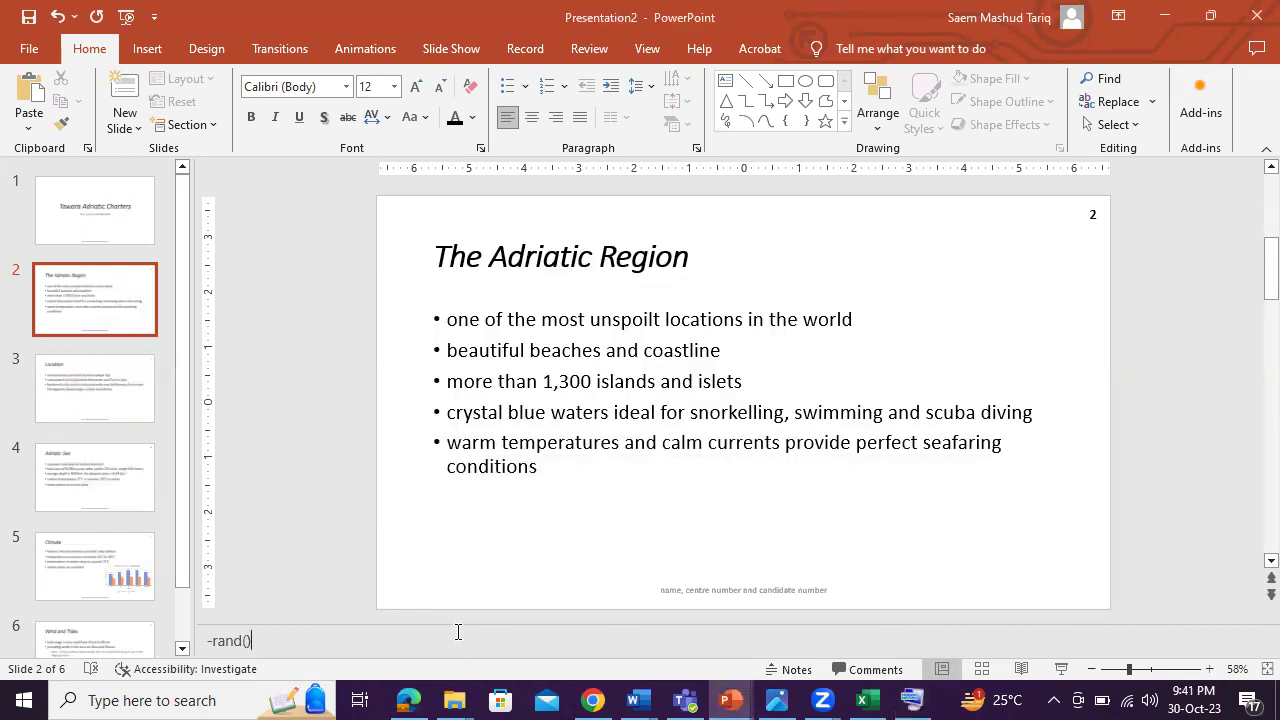
pyautogui.press('Return')
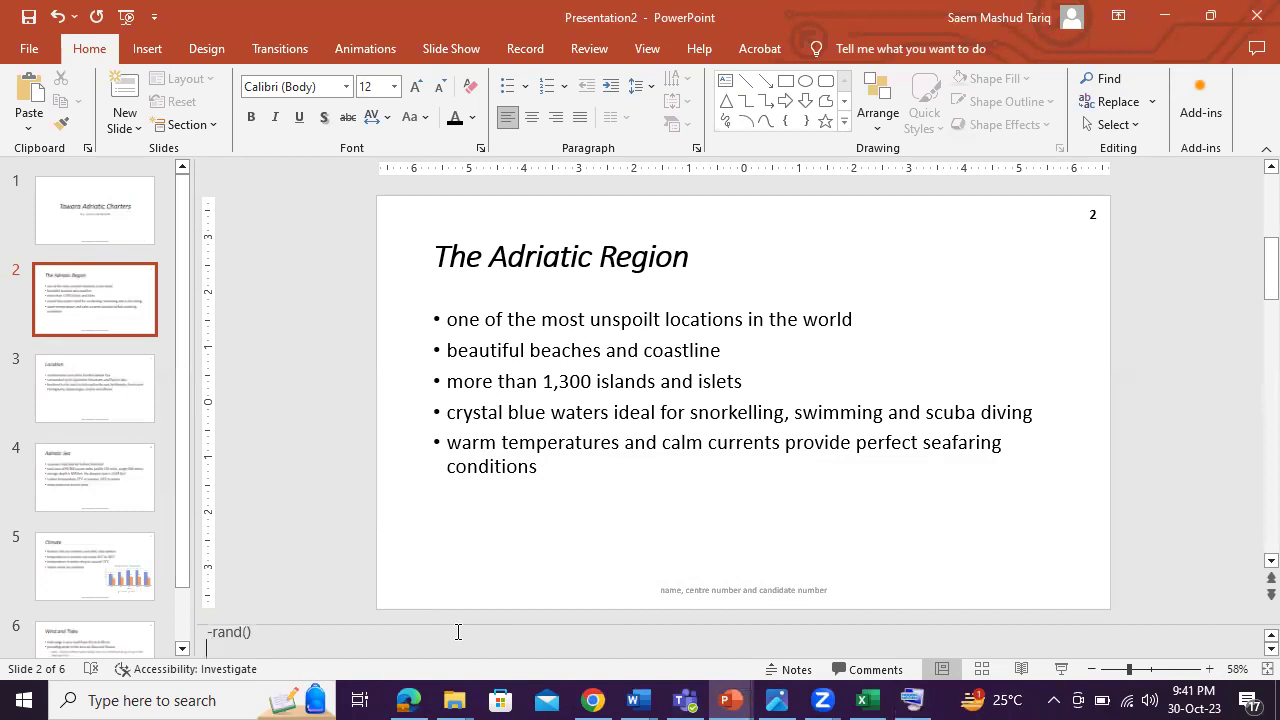
# Replace the stray minus with '=' and press Enter to expand =rand() into filler paragraphs
pyautogui.click(213, 636)
pyautogui.press('BackSpace')
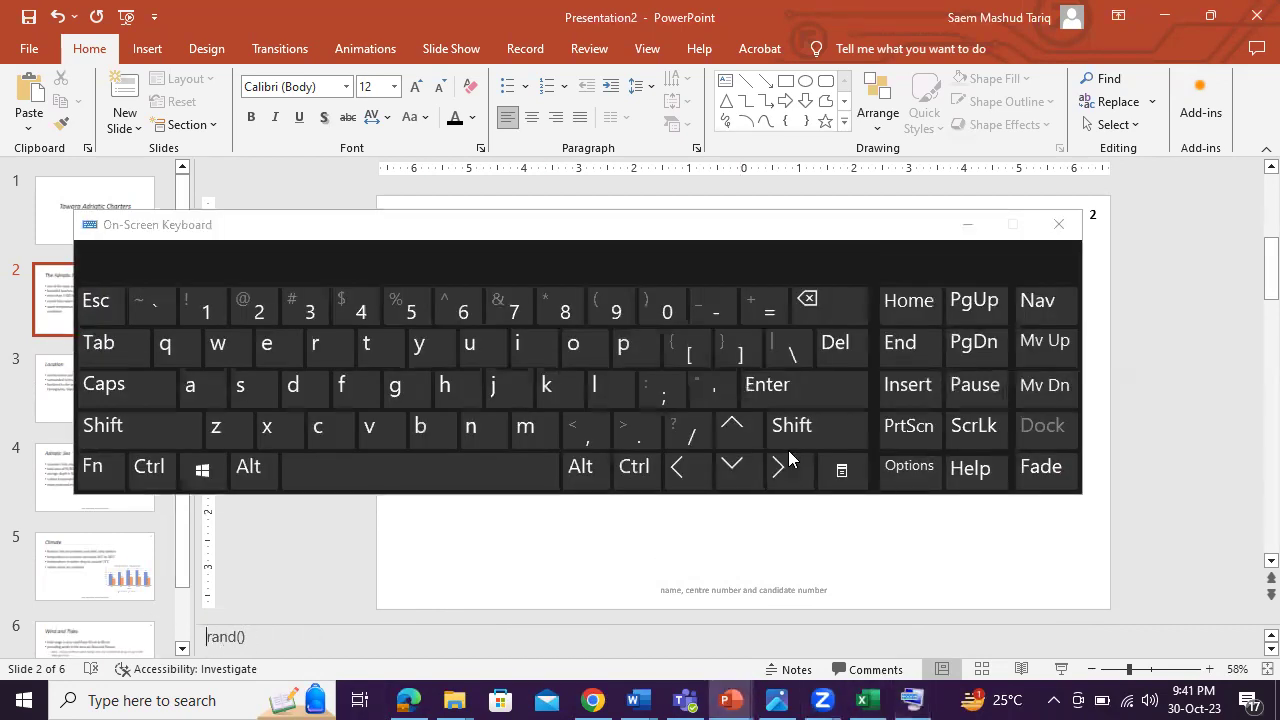
pyautogui.click(791, 428)
pyautogui.click(763, 306)
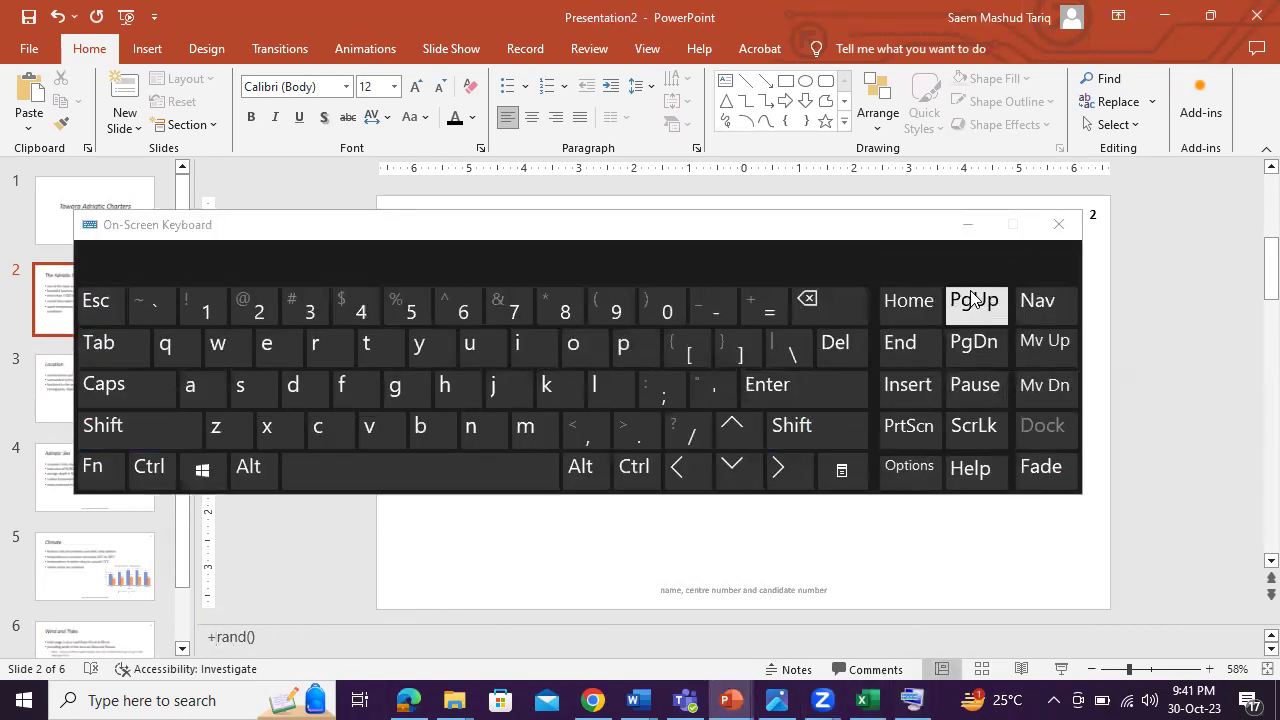
pyautogui.click(843, 300)
pyautogui.click(763, 306)
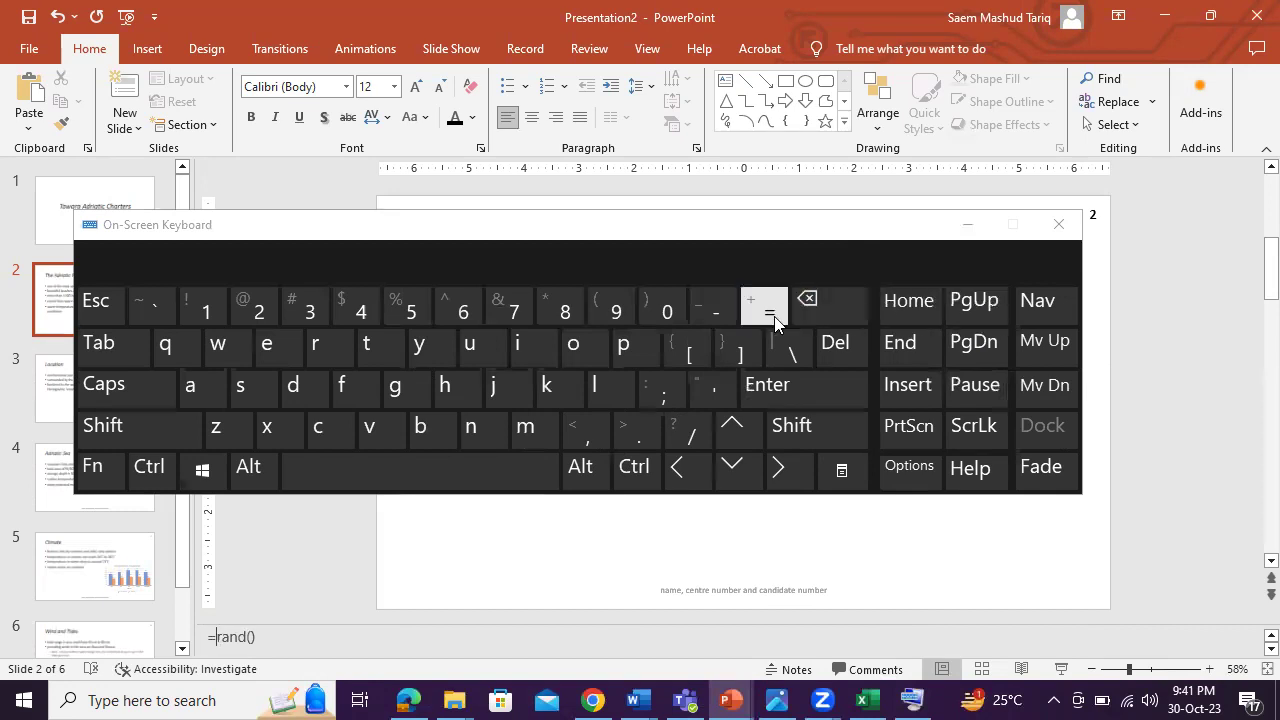
pyautogui.click(966, 230)
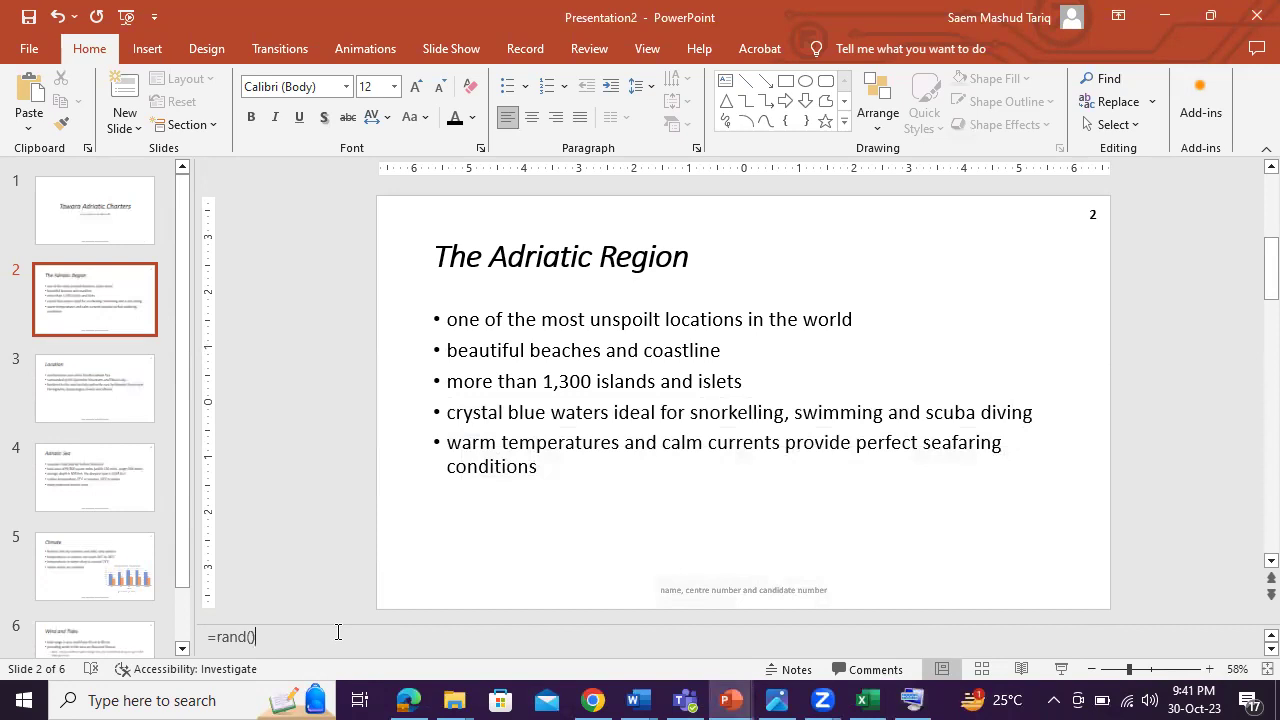
pyautogui.press('Return')
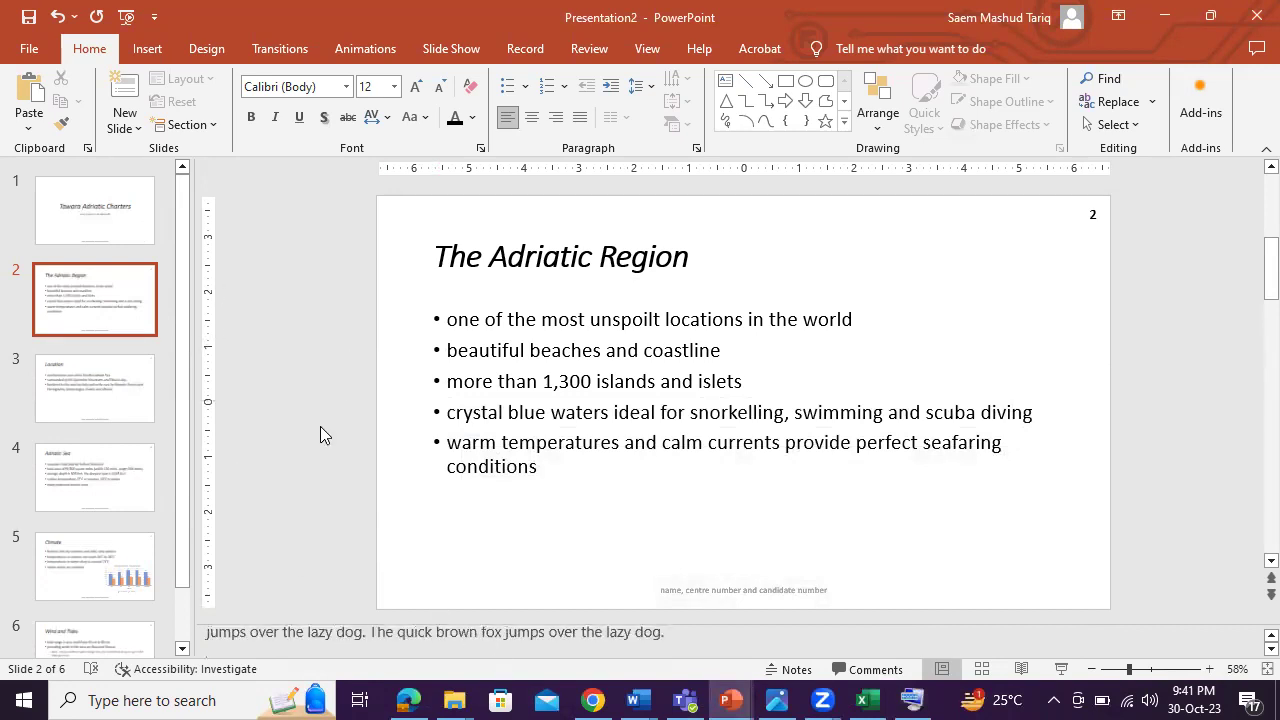
# Preview the print layouts Full Page Slides, Notes Pages and Outline, zooming into the outline
pyautogui.click(29, 50)
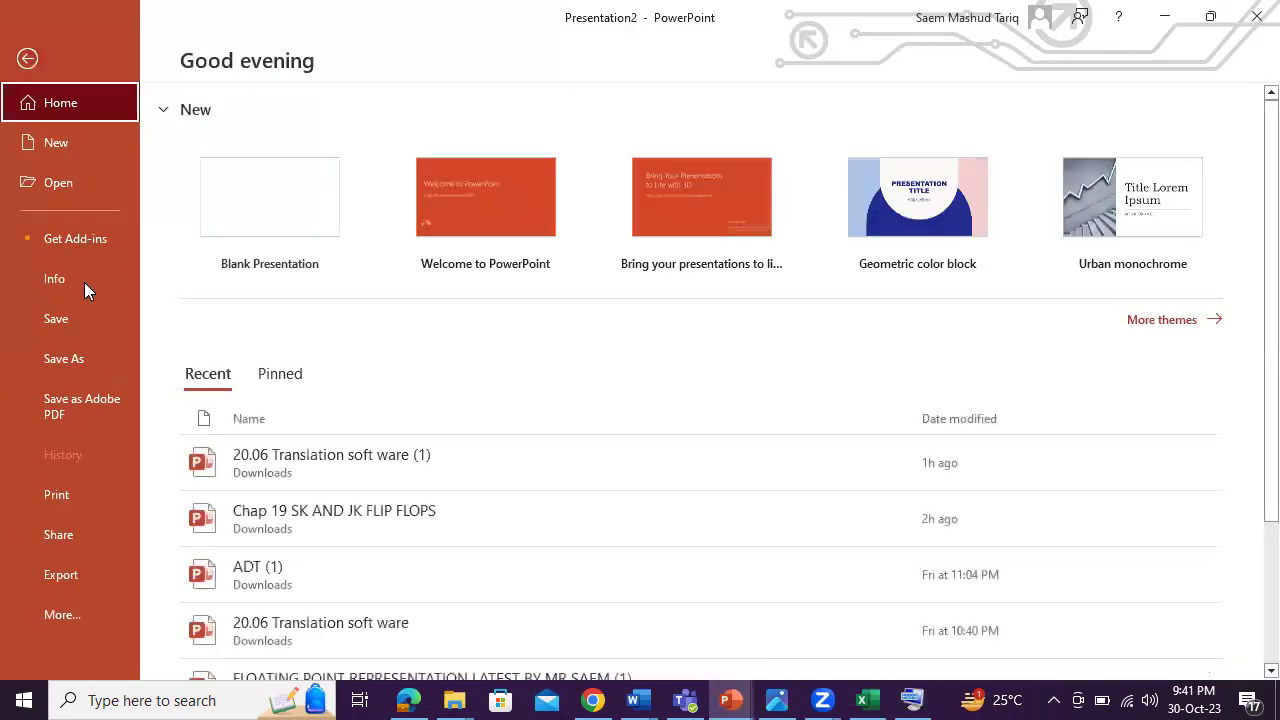
pyautogui.click(72, 492)
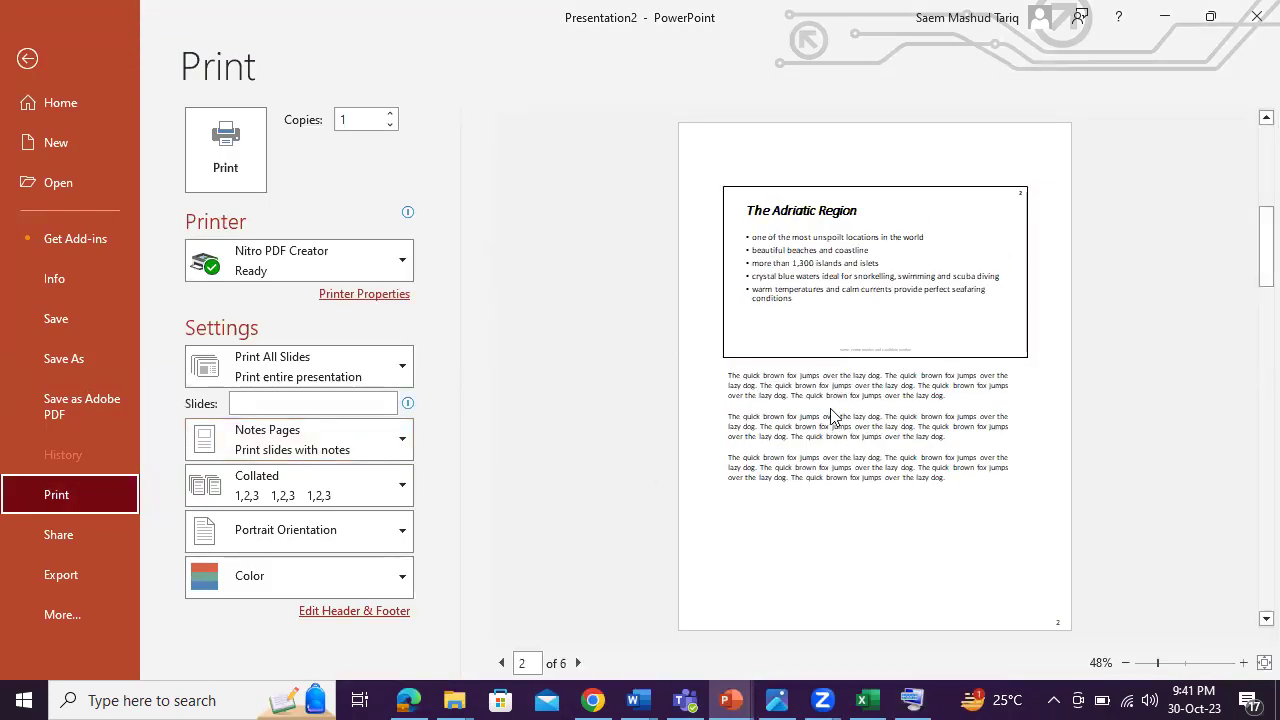
pyautogui.click(330, 358)
pyautogui.click(345, 358)
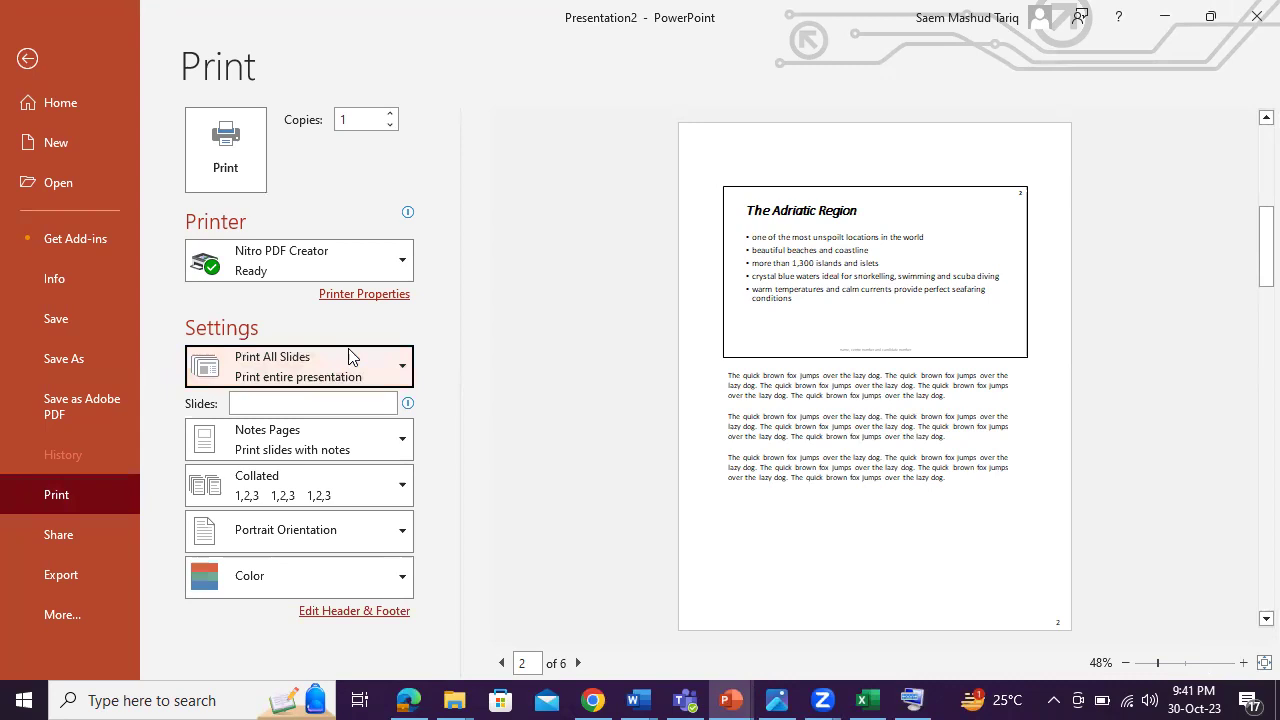
pyautogui.click(310, 448)
pyautogui.click(252, 94)
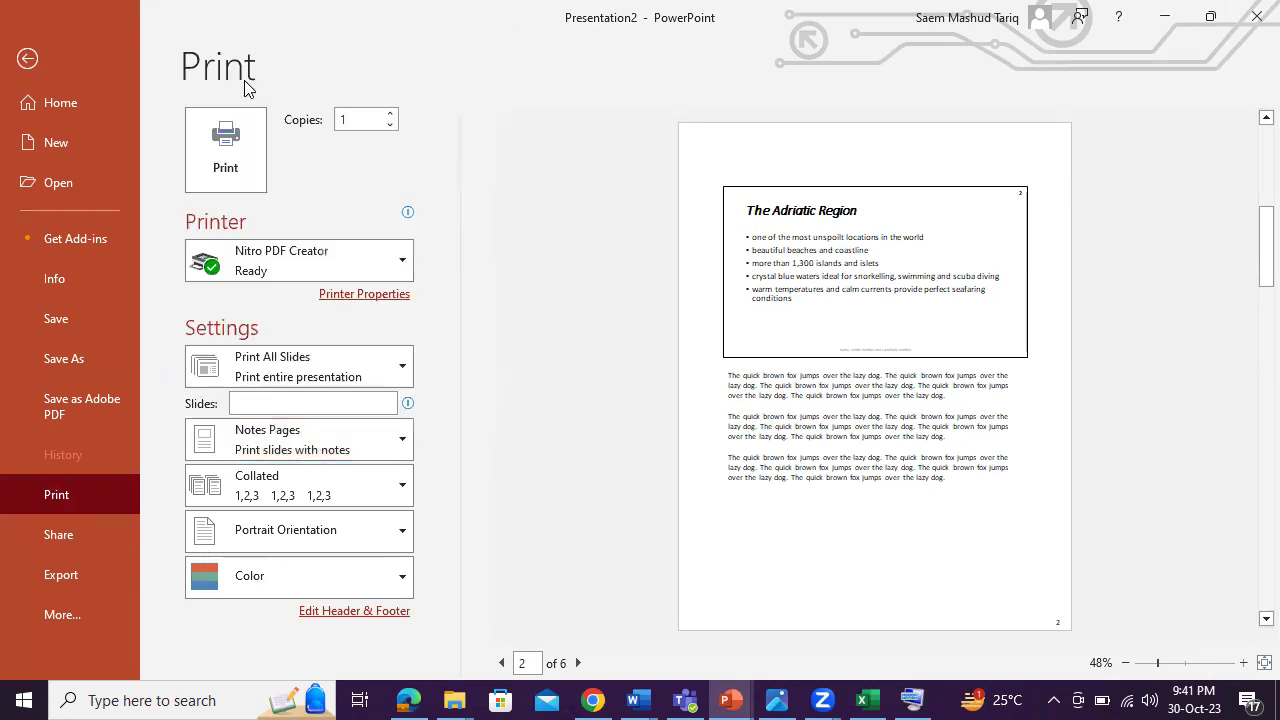
pyautogui.click(297, 454)
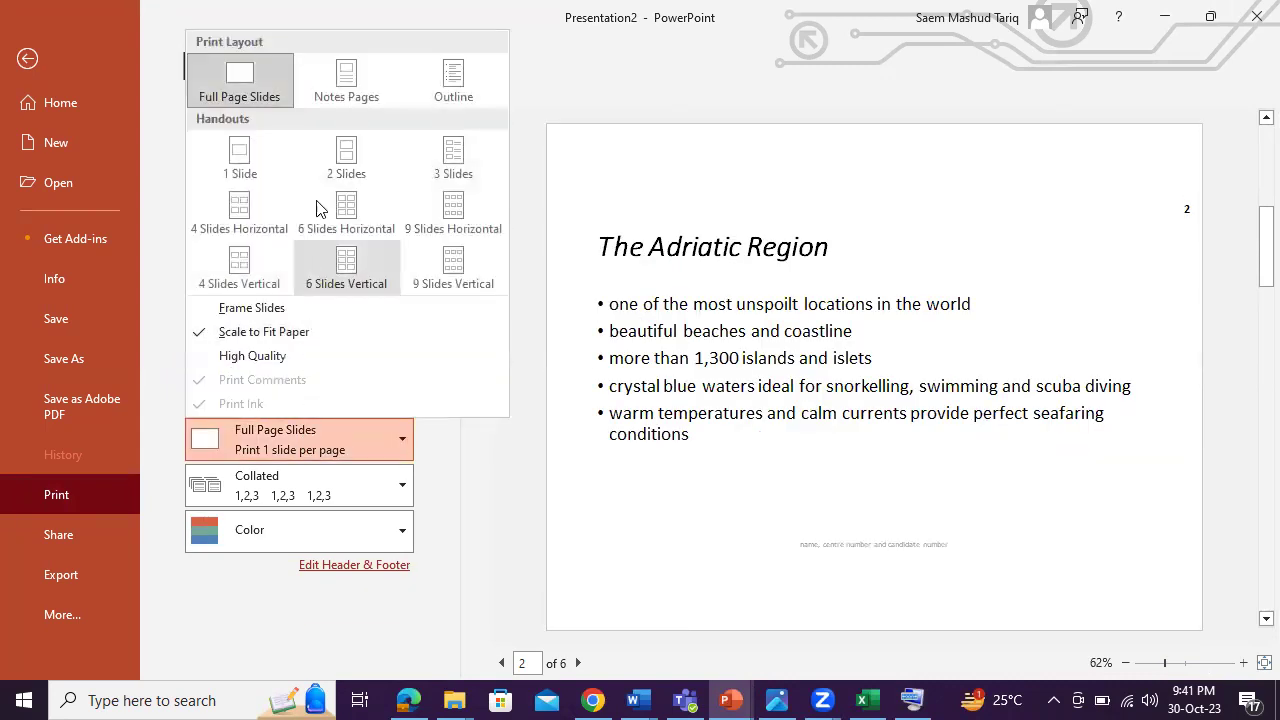
pyautogui.click(345, 82)
pyautogui.click(323, 455)
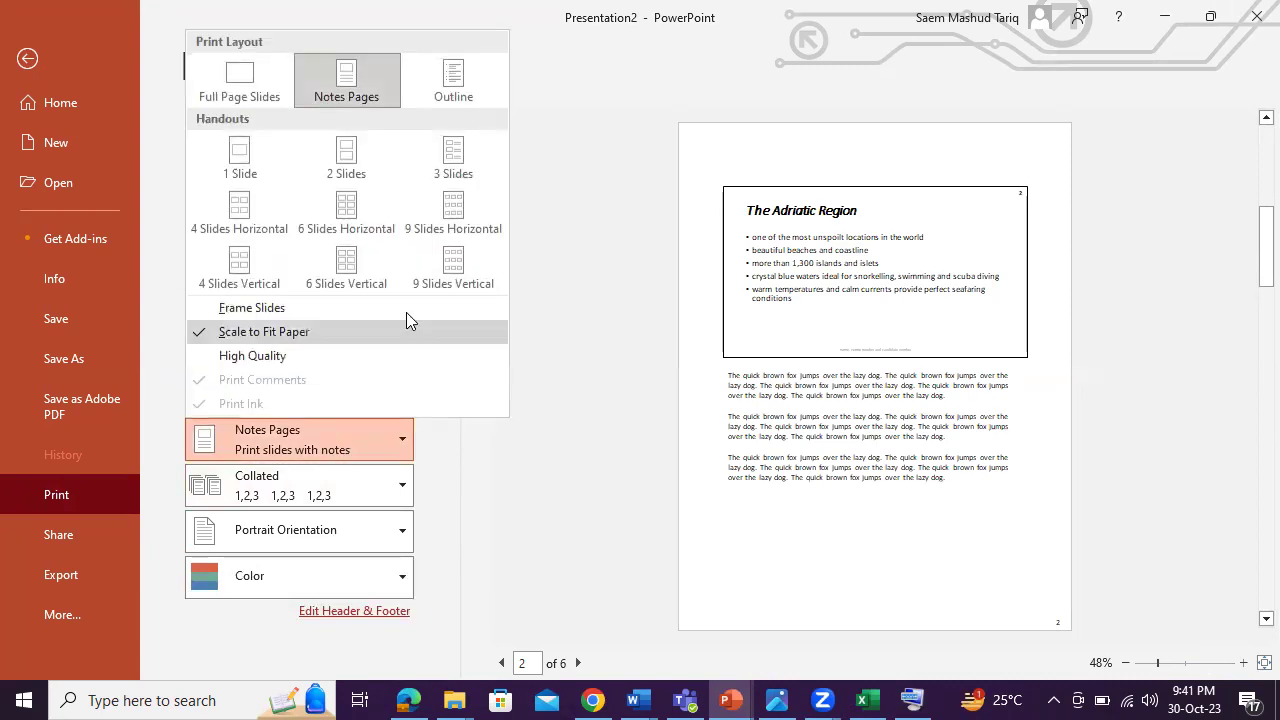
pyautogui.click(460, 80)
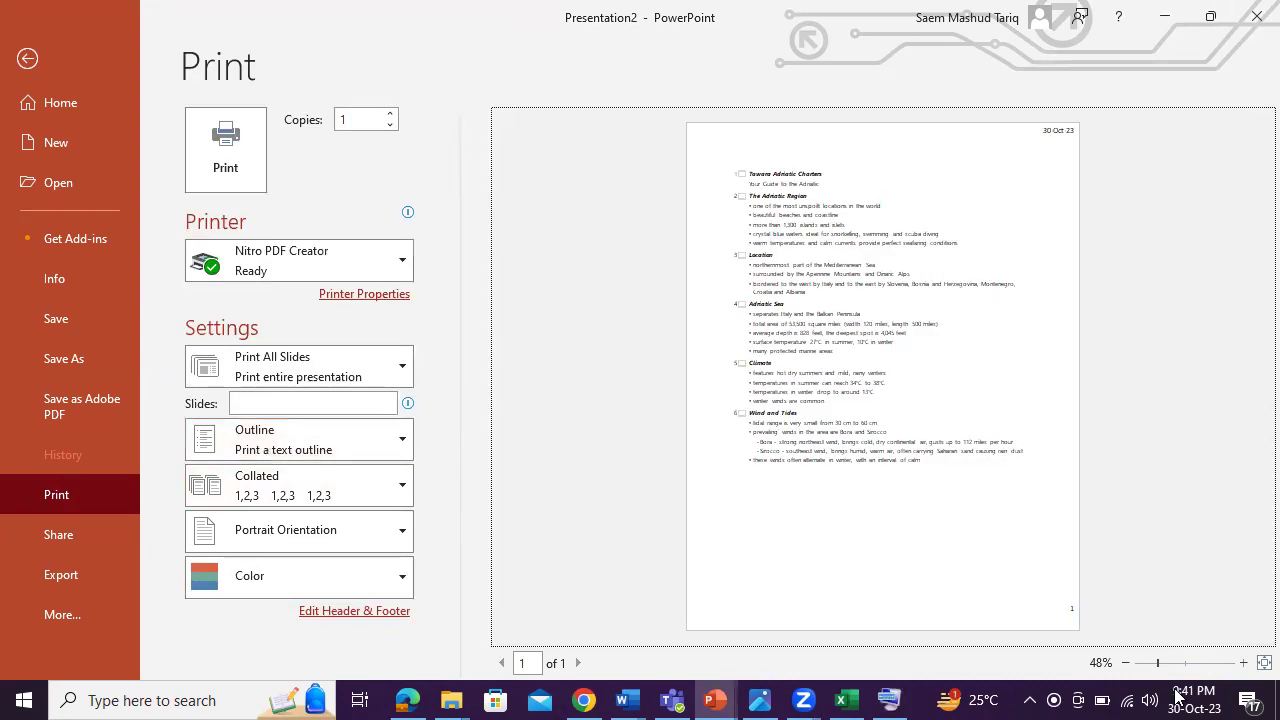
pyautogui.click(1243, 662)
pyautogui.click(1243, 662)
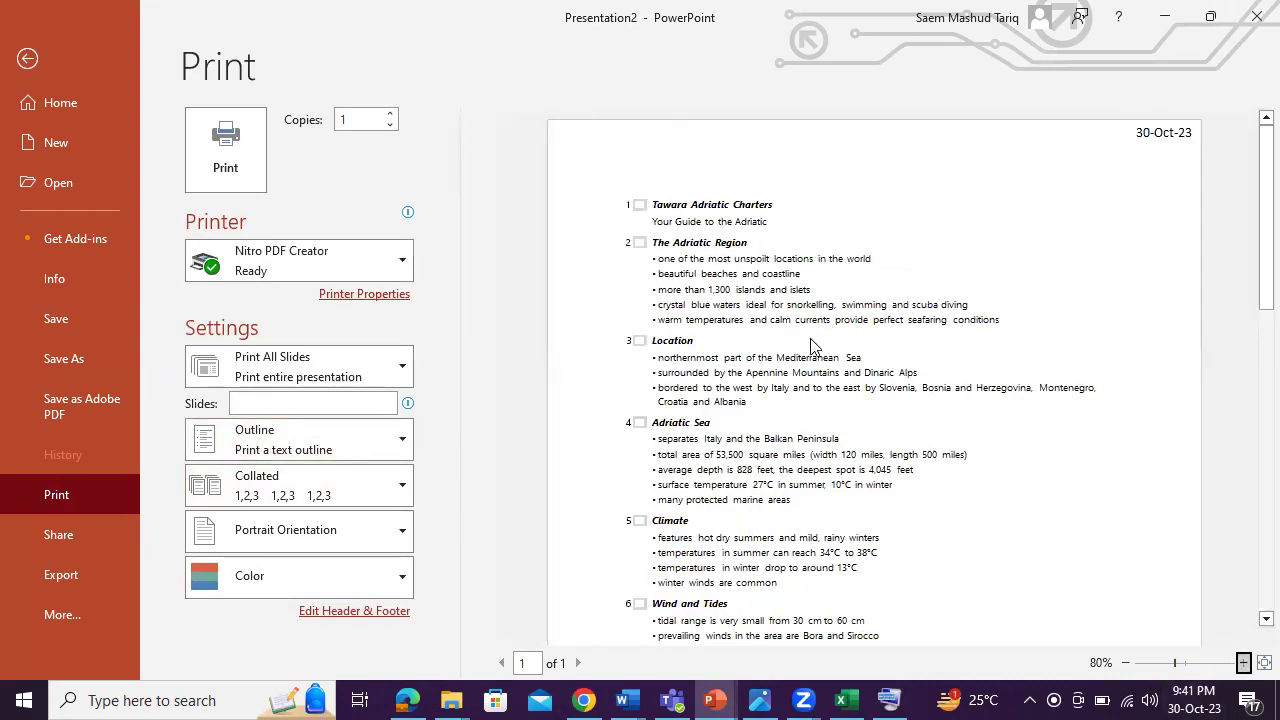
# Preview handouts with 2 slides per page, then 3 slides per page
pyautogui.click(278, 432)
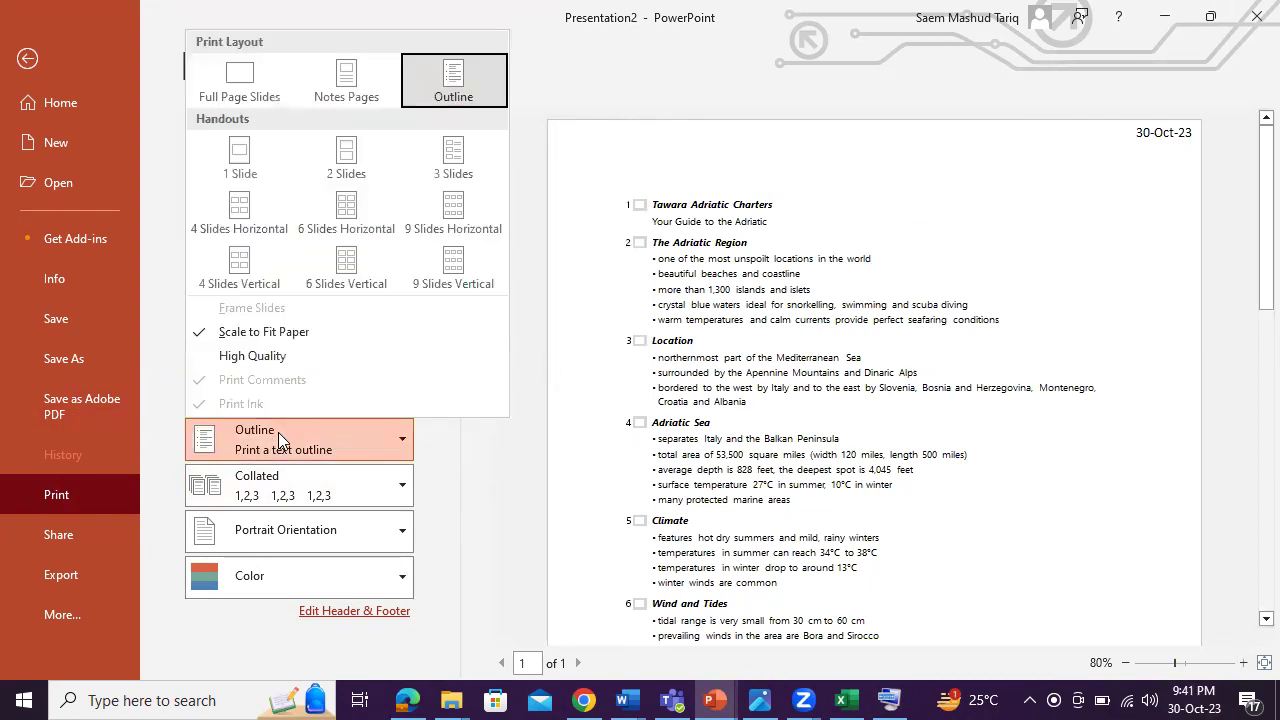
pyautogui.click(348, 157)
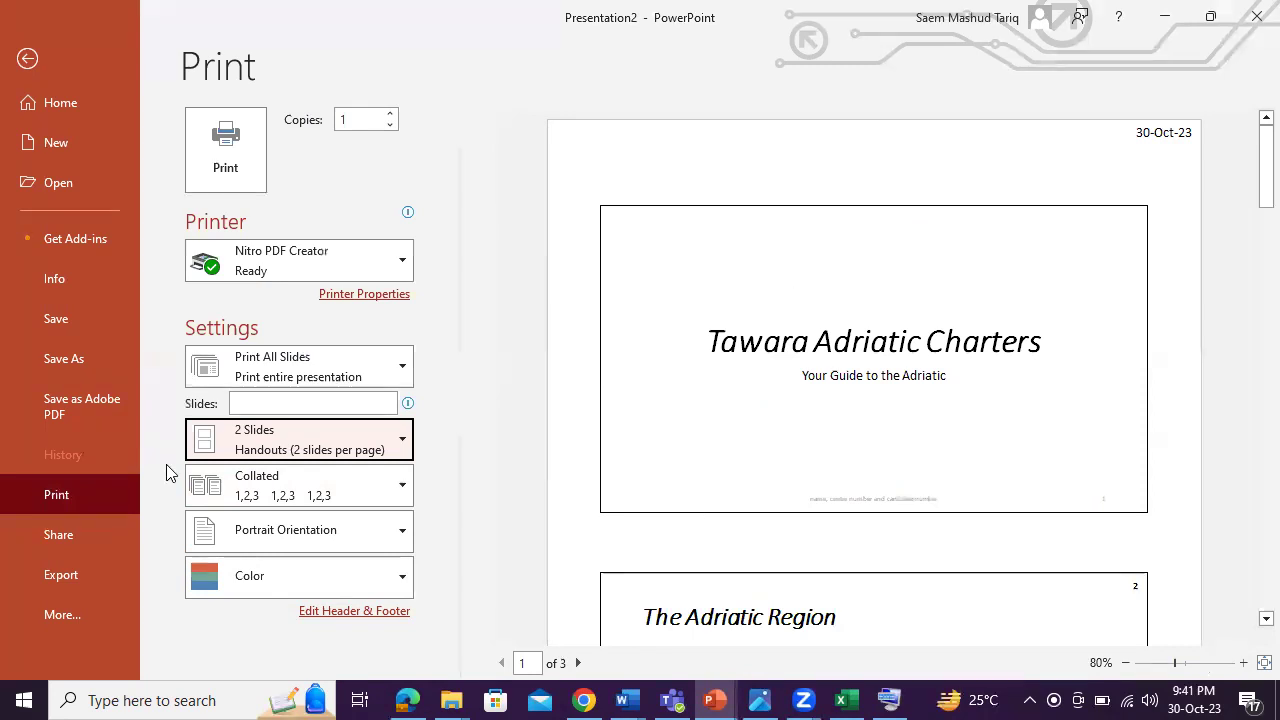
pyautogui.click(298, 442)
pyautogui.click(456, 160)
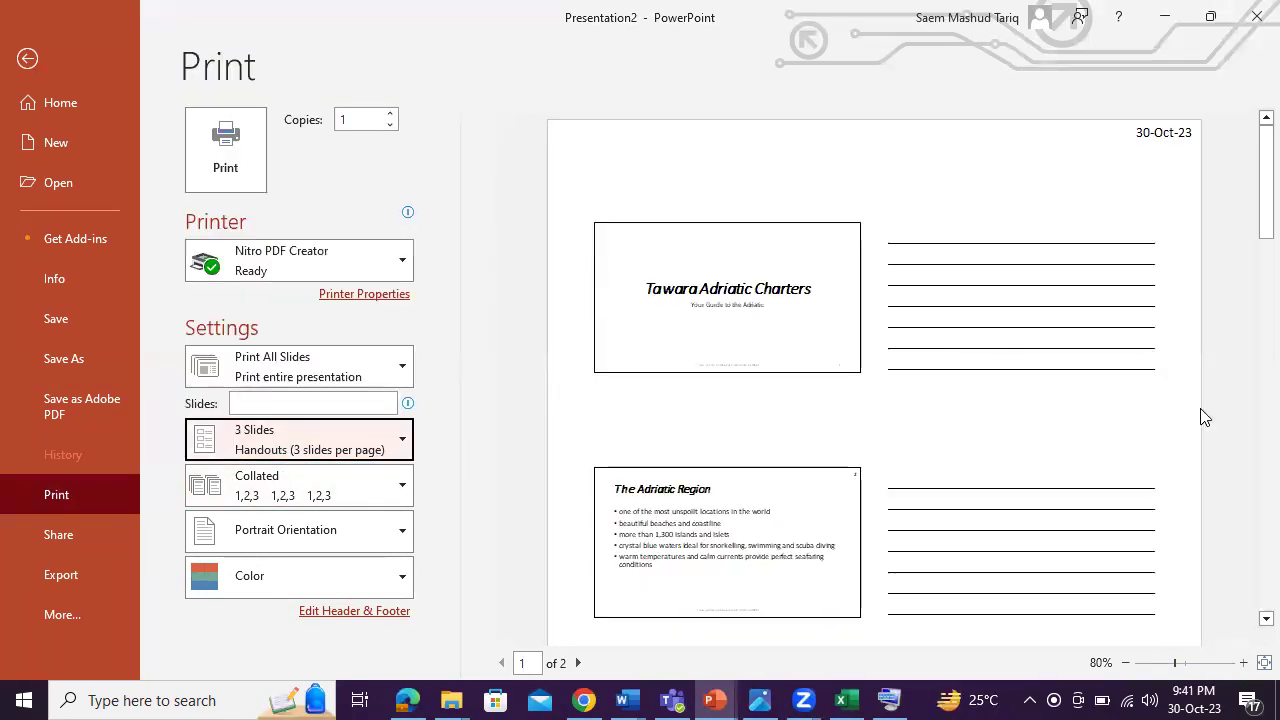
pyautogui.moveTo(1251, 214); pyautogui.dragTo(1257, 314)
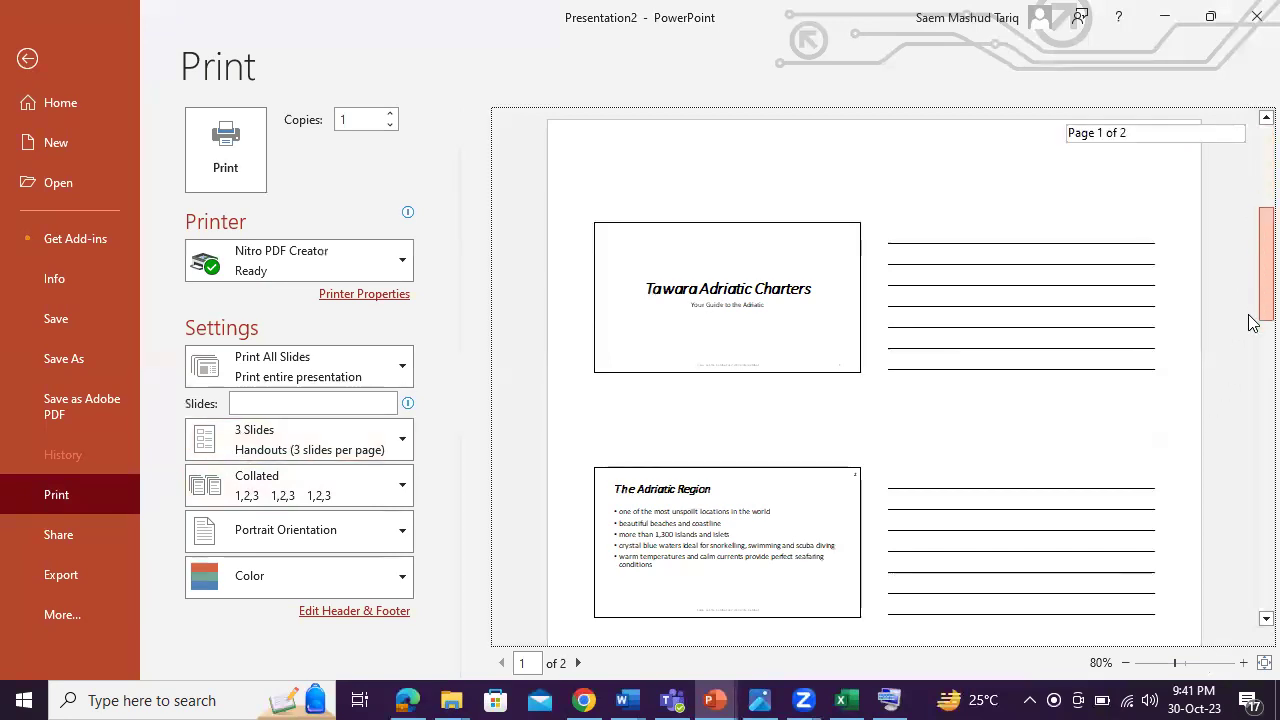
pyautogui.scroll(1, 1024, 475)
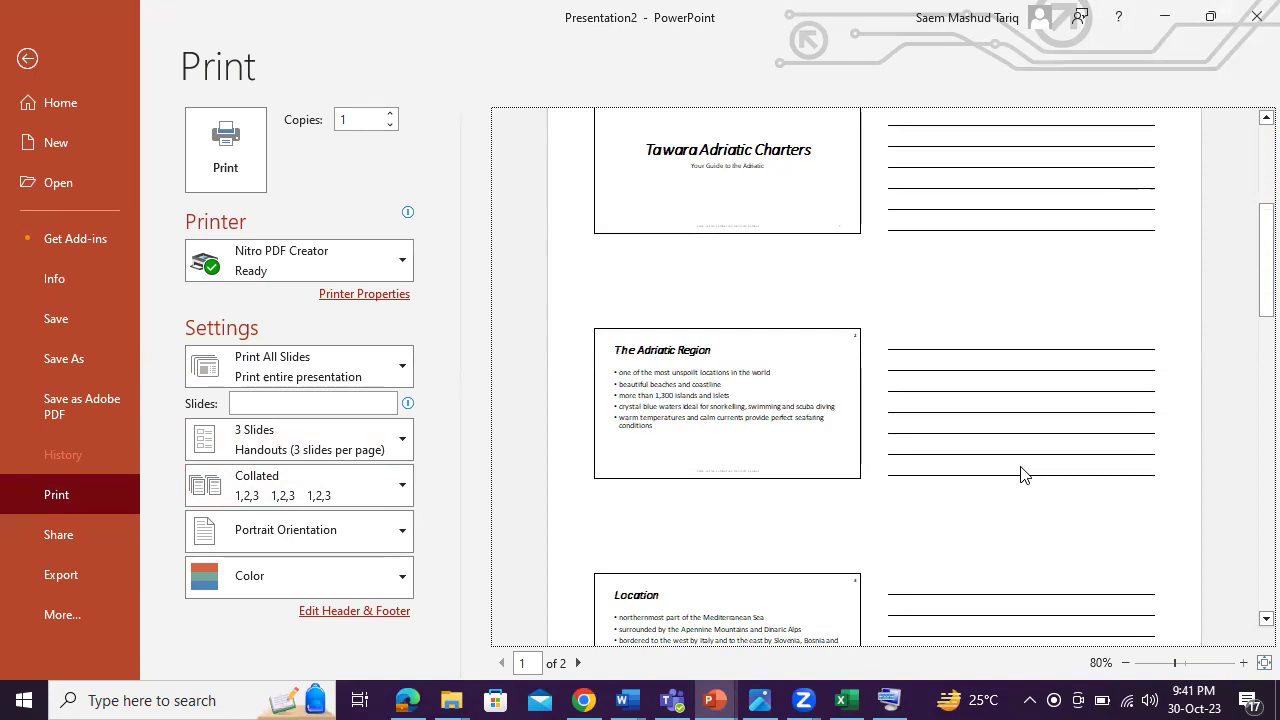
pyautogui.scroll(-3, 1022, 474)
pyautogui.scroll(2, 1023, 474)
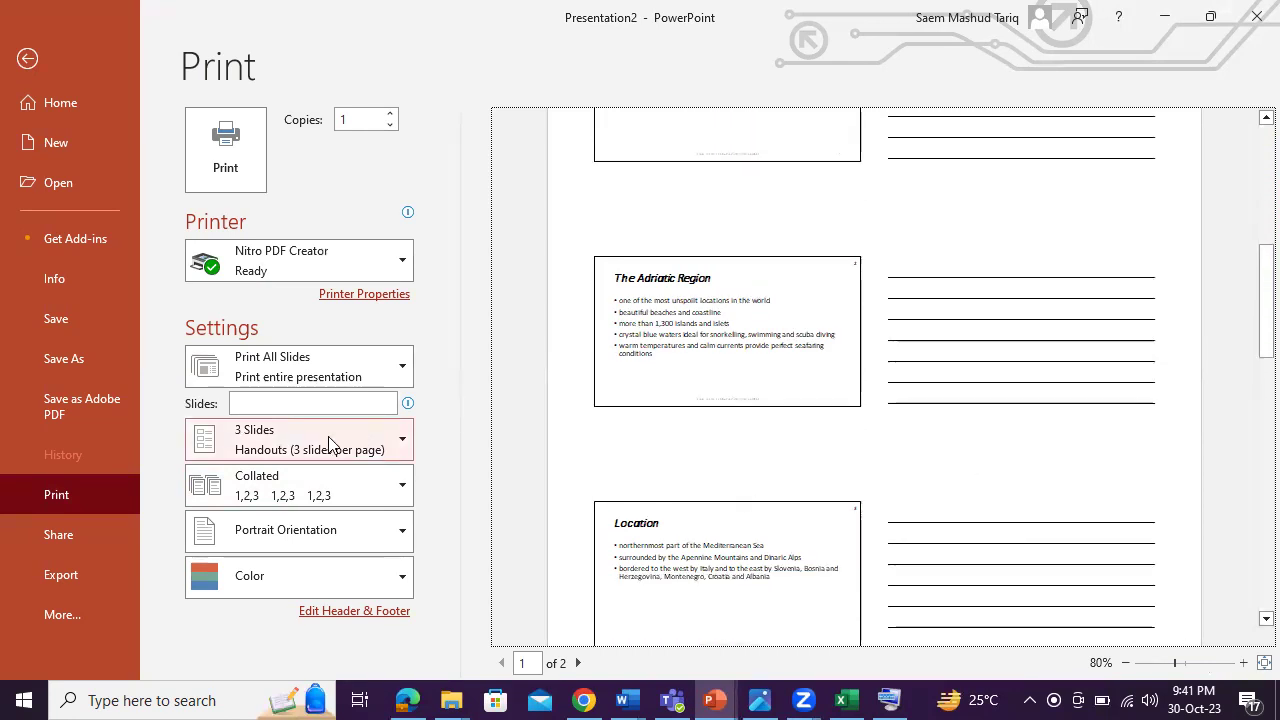
# Reset the print layout to Full Page Slides and return to the slide editor
pyautogui.click(298, 440)
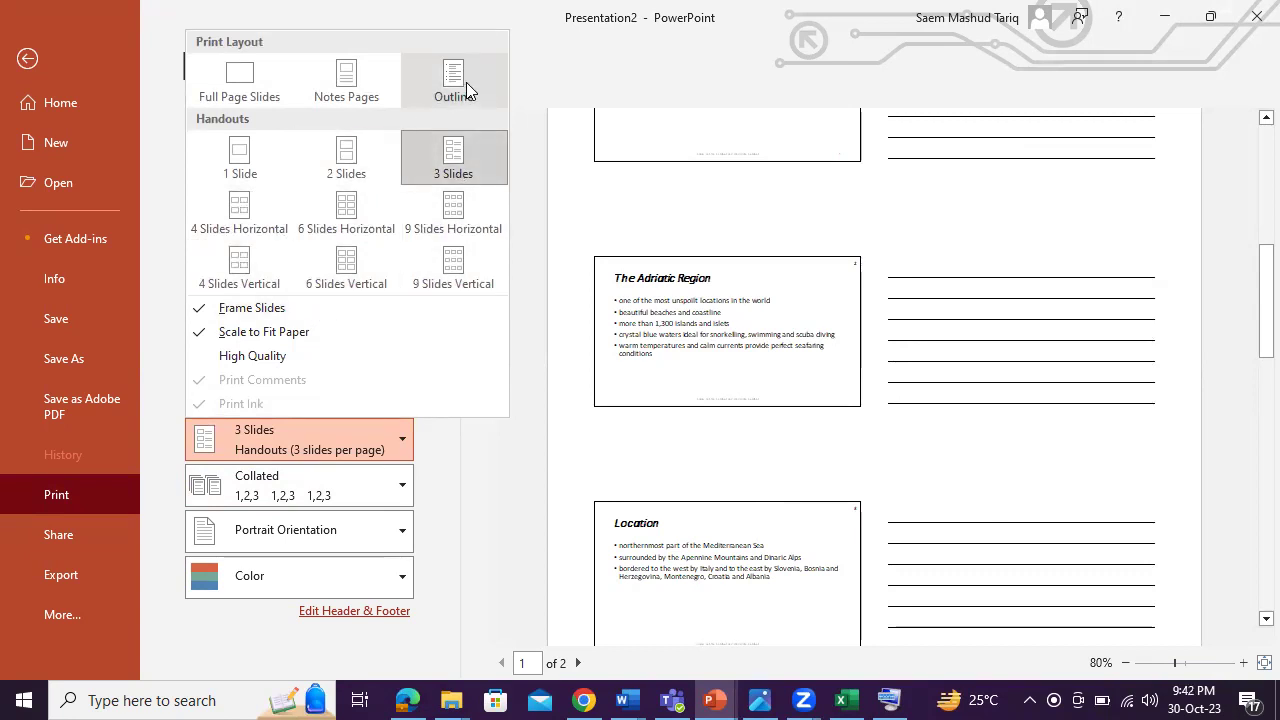
pyautogui.click(264, 78)
pyautogui.press('Escape')
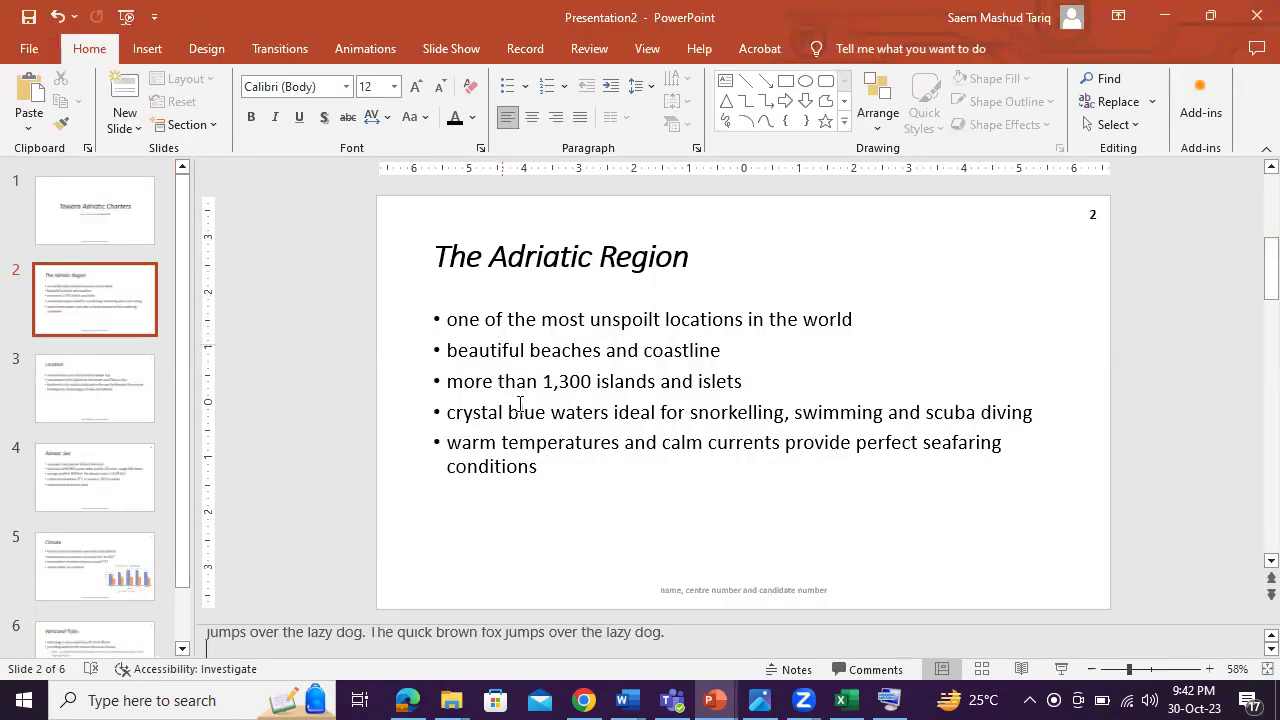